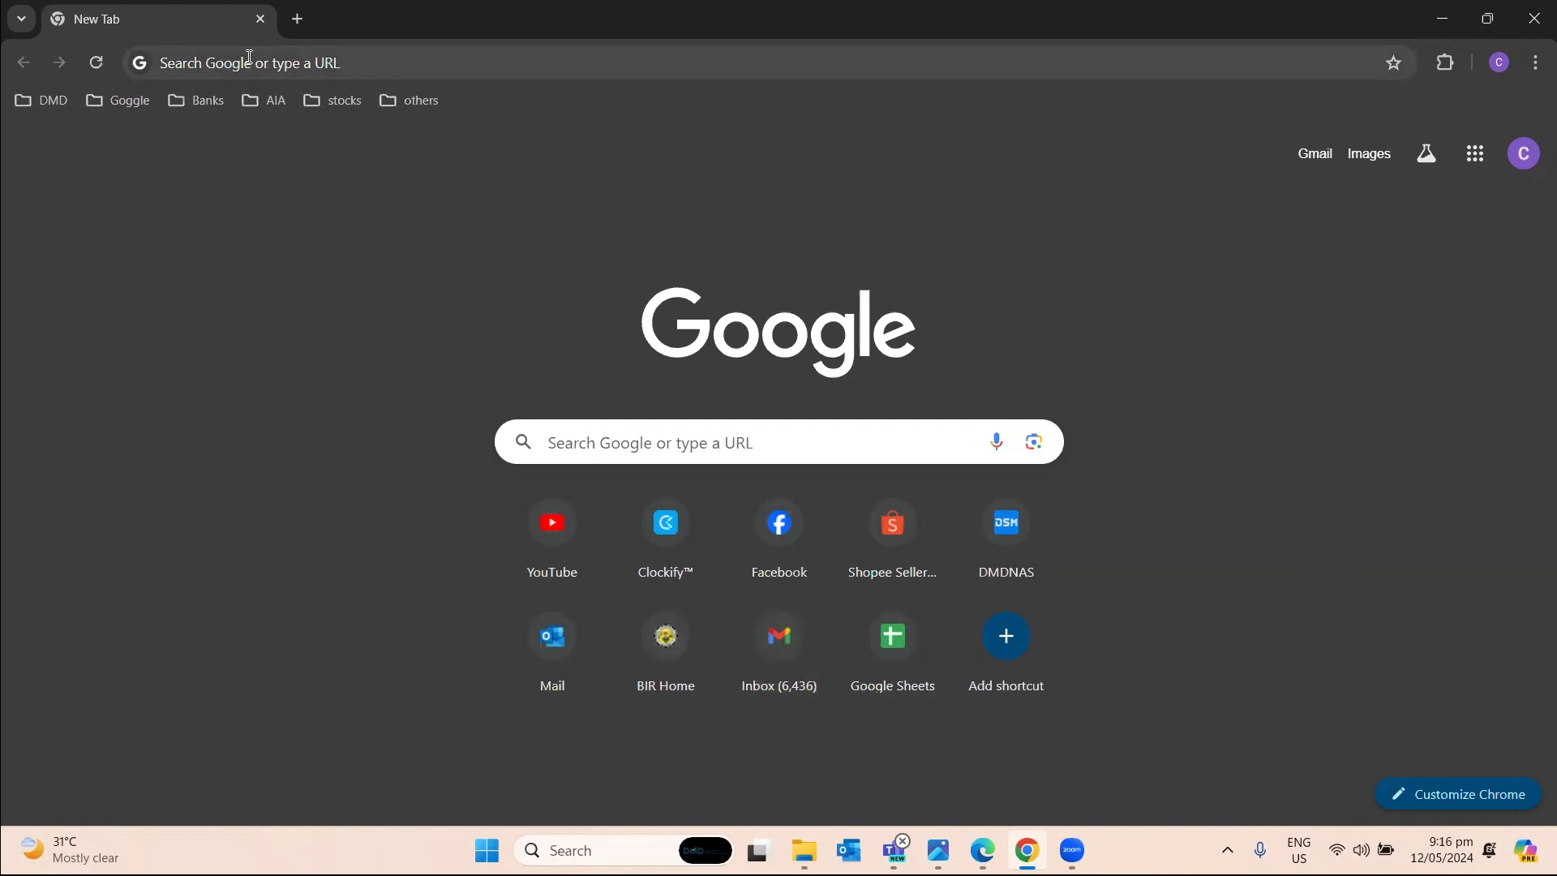
Go from bir.gov.ph through Use BIR eServices to the eBIRForms page.
{"action": "left_click", "coordinate": [249, 57]}
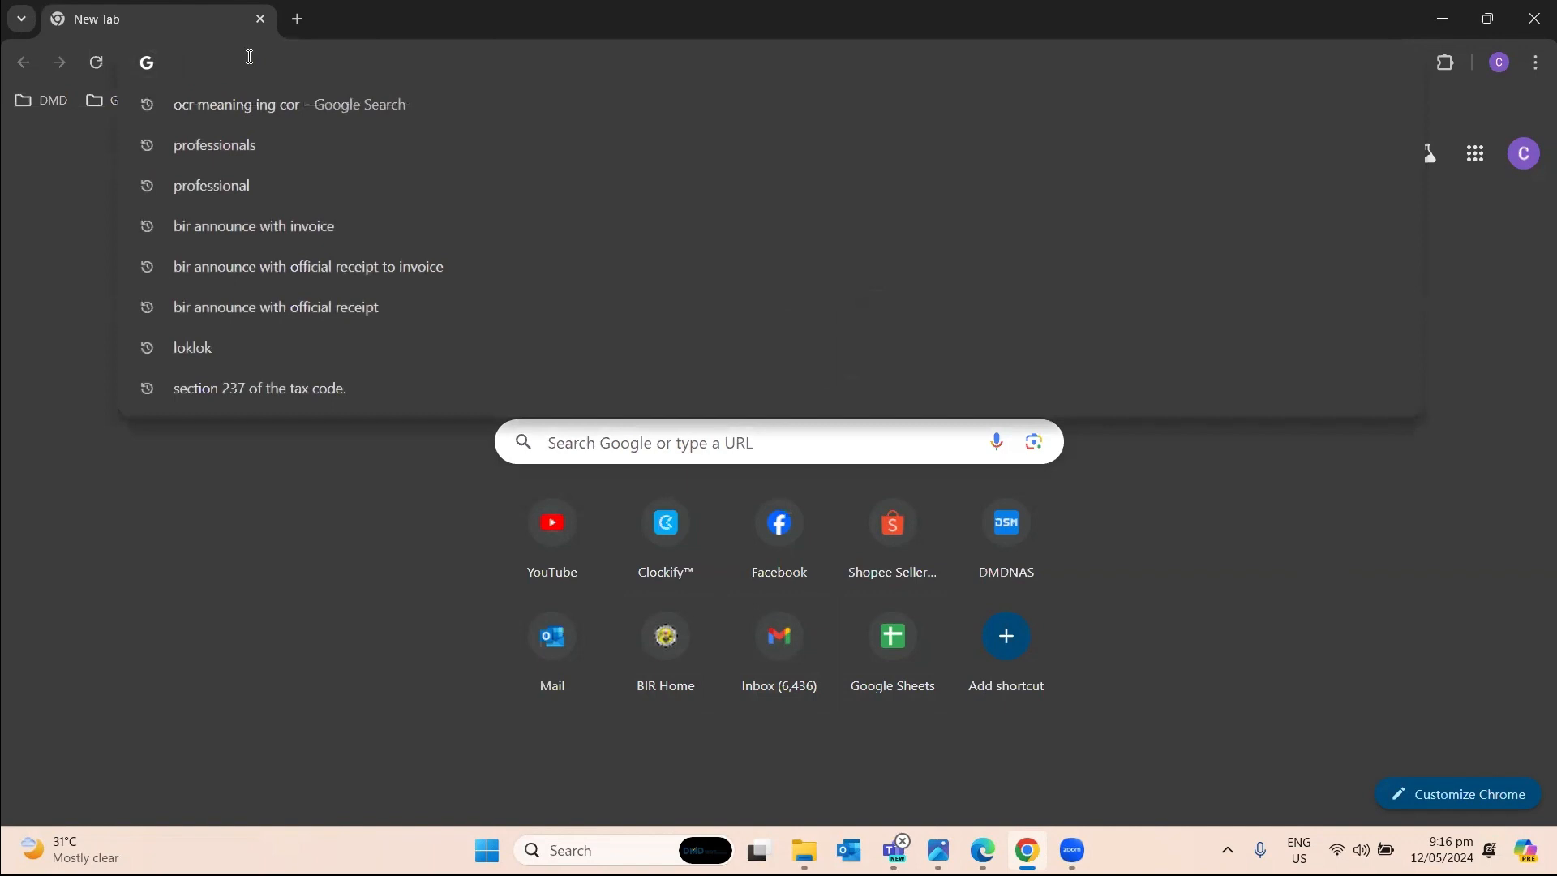
{"action": "type", "text": "bir"}
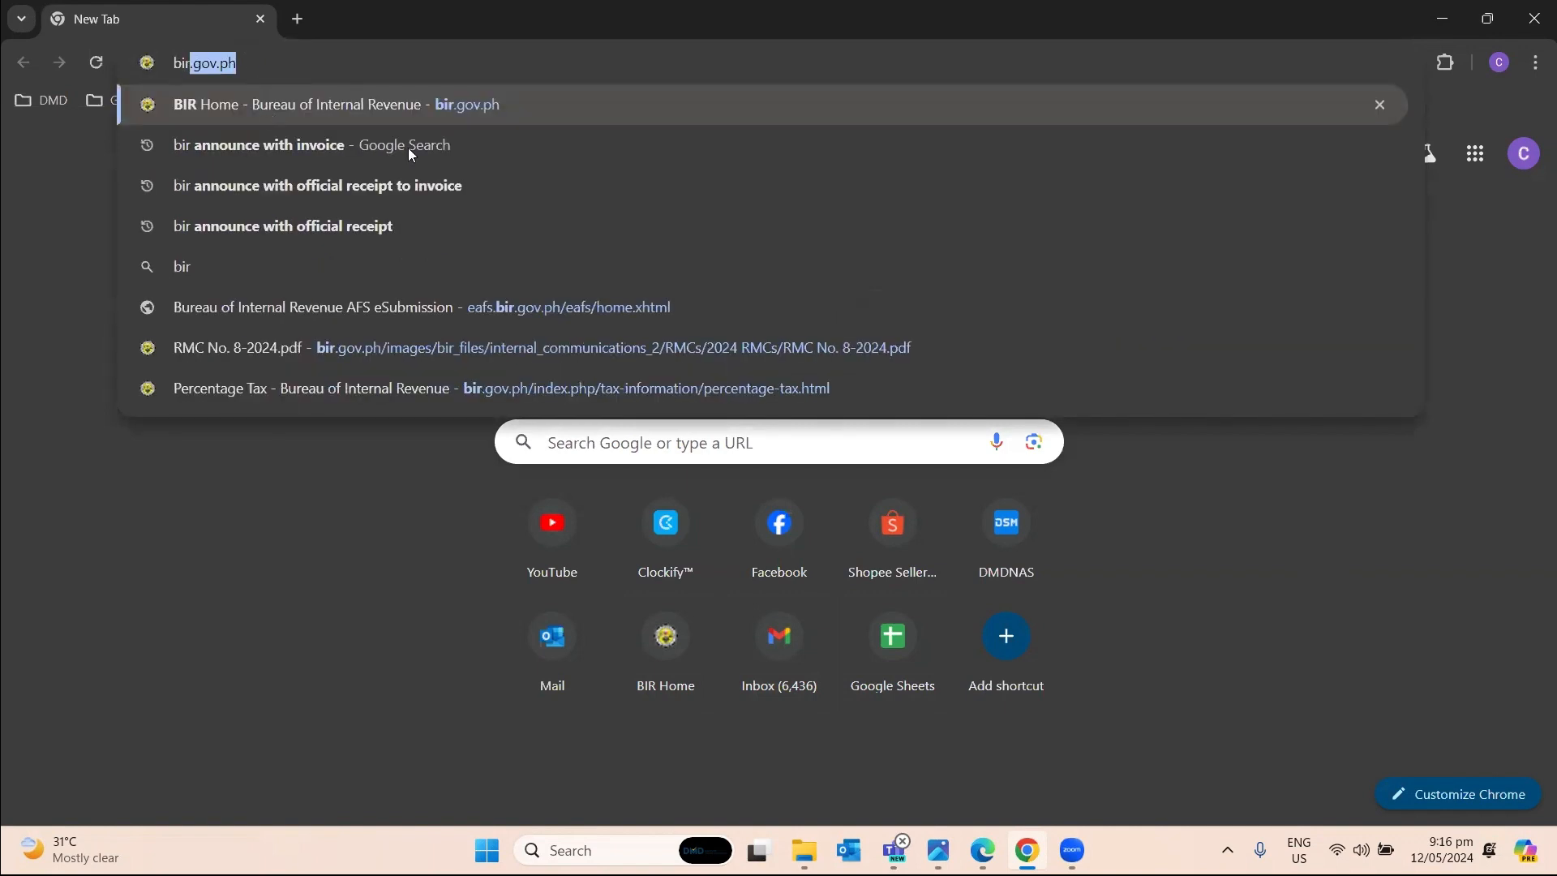
{"action": "left_click", "coordinate": [265, 111]}
{"action": "left_click", "coordinate": [802, 461]}
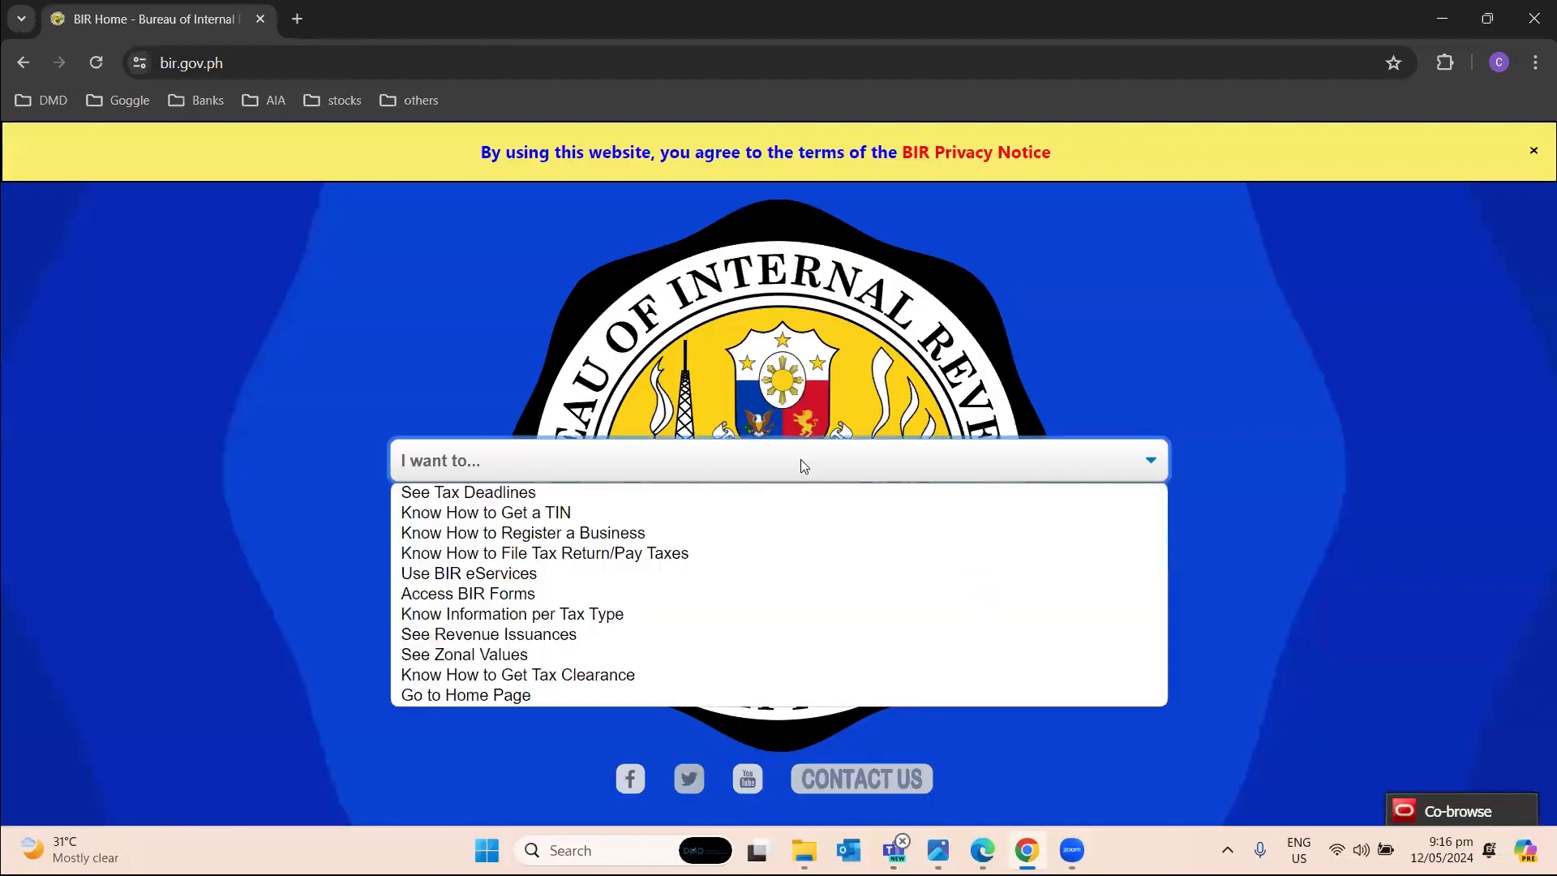
{"action": "left_click", "coordinate": [789, 574]}
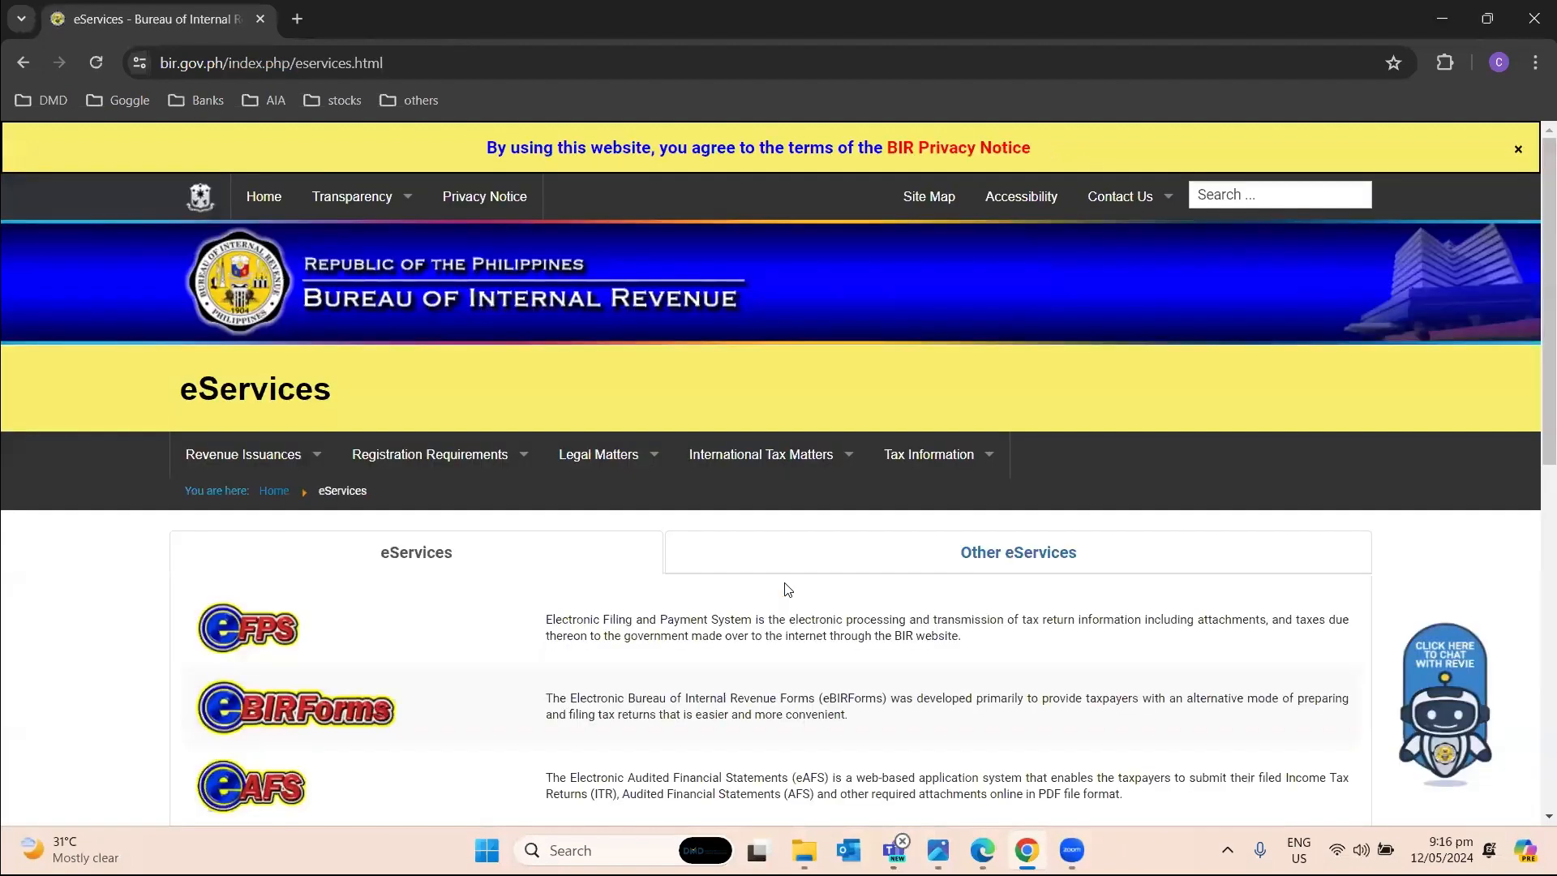
{"action": "scroll", "coordinate": [632, 516], "scroll_direction": "down", "scroll_amount": 2}
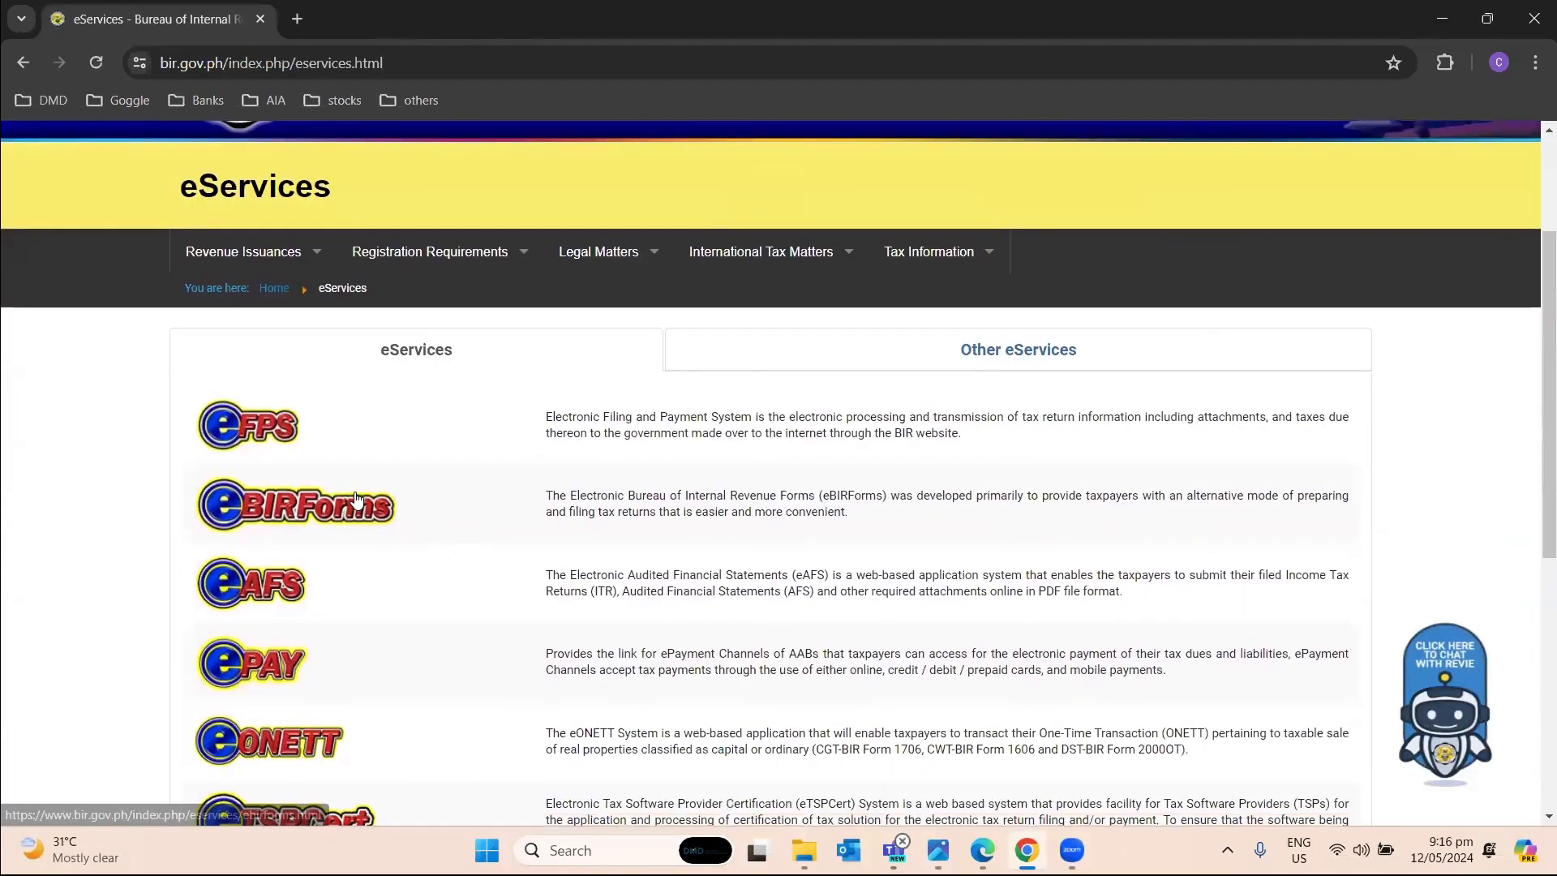
{"action": "left_click", "coordinate": [384, 503]}
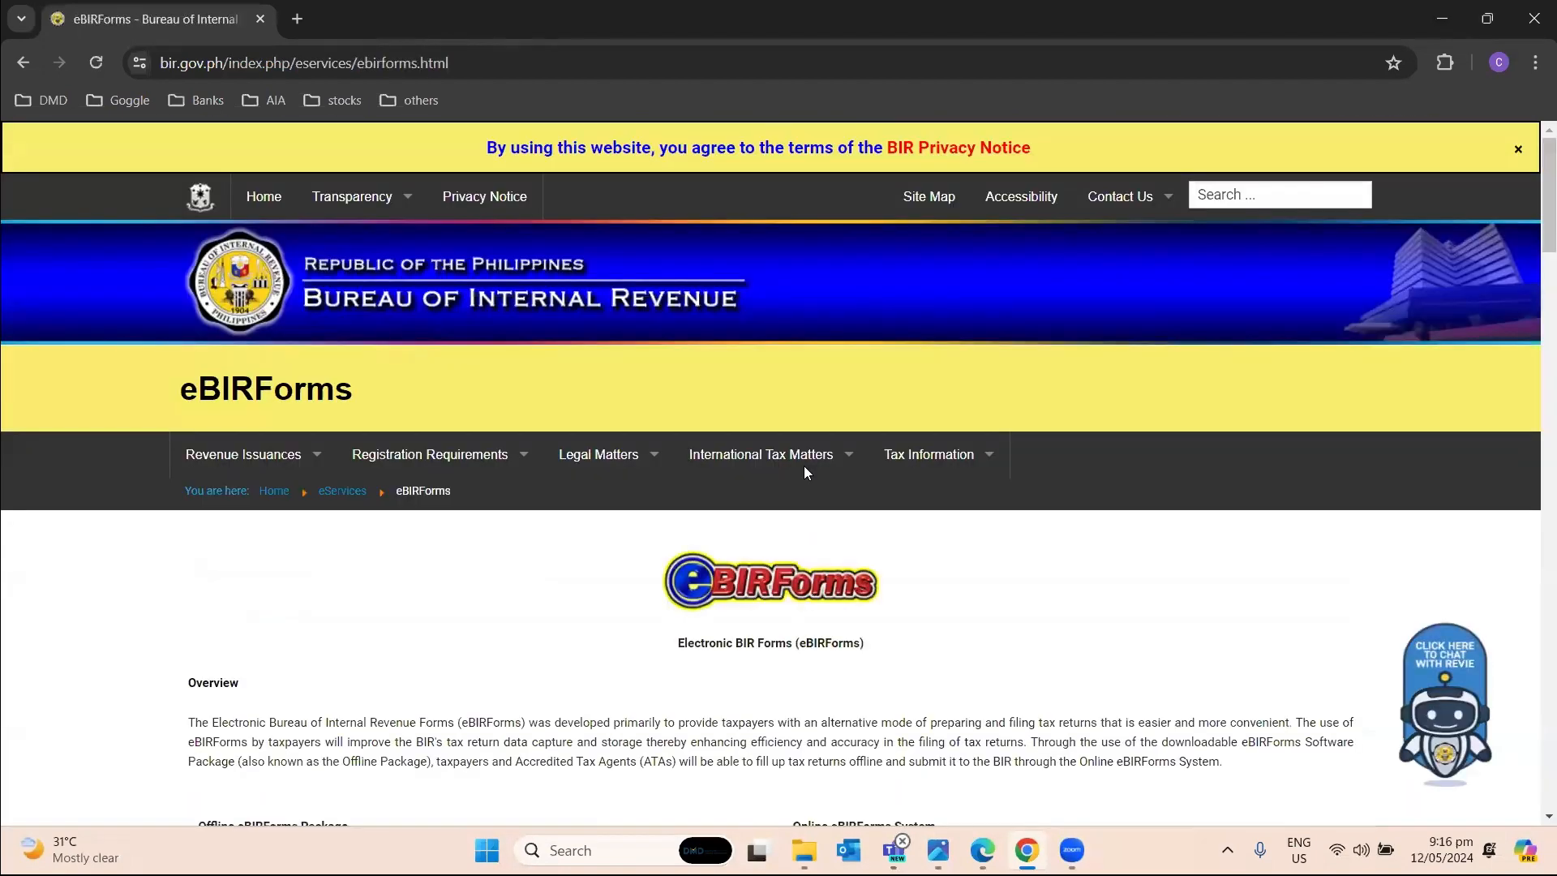
Download the Offline eBIRForms Package v7.9.4.2 zip and confirm it finished in the downloads panel.
{"action": "scroll", "coordinate": [805, 470], "scroll_direction": "down", "scroll_amount": 5}
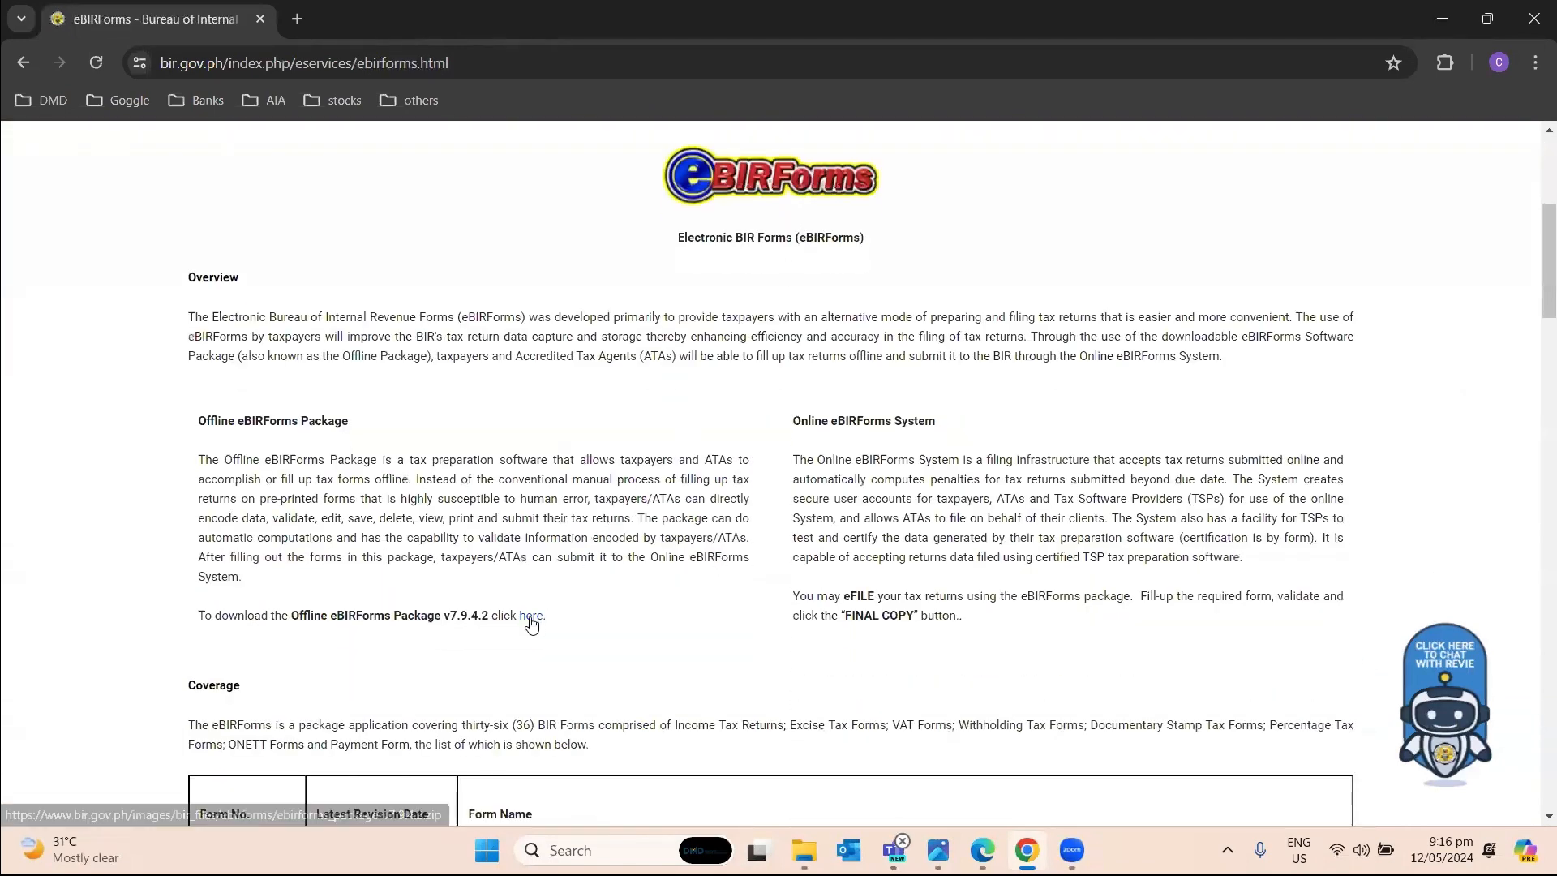
{"action": "left_click", "coordinate": [531, 616]}
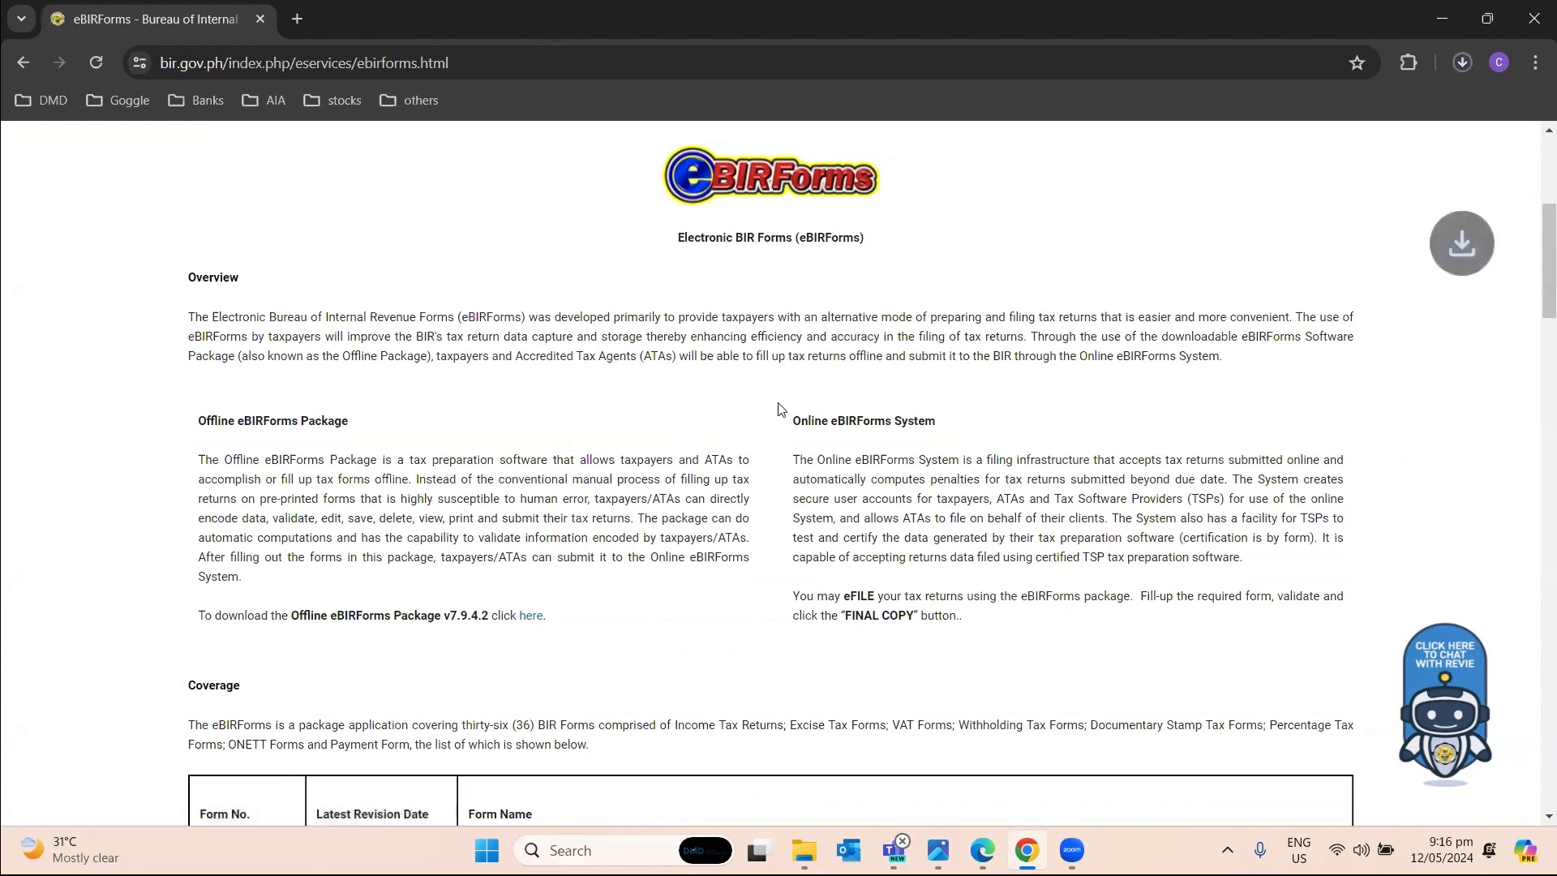
{"action": "left_click", "coordinate": [1466, 61]}
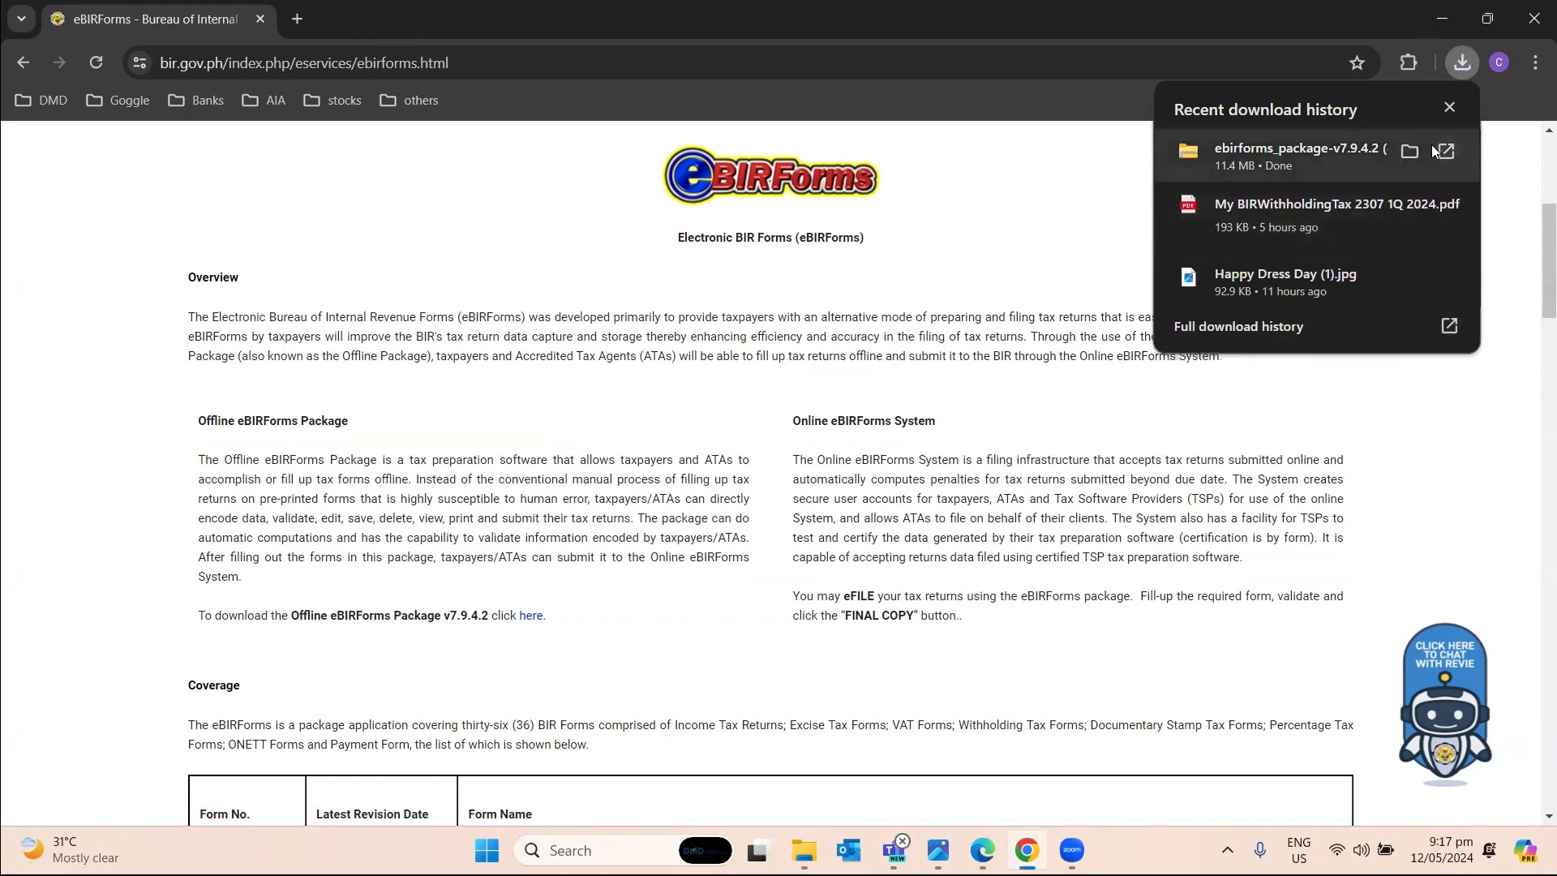
Open the downloaded v7.9.4.2 zip and run its Offline eBIRForms Package setup file.
{"action": "left_click", "coordinate": [1411, 152]}
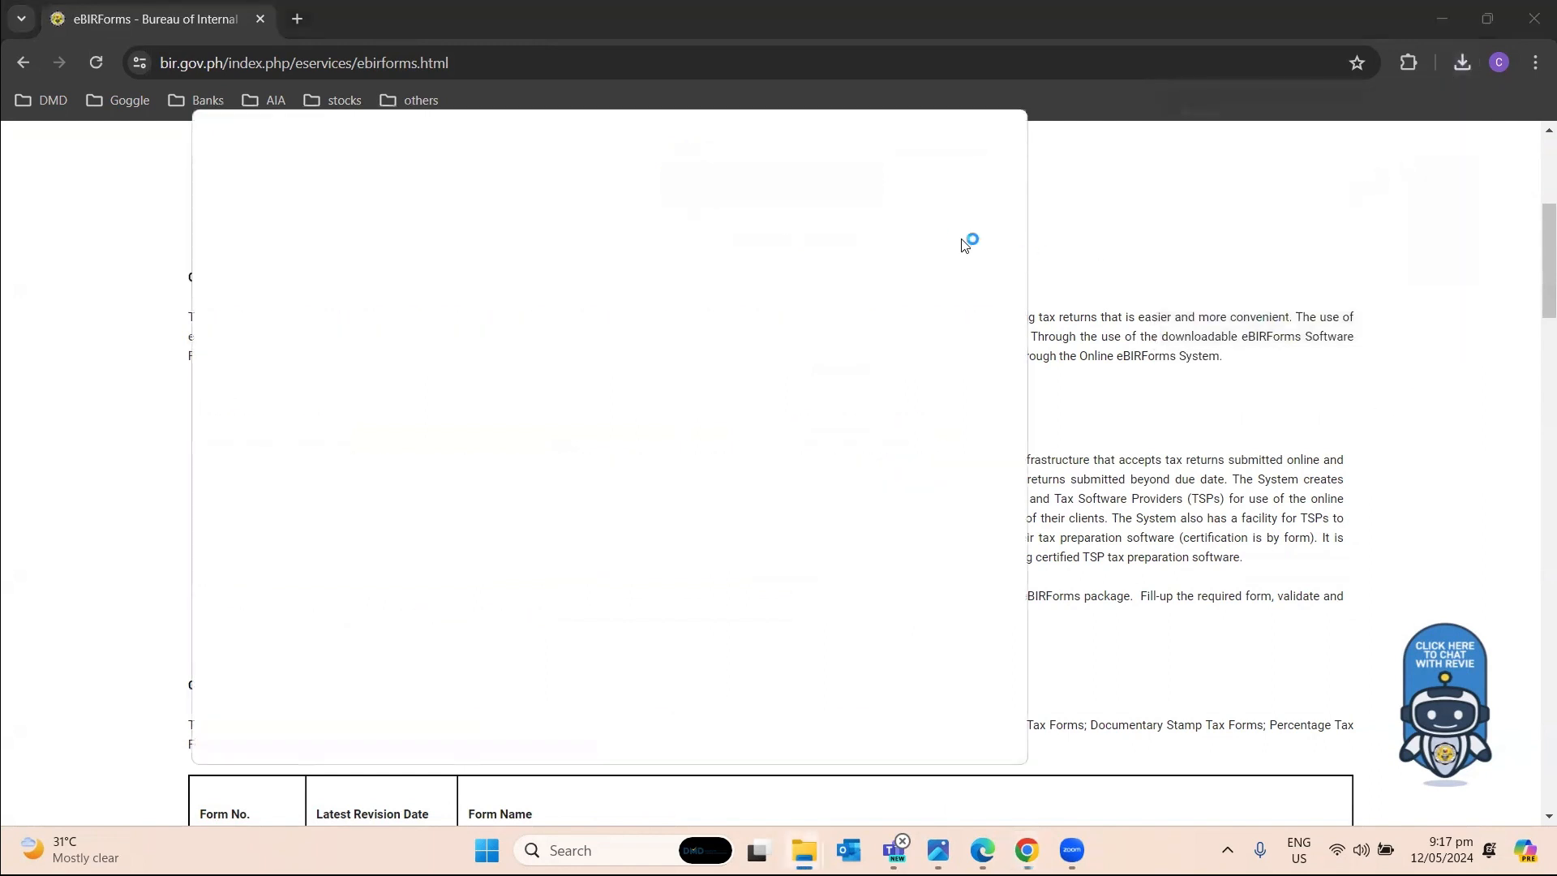
{"action": "left_click", "coordinate": [1004, 125]}
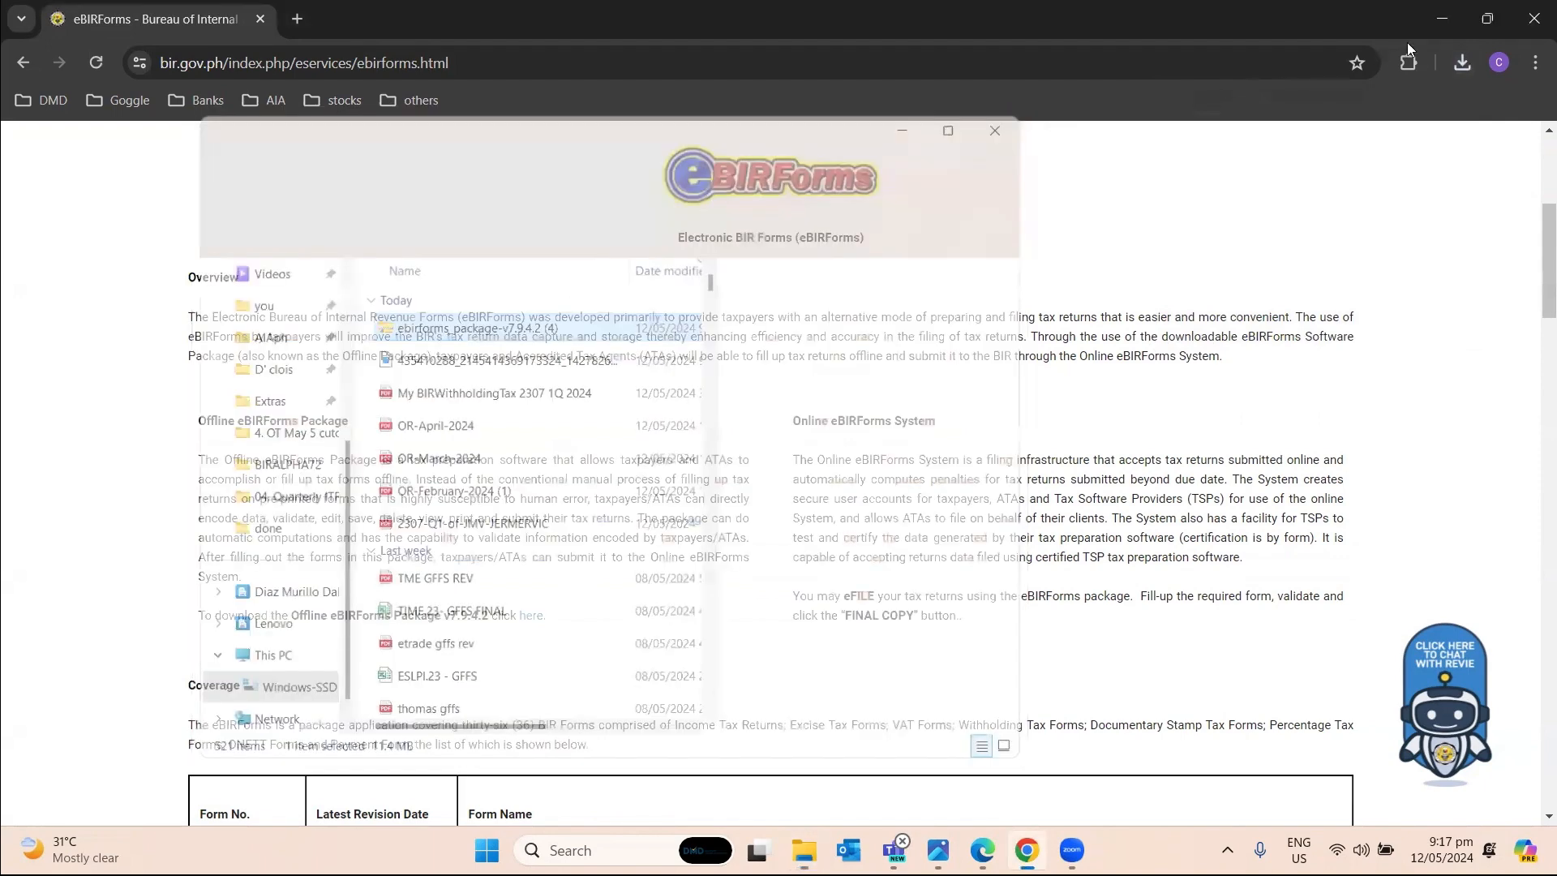
{"action": "left_click", "coordinate": [1463, 63]}
{"action": "left_click", "coordinate": [1445, 154]}
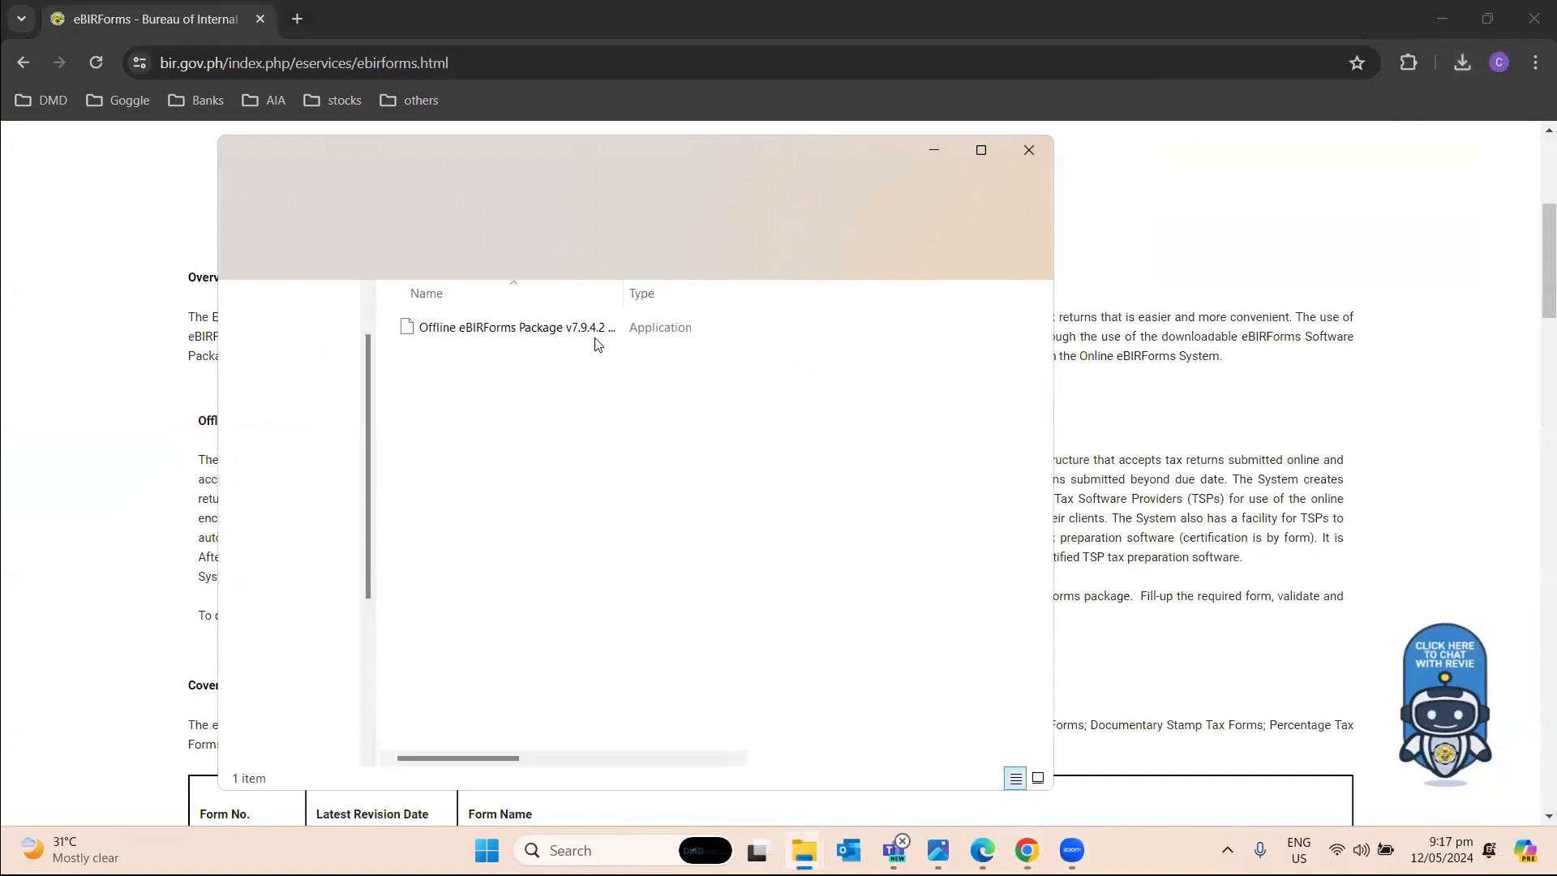
{"action": "left_click", "coordinate": [588, 340]}
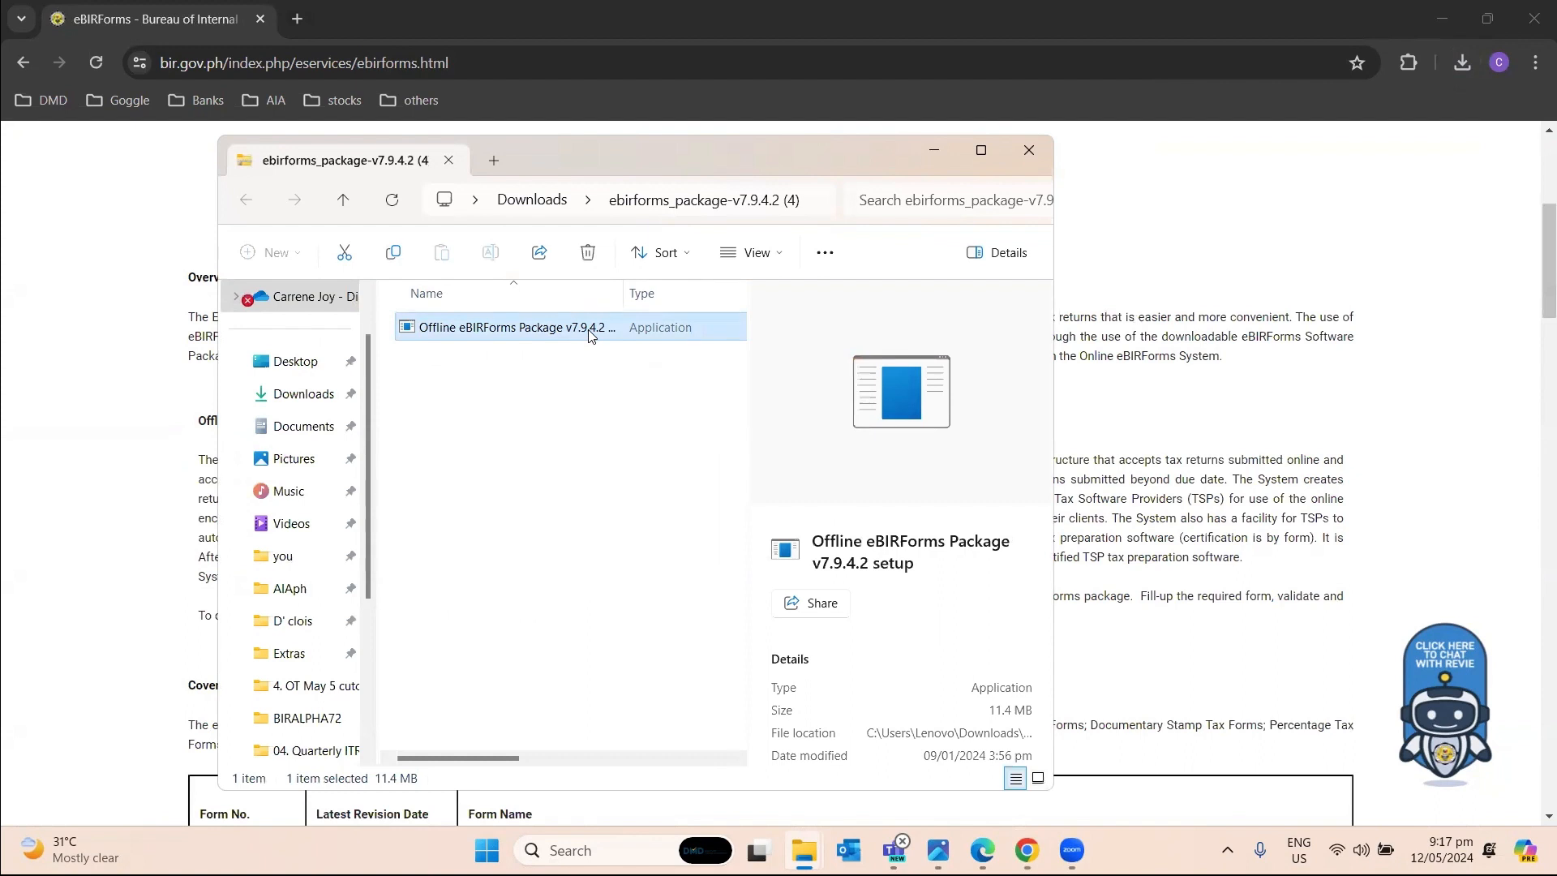
{"action": "double_click", "coordinate": [519, 339]}
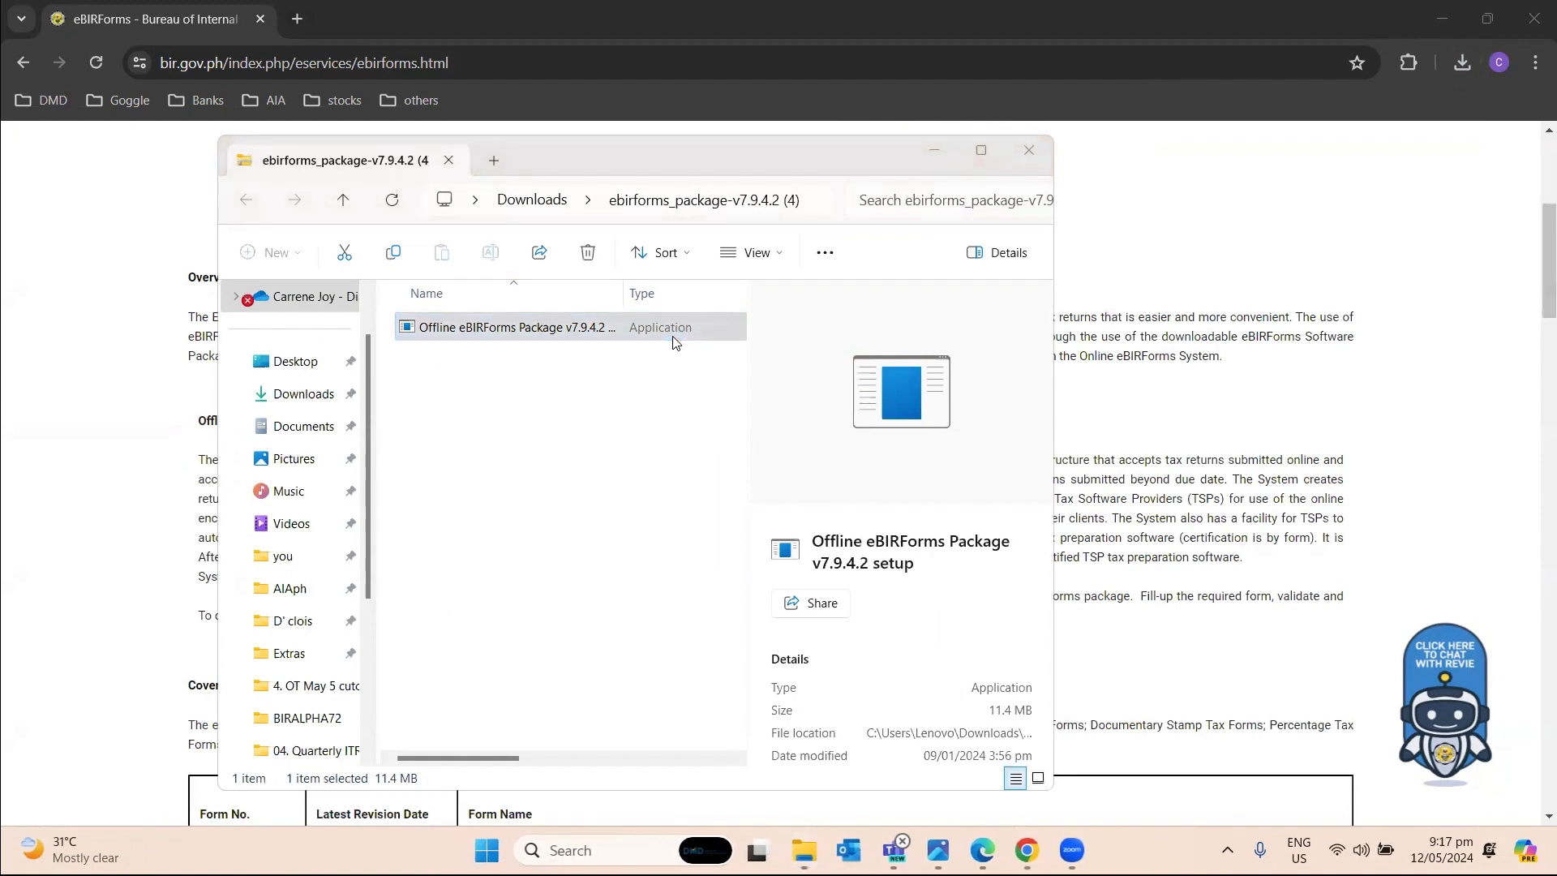
{"action": "left_click", "coordinate": [348, 128]}
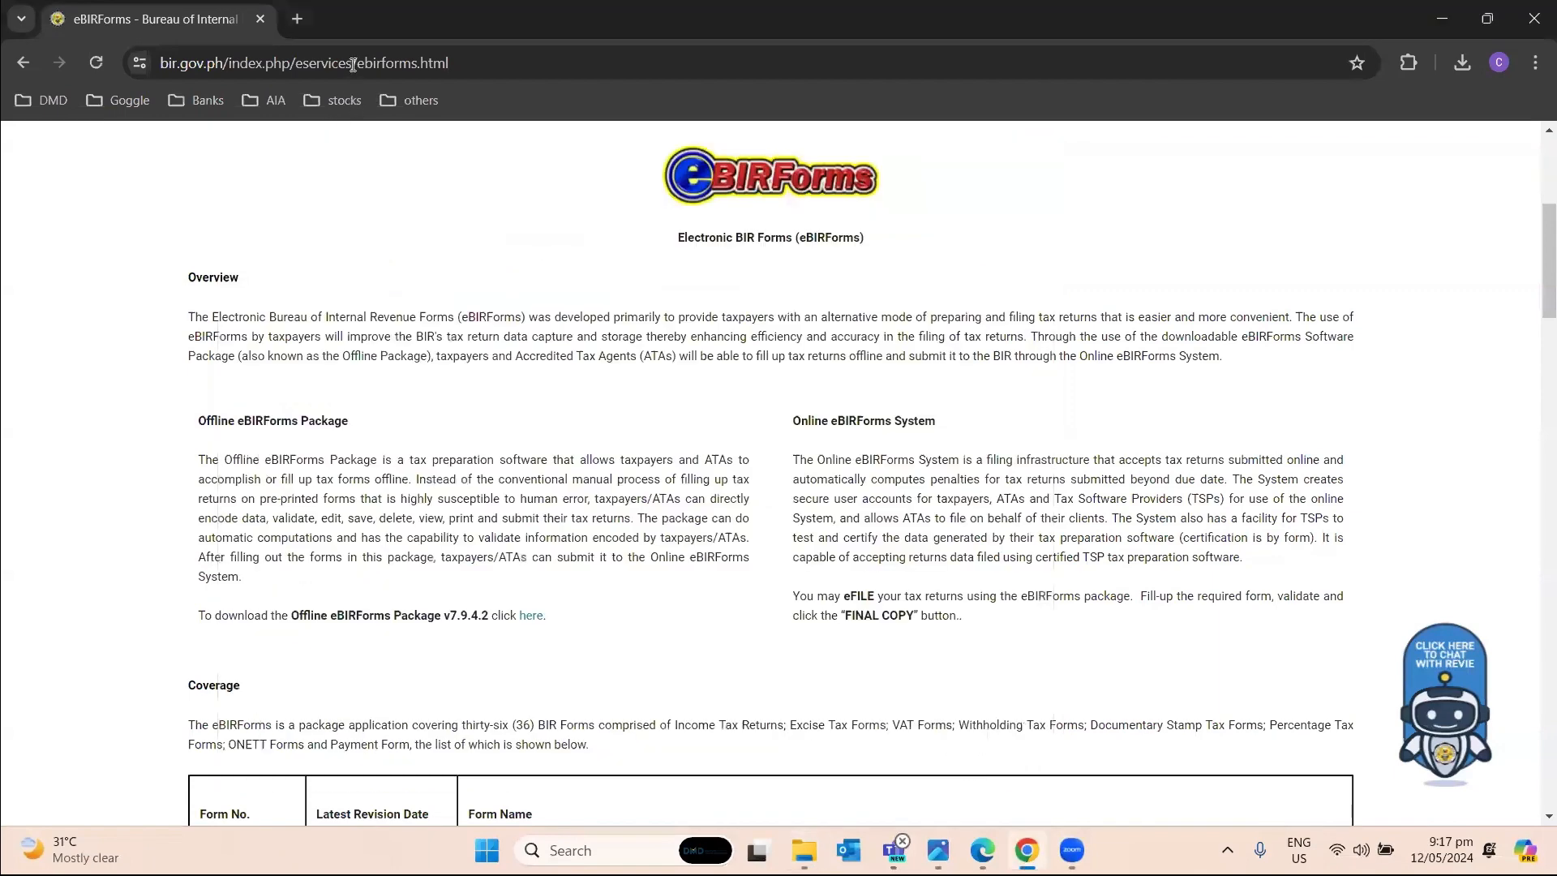
Go from the full BIR home page to its Downloadables page.
{"action": "left_click", "coordinate": [352, 61]}
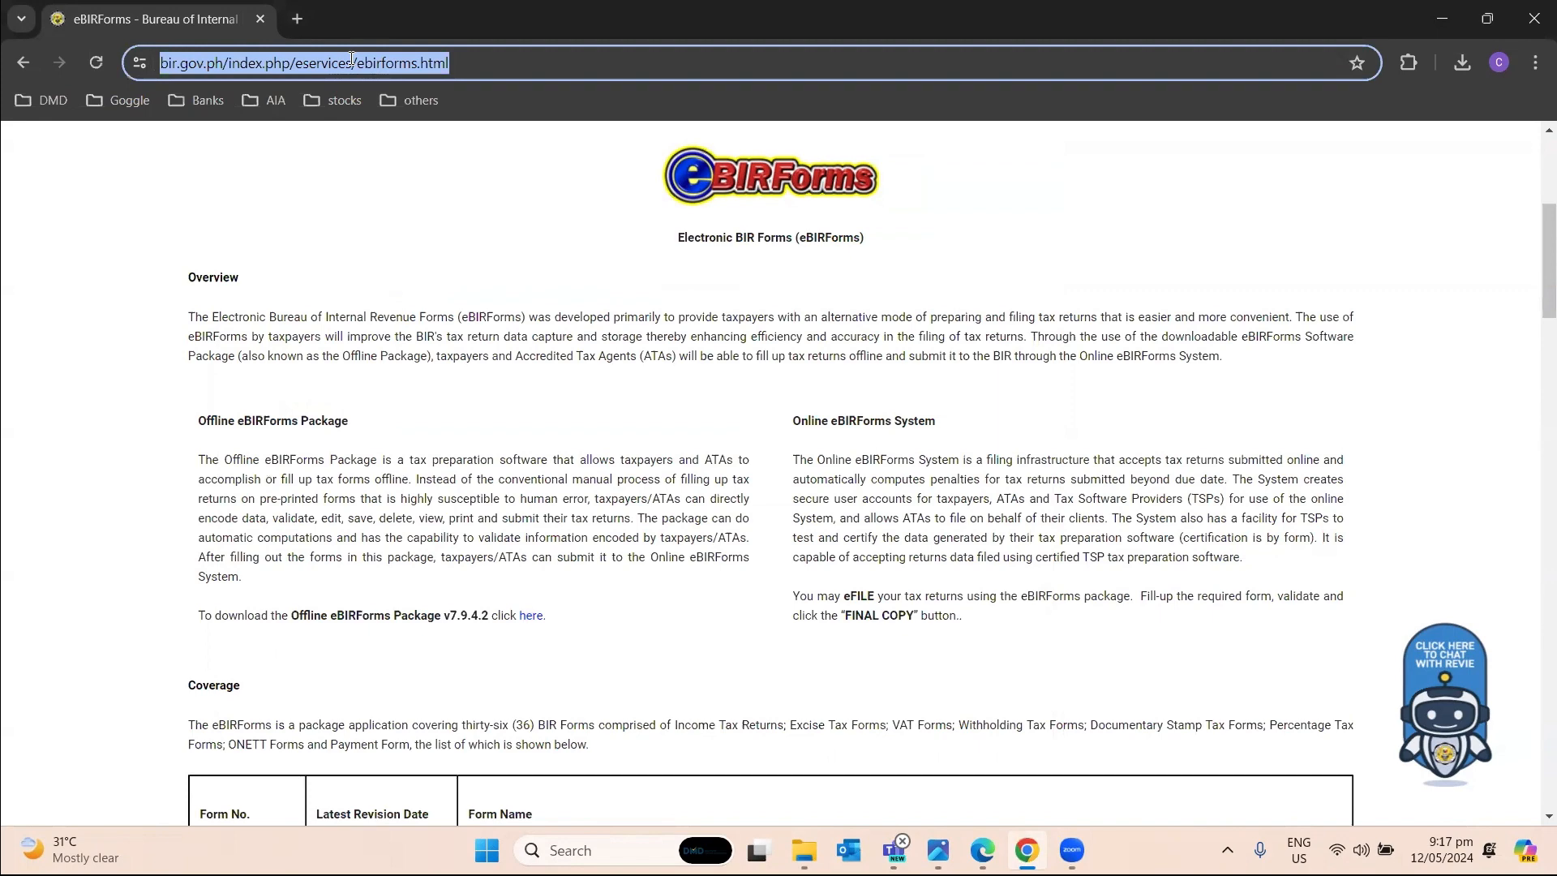
{"action": "type", "text": "bir.gov.ph"}
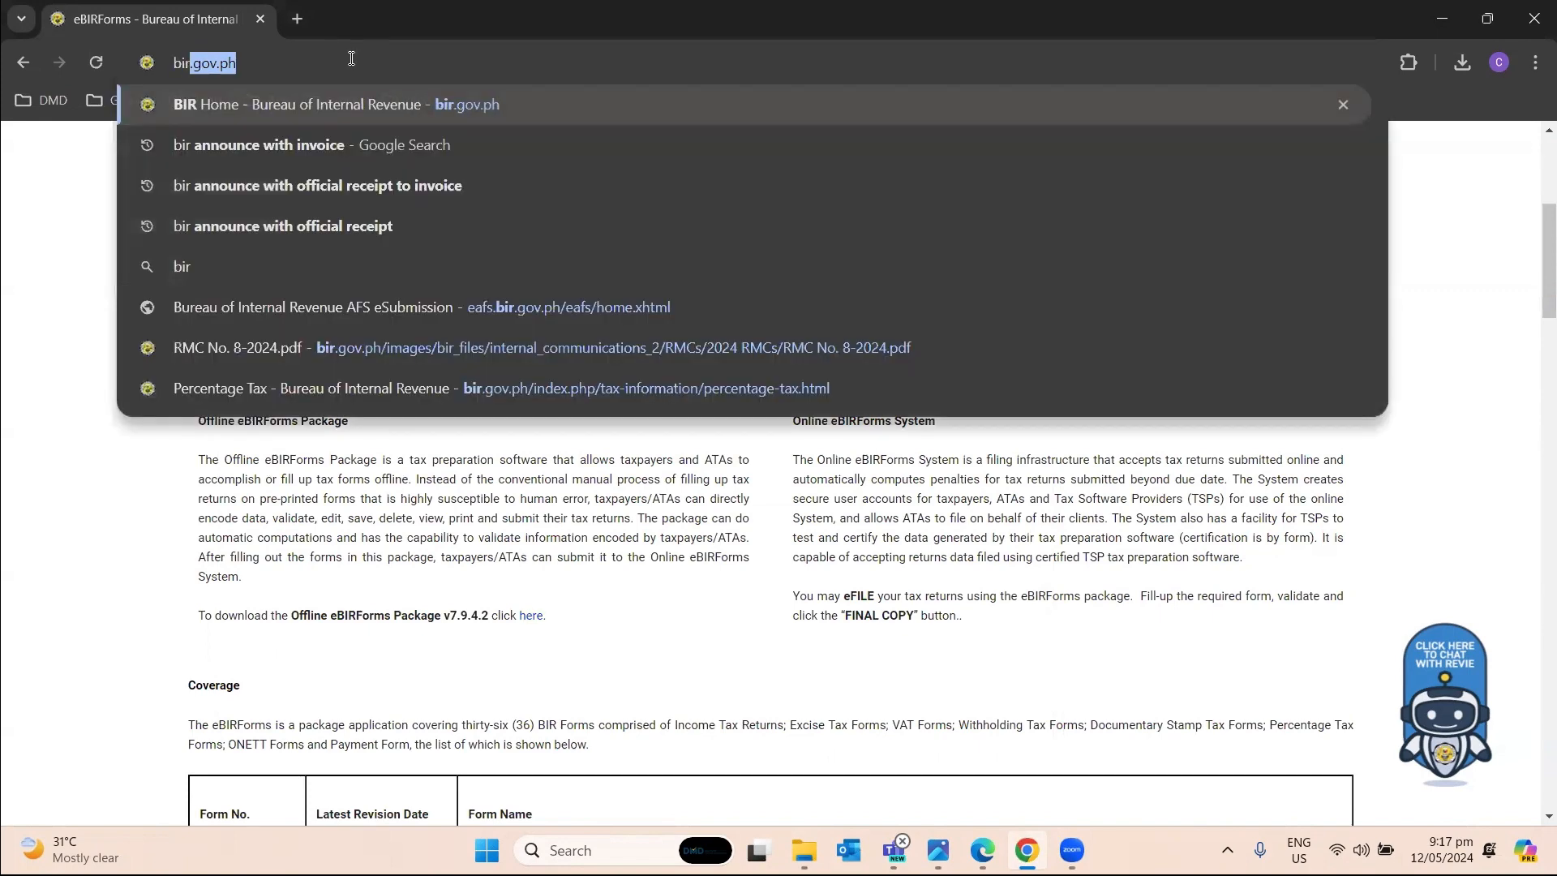
{"action": "key", "text": "Return"}
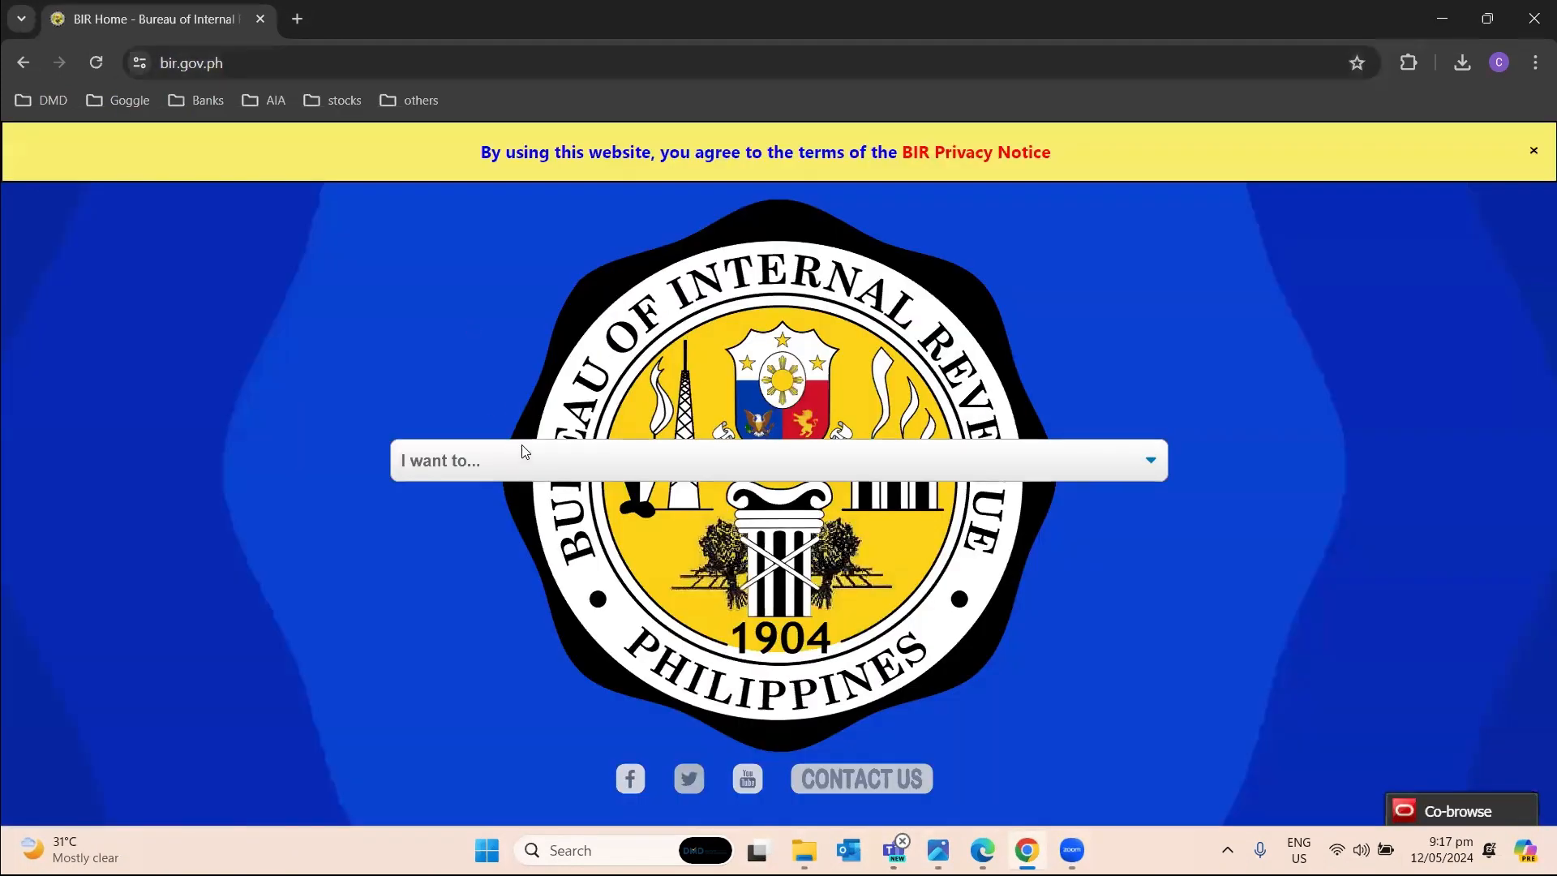
{"action": "left_click", "coordinate": [522, 451]}
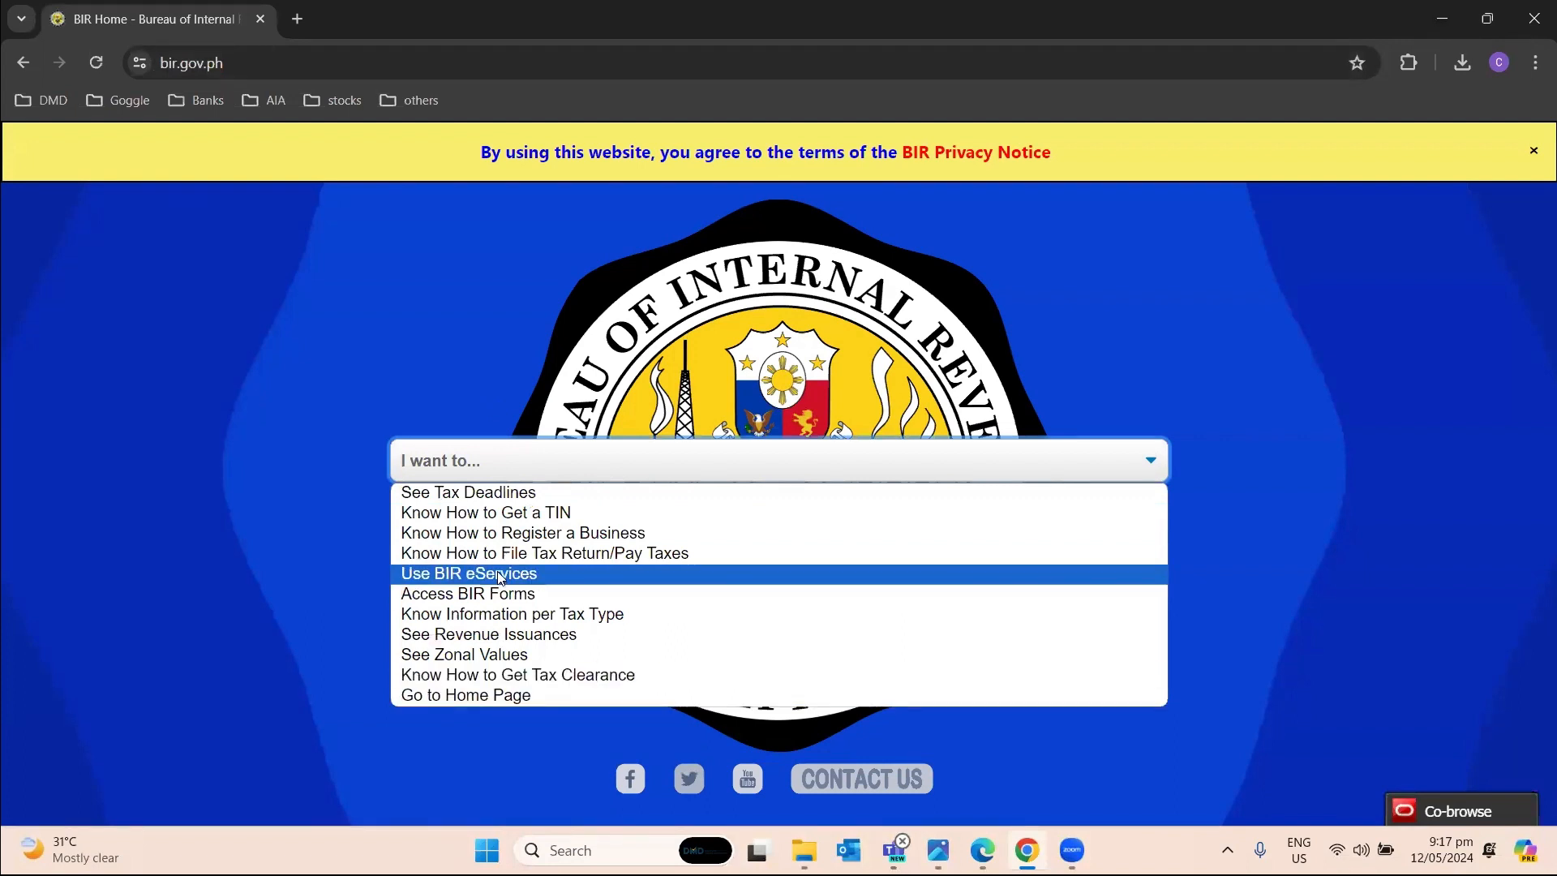
{"action": "left_click", "coordinate": [489, 696]}
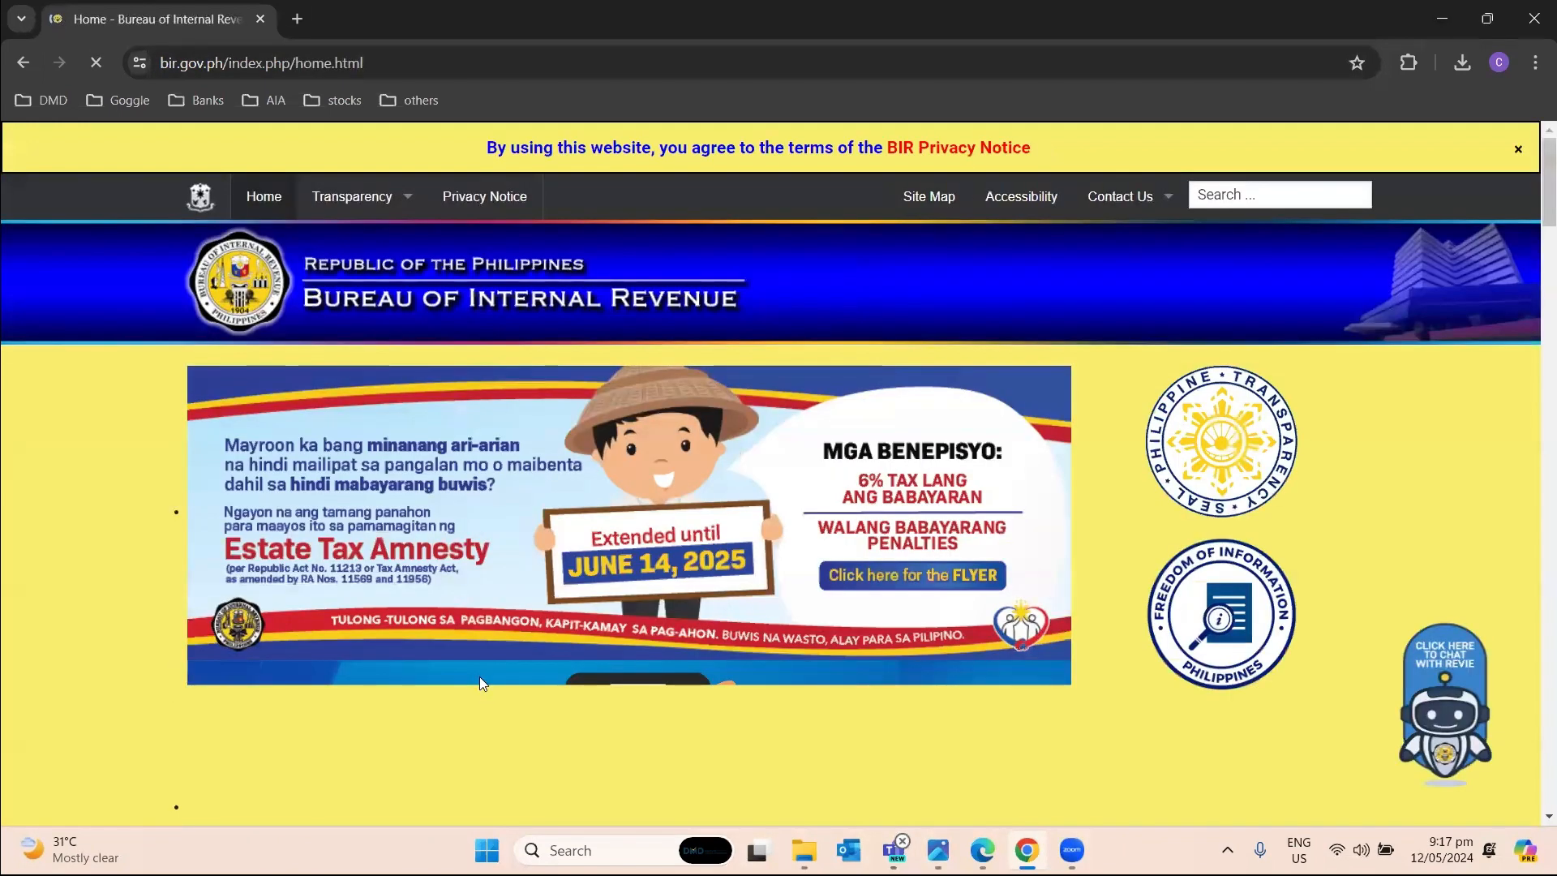
{"action": "scroll", "coordinate": [535, 558], "scroll_direction": "down", "scroll_amount": 3}
{"action": "mouse_move", "coordinate": [535, 558]}
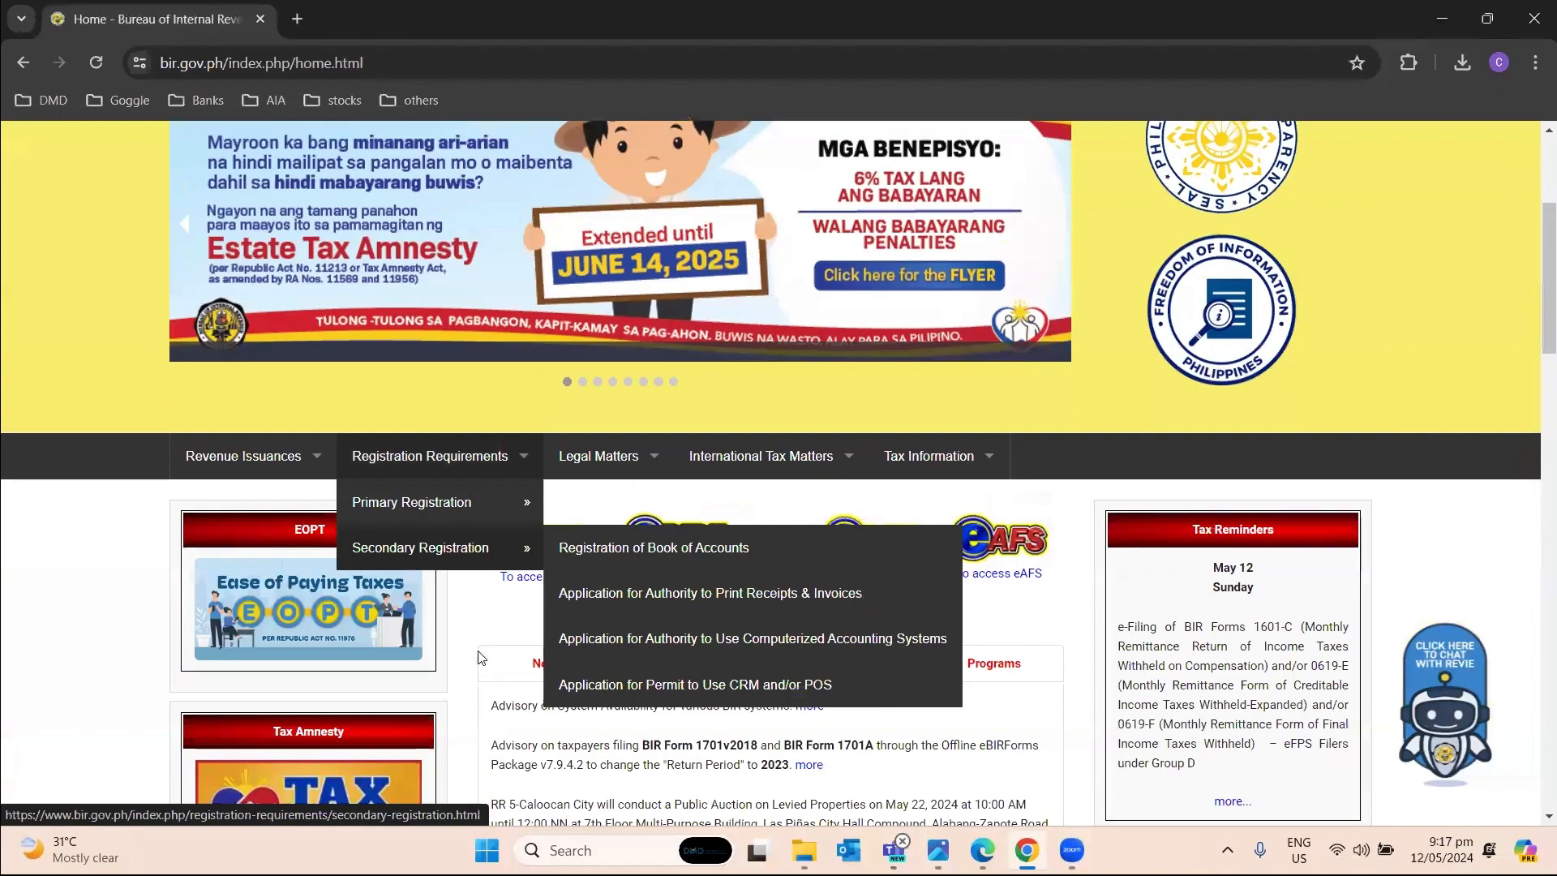
{"action": "scroll", "coordinate": [436, 579], "scroll_direction": "down", "scroll_amount": 2}
{"action": "scroll", "coordinate": [431, 579], "scroll_direction": "down", "scroll_amount": 8}
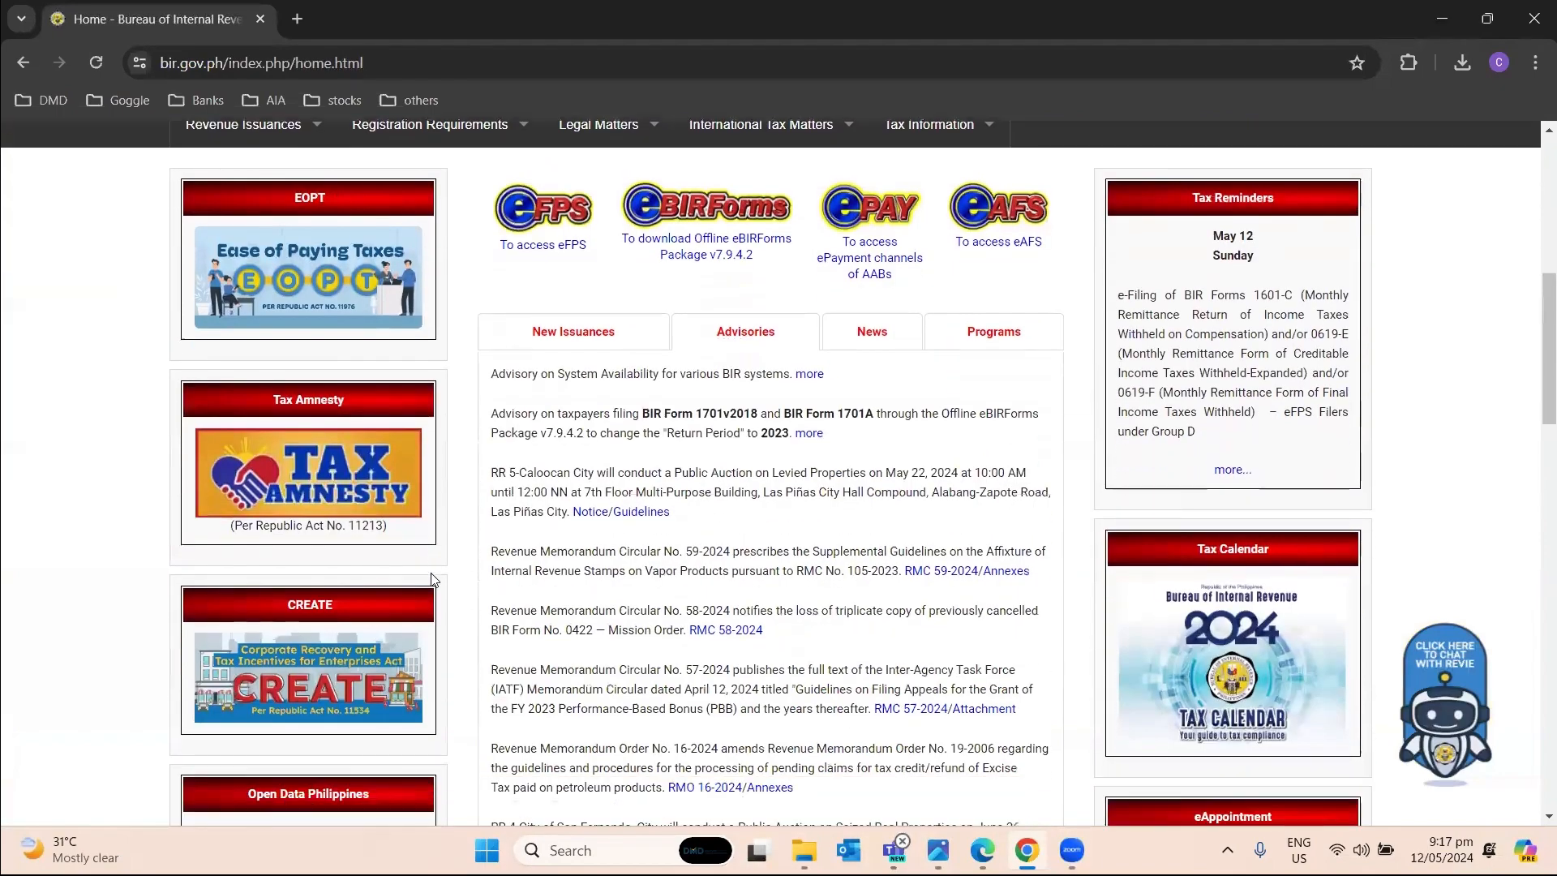
{"action": "scroll", "coordinate": [431, 579], "scroll_direction": "down", "scroll_amount": 3}
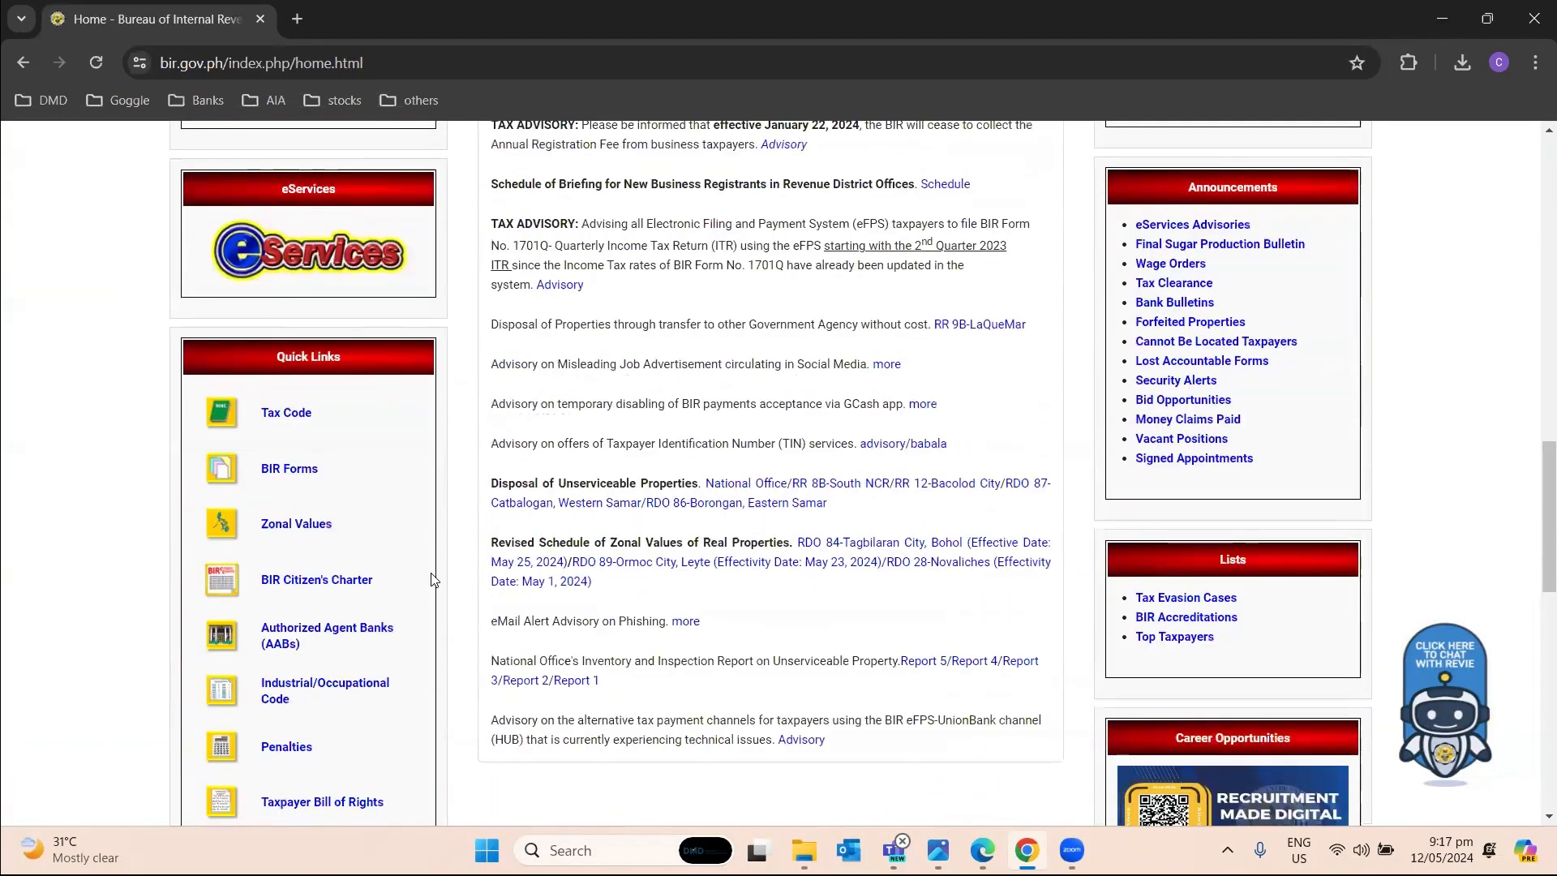
{"action": "scroll", "coordinate": [326, 630], "scroll_direction": "down", "scroll_amount": 3}
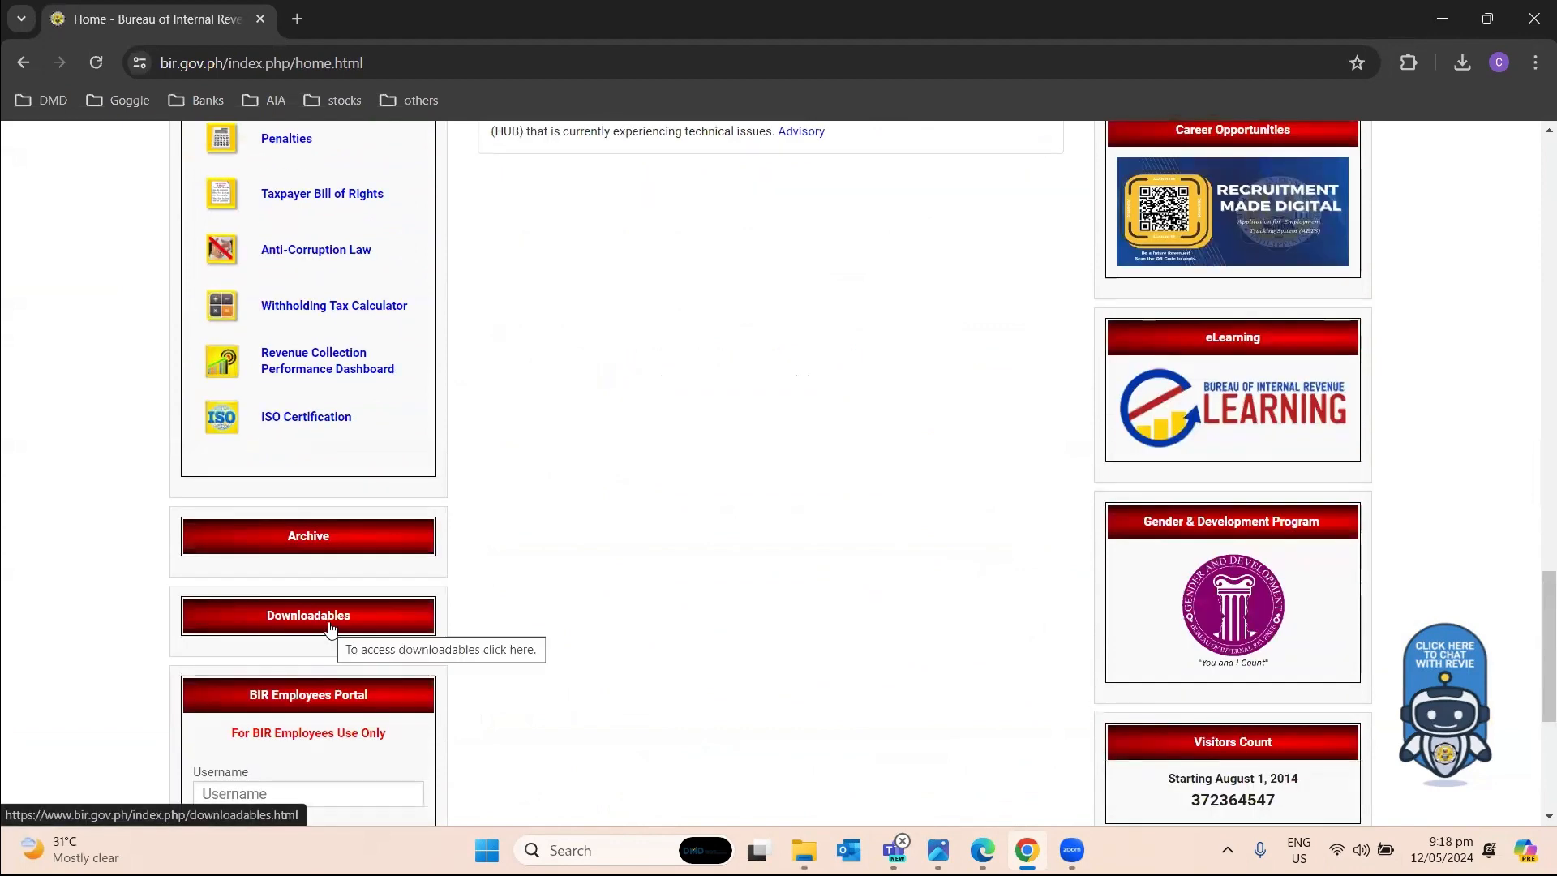
{"action": "left_click", "coordinate": [330, 627]}
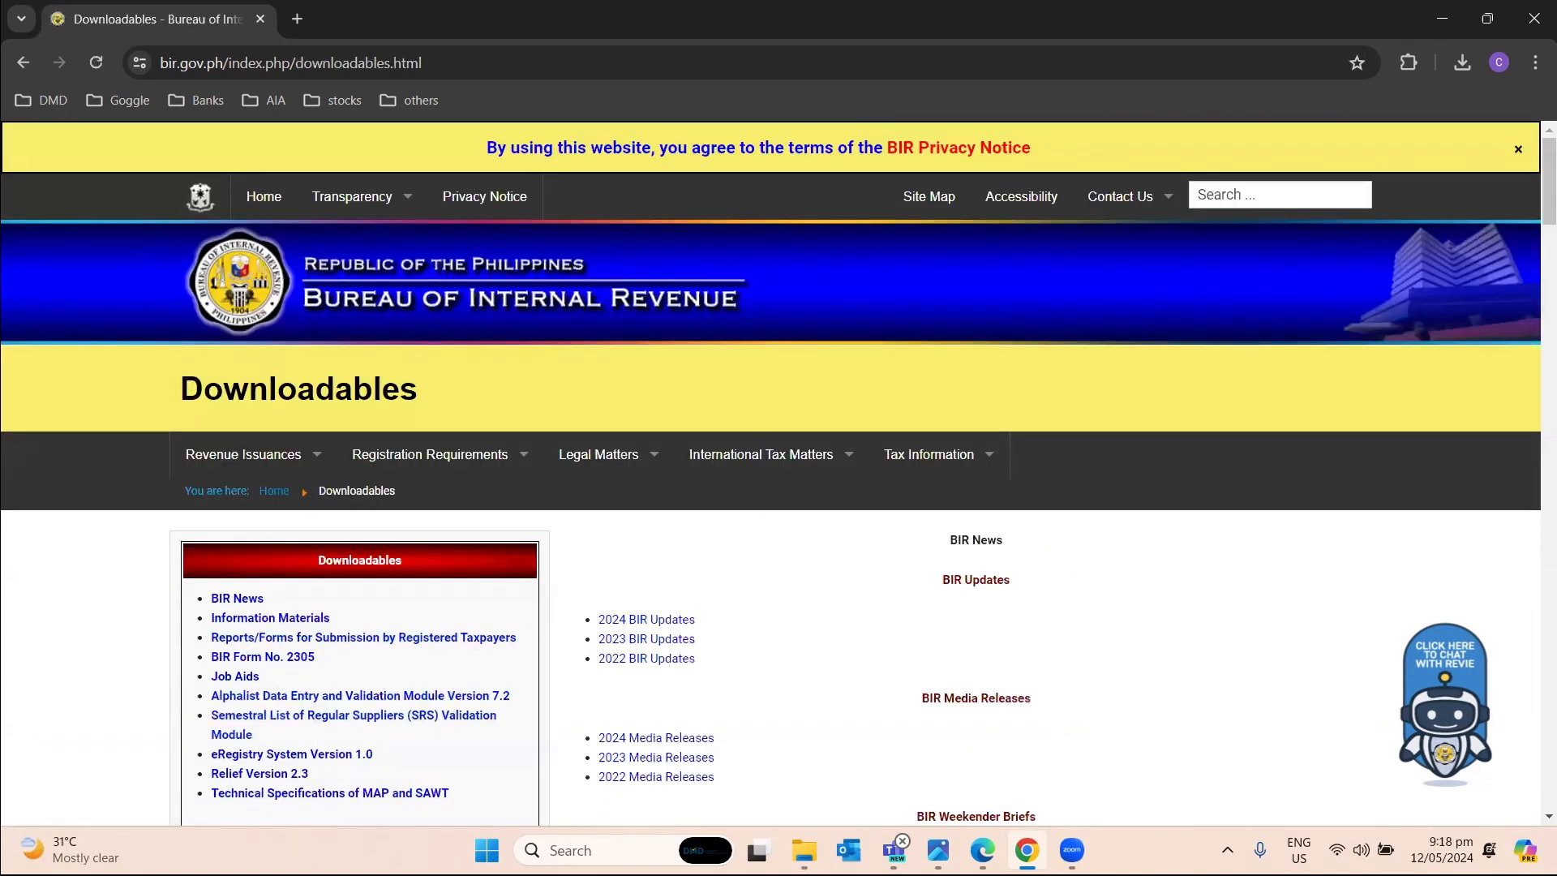
Start the Alphalist v7.2 Setup.zip download, cancel it, and show the Windows desktop.
{"action": "scroll", "coordinate": [582, 535], "scroll_direction": "down", "scroll_amount": 1}
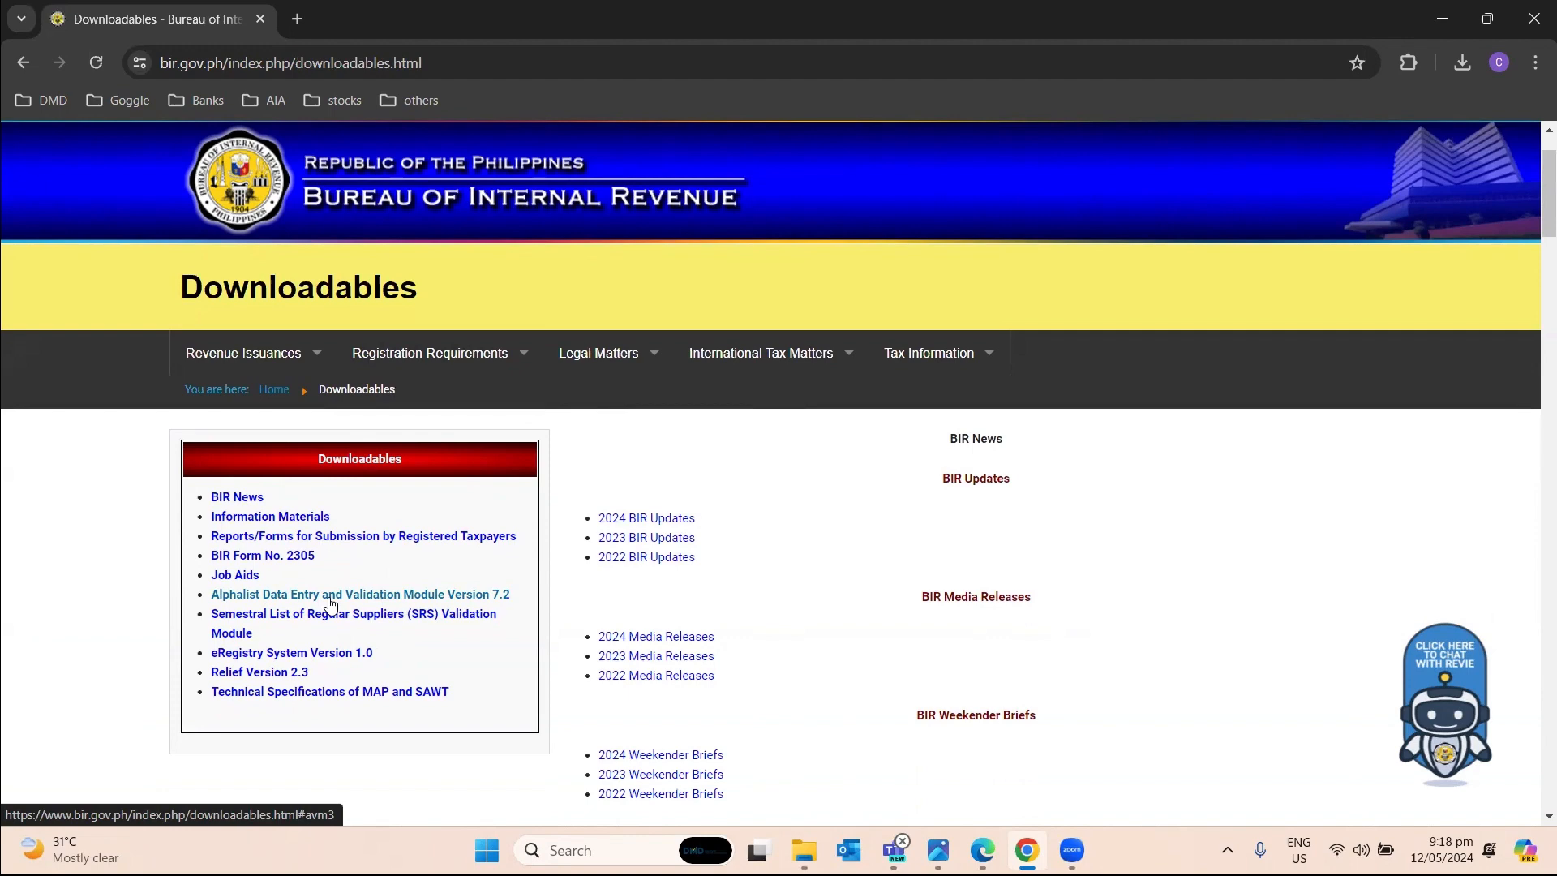
{"action": "left_click", "coordinate": [331, 594]}
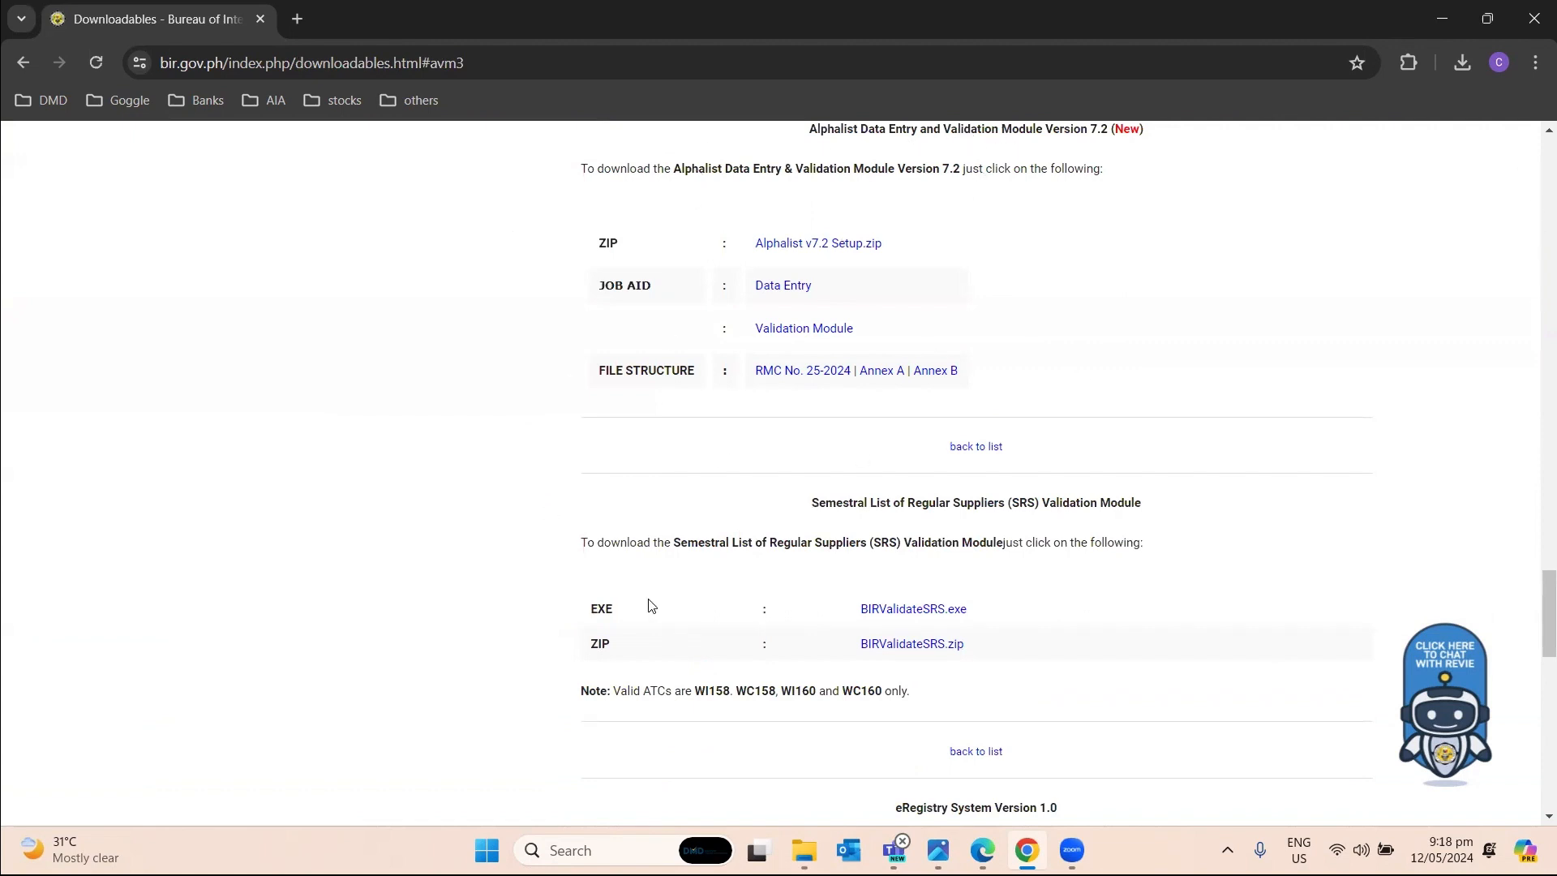
{"action": "left_click", "coordinate": [794, 244]}
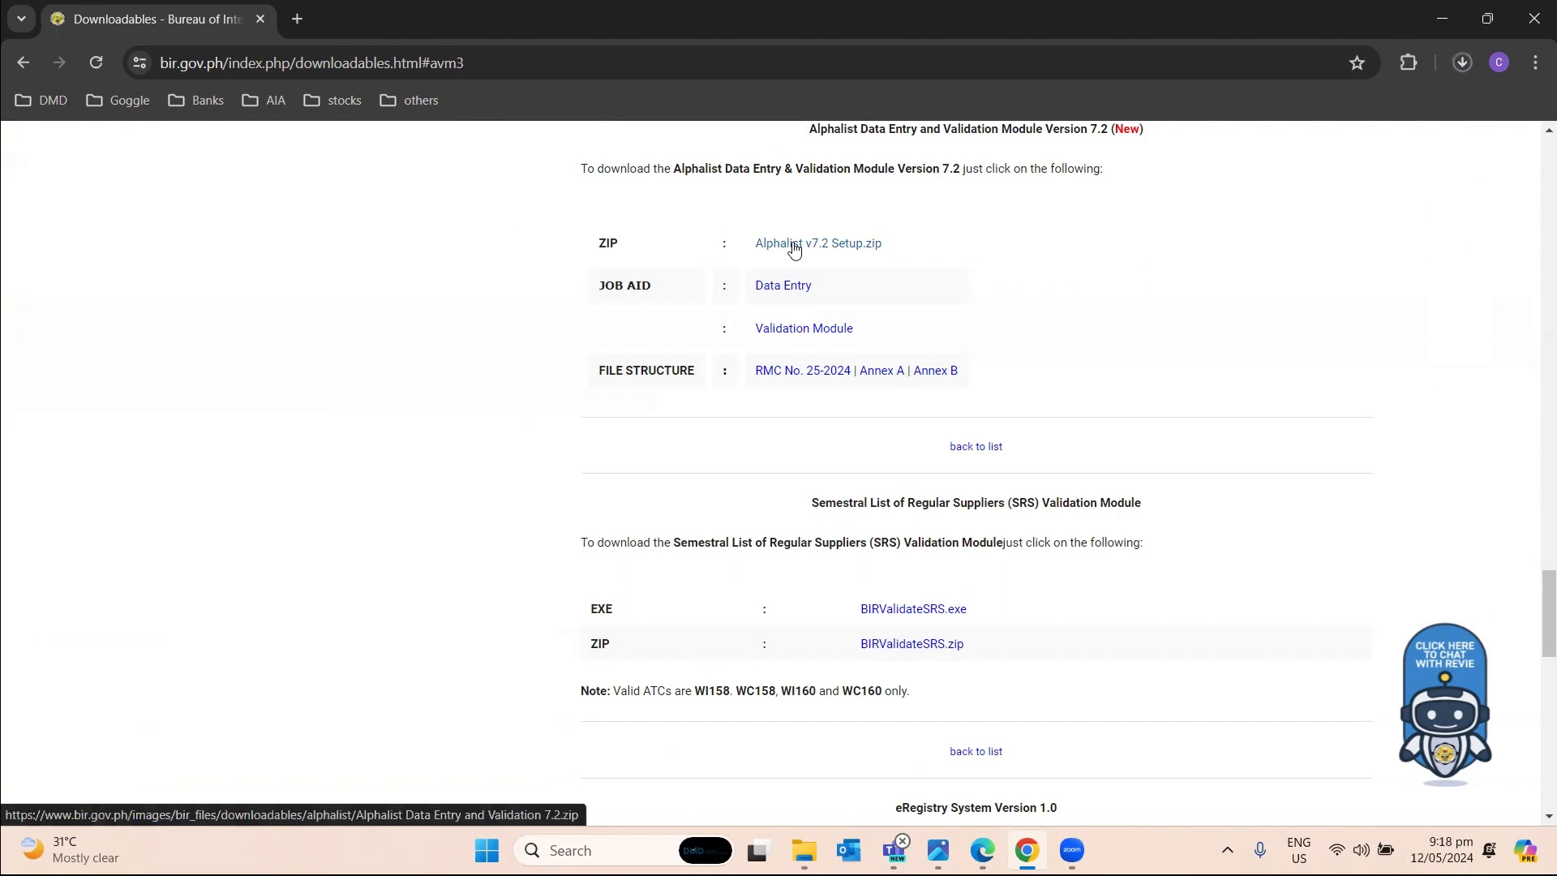
{"action": "left_click", "coordinate": [1462, 63]}
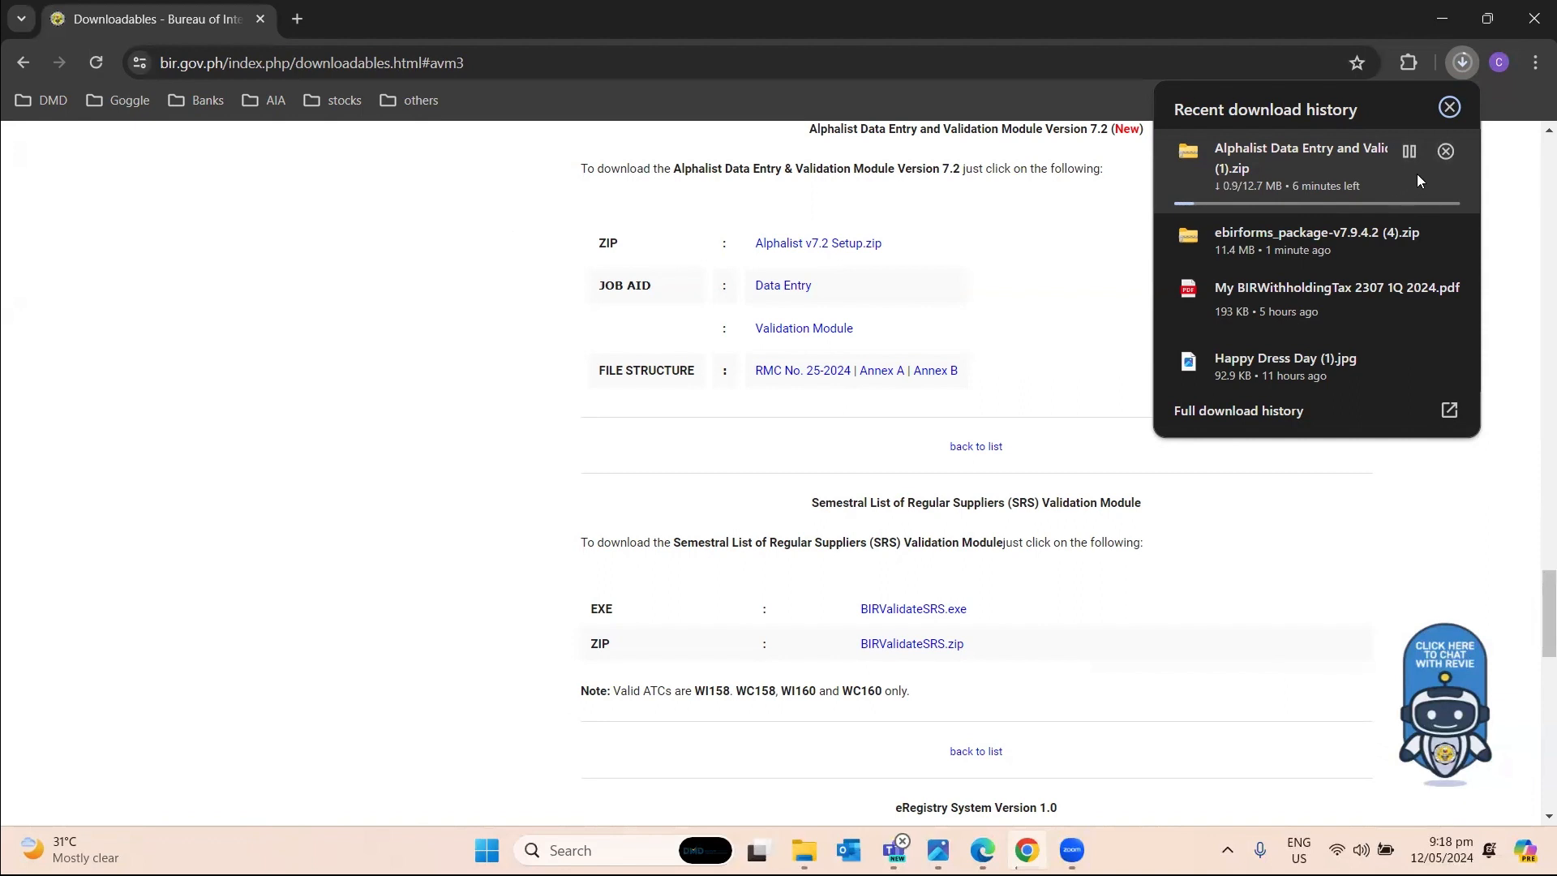
{"action": "left_click", "coordinate": [1441, 154]}
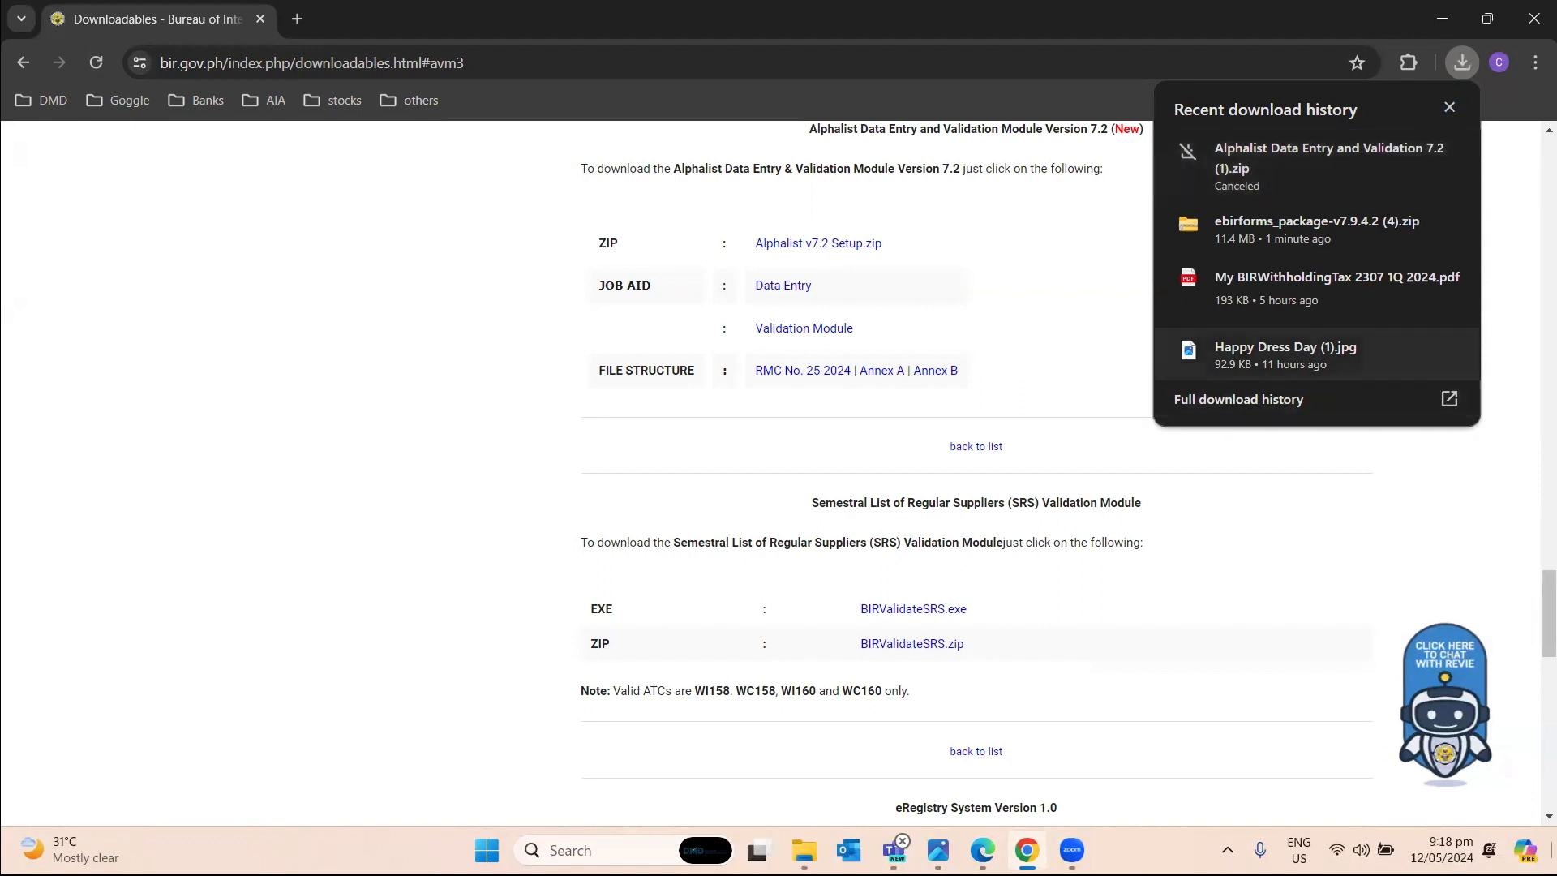
{"action": "left_click", "coordinate": [1553, 850]}
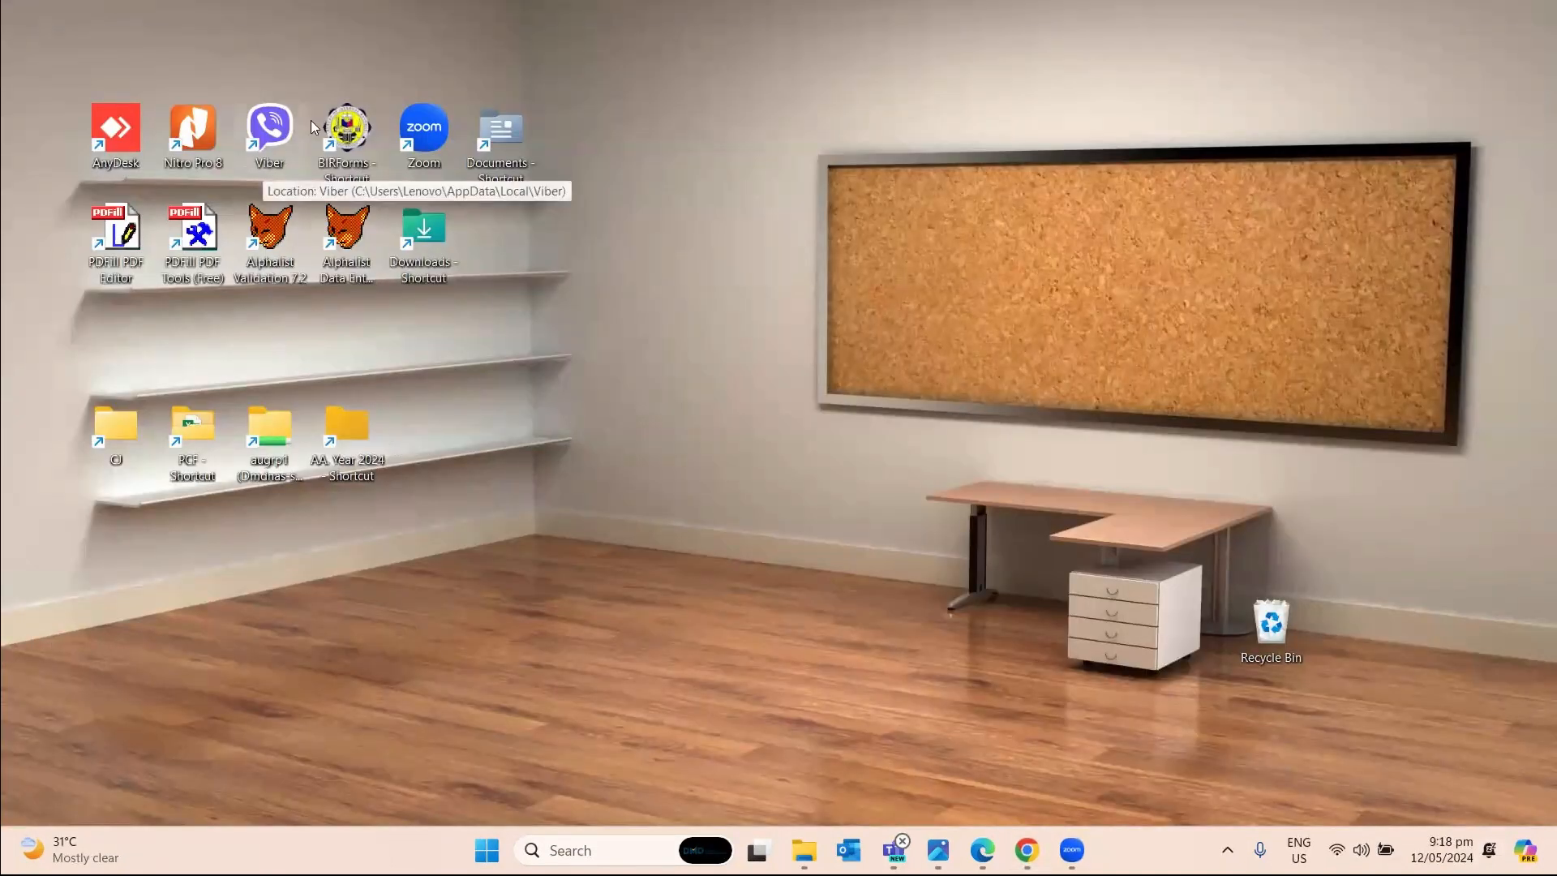
Start Offline eBIRForms Package v7.9.4.2 from the BIRForms desktop shortcut.
{"action": "left_click_drag", "start_coordinate": [305, 85], "coordinate": [391, 196]}
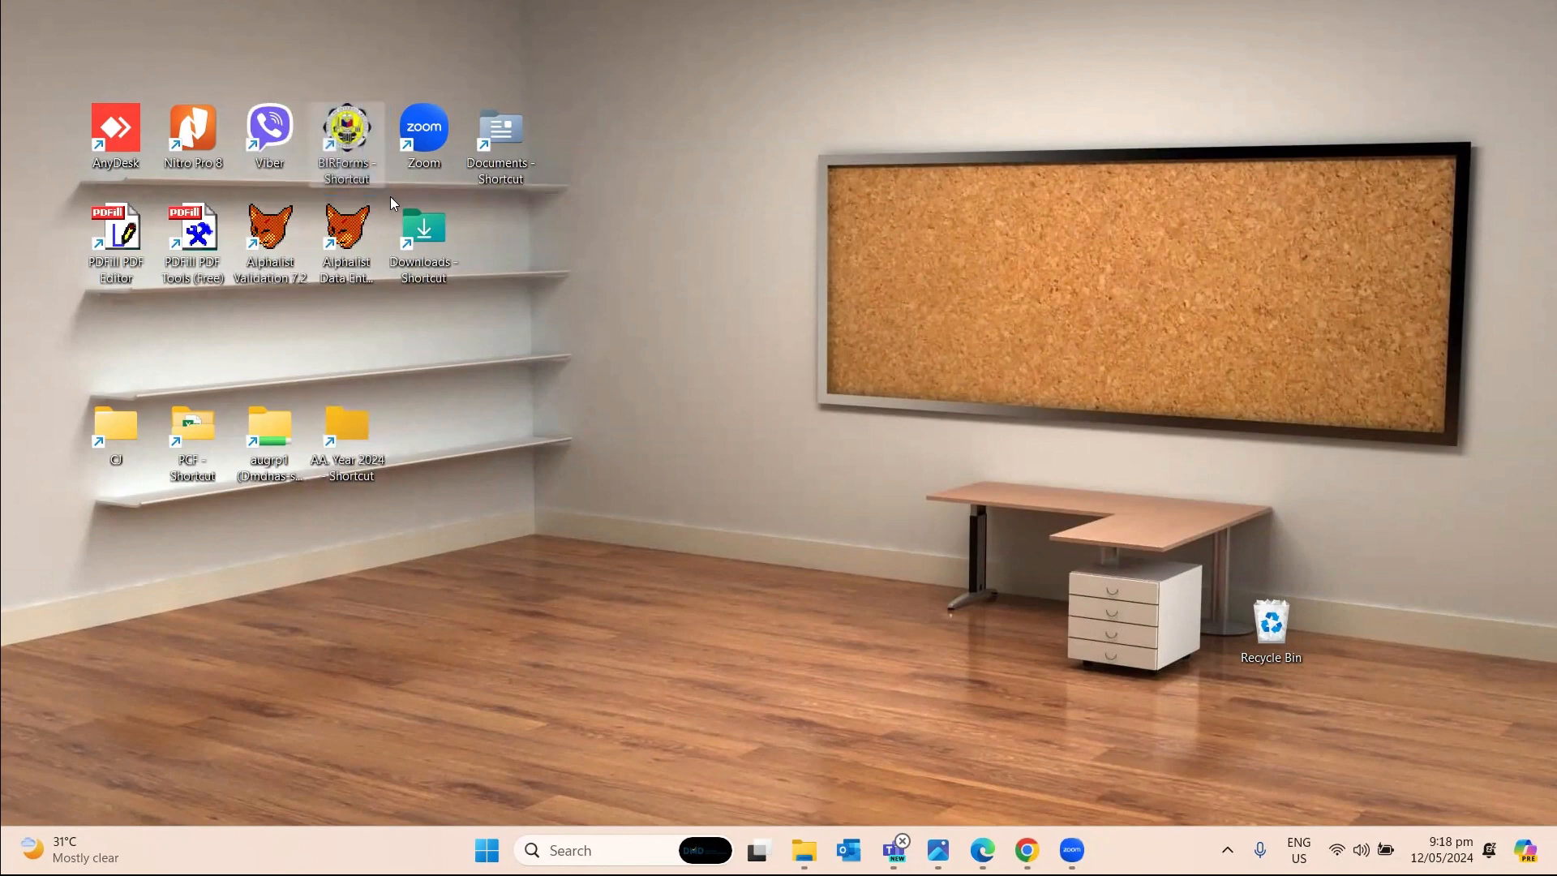
{"action": "left_click", "coordinate": [686, 248]}
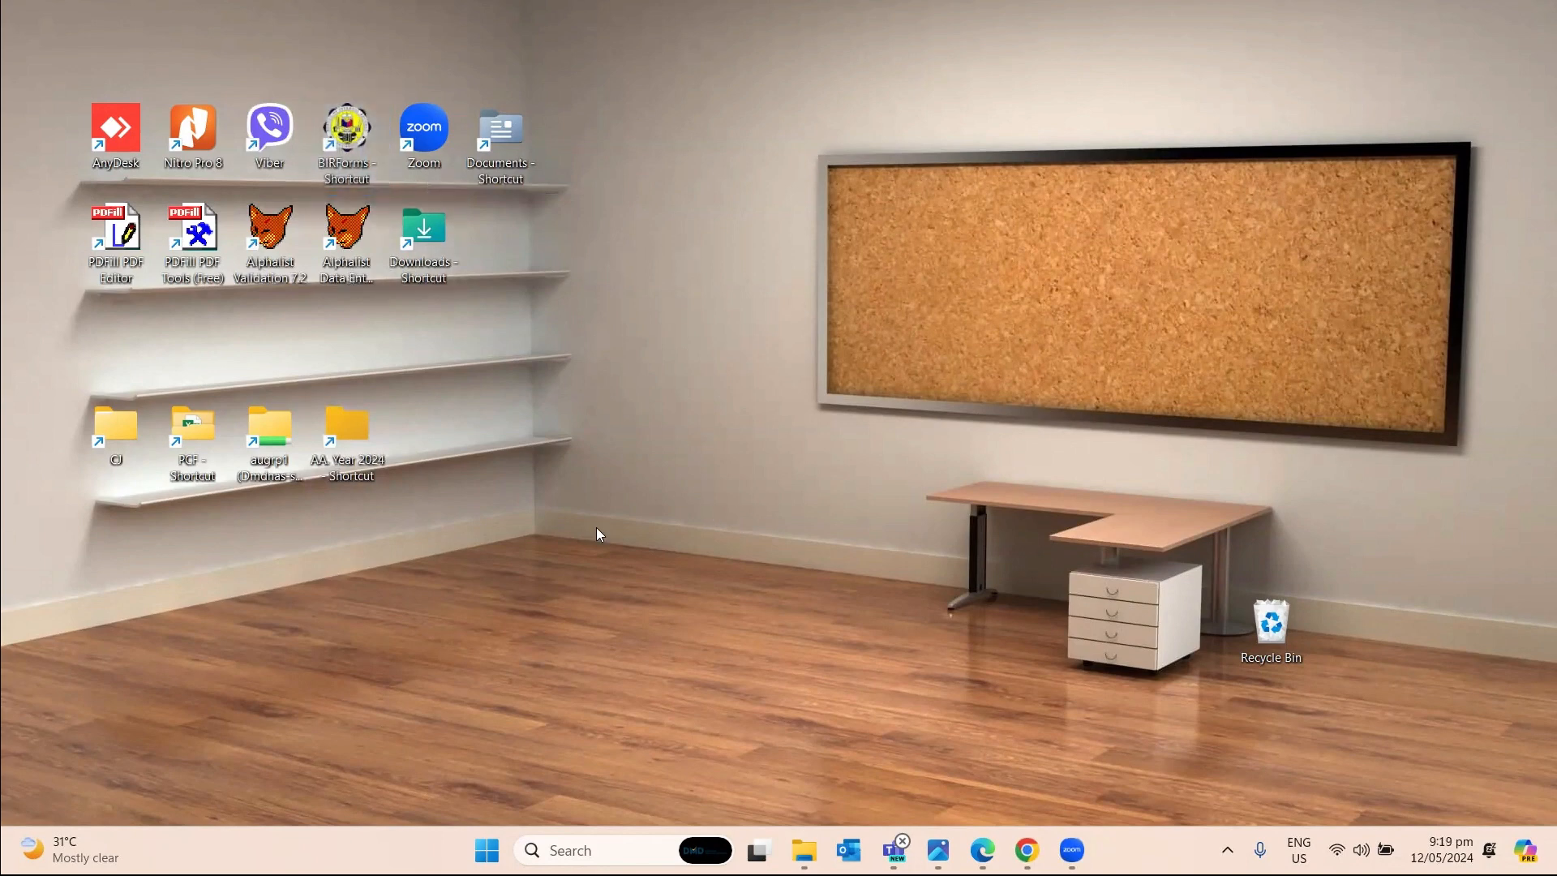
{"action": "left_click_drag", "start_coordinate": [226, 192], "coordinate": [377, 313]}
{"action": "left_click", "coordinate": [267, 274]}
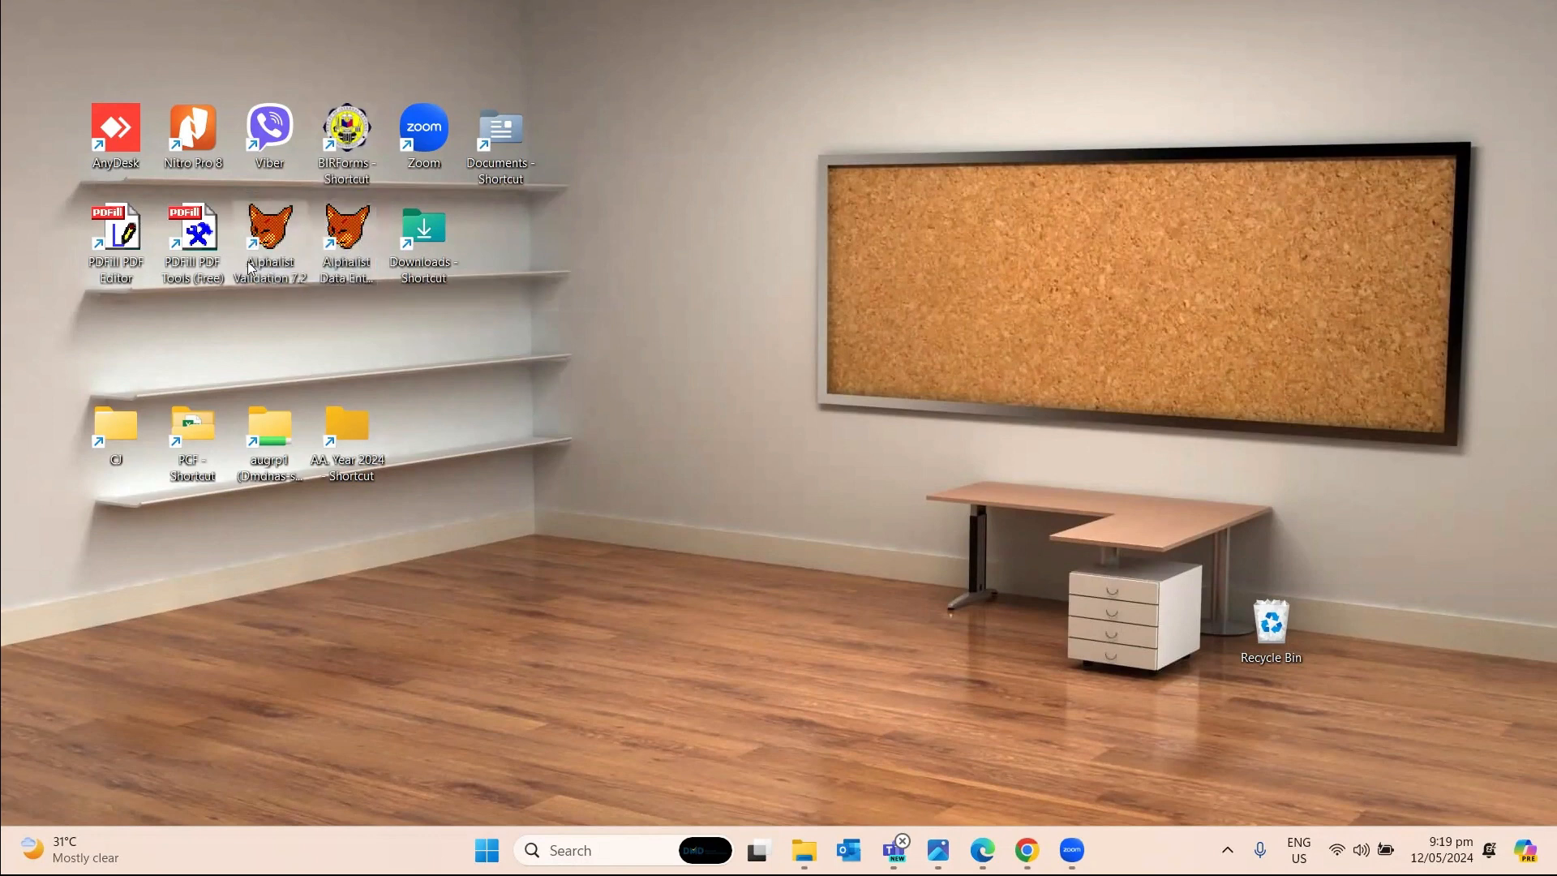
{"action": "left_click", "coordinate": [355, 326]}
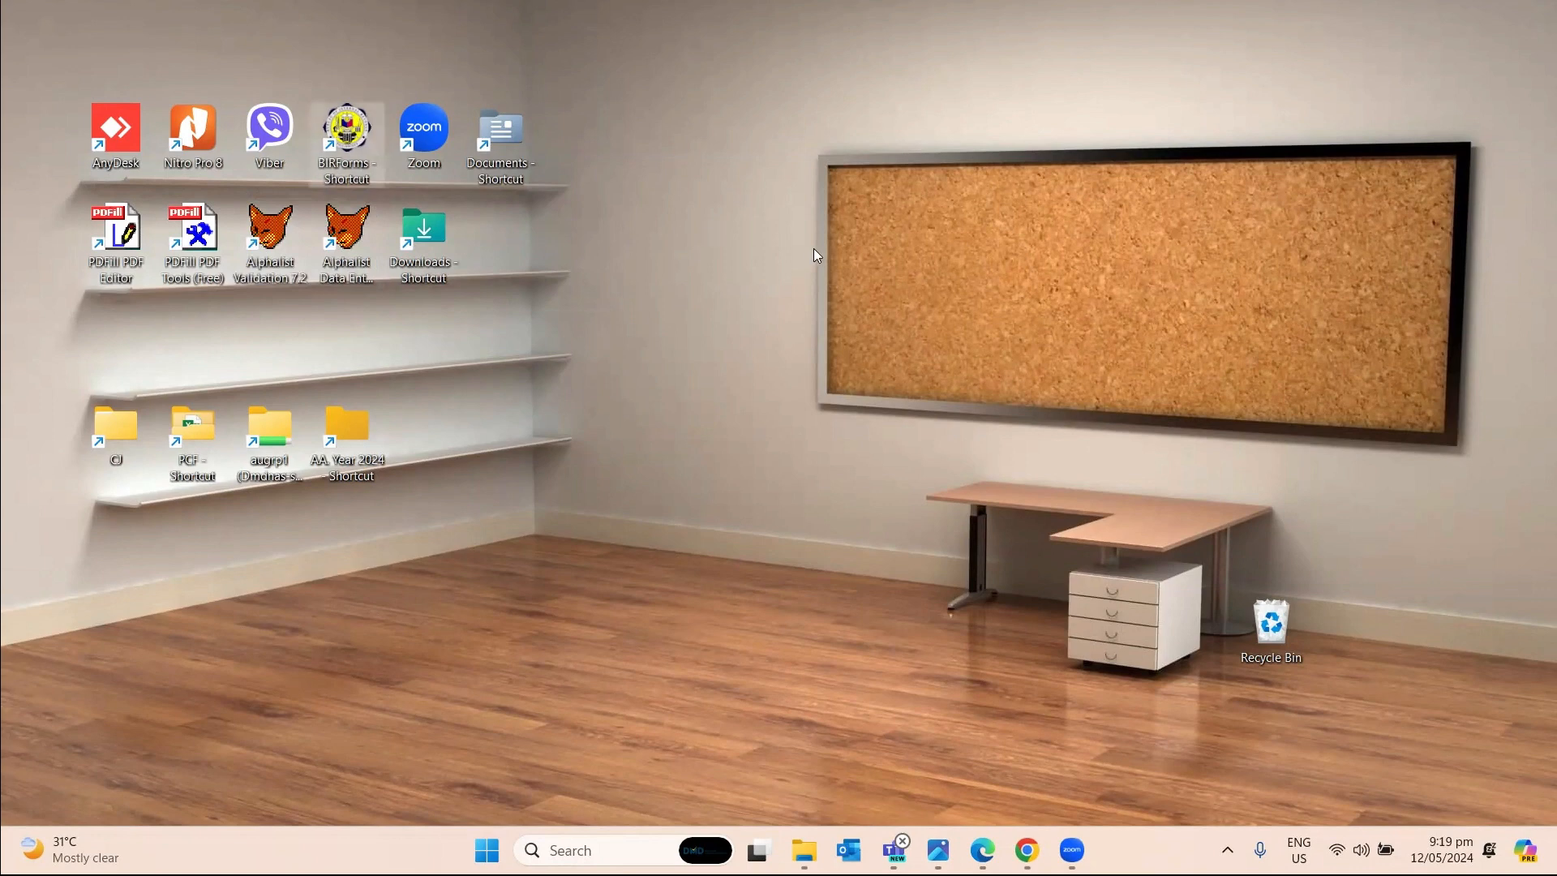
{"action": "double_click", "coordinate": [365, 136]}
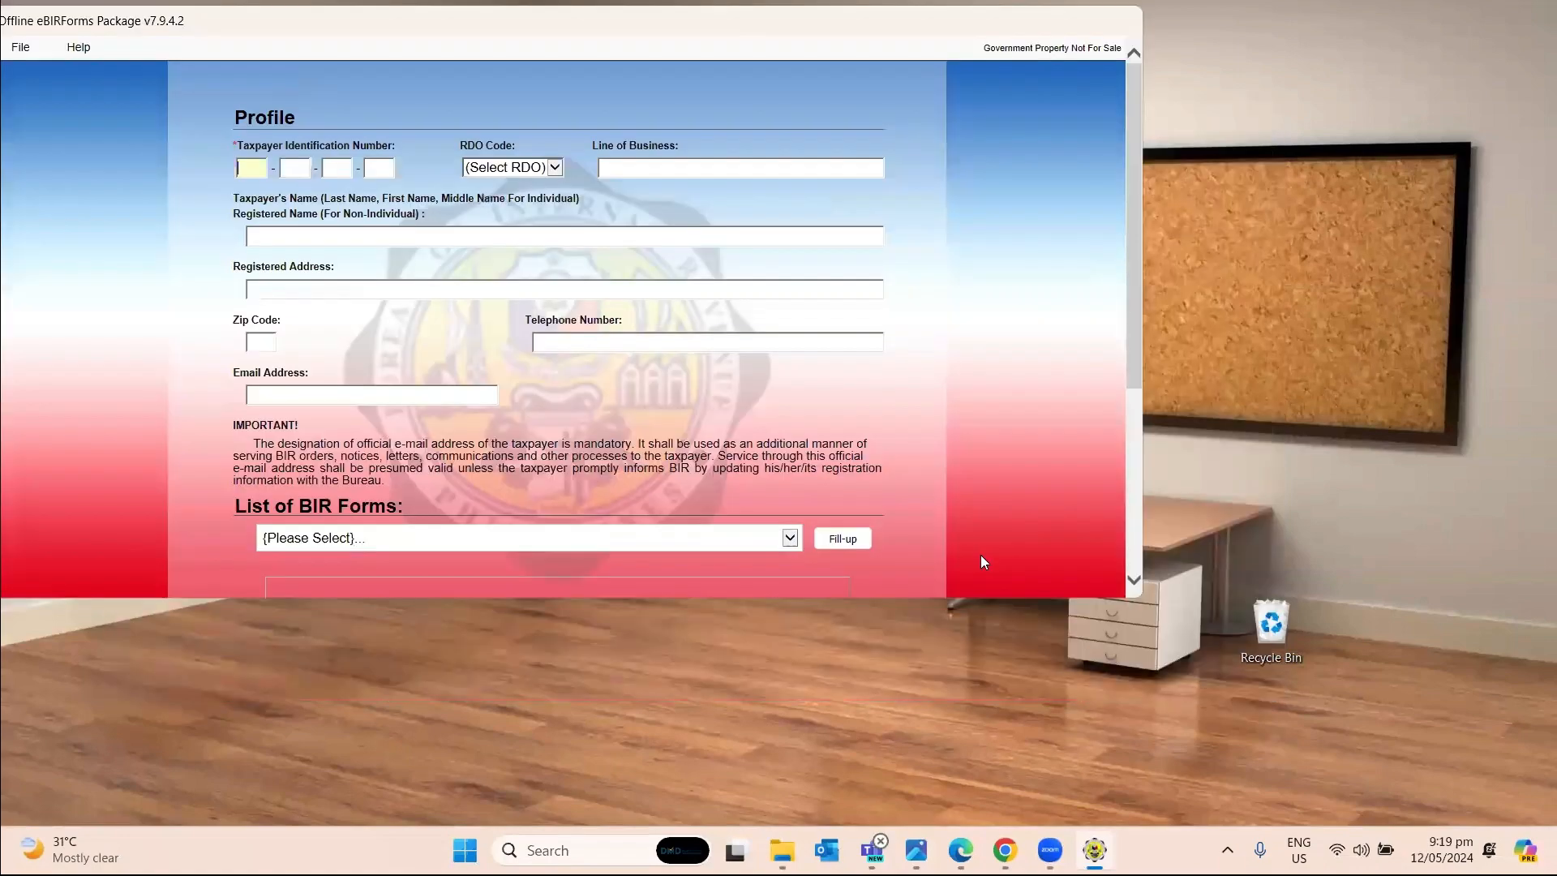
Narrow the eBIRForms window and show the BIR Form 2303 image in a restored Photos window.
{"action": "left_click", "coordinate": [1134, 582]}
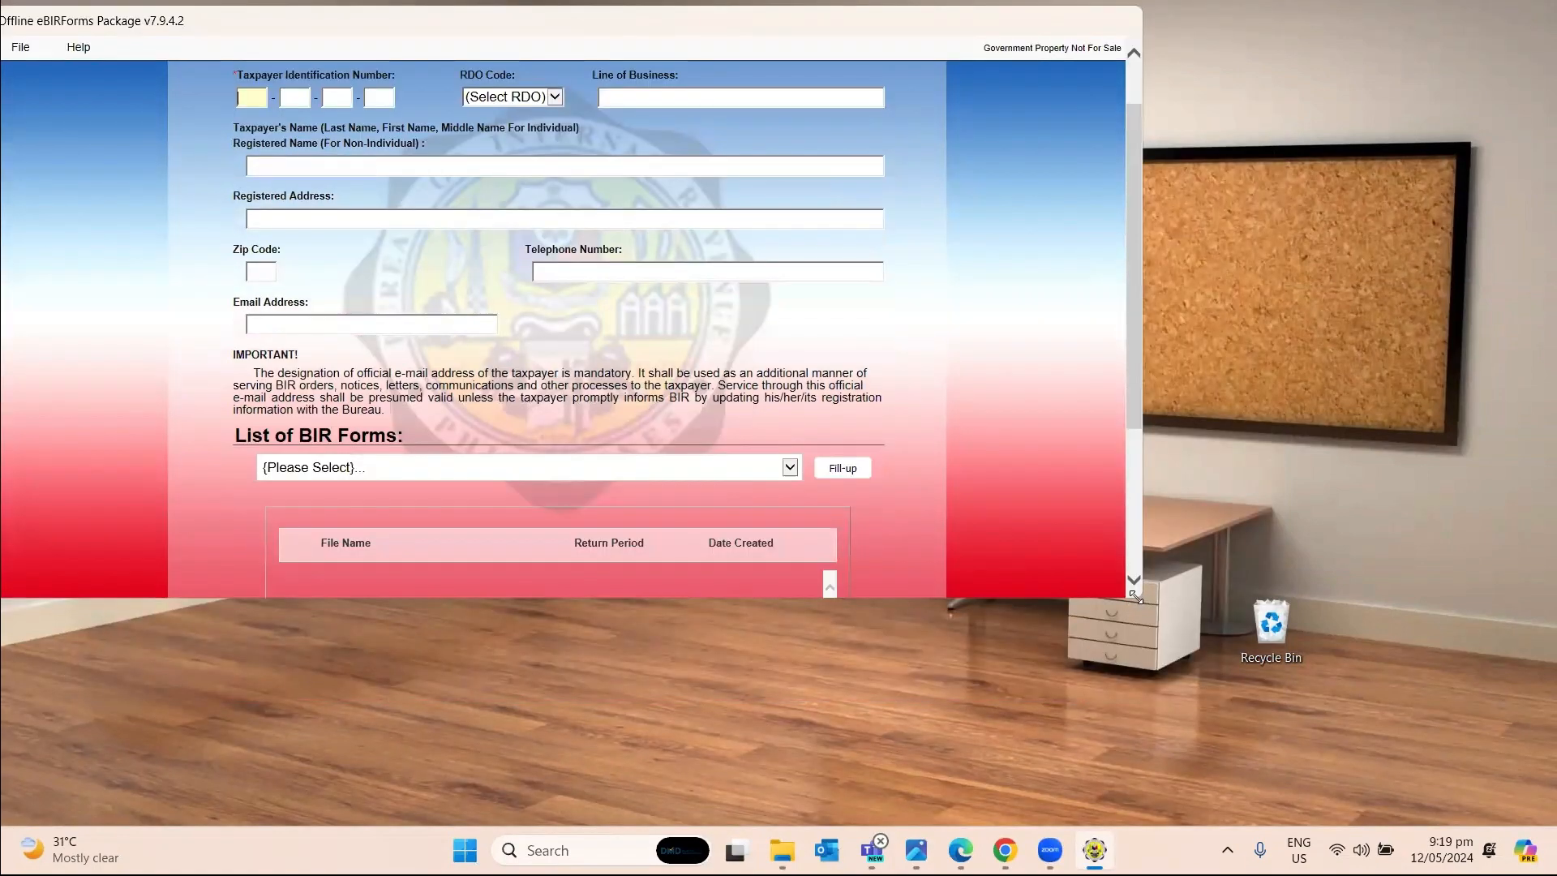
{"action": "left_click_drag", "start_coordinate": [1136, 597], "coordinate": [1000, 823]}
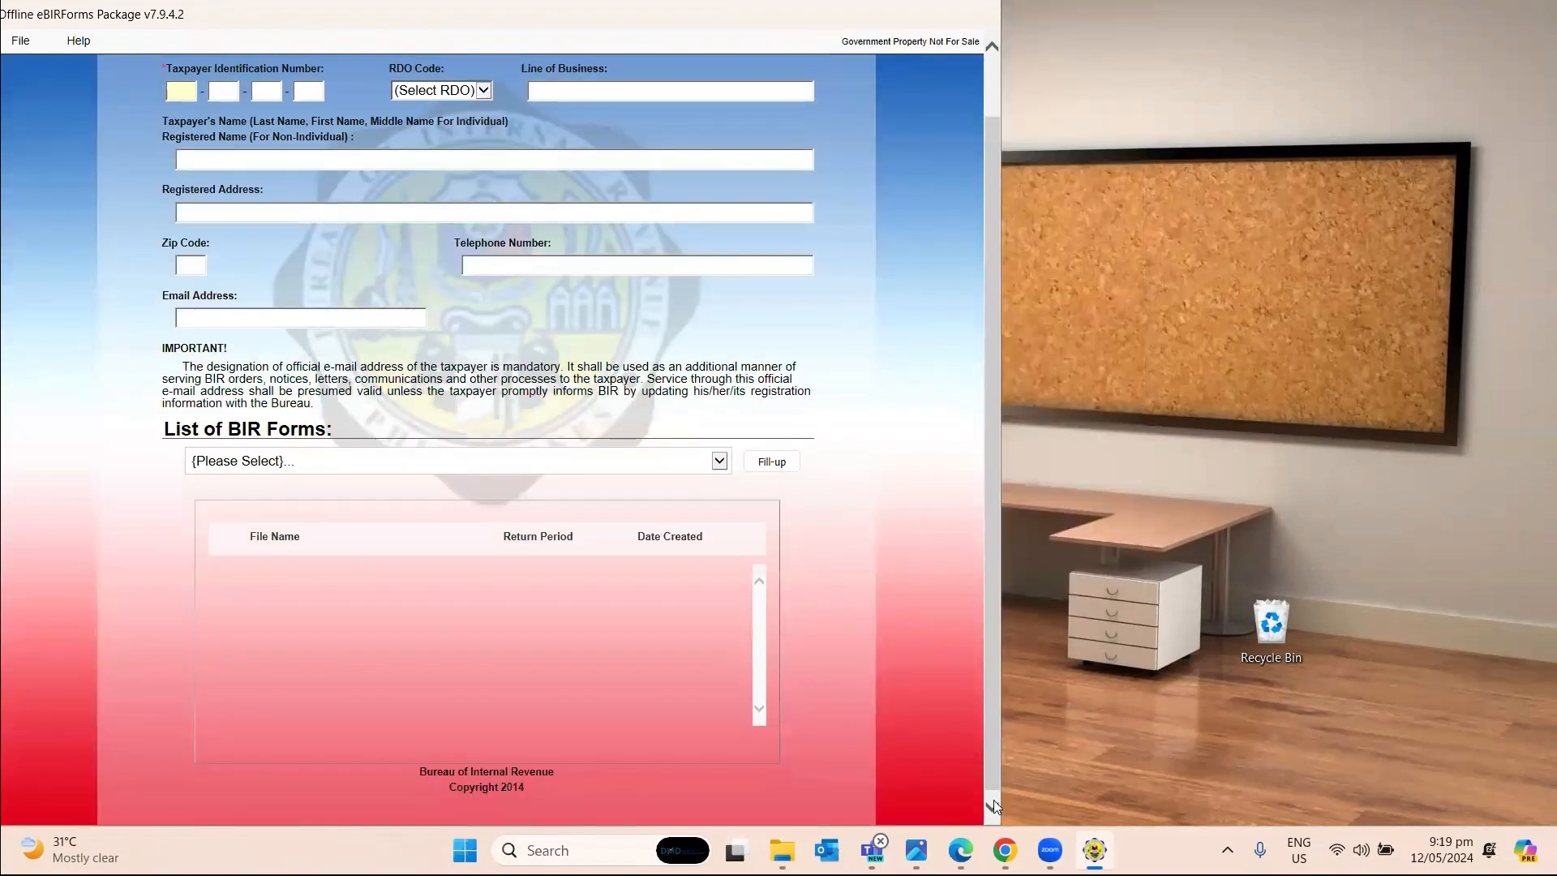
{"action": "left_click_drag", "start_coordinate": [1002, 737], "coordinate": [925, 738]}
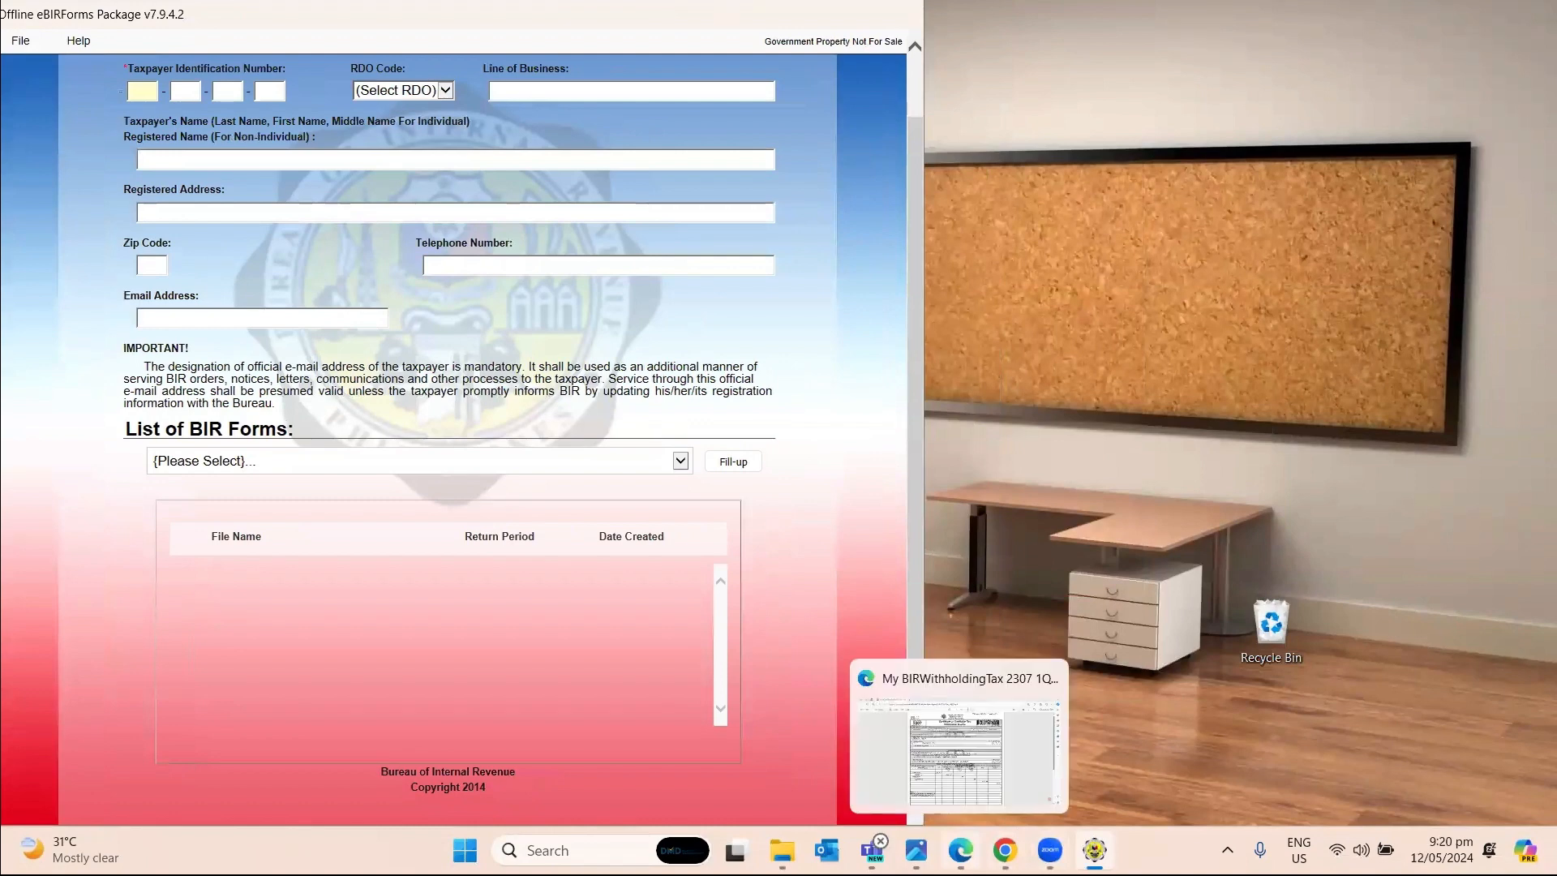
{"action": "left_click", "coordinate": [917, 850]}
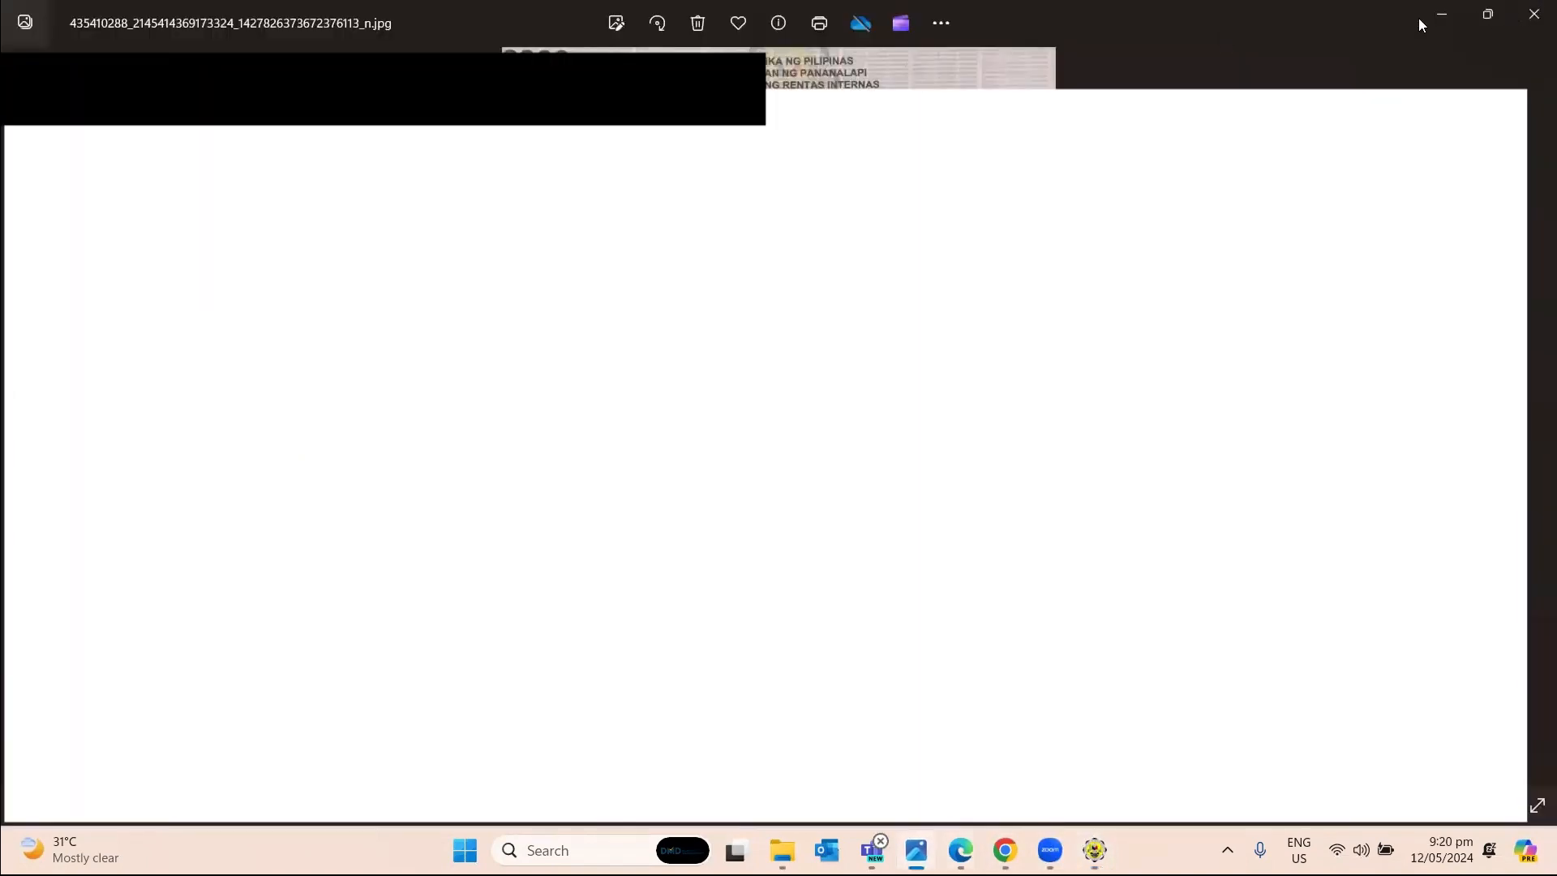
{"action": "double_click", "coordinate": [1418, 18]}
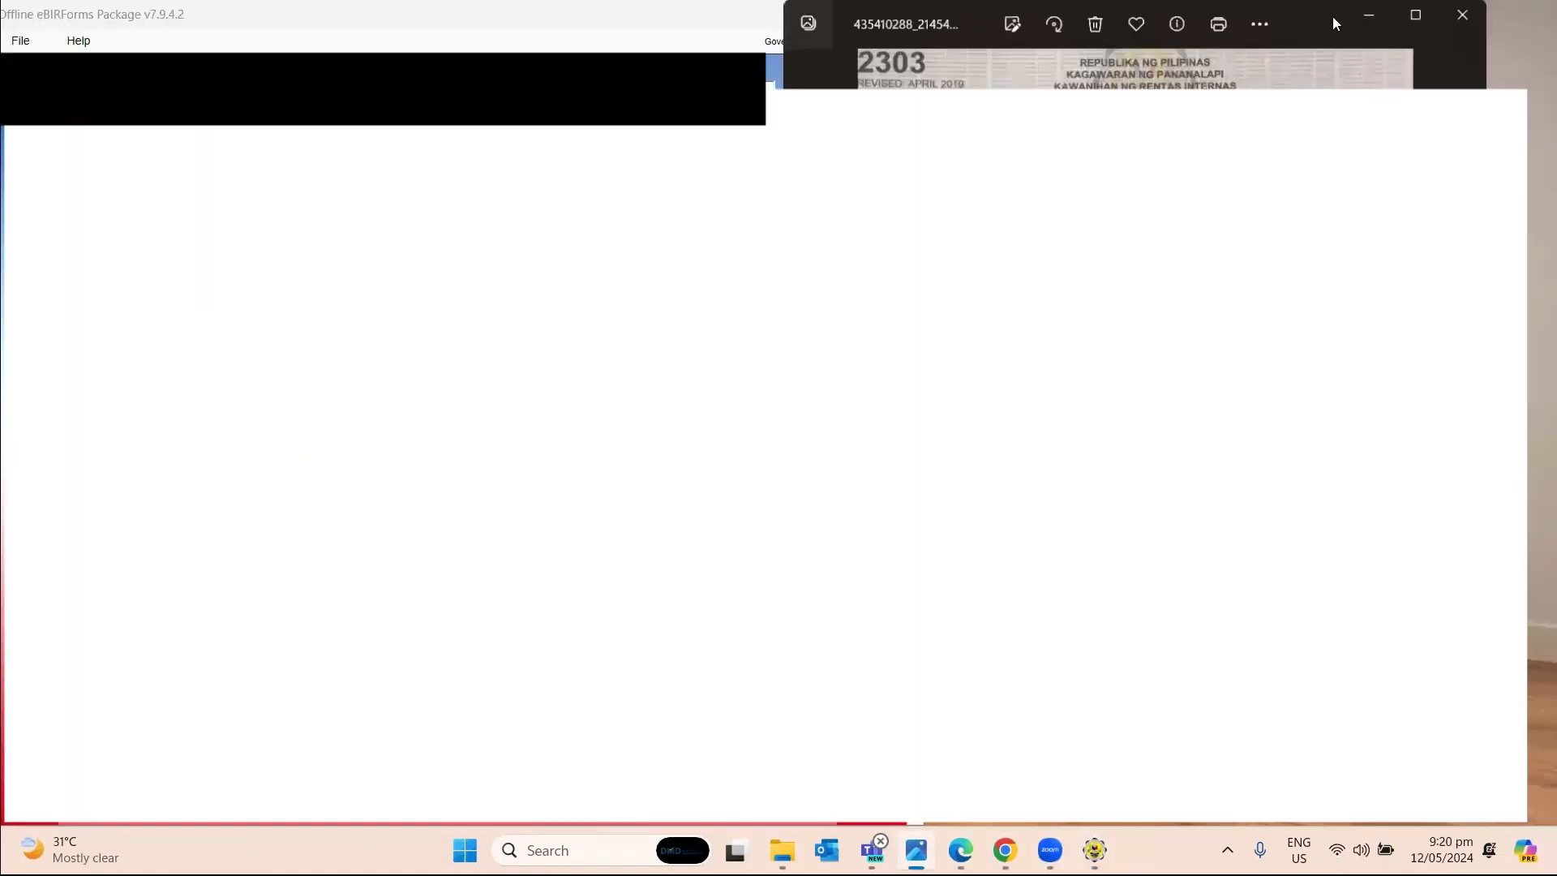
Move the certificate image aside and select RDO Code 53B in the profile.
{"action": "left_click_drag", "start_coordinate": [1425, 28], "coordinate": [1505, 47]}
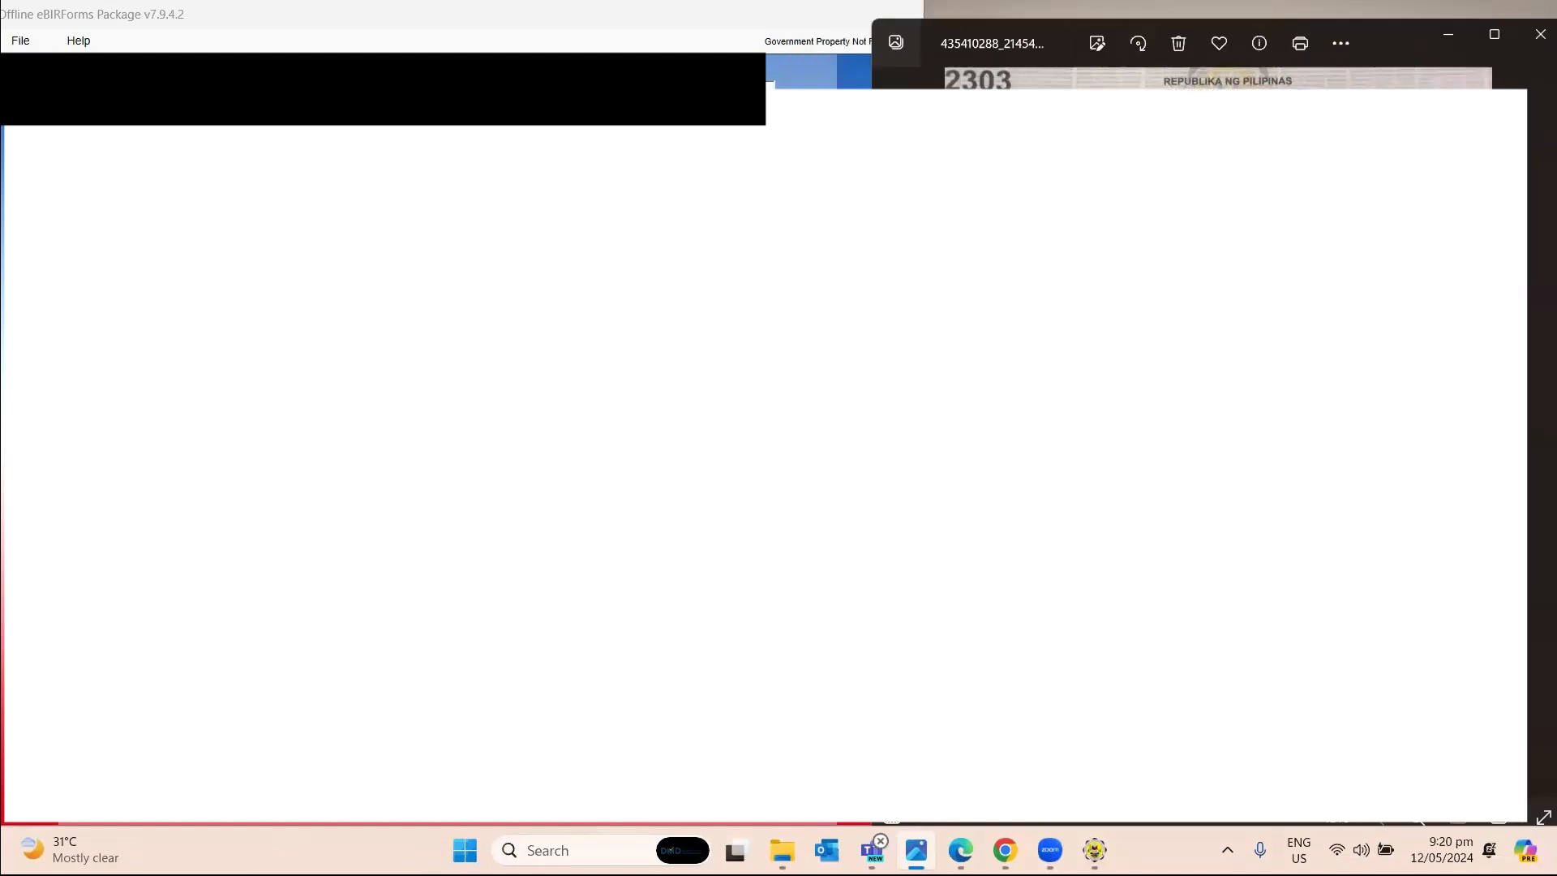
{"action": "left_click", "coordinate": [730, 325]}
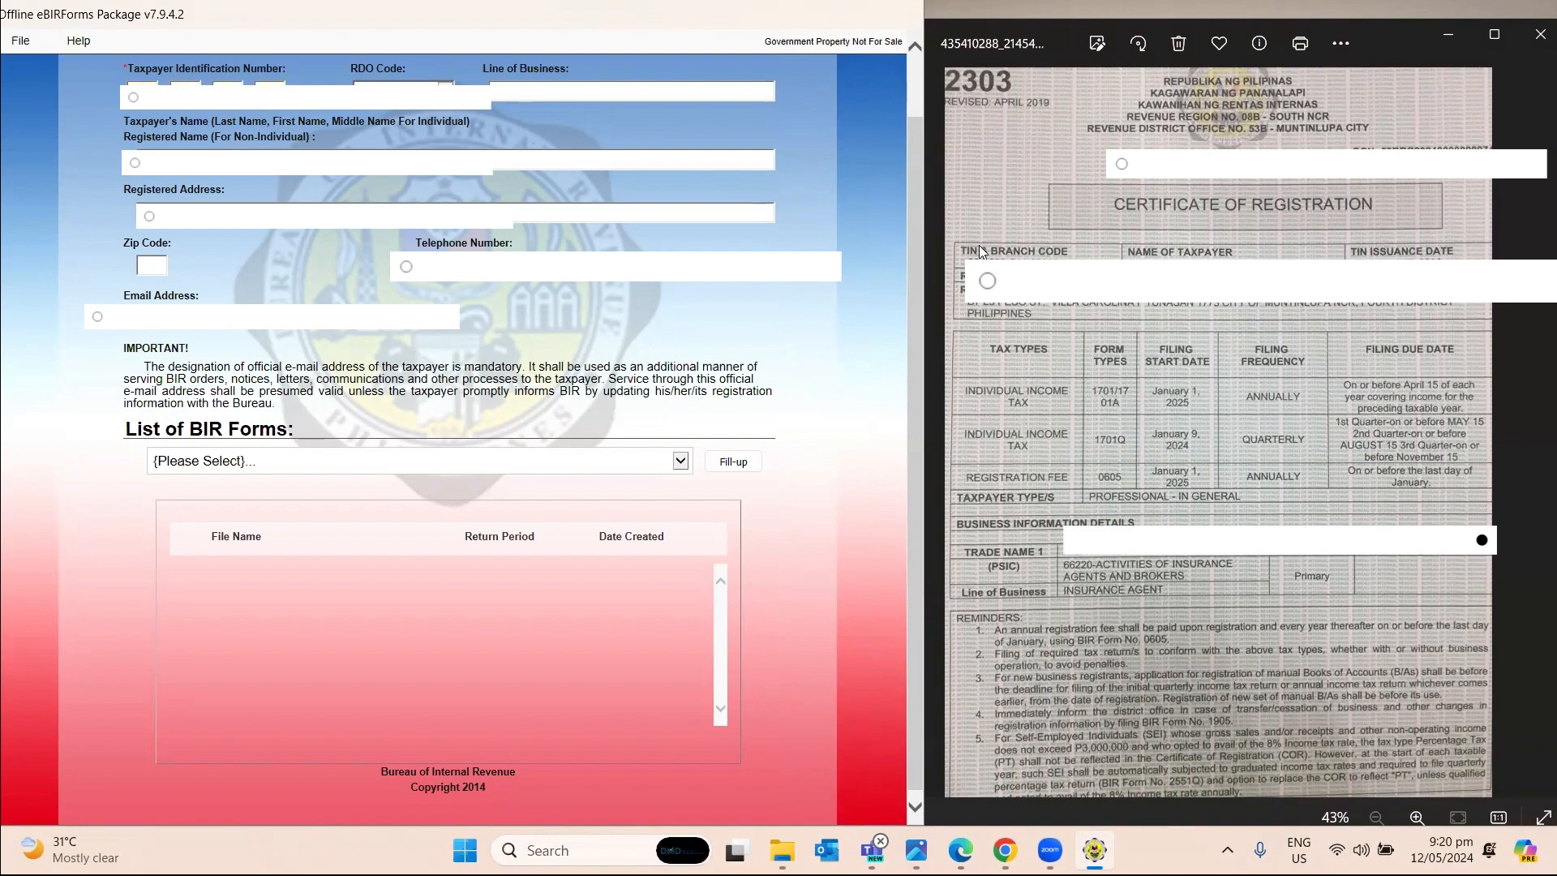
{"action": "key", "text": "Tab"}
{"action": "left_click", "coordinate": [445, 91]}
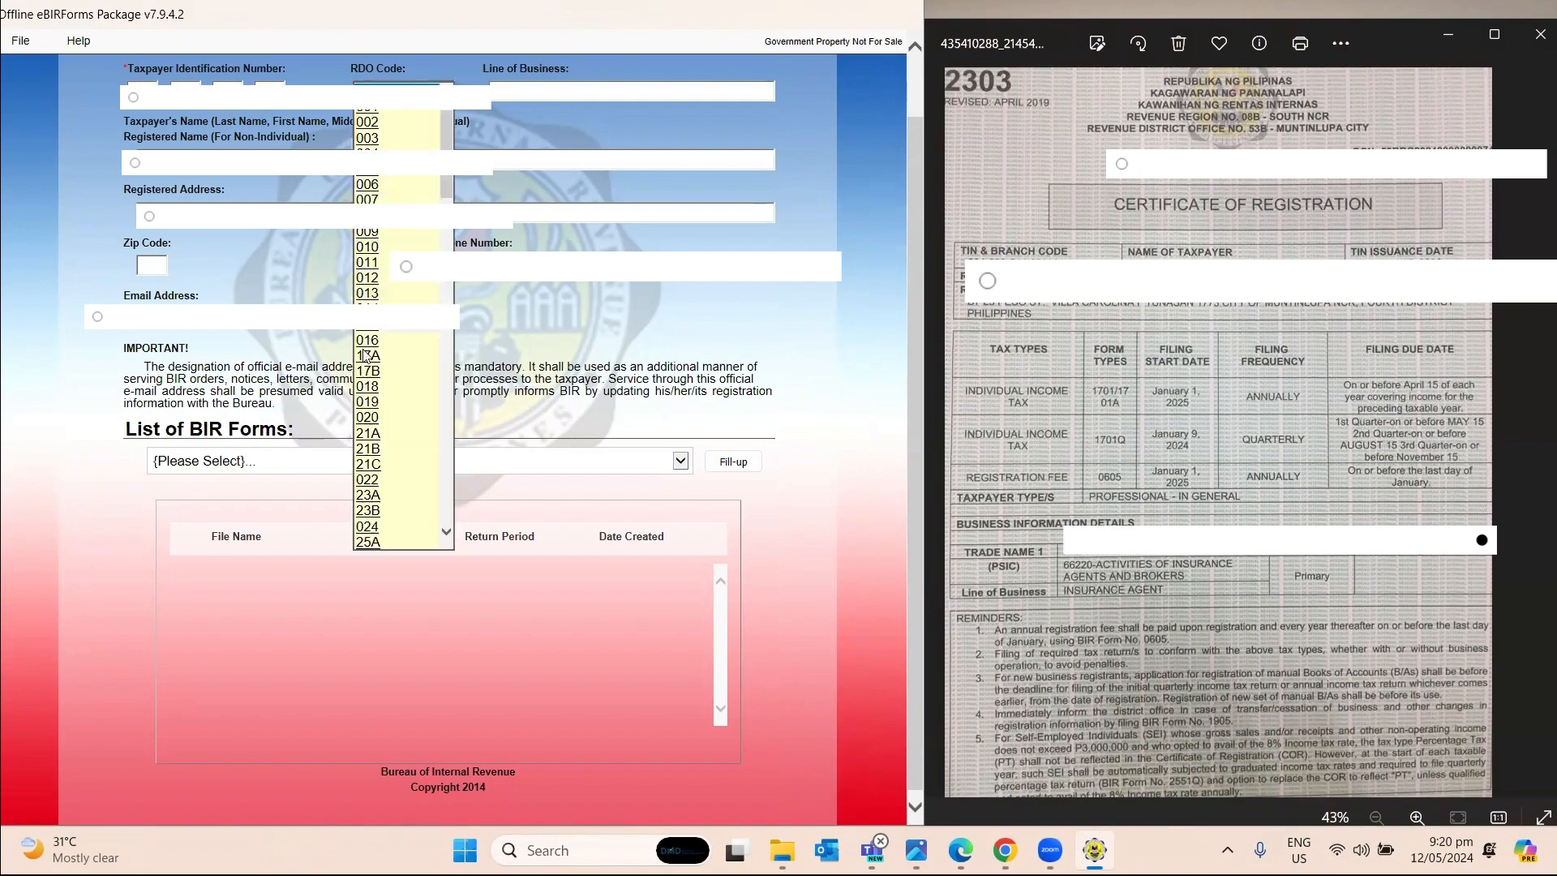
{"action": "scroll", "coordinate": [385, 438], "scroll_direction": "down", "scroll_amount": 15}
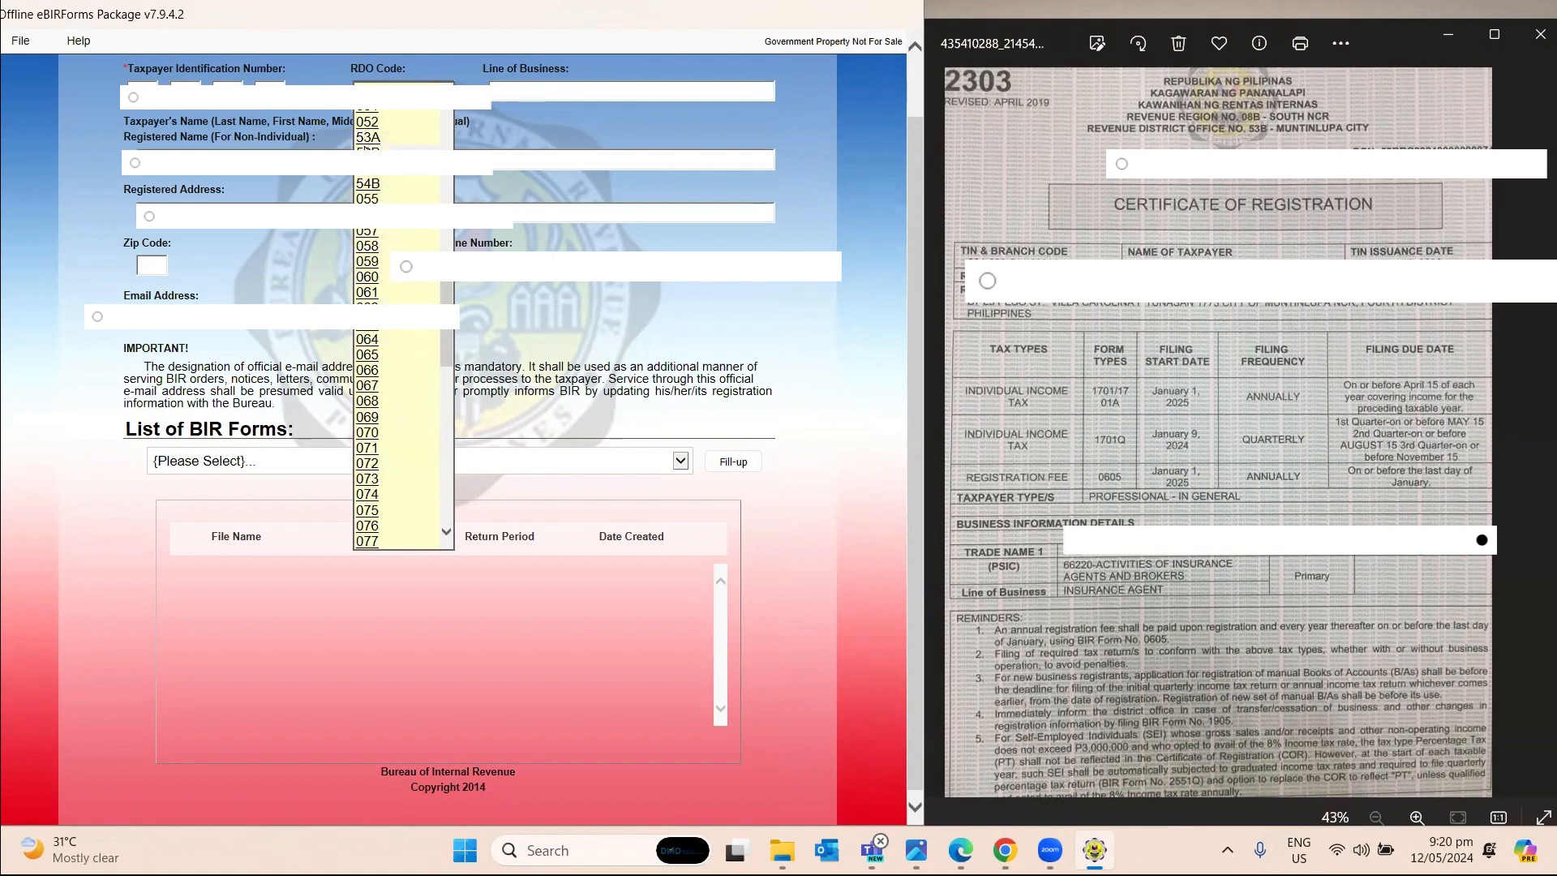
{"action": "left_click", "coordinate": [365, 151]}
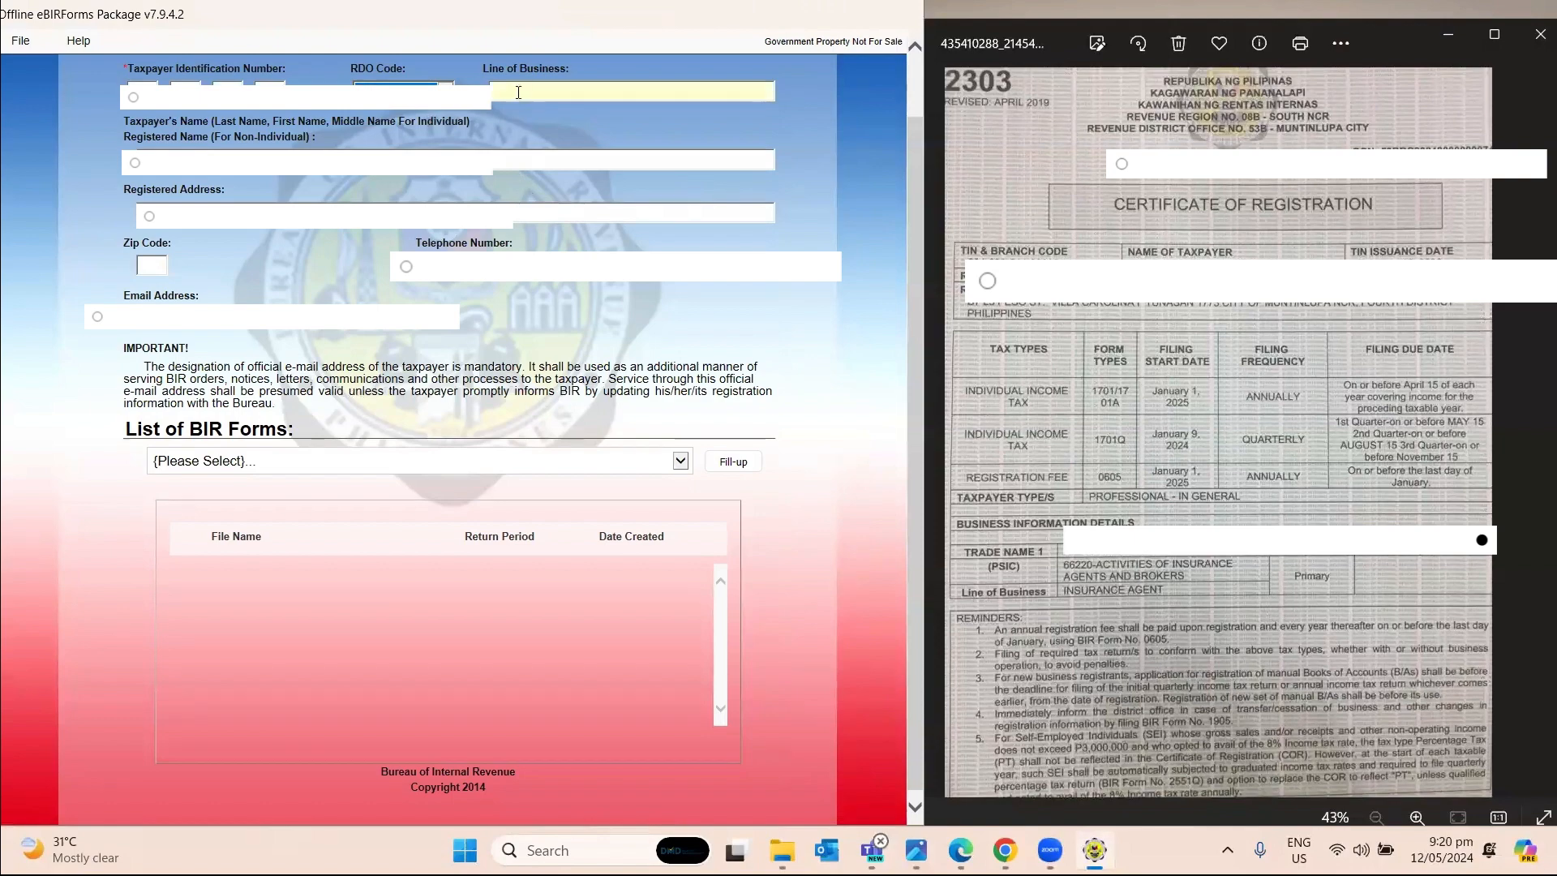
Enter INSURANCE AGENT as Line of Business, then the taxpayer's registered name and address.
{"action": "key", "text": "Tab"}
{"action": "key", "text": "Tab"}
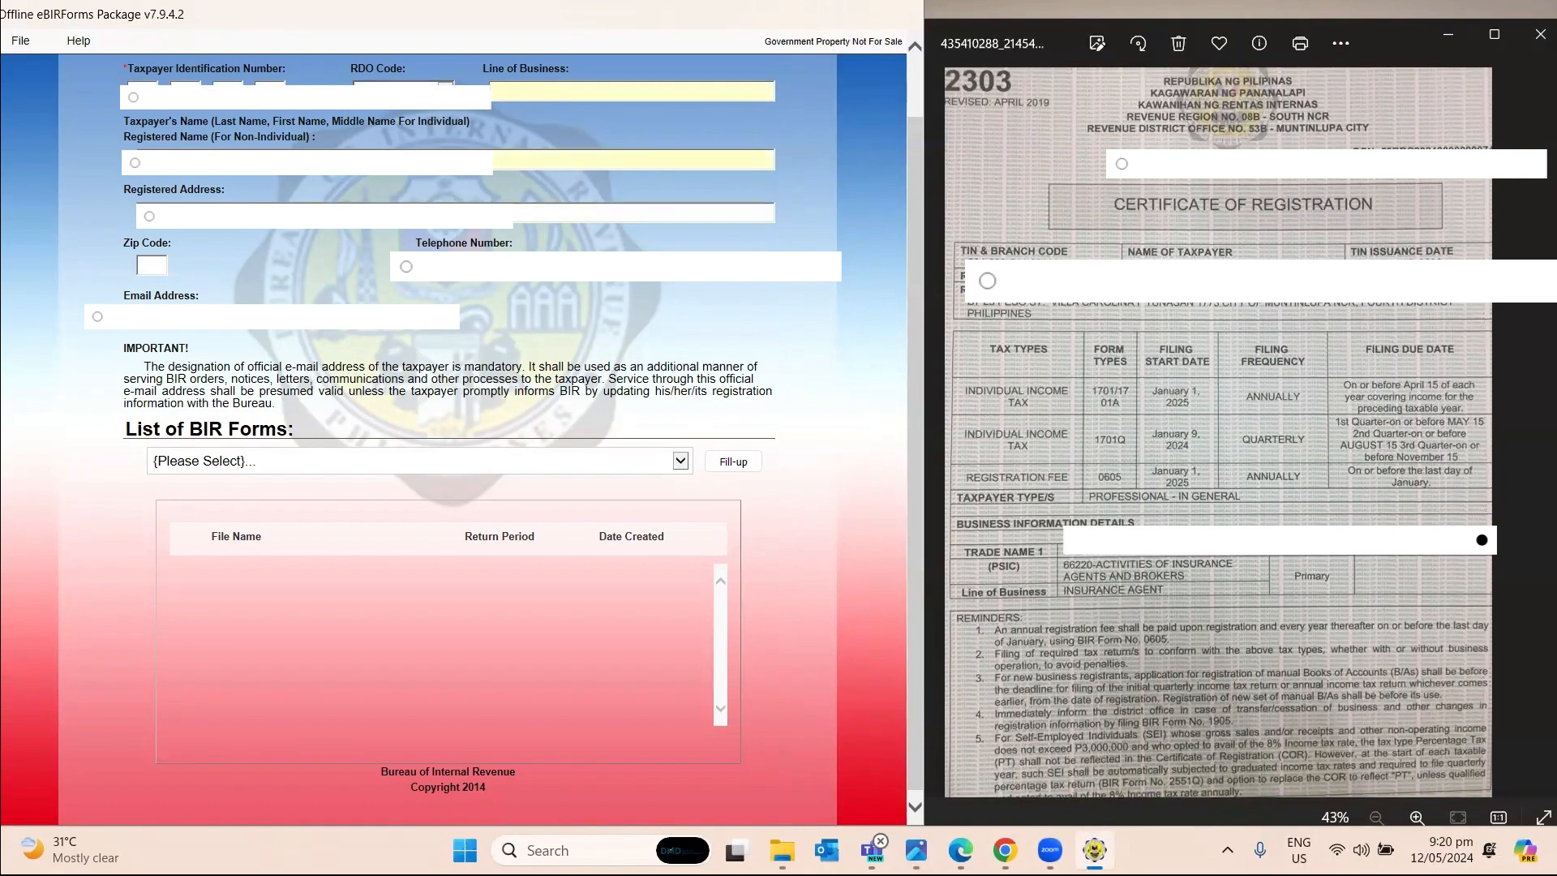
{"action": "type", "text": "INSURANCE AGENT"}
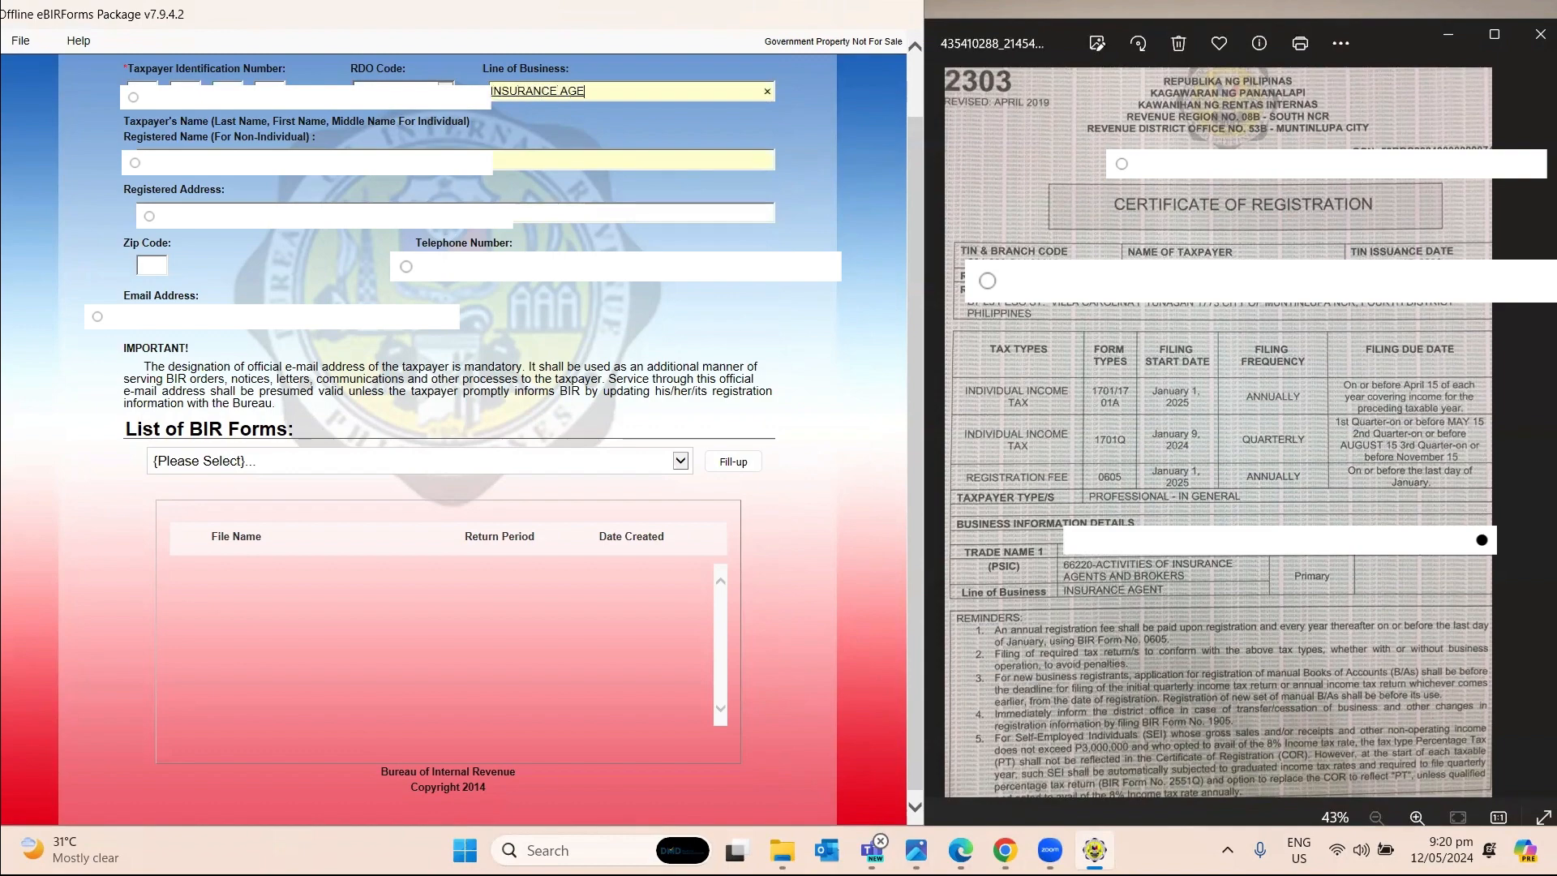
{"action": "key", "text": "Tab"}
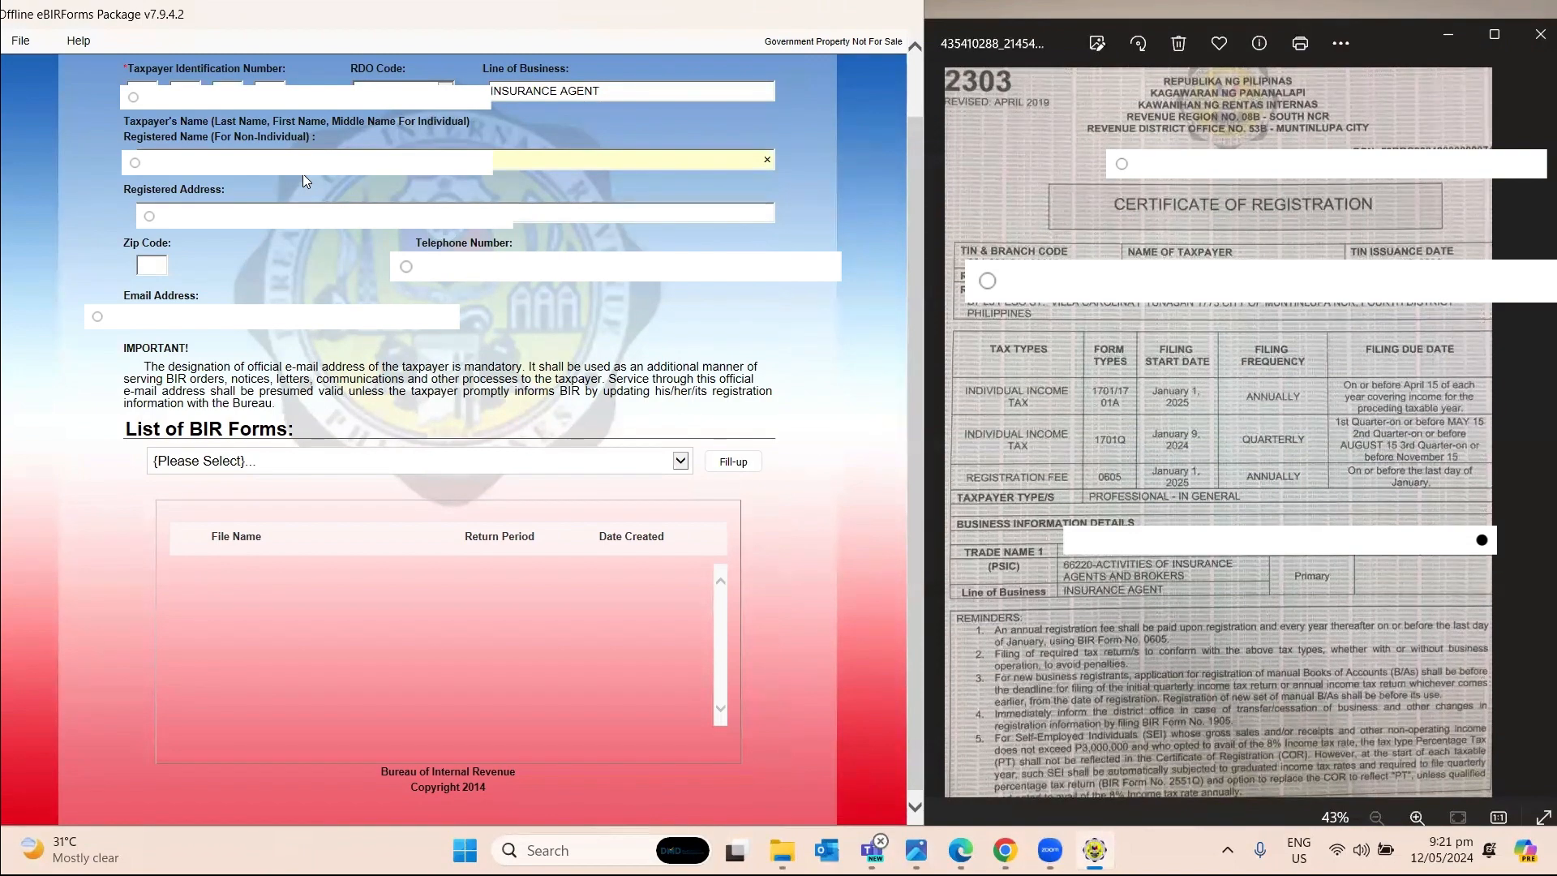
{"action": "key", "text": "Tab"}
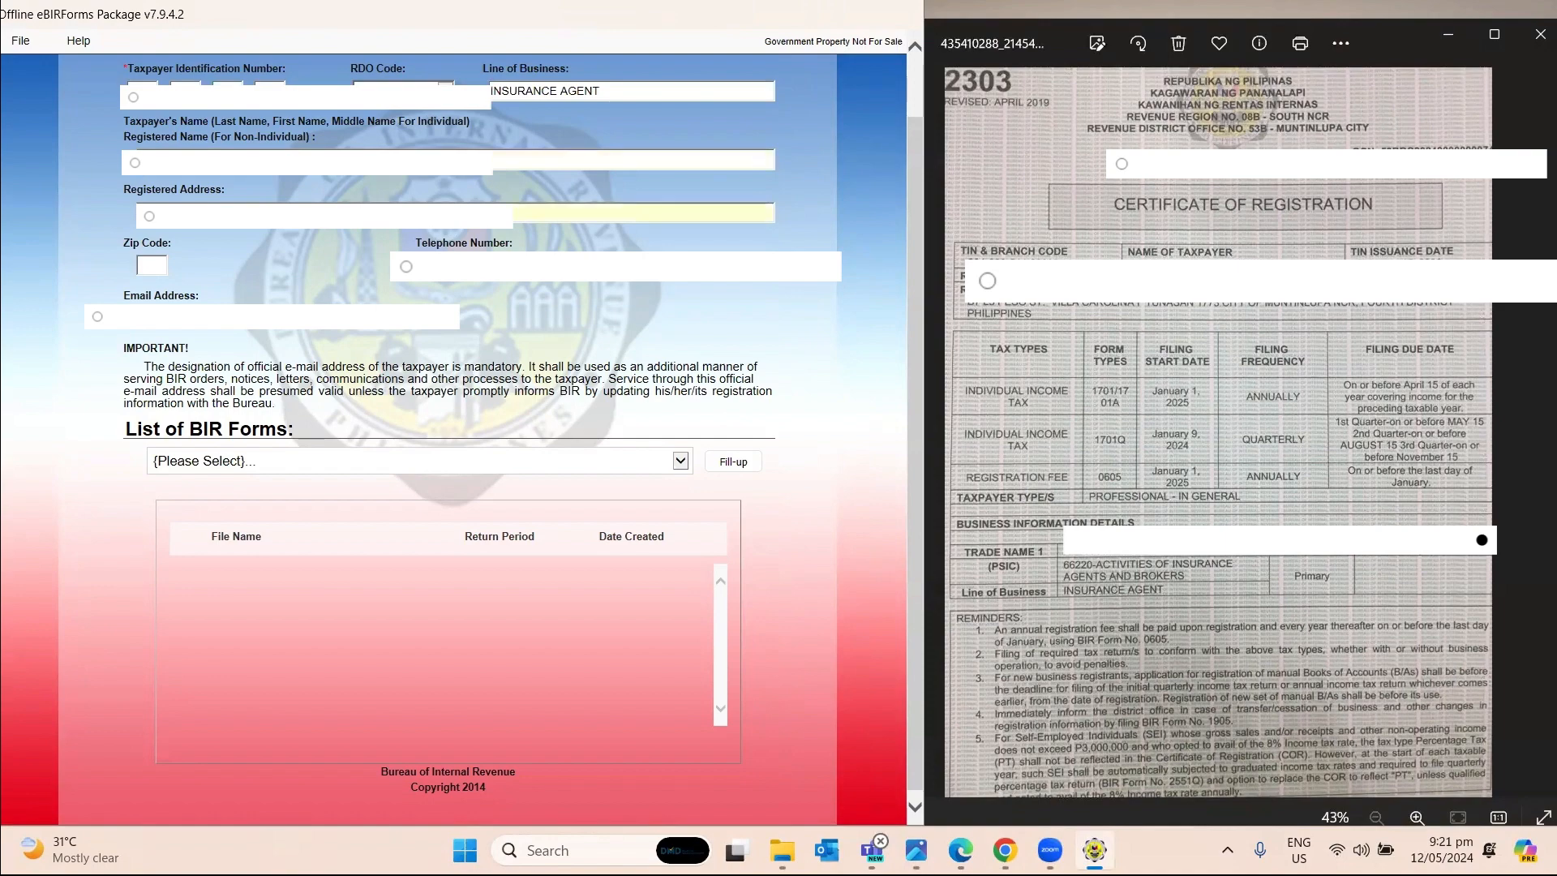
{"action": "type", "text": "B"}
{"action": "type", "text": "NCR "}
{"action": "type", "text": "FOURTH DISTRICT PHILIP"}
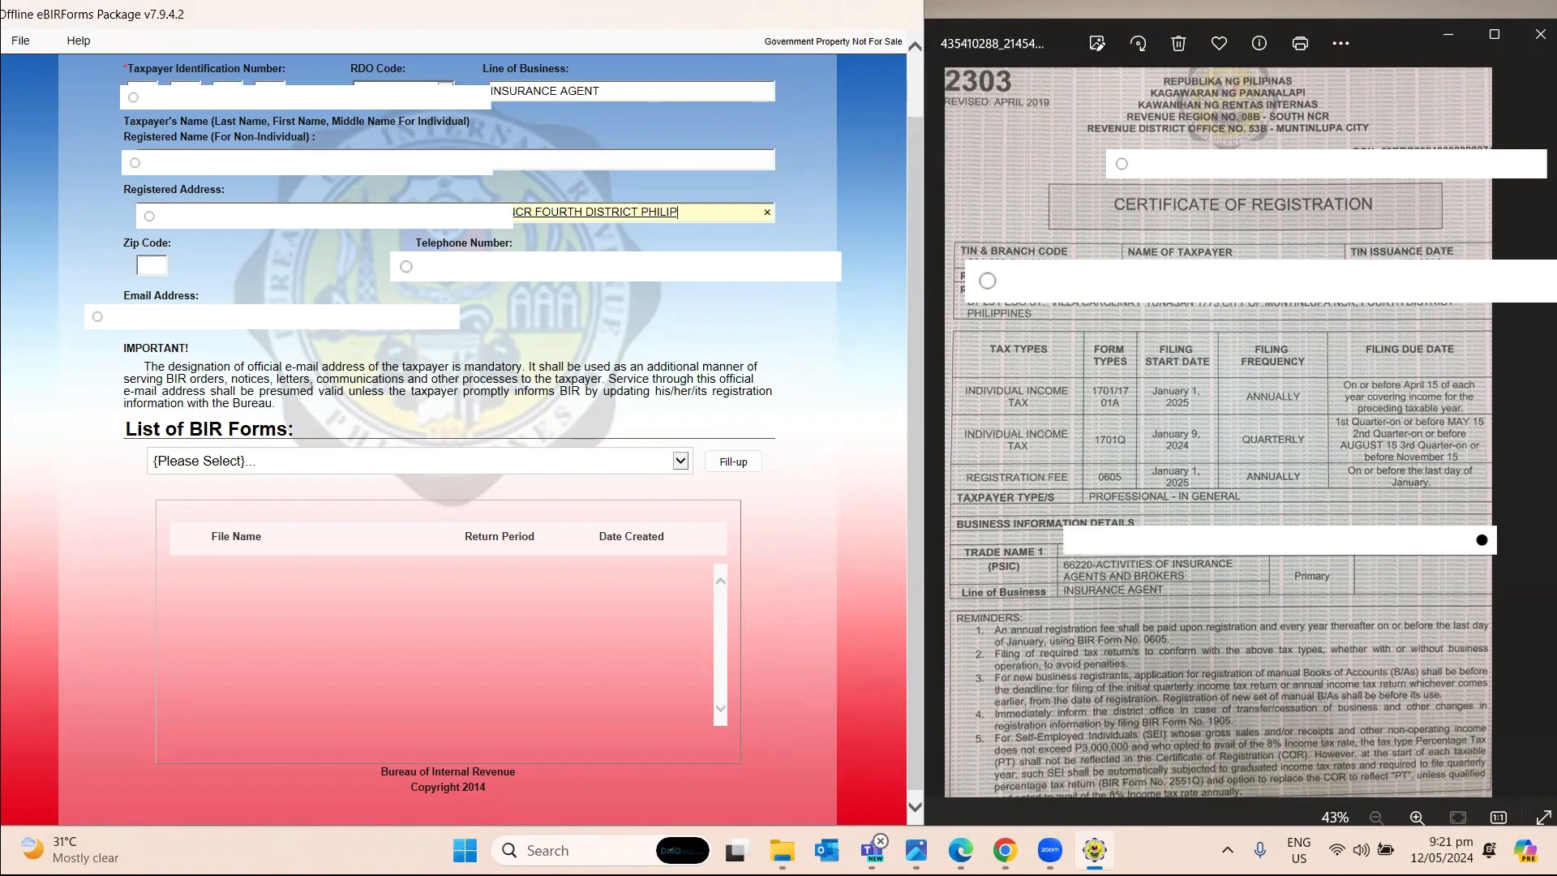
{"action": "type", "text": "PINES"}
Fill in the taxpayer's zip code in the profile's Zip Code field.
{"action": "left_click", "coordinate": [150, 268]}
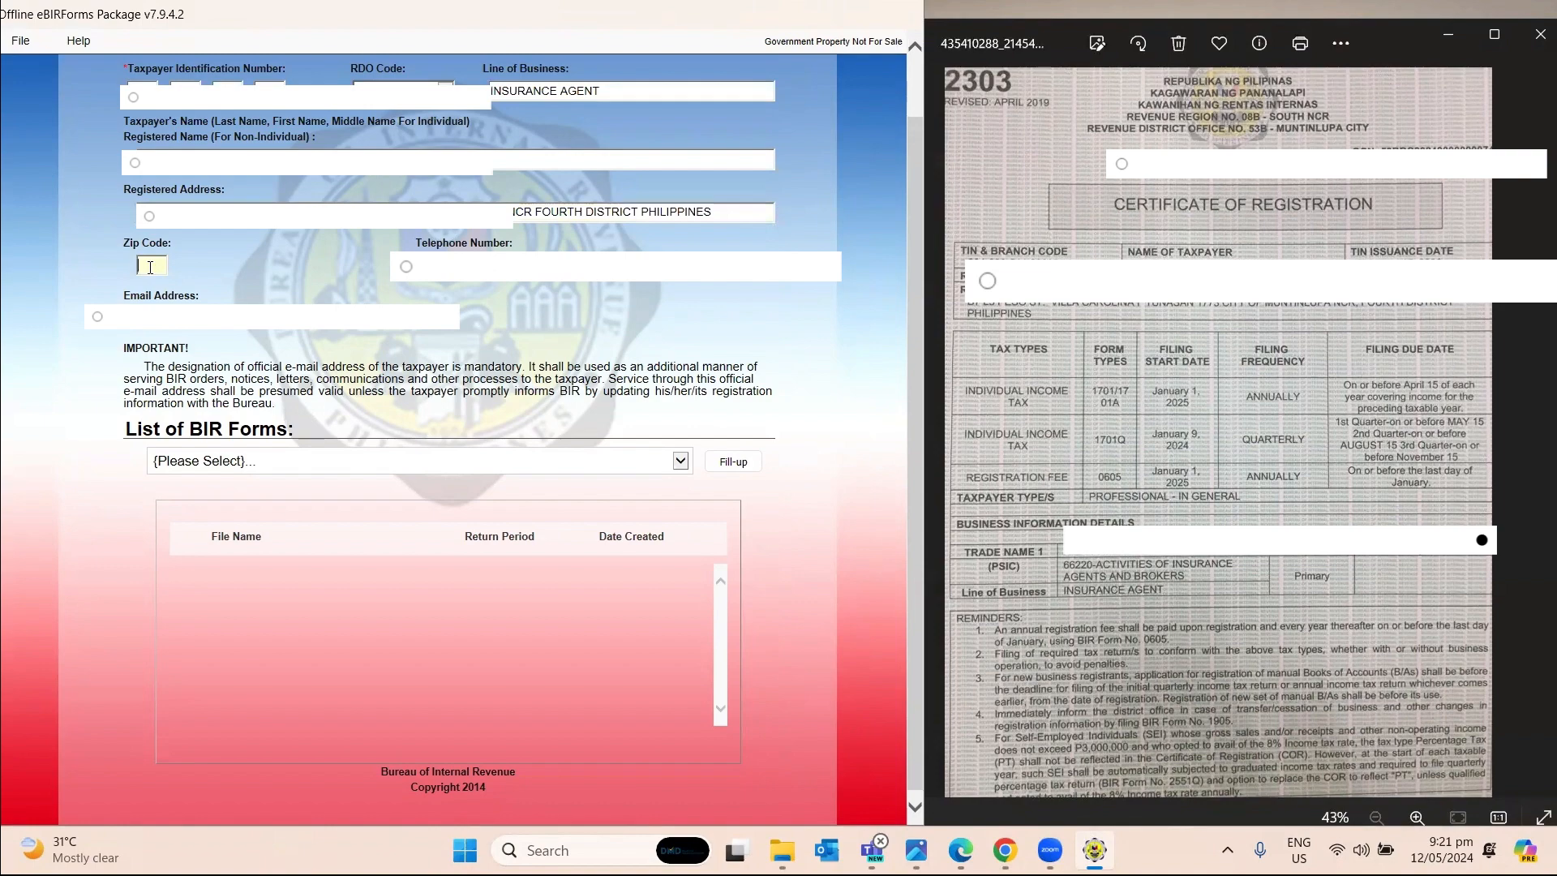
{"action": "type", "text": "1773"}
Choose BIR Form 1701Qv2018 from the List of BIR Forms and start Fill-up.
{"action": "left_click", "coordinate": [539, 470]}
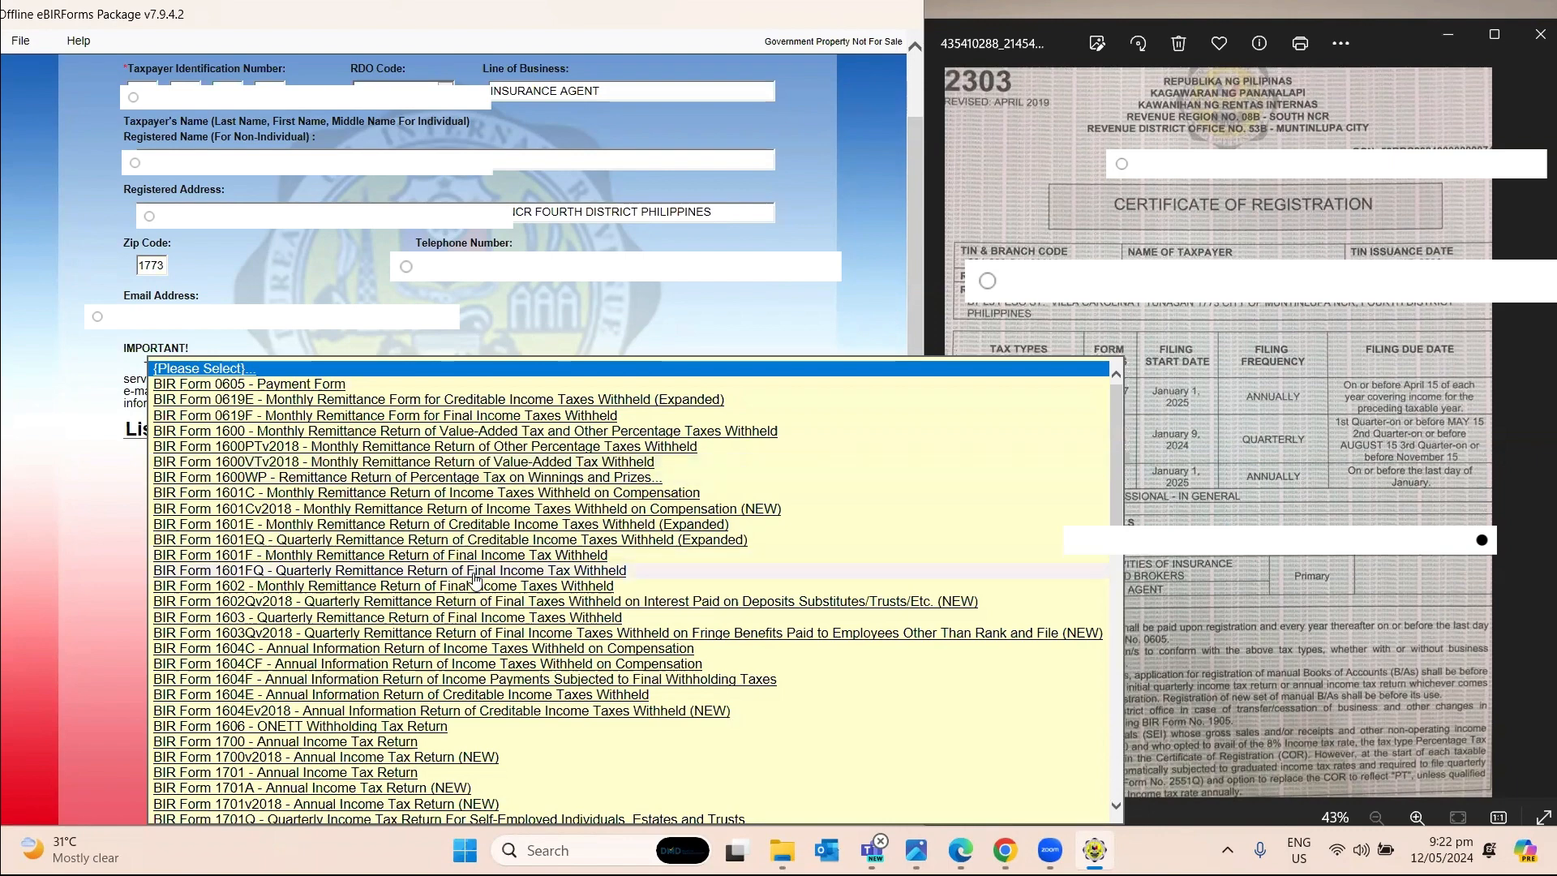
{"action": "scroll", "coordinate": [430, 628], "scroll_direction": "down", "scroll_amount": 3}
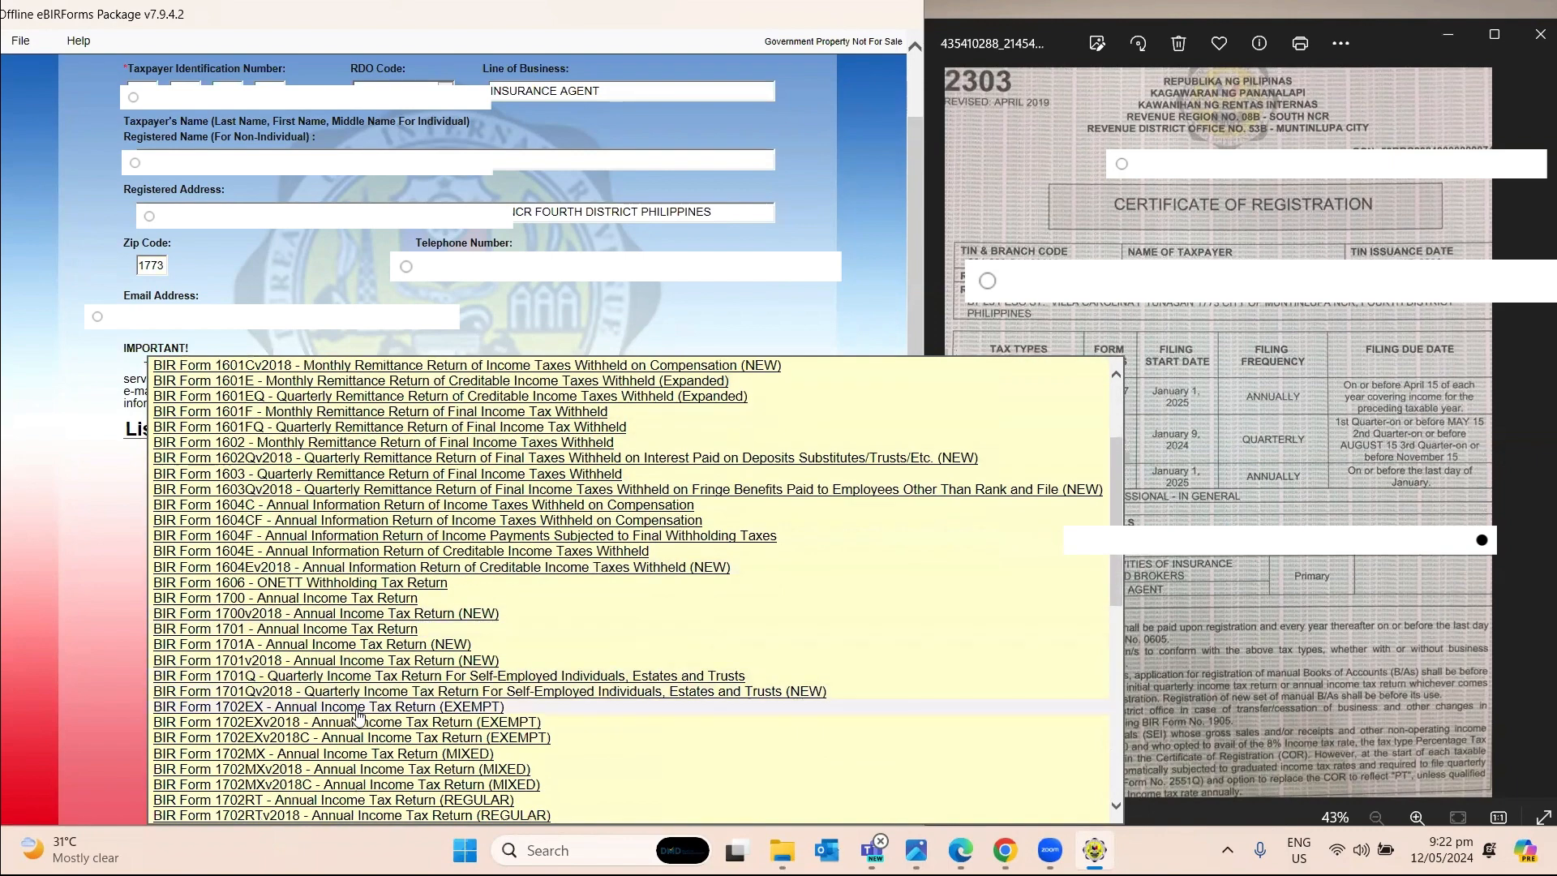
{"action": "left_click", "coordinate": [468, 691]}
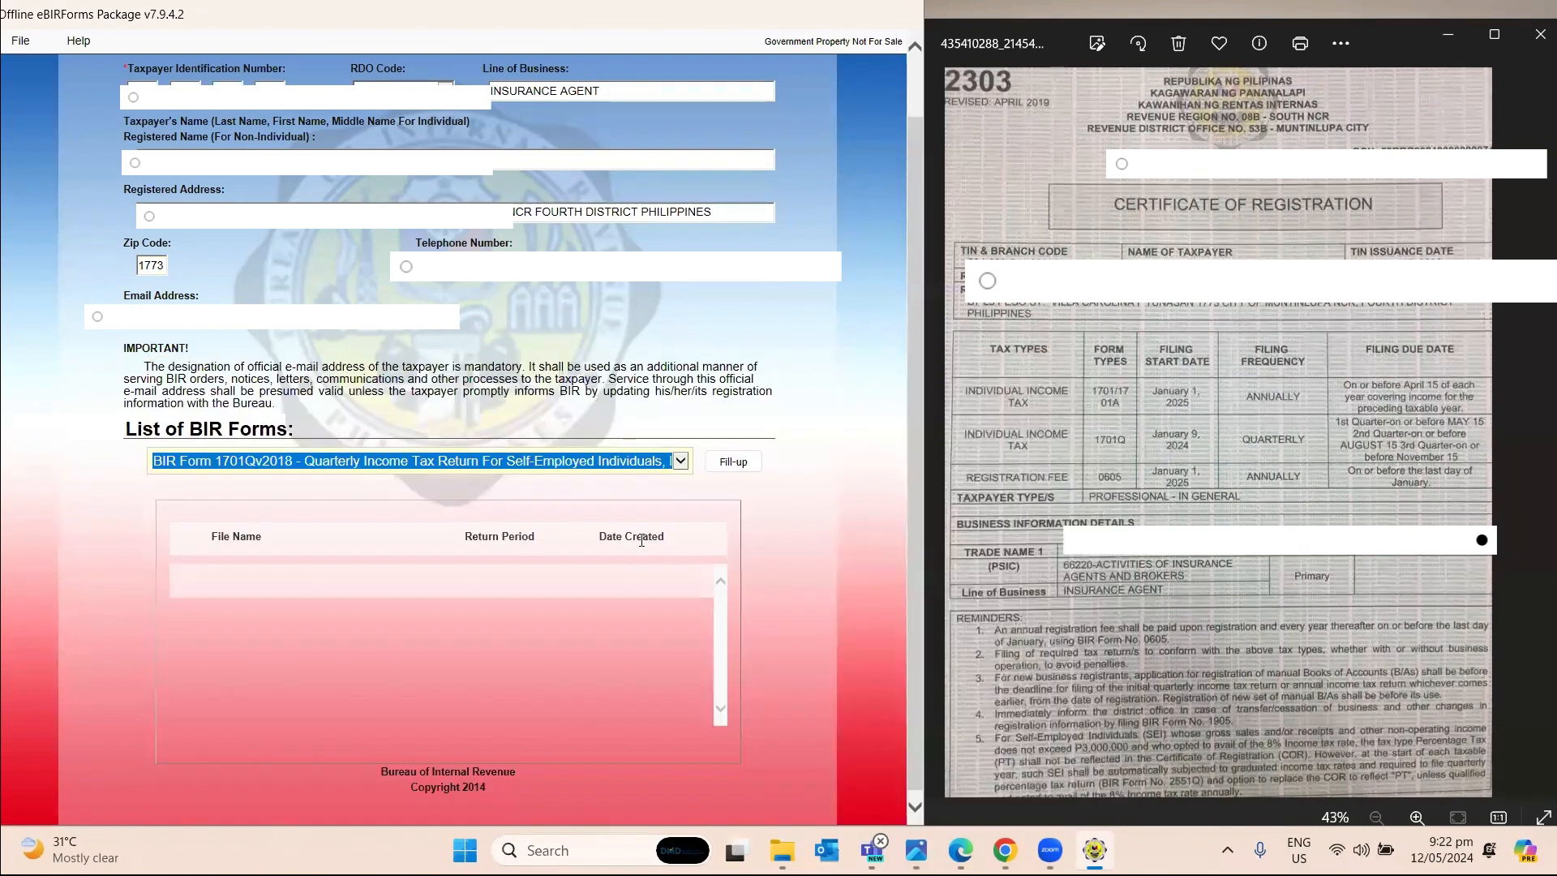
{"action": "left_click", "coordinate": [731, 465]}
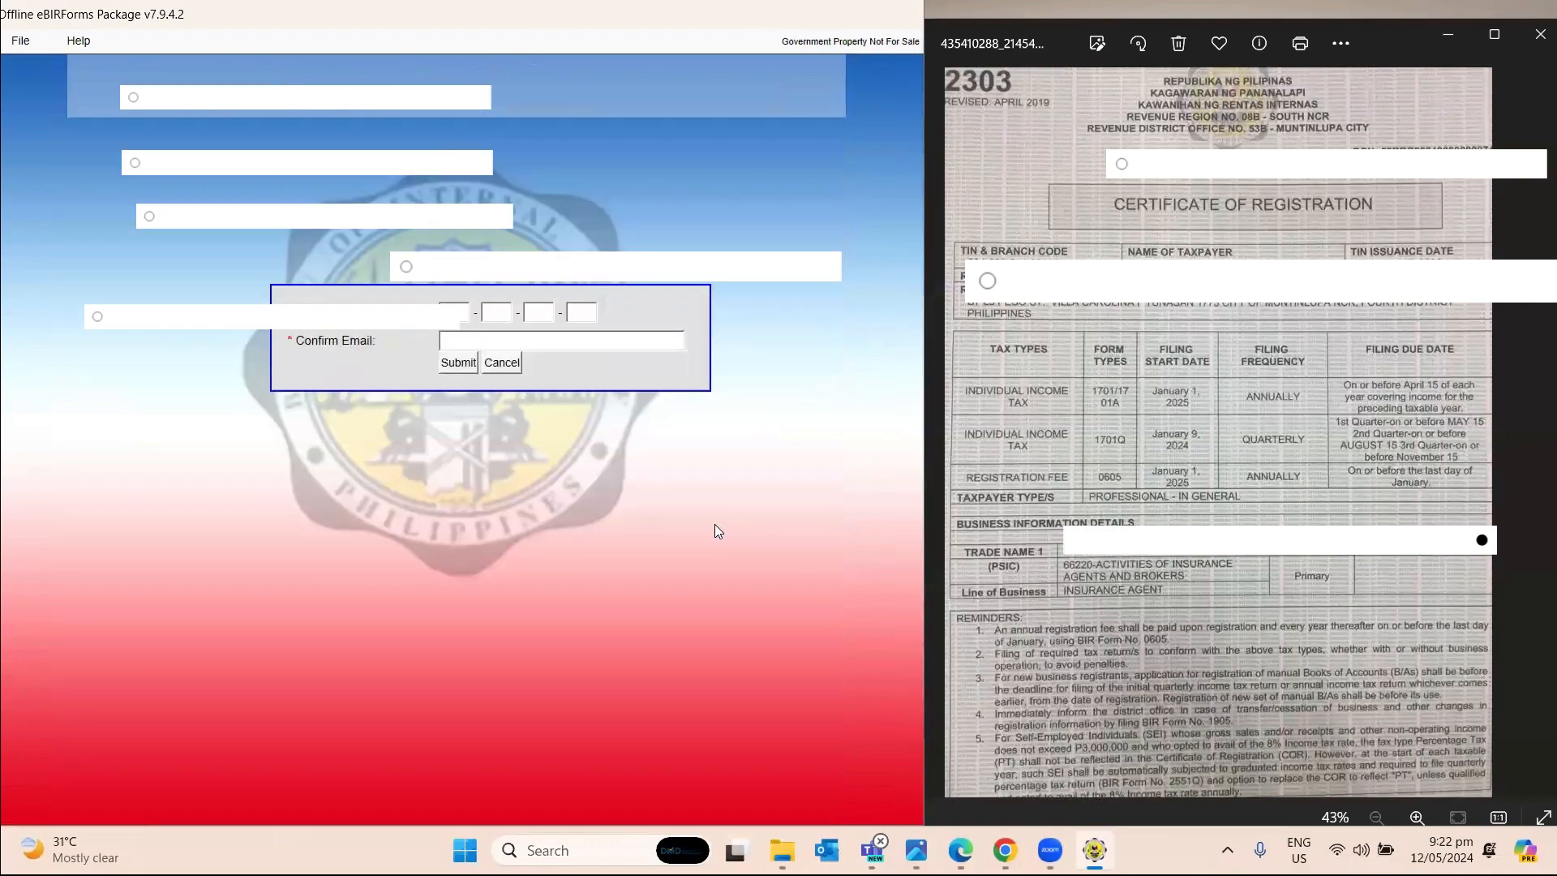
Confirm the TIN and e-mail to save the profile, then open the 1701Q form.
{"action": "left_click", "coordinate": [453, 314]}
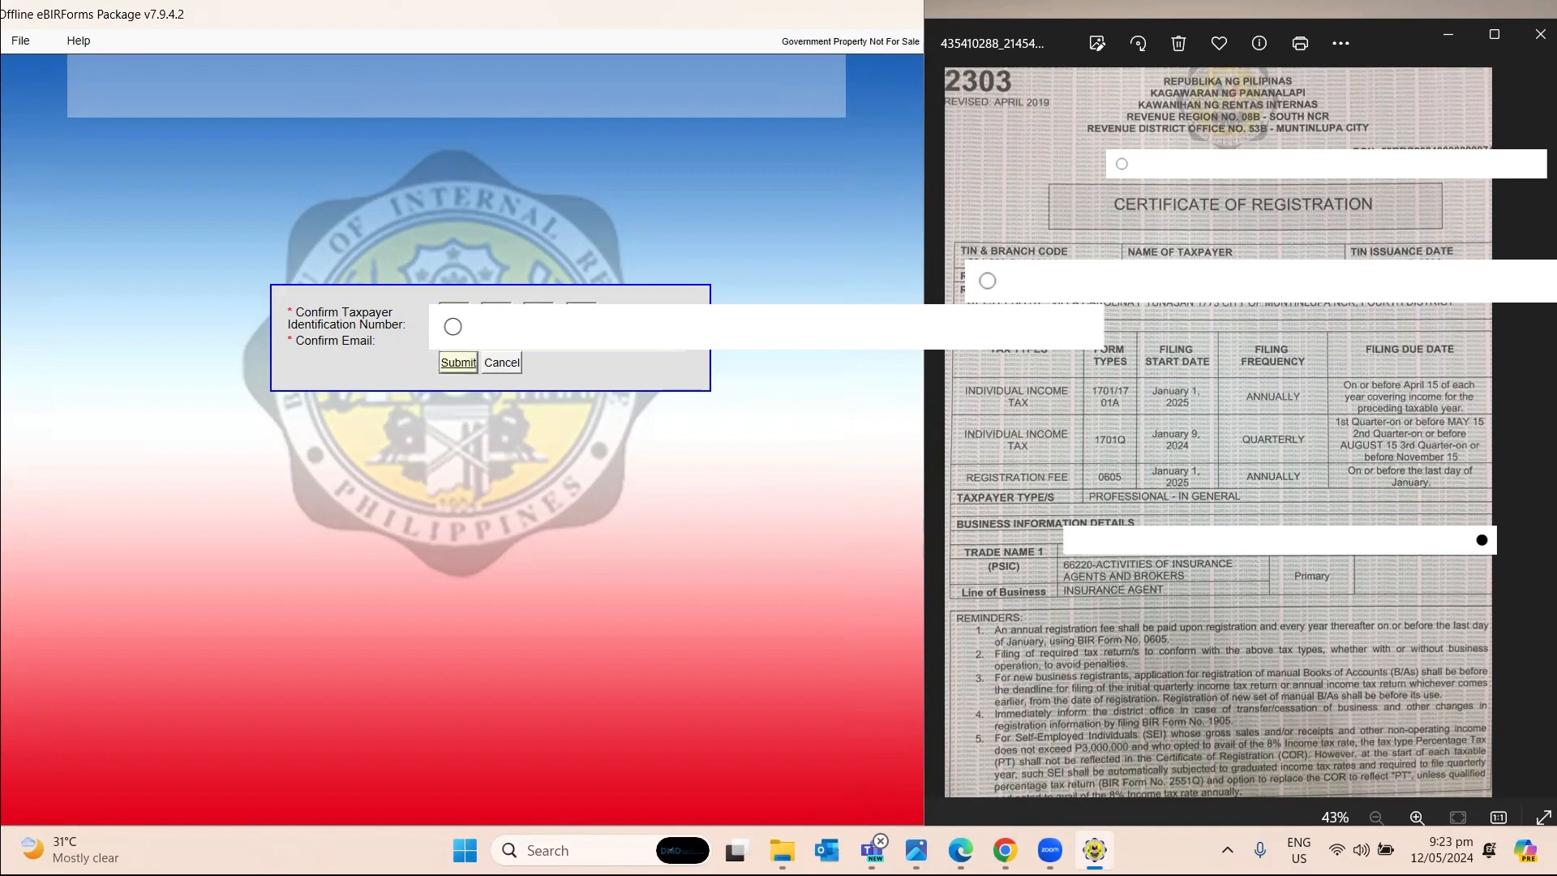
{"action": "left_click", "coordinate": [459, 362]}
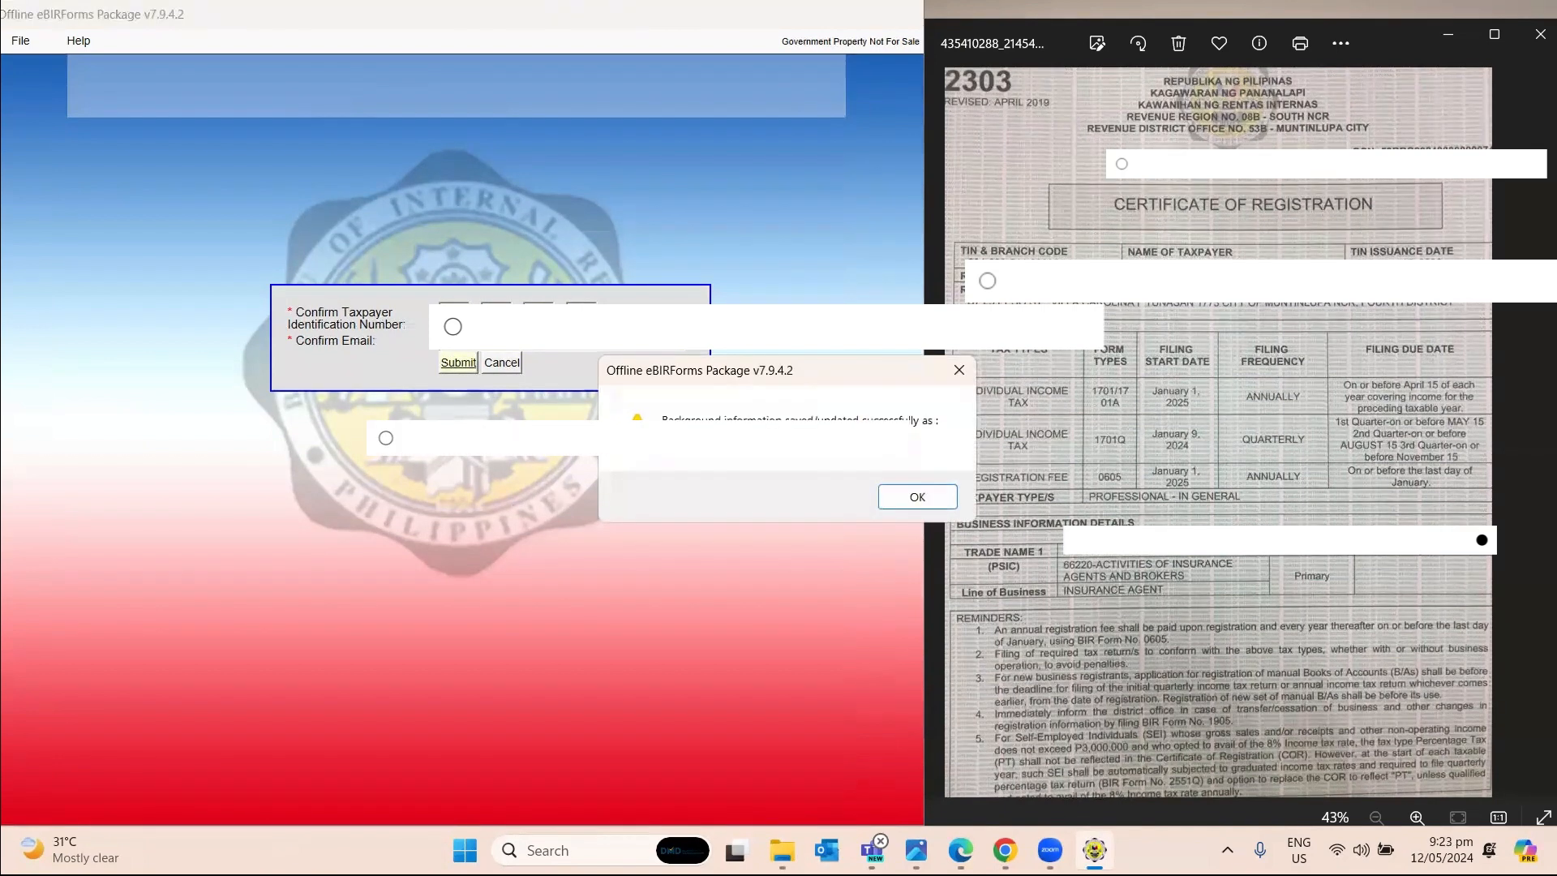
{"action": "left_click", "coordinate": [925, 497]}
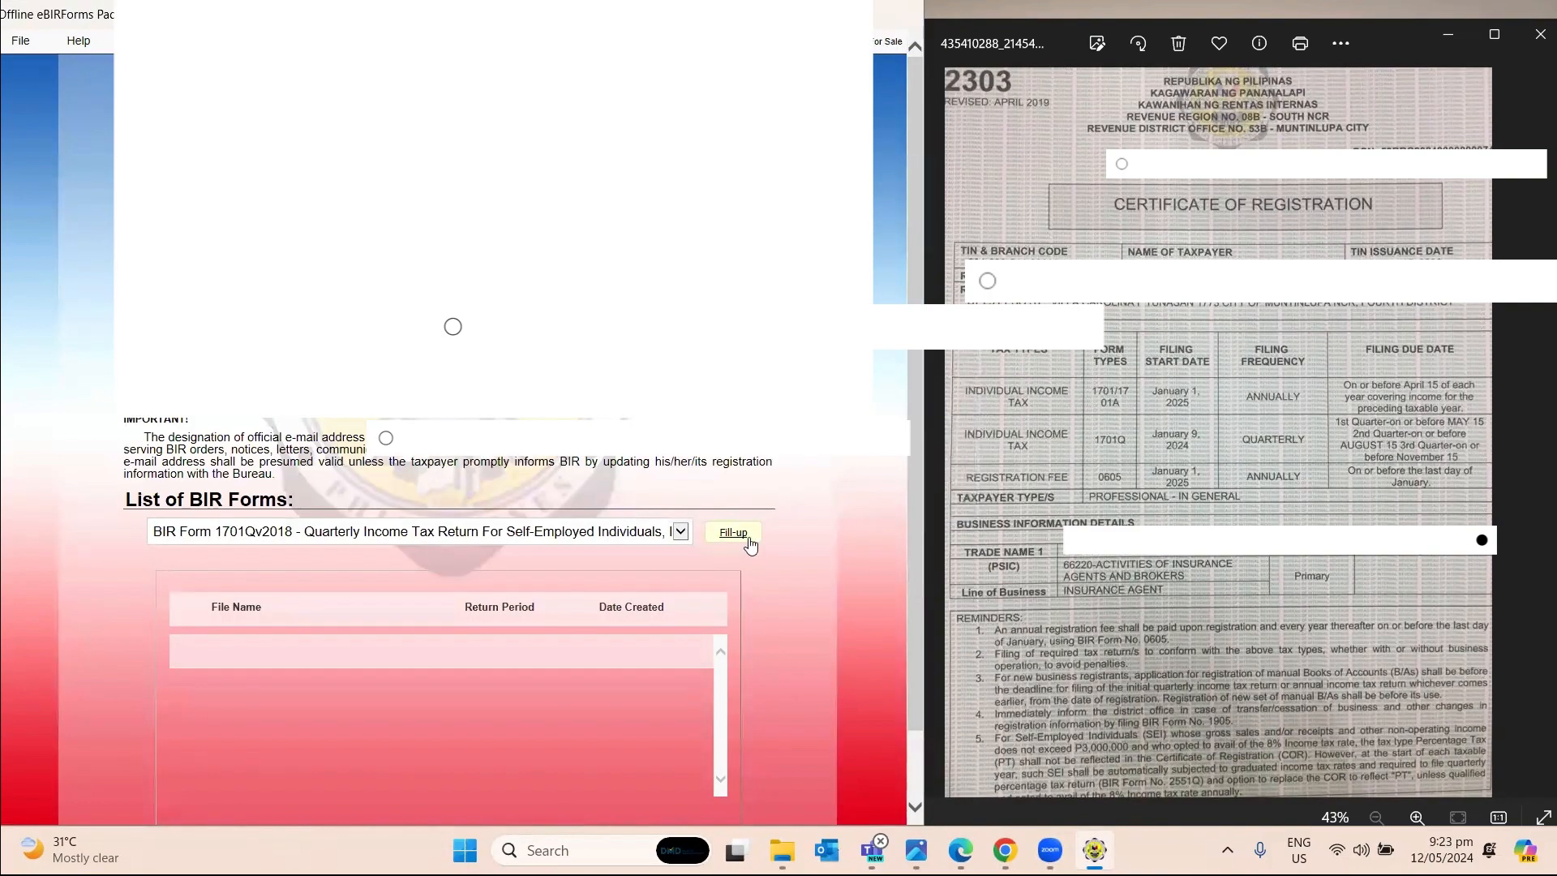
{"action": "left_click", "coordinate": [747, 541]}
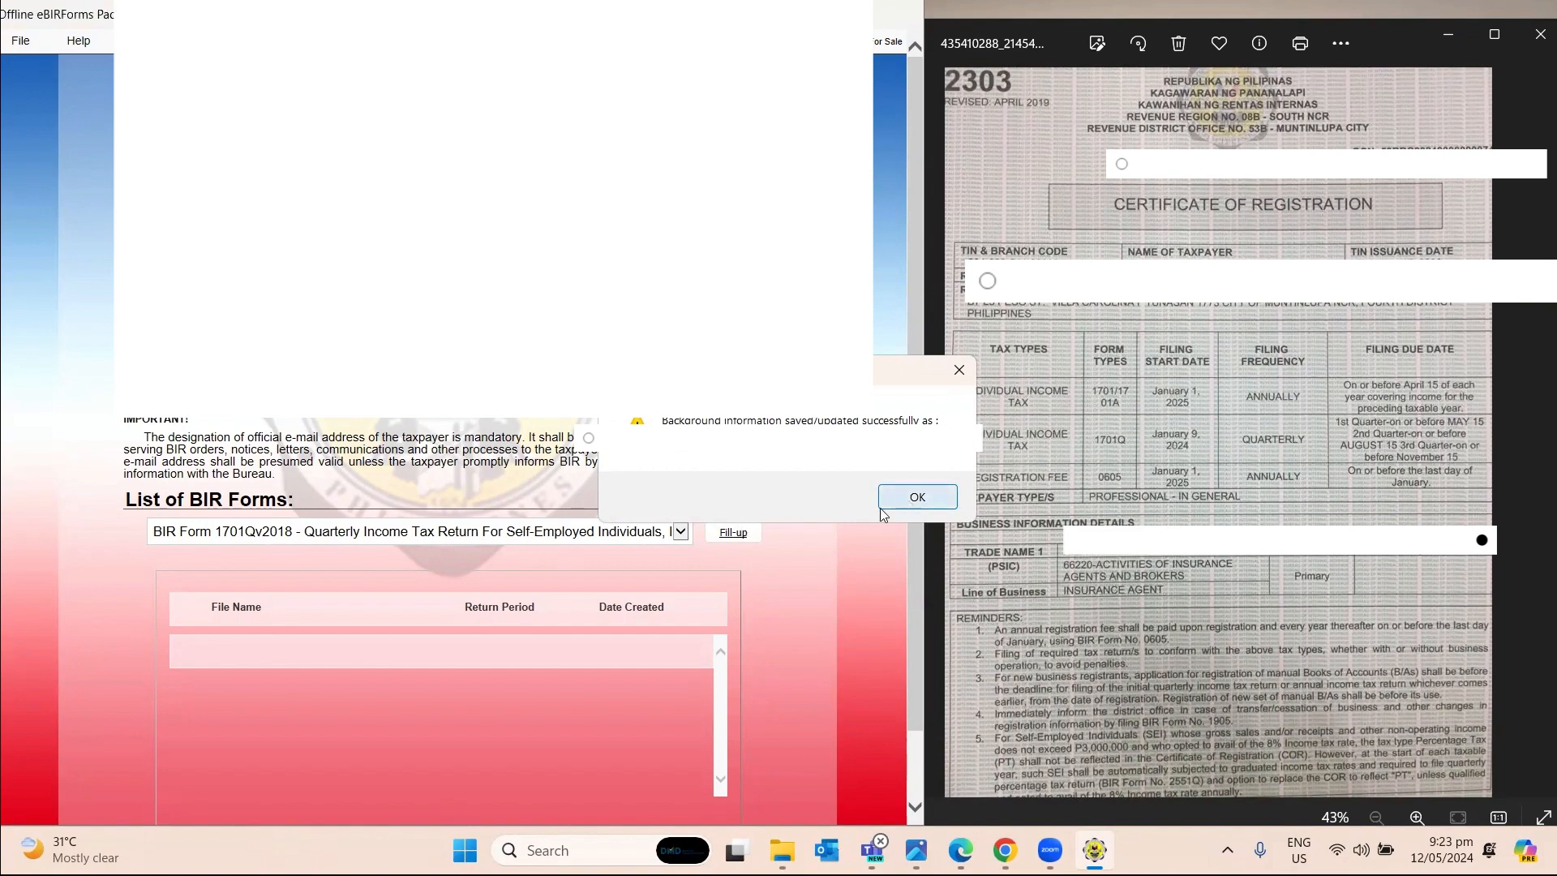
{"action": "left_click", "coordinate": [909, 505]}
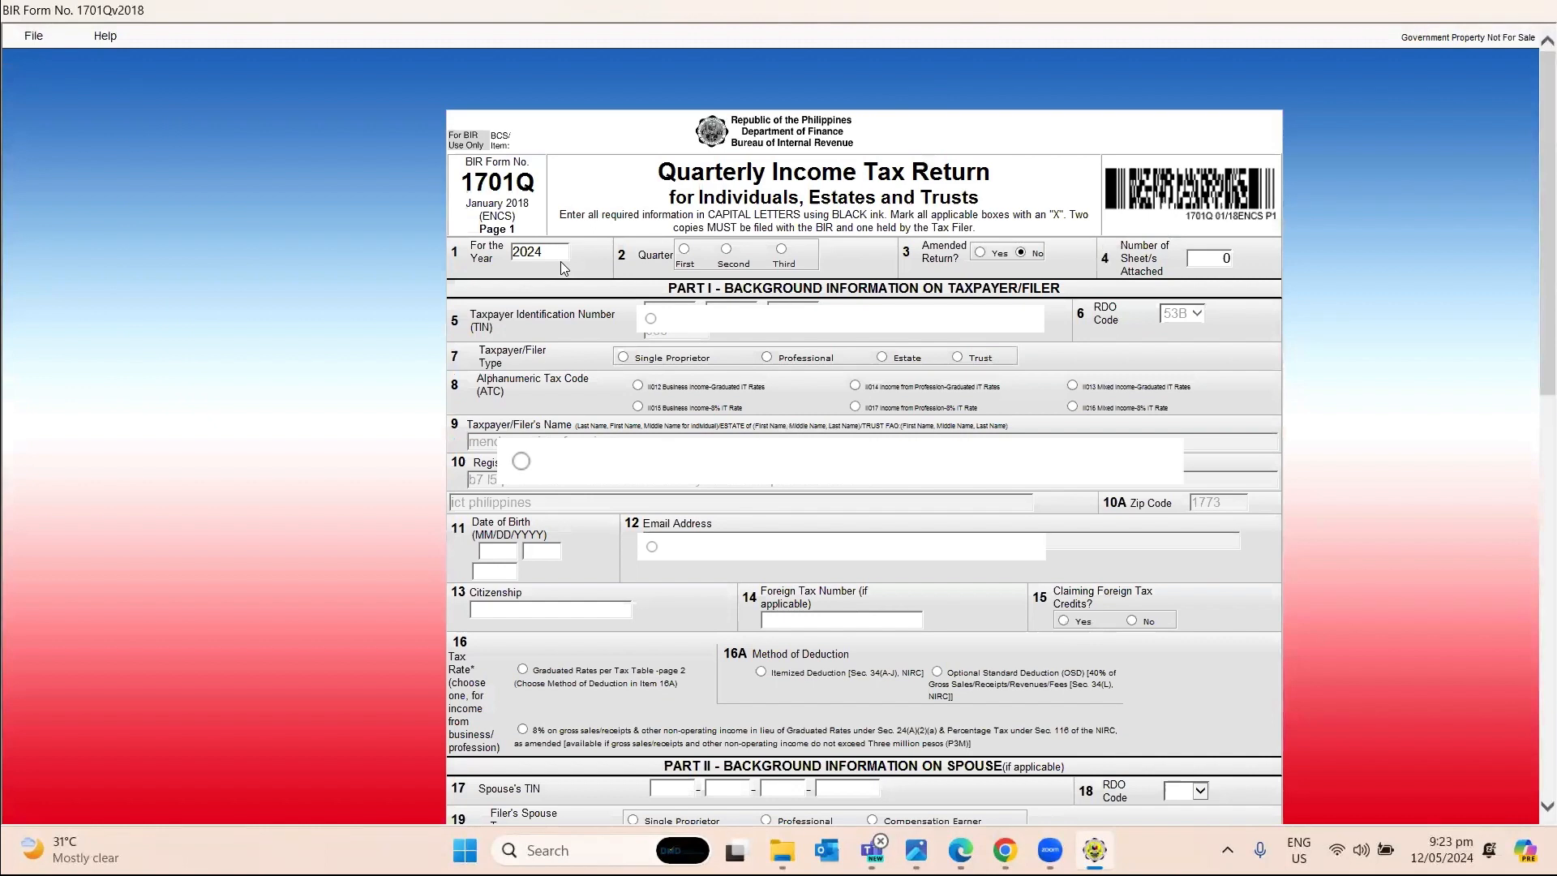
Mark First quarter, Professional, ATC II017 at 8%, and enter birth date and citizenship FILIPINO.
{"action": "left_click", "coordinate": [685, 249]}
{"action": "left_click", "coordinate": [767, 358]}
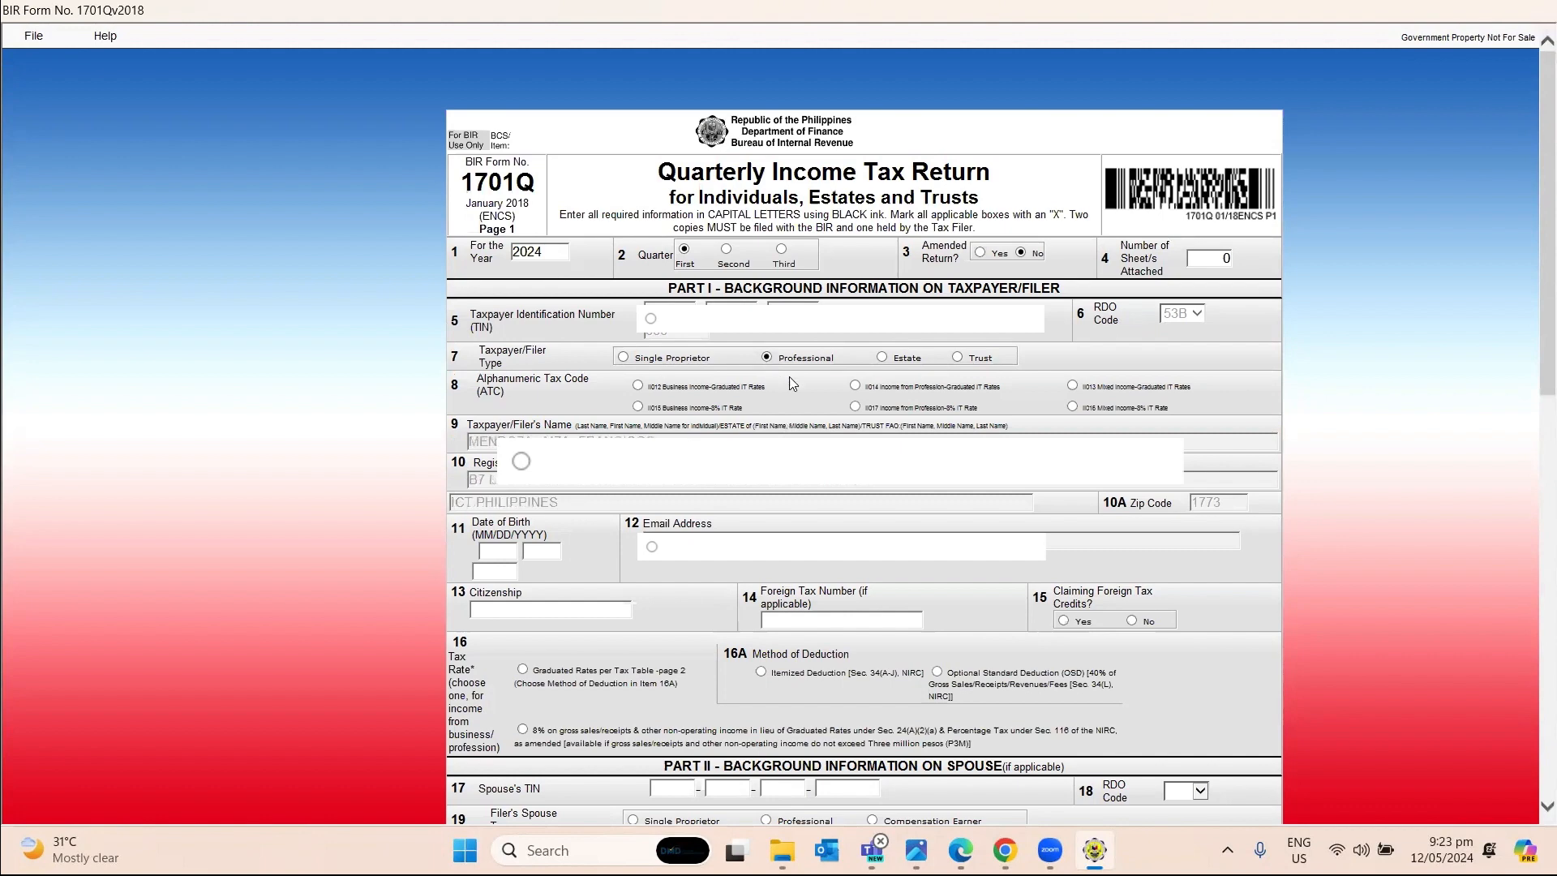
{"action": "left_click", "coordinate": [855, 407]}
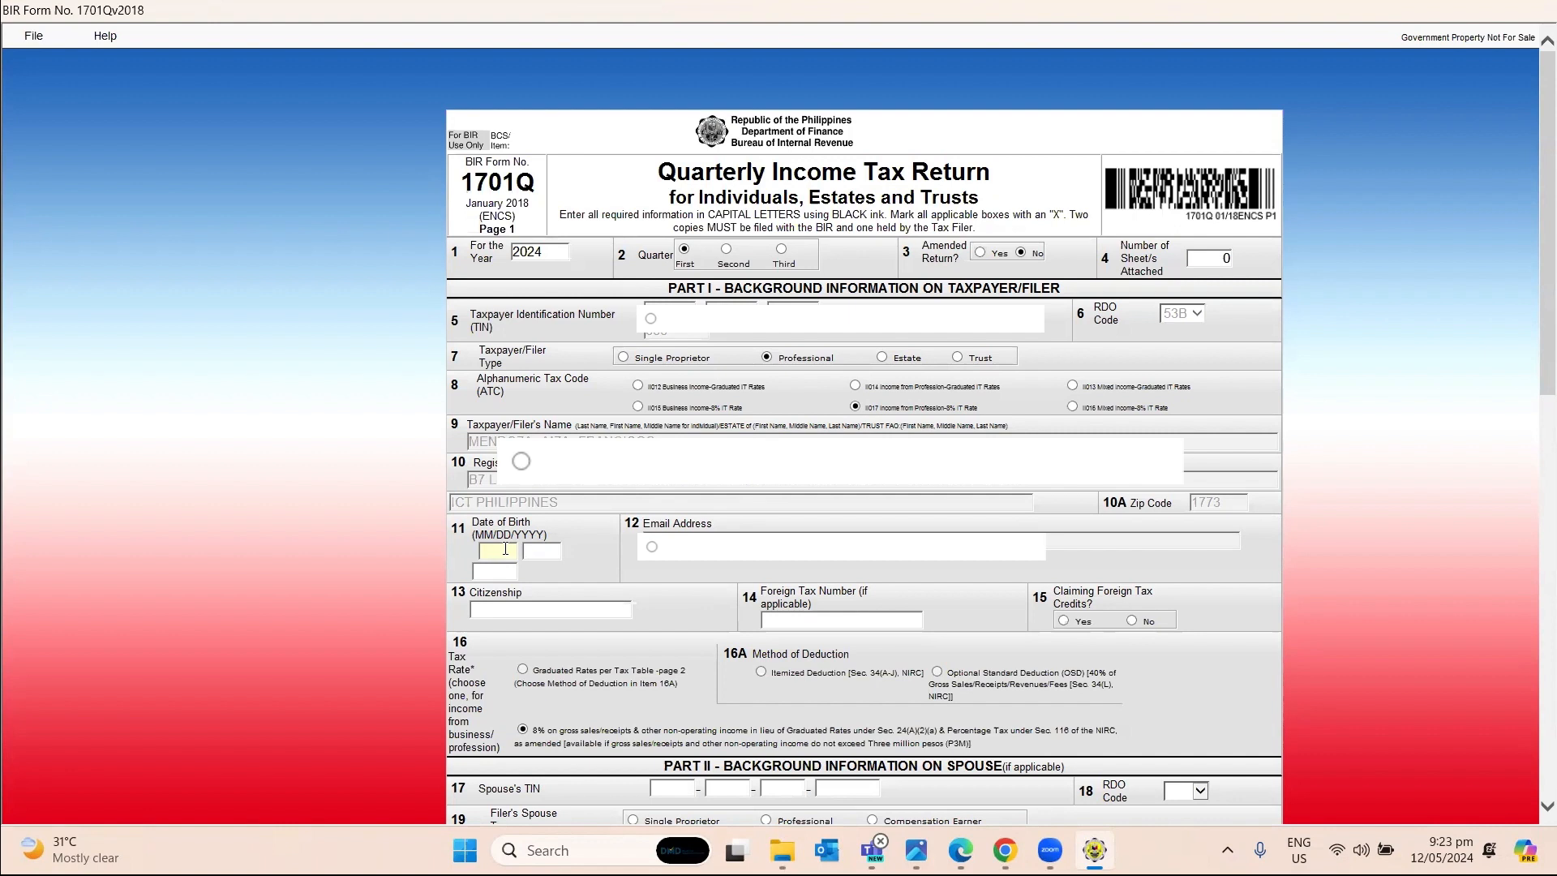
{"action": "key", "text": "Tab"}
Enter 1,000.00 as the sales amount in item 47A.
{"action": "scroll", "coordinate": [552, 535], "scroll_direction": "down", "scroll_amount": 15}
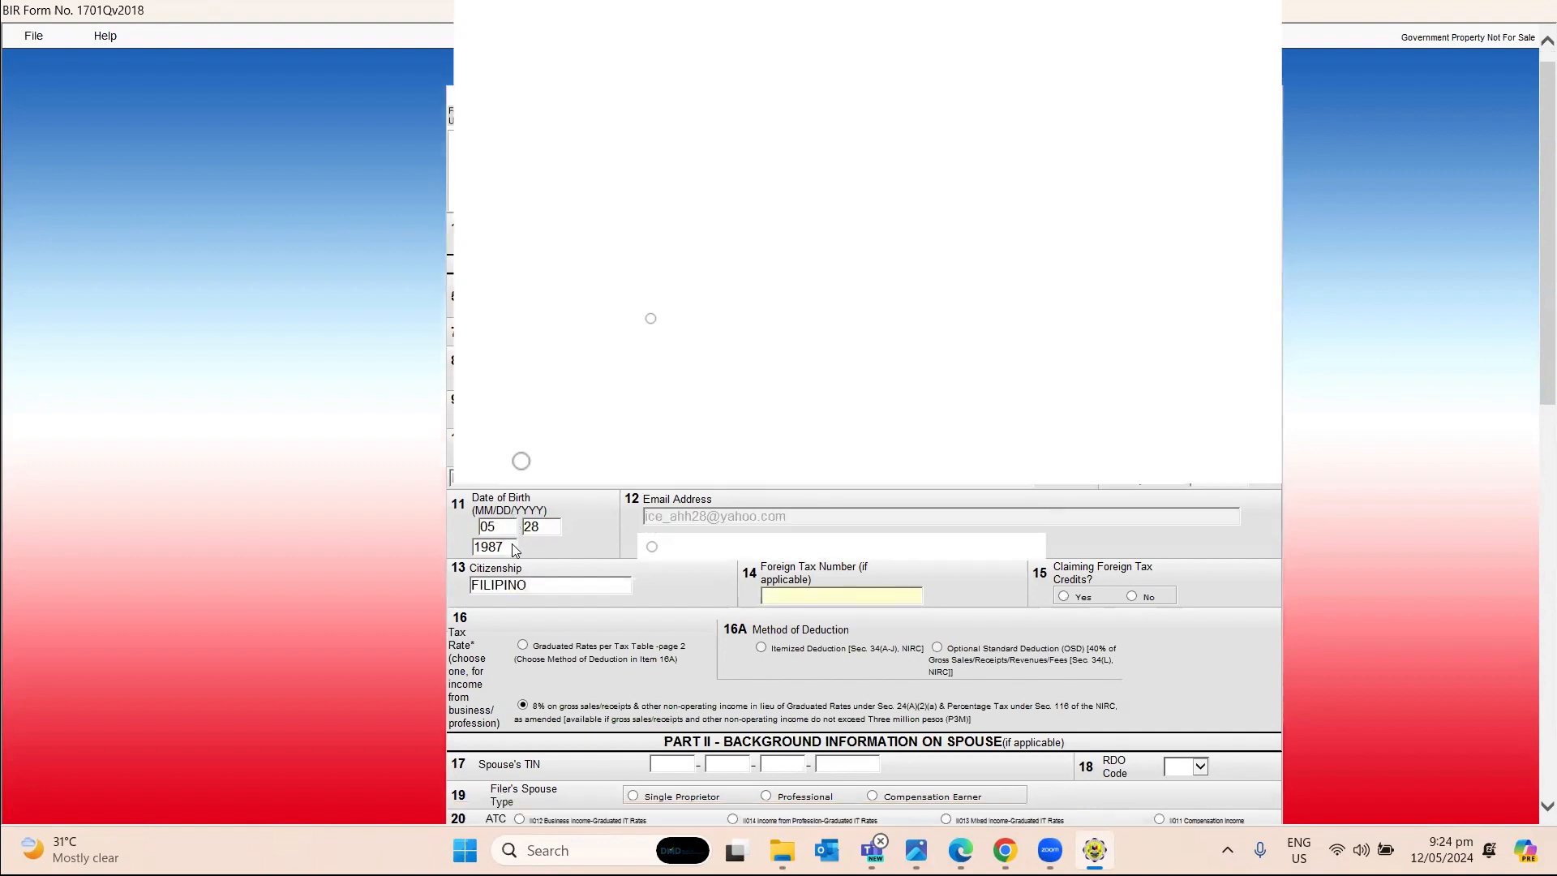
{"action": "scroll", "coordinate": [589, 523], "scroll_direction": "down", "scroll_amount": 2}
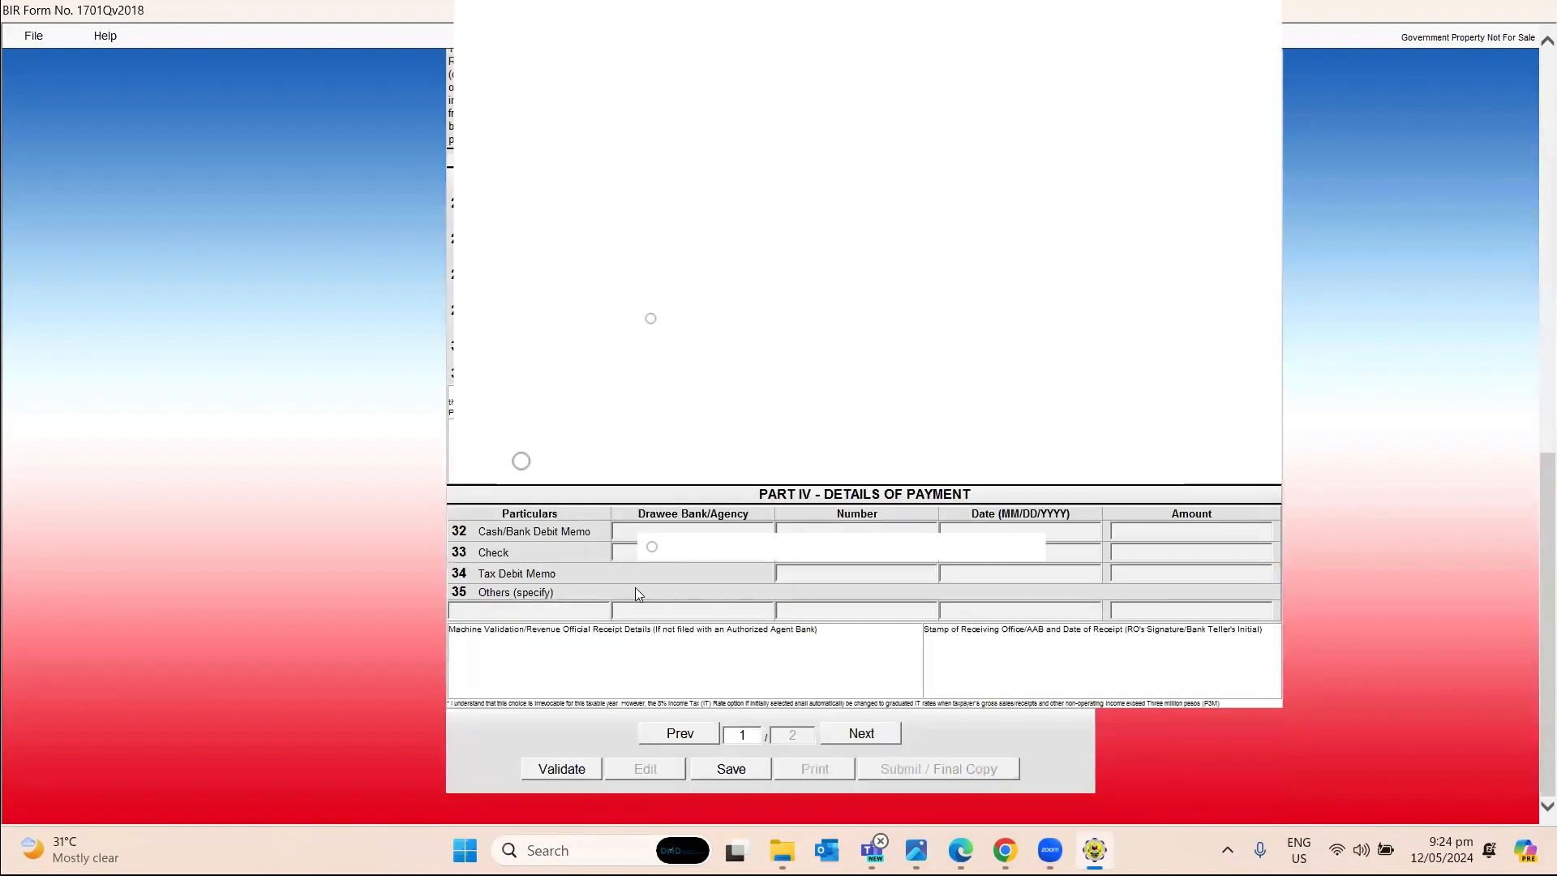
{"action": "scroll", "coordinate": [878, 581], "scroll_direction": "up", "scroll_amount": 6}
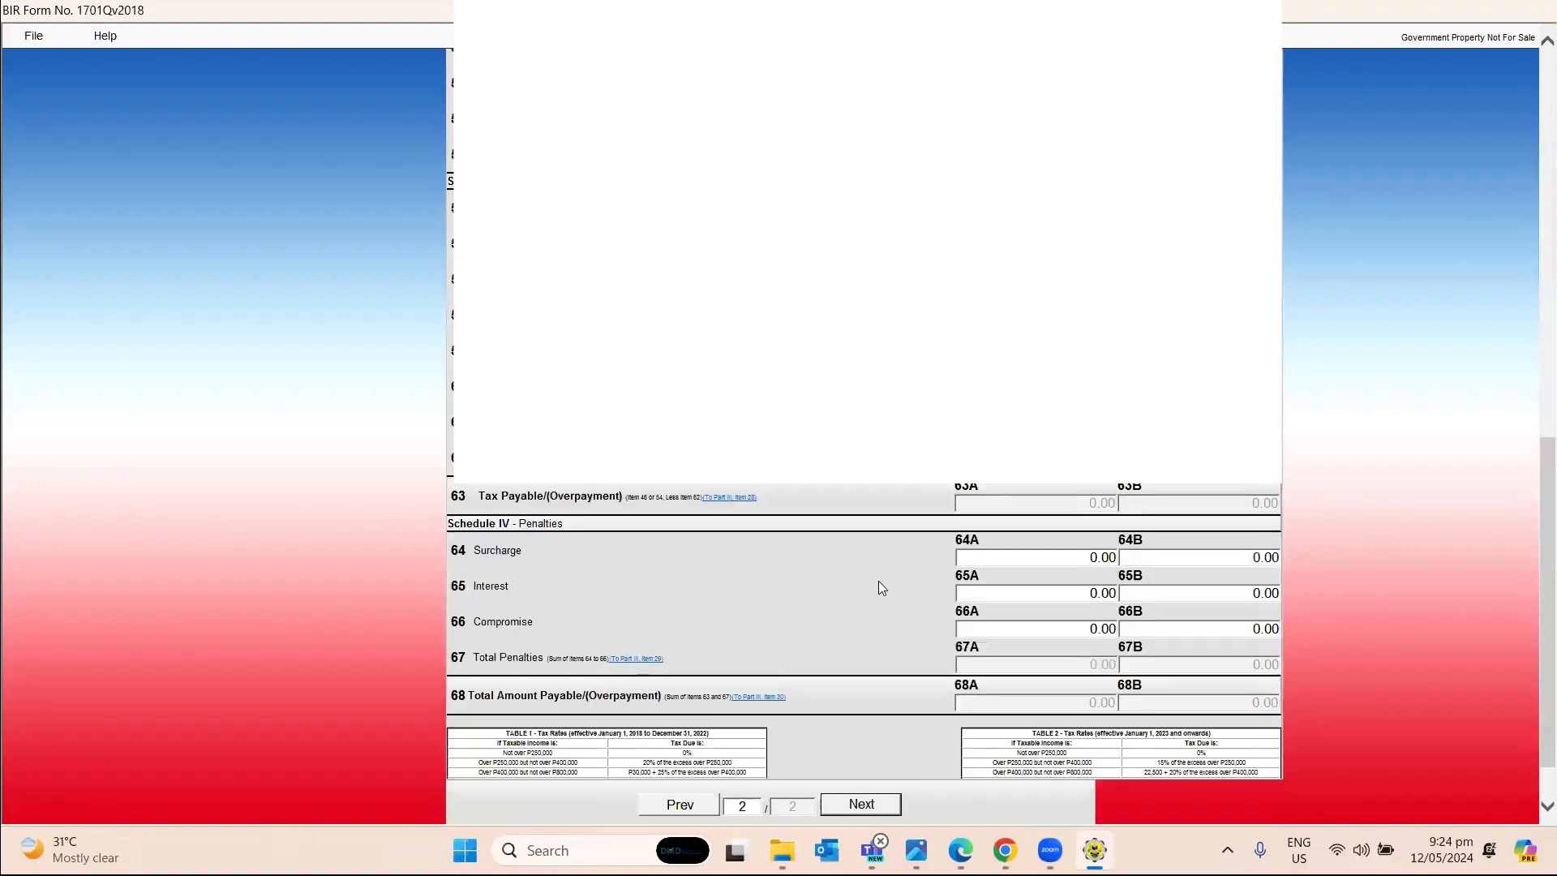
{"action": "scroll", "coordinate": [895, 566], "scroll_direction": "up", "scroll_amount": 3}
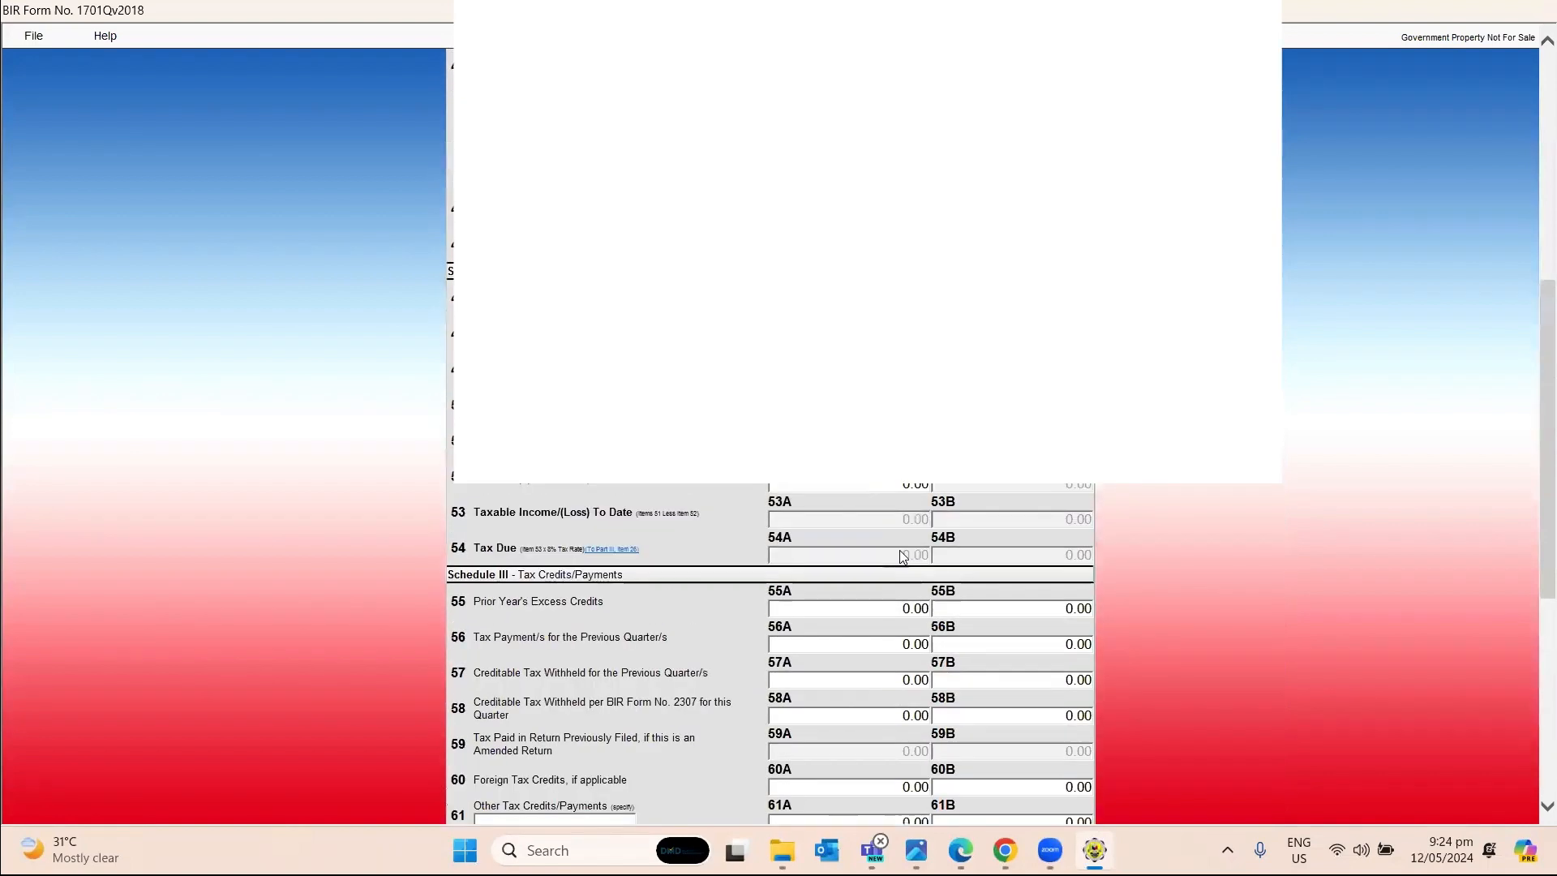
{"action": "left_click", "coordinate": [896, 306]}
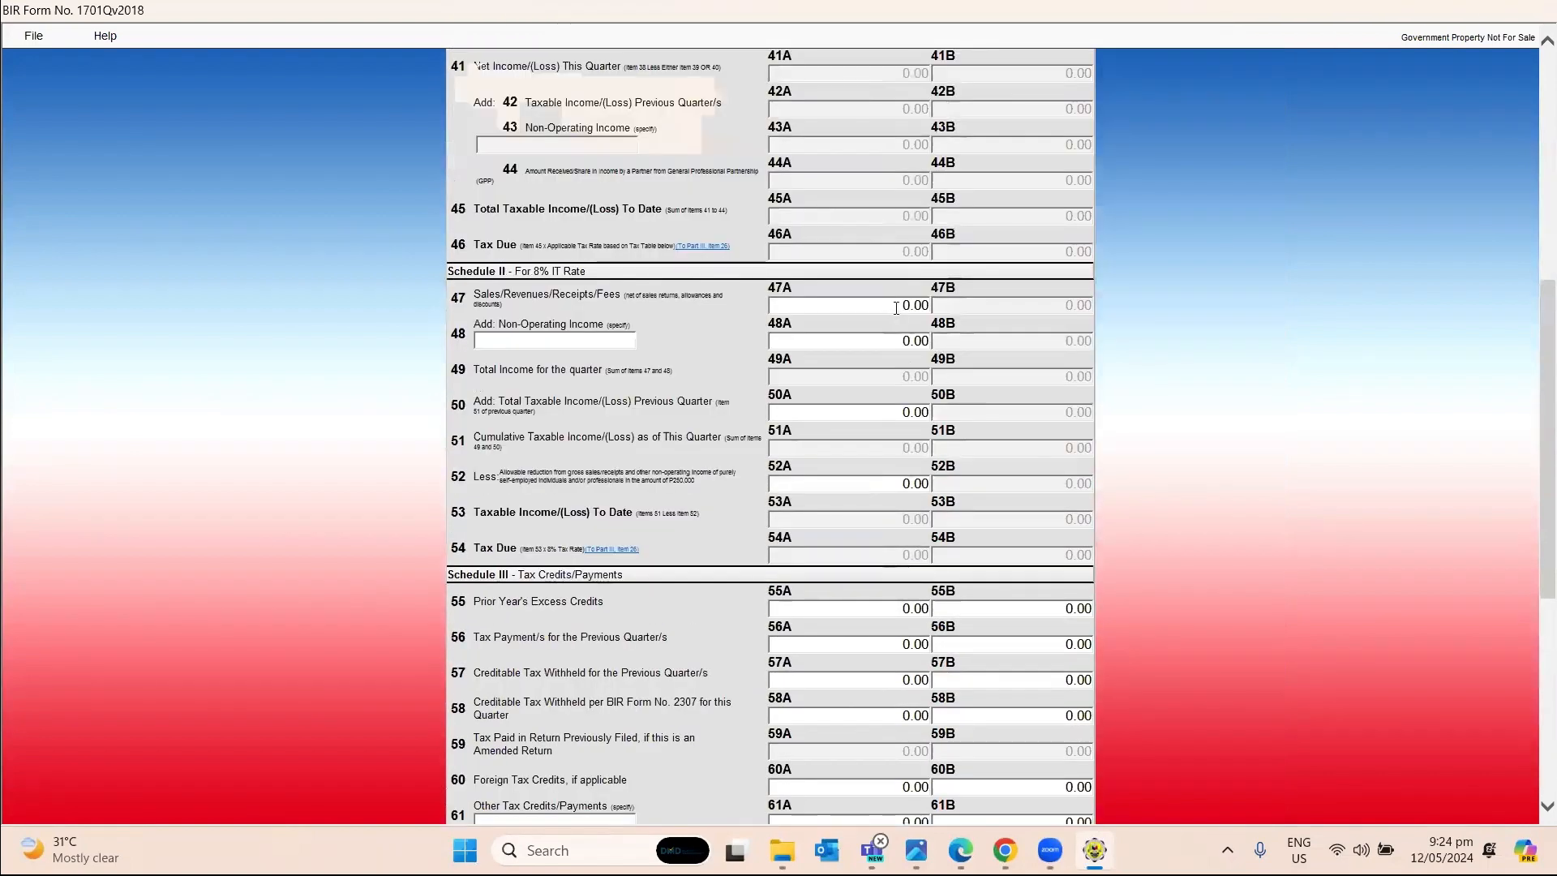
{"action": "type", "text": "1,00"}
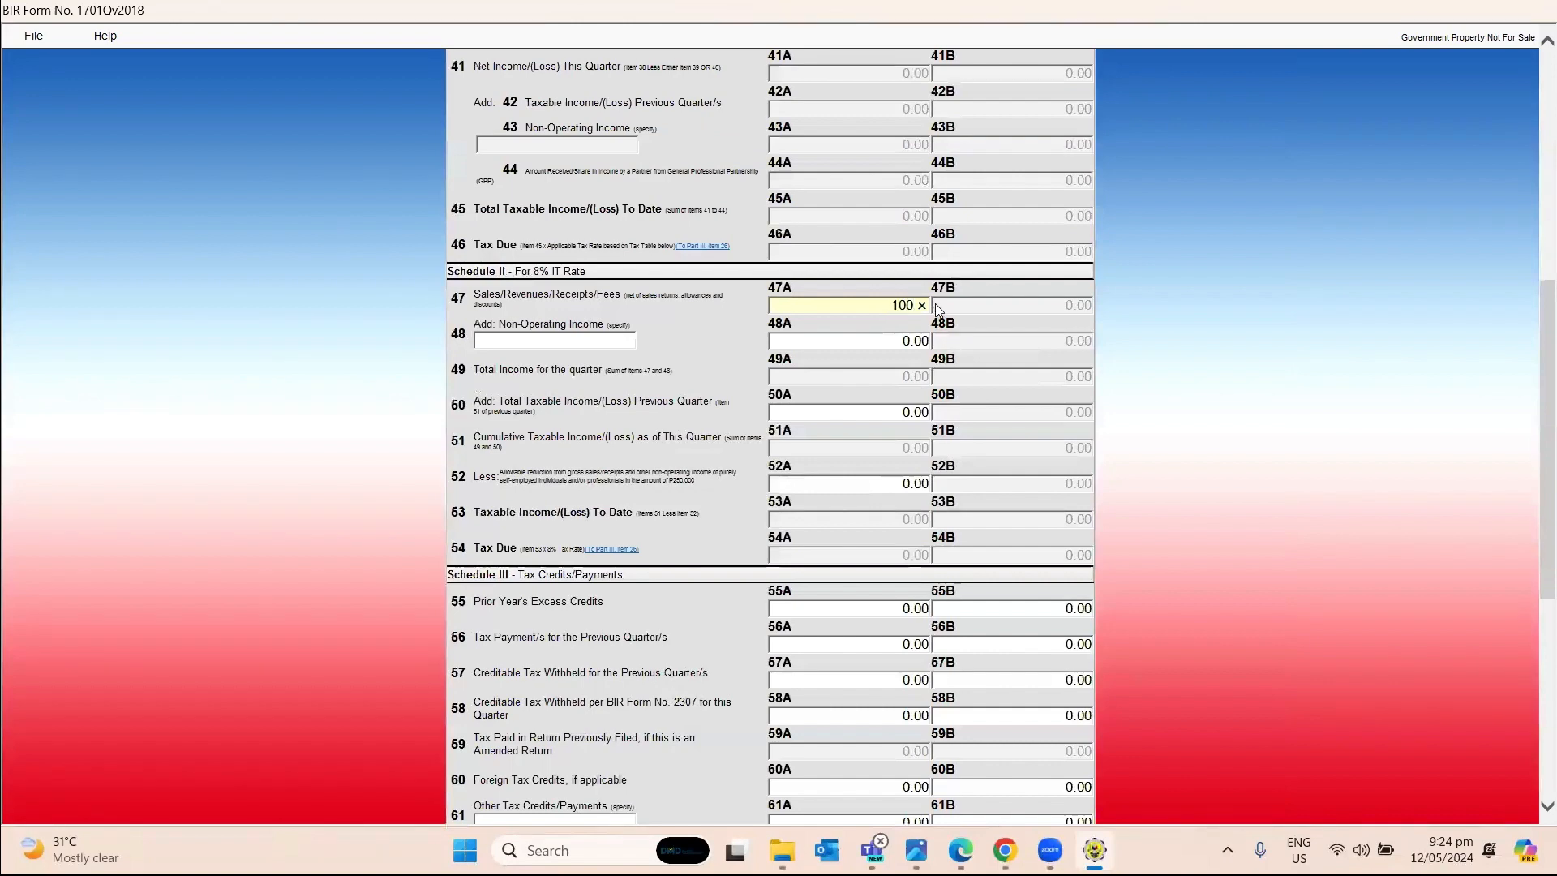
{"action": "type", "text": "0"}
{"action": "key", "text": "Tab"}
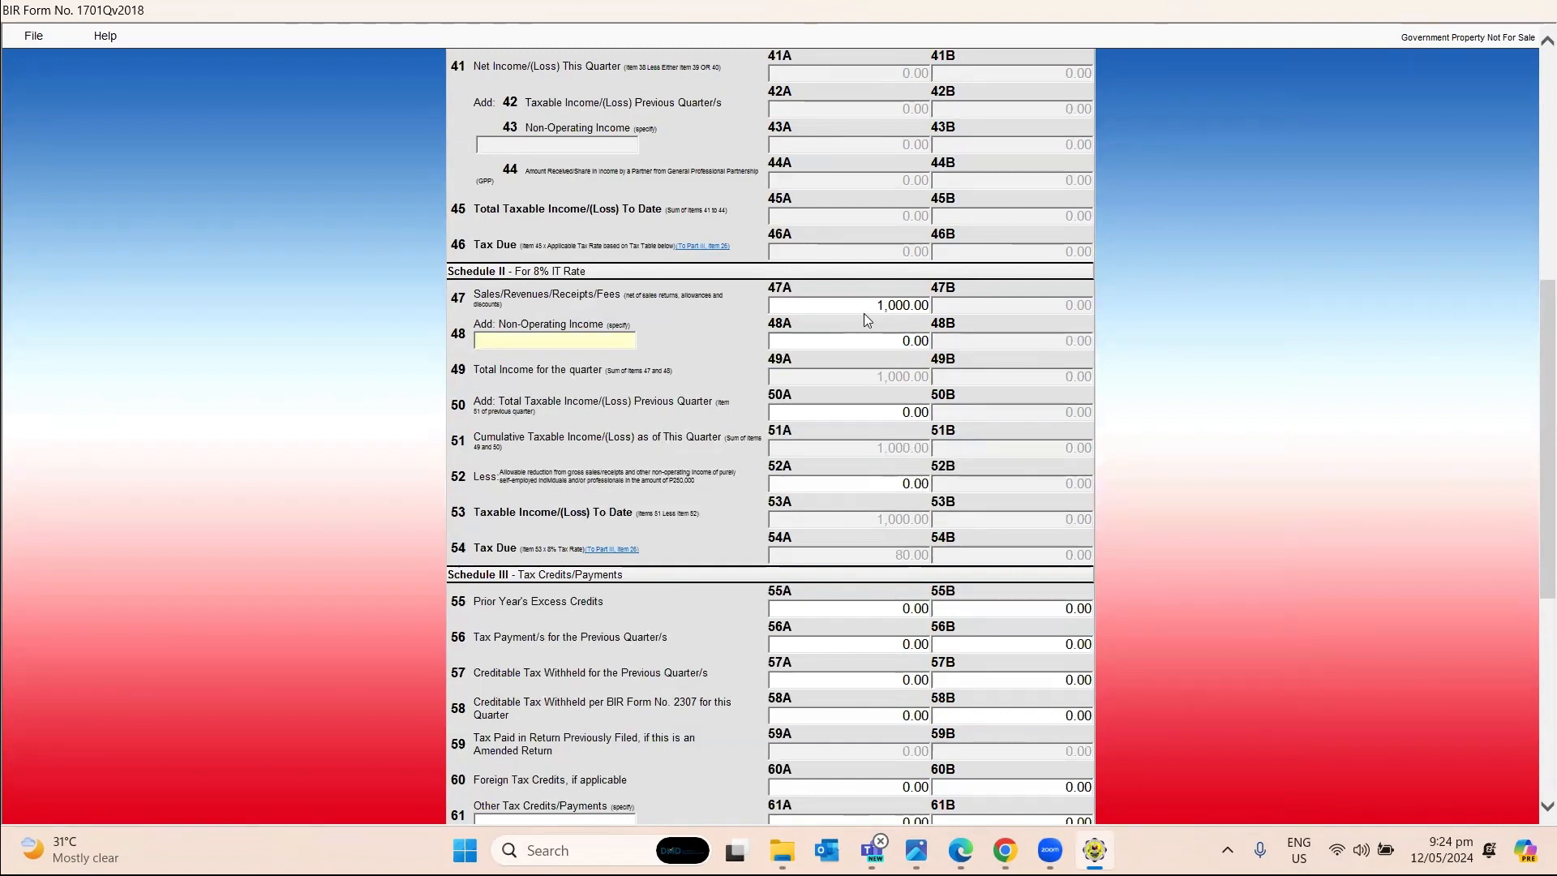
Enter a 250,000.00 allowable reduction in 52A and 50.00 creditable tax withheld in 58A.
{"action": "left_click", "coordinate": [893, 487]}
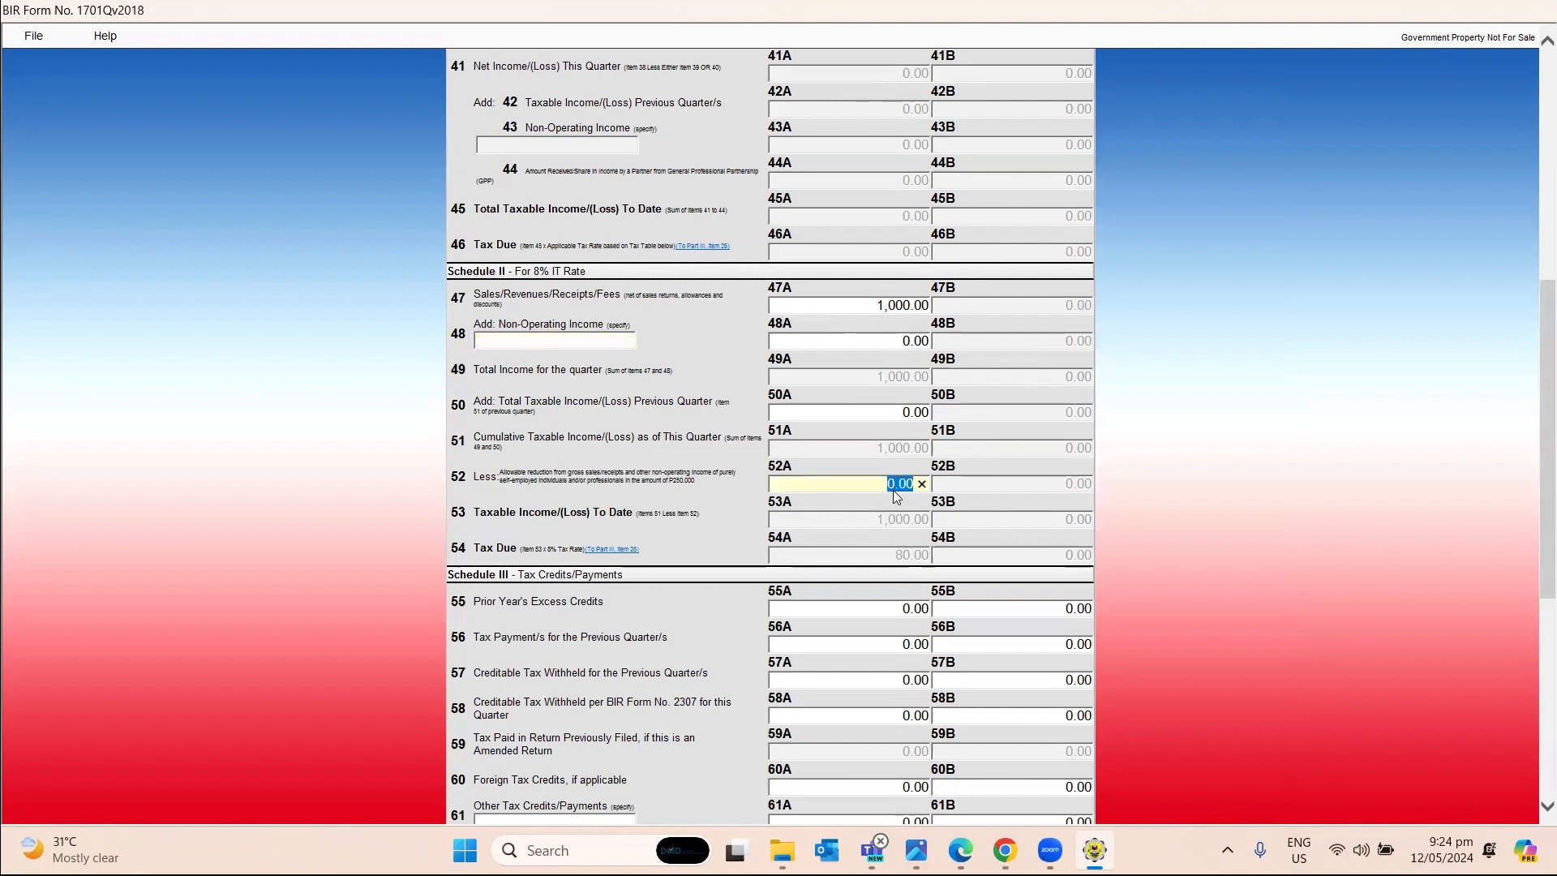
{"action": "type", "text": "250000"}
{"action": "key", "text": "Tab"}
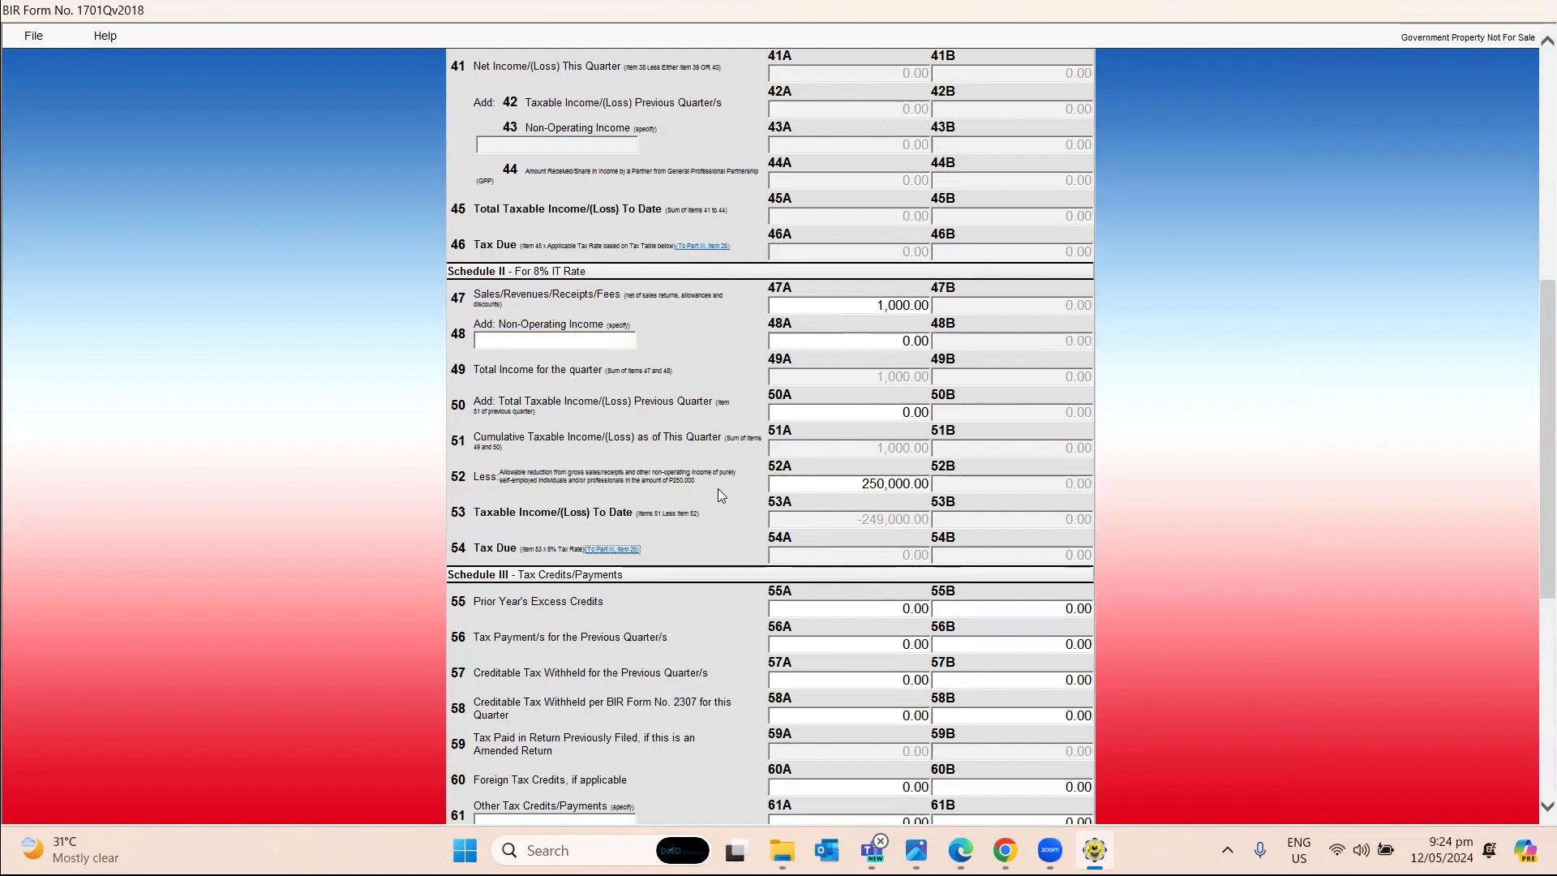
{"action": "scroll", "coordinate": [781, 482], "scroll_direction": "down", "scroll_amount": 3}
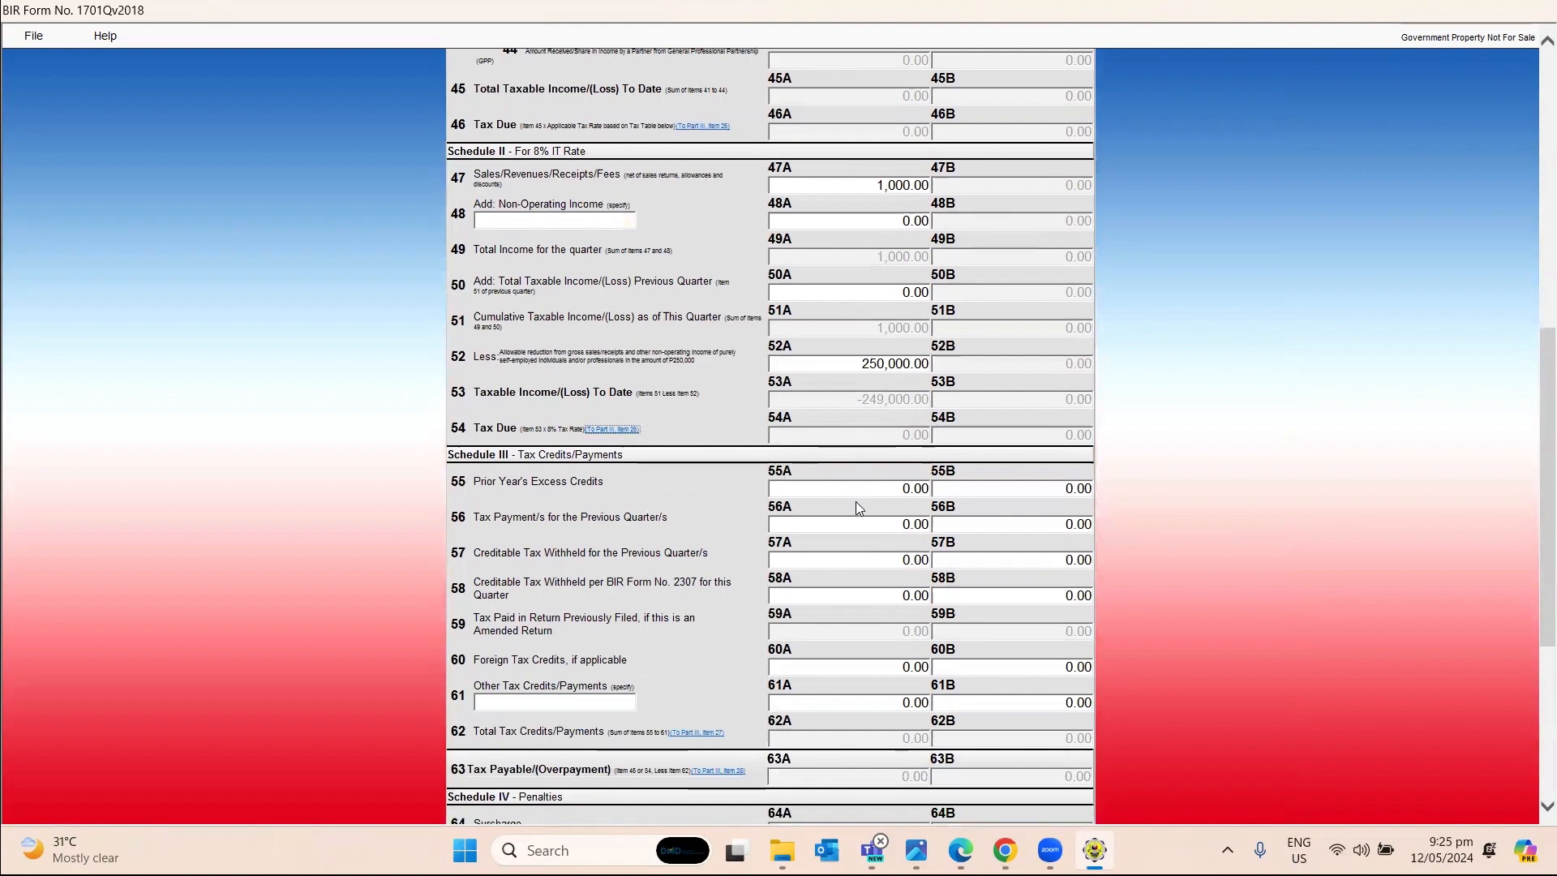
{"action": "scroll", "coordinate": [856, 504], "scroll_direction": "down", "scroll_amount": 6}
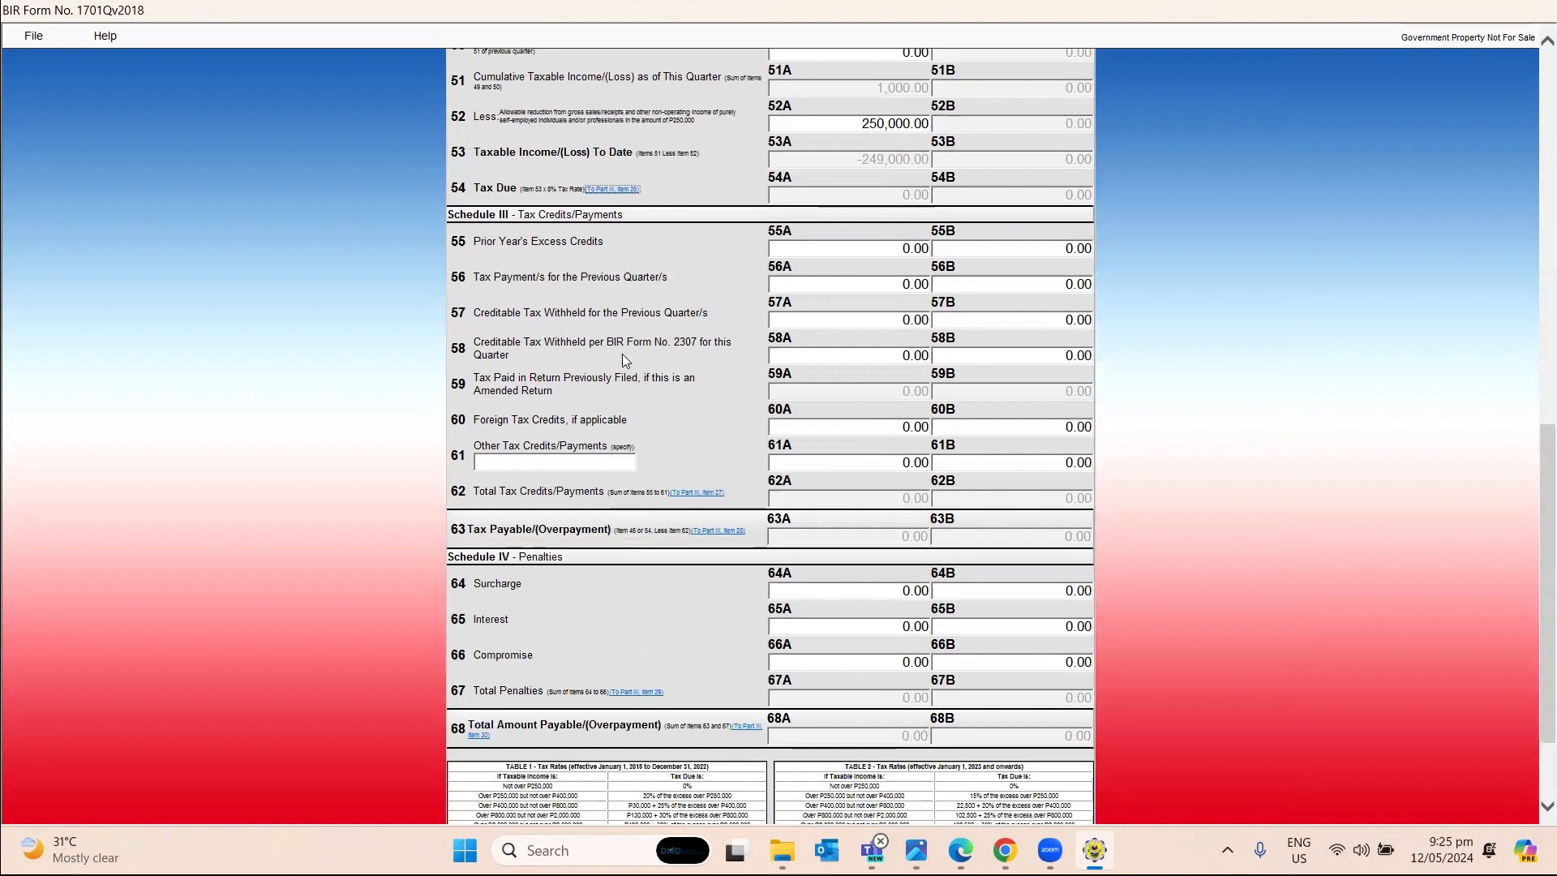
{"action": "left_click", "coordinate": [884, 355]}
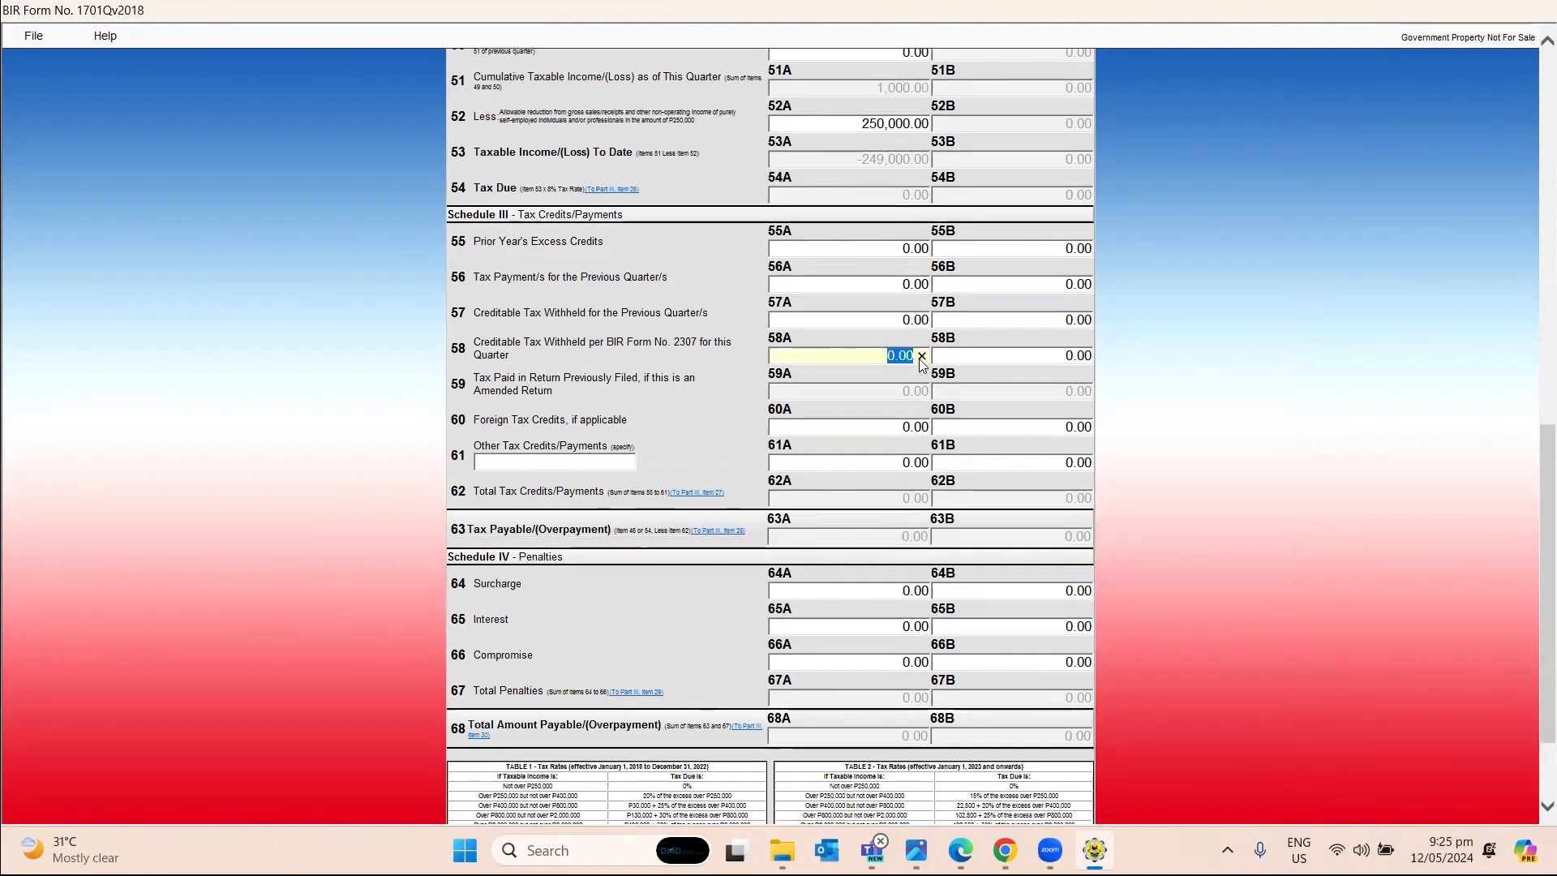
{"action": "type", "text": "50"}
{"action": "key", "text": "Tab"}
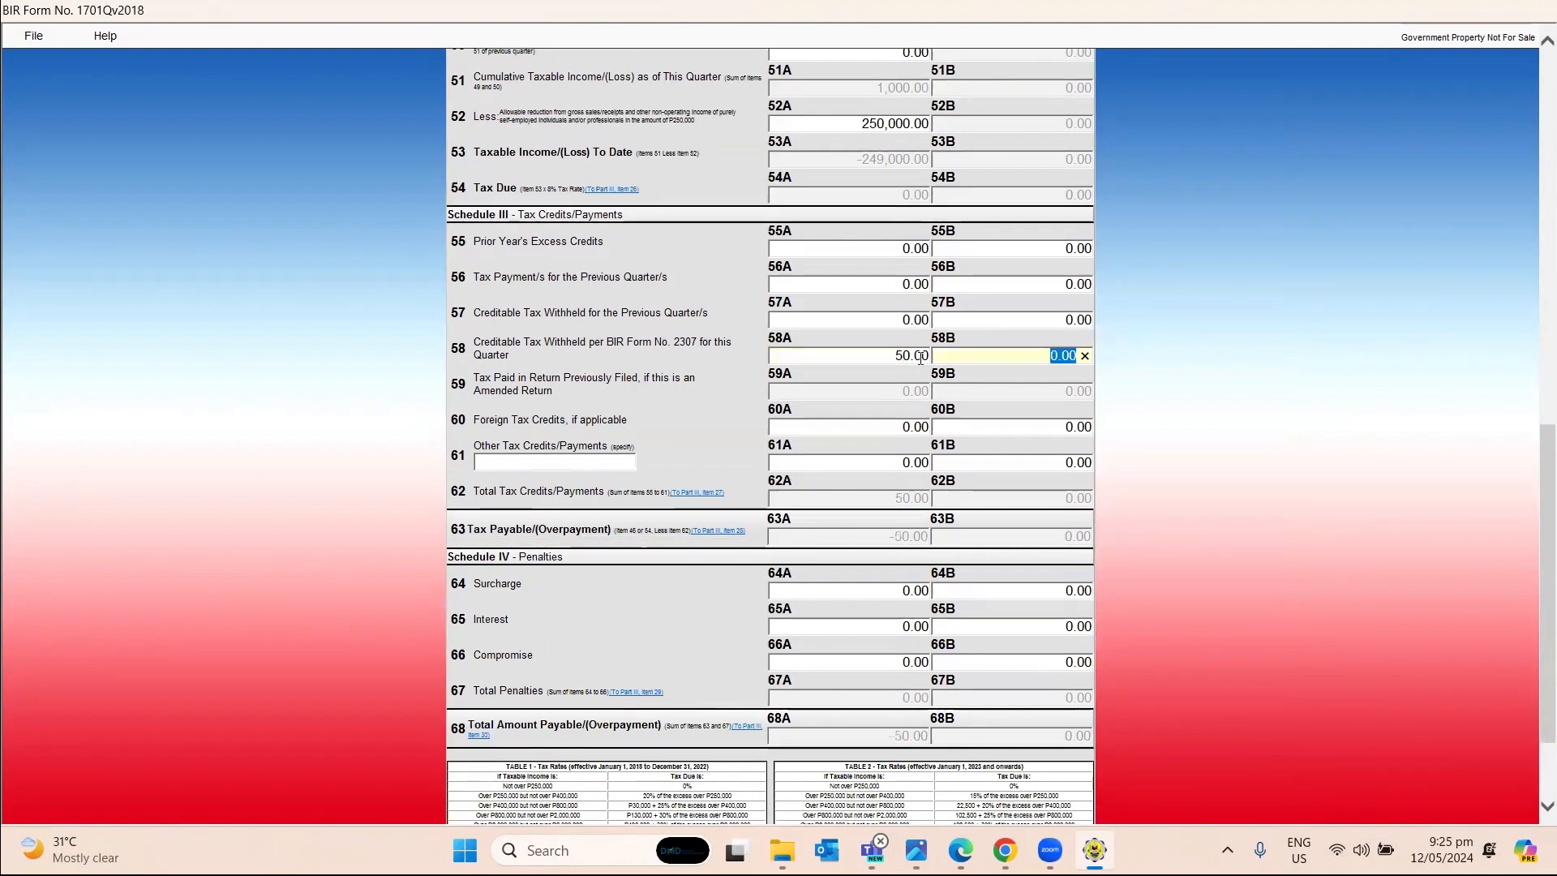
{"action": "scroll", "coordinate": [893, 584], "scroll_direction": "down", "scroll_amount": 3}
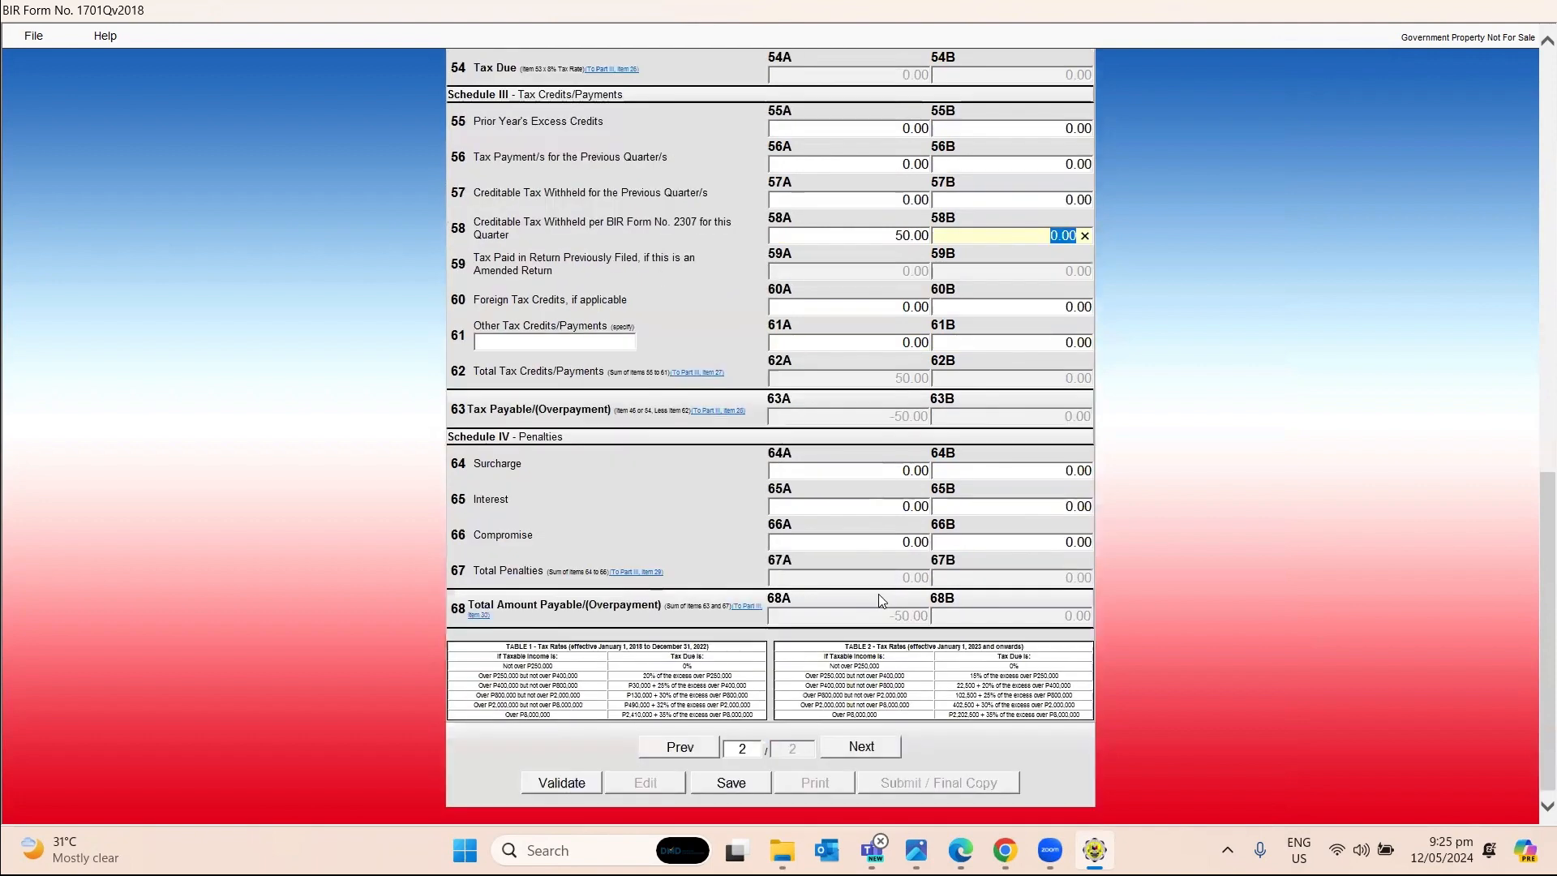
Validate the 1701Q return, acknowledge the 'Validation successful' message, and reveal the desktop.
{"action": "left_click", "coordinate": [583, 786]}
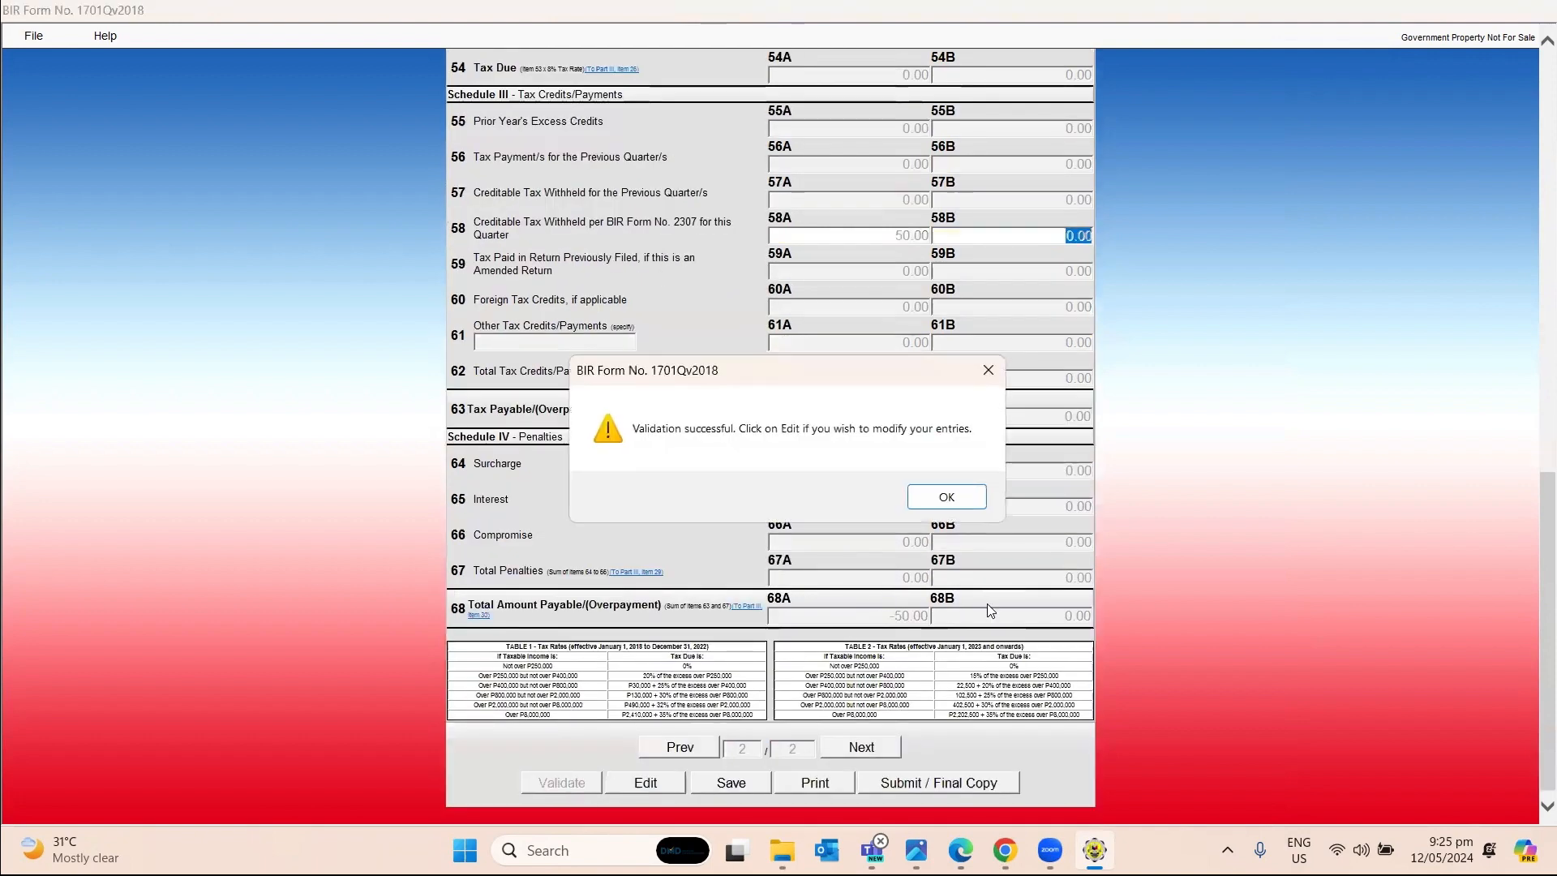
{"action": "left_click", "coordinate": [963, 501]}
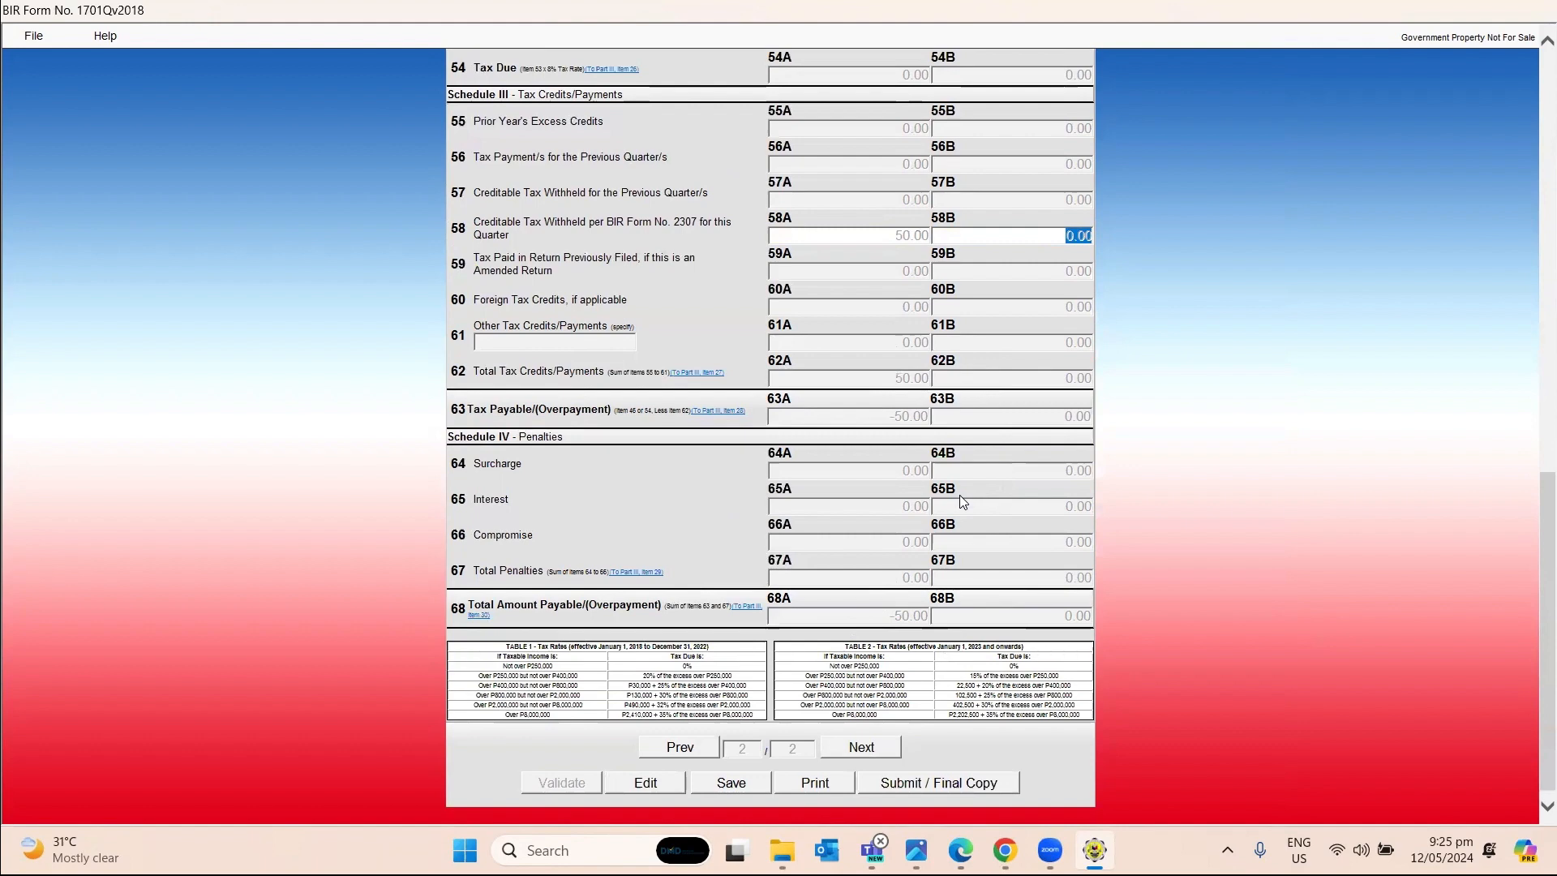
{"action": "left_click", "coordinate": [1553, 851]}
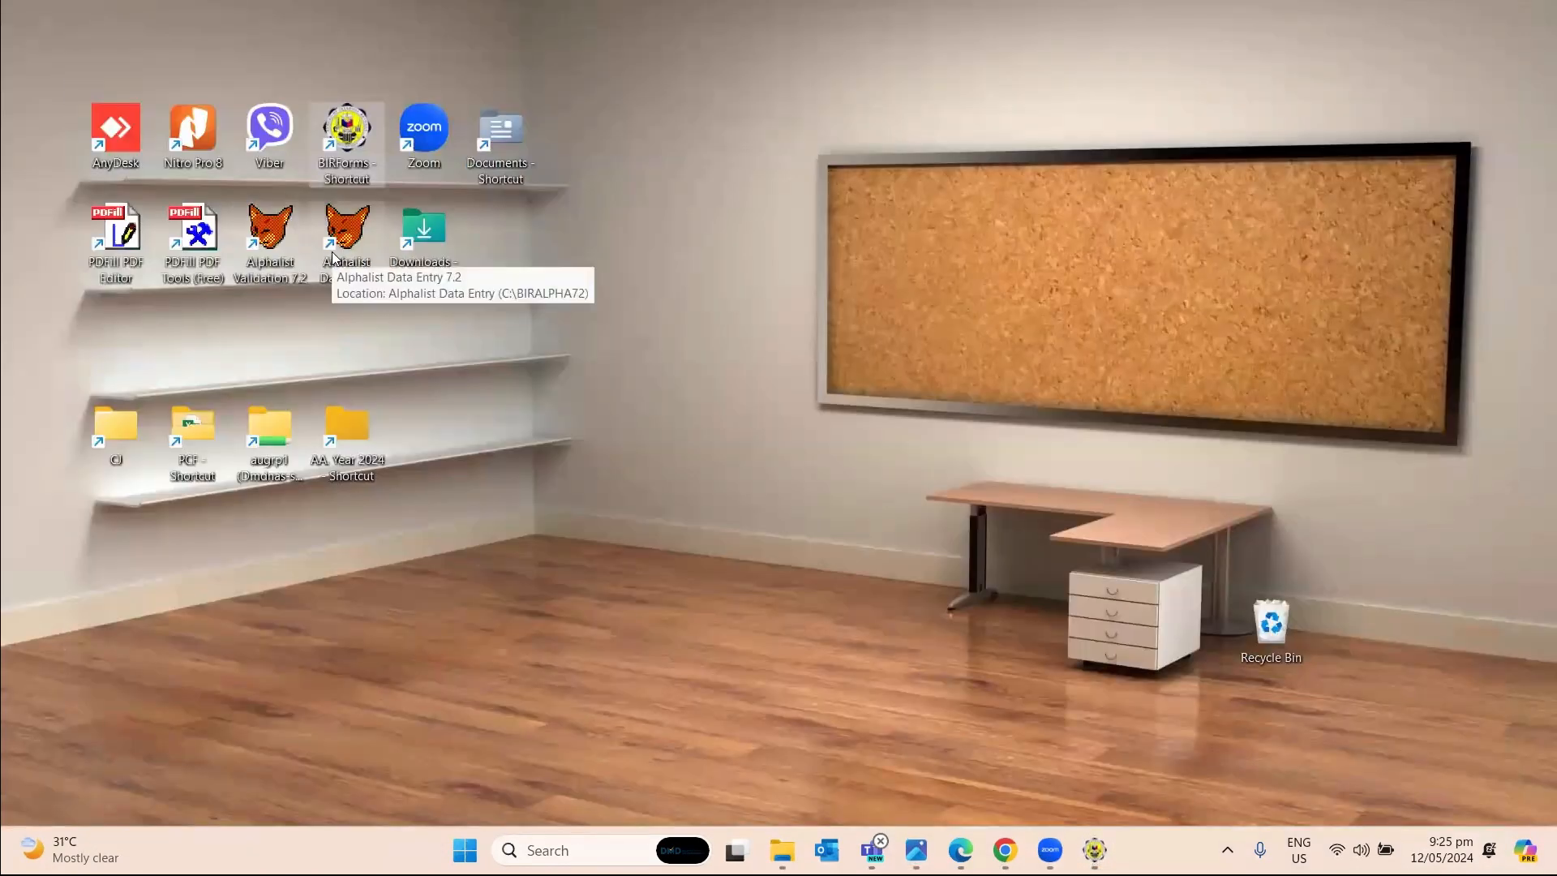
Launch Alphalist Data Entry 7.2 from its desktop shortcut.
{"action": "double_click", "coordinate": [332, 258]}
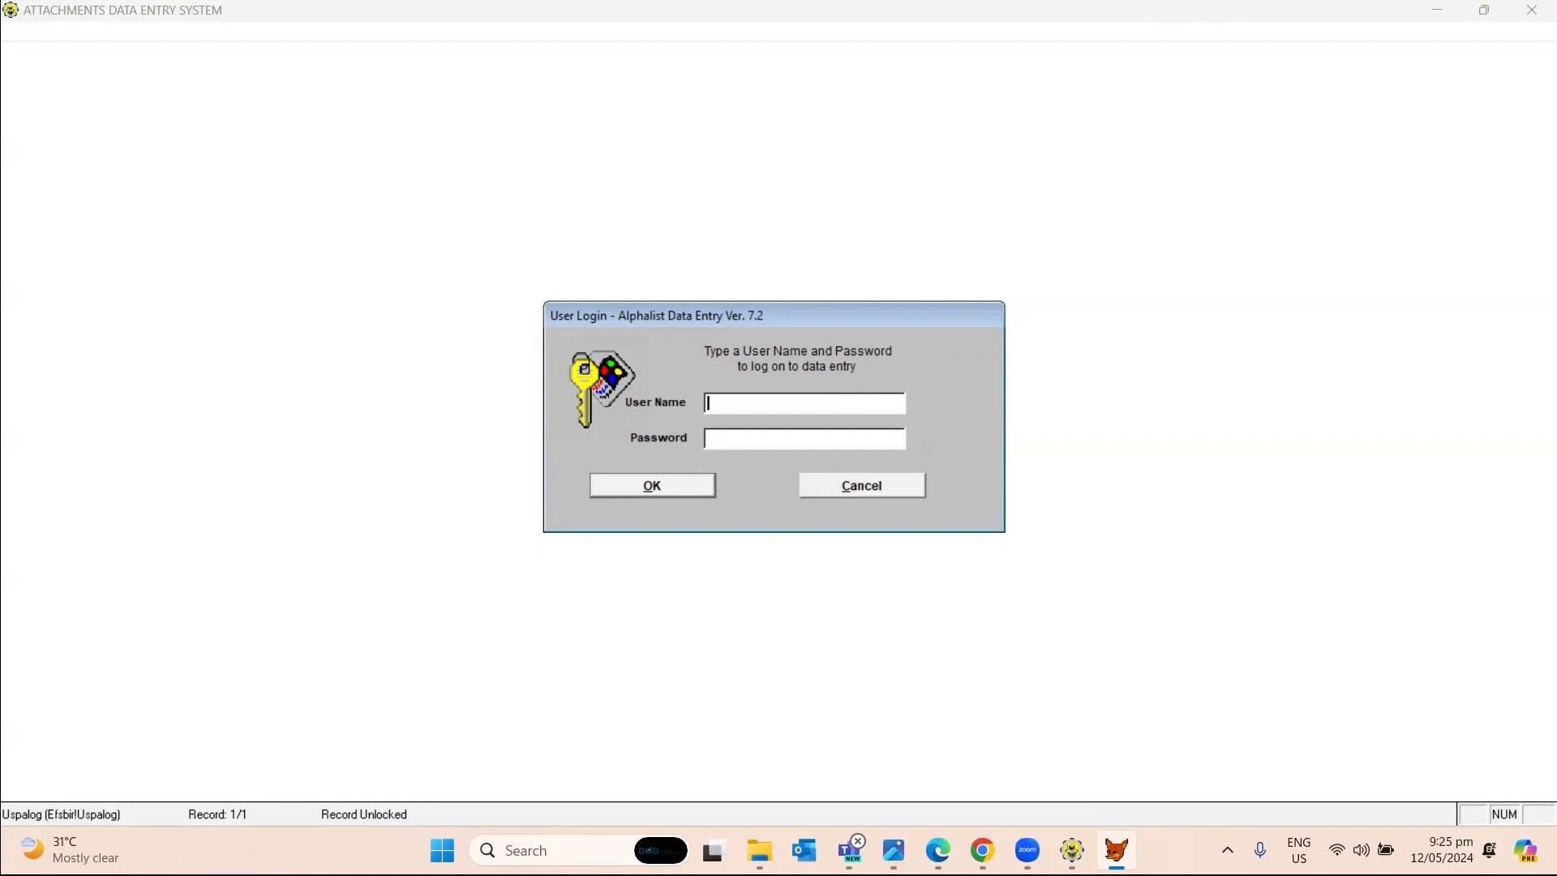
Log in with the user name and password, then open the Withholding Agent Information record.
{"action": "type", "text": "user2019"}
{"action": "key", "text": "Tab"}
{"action": "type", "text": "**********"}
{"action": "left_click", "coordinate": [678, 492]}
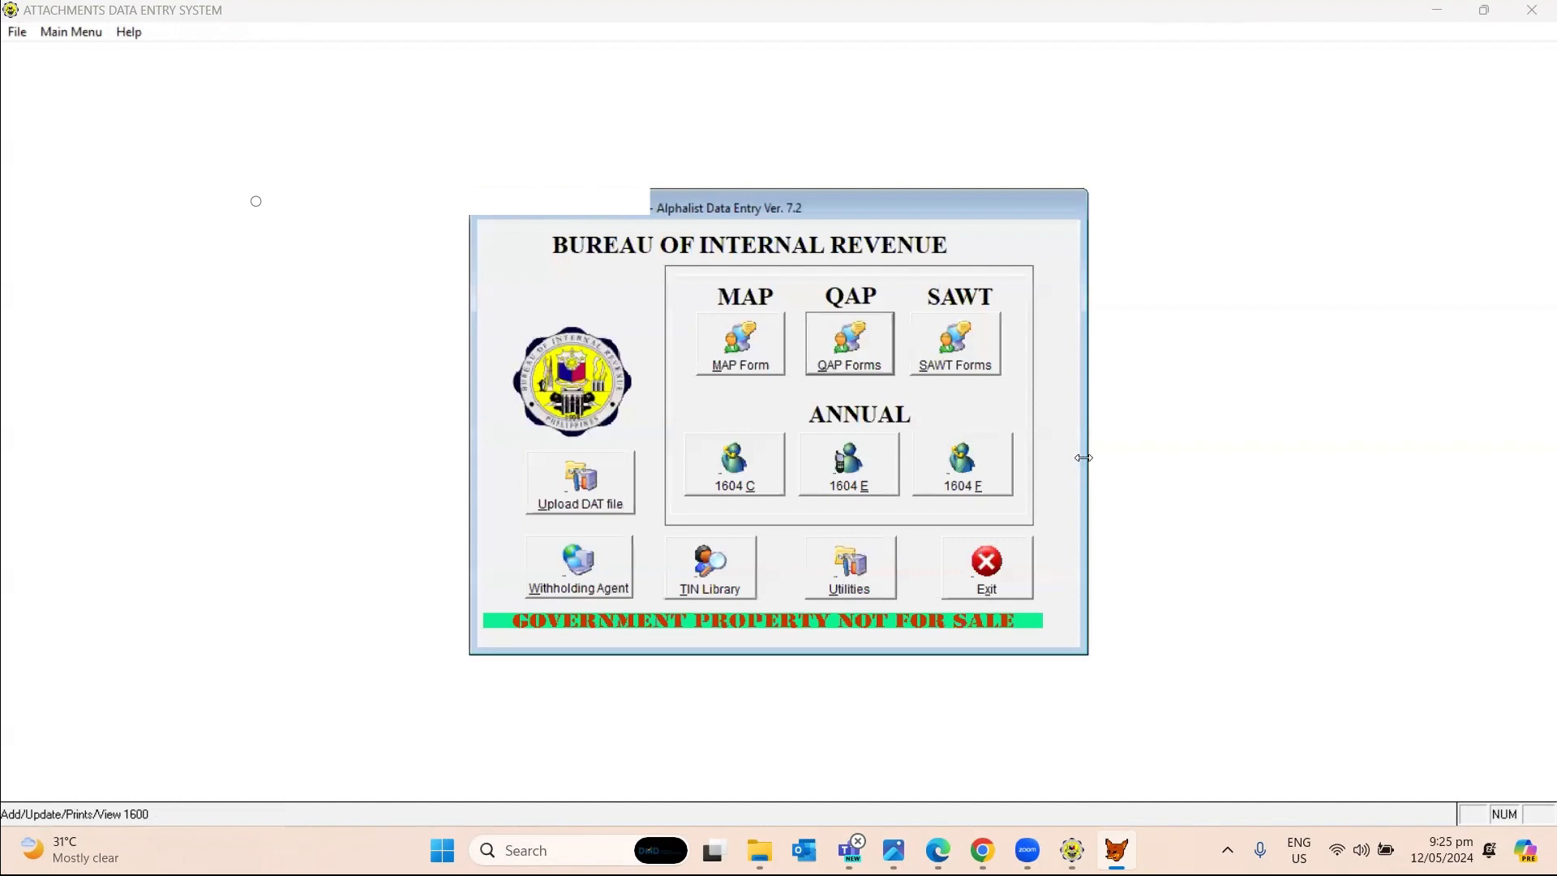
{"action": "left_click", "coordinate": [573, 598]}
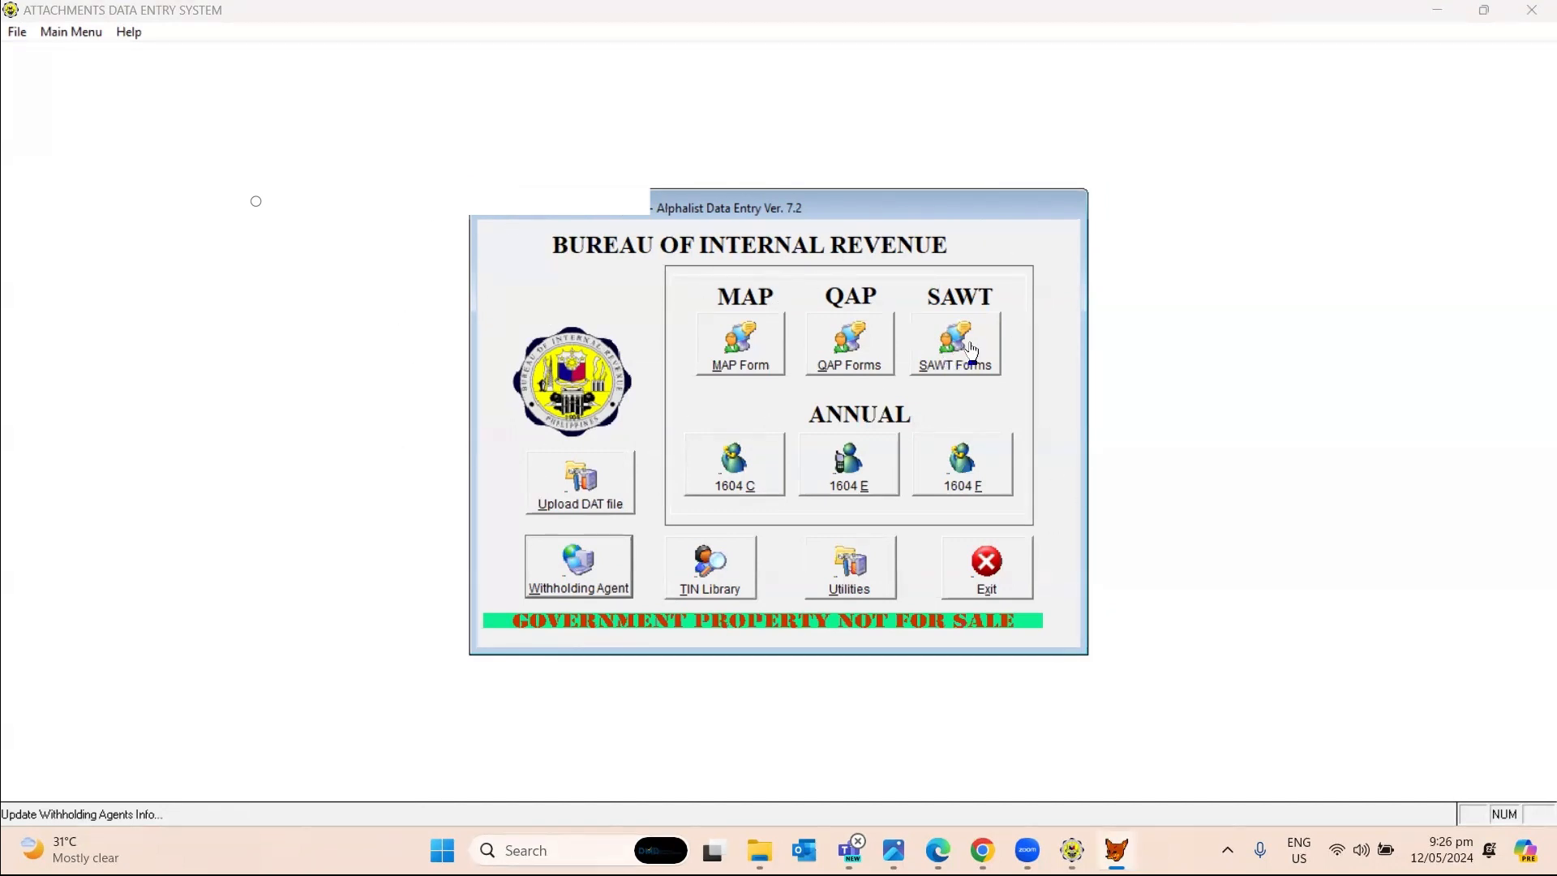
{"action": "left_click", "coordinate": [589, 591]}
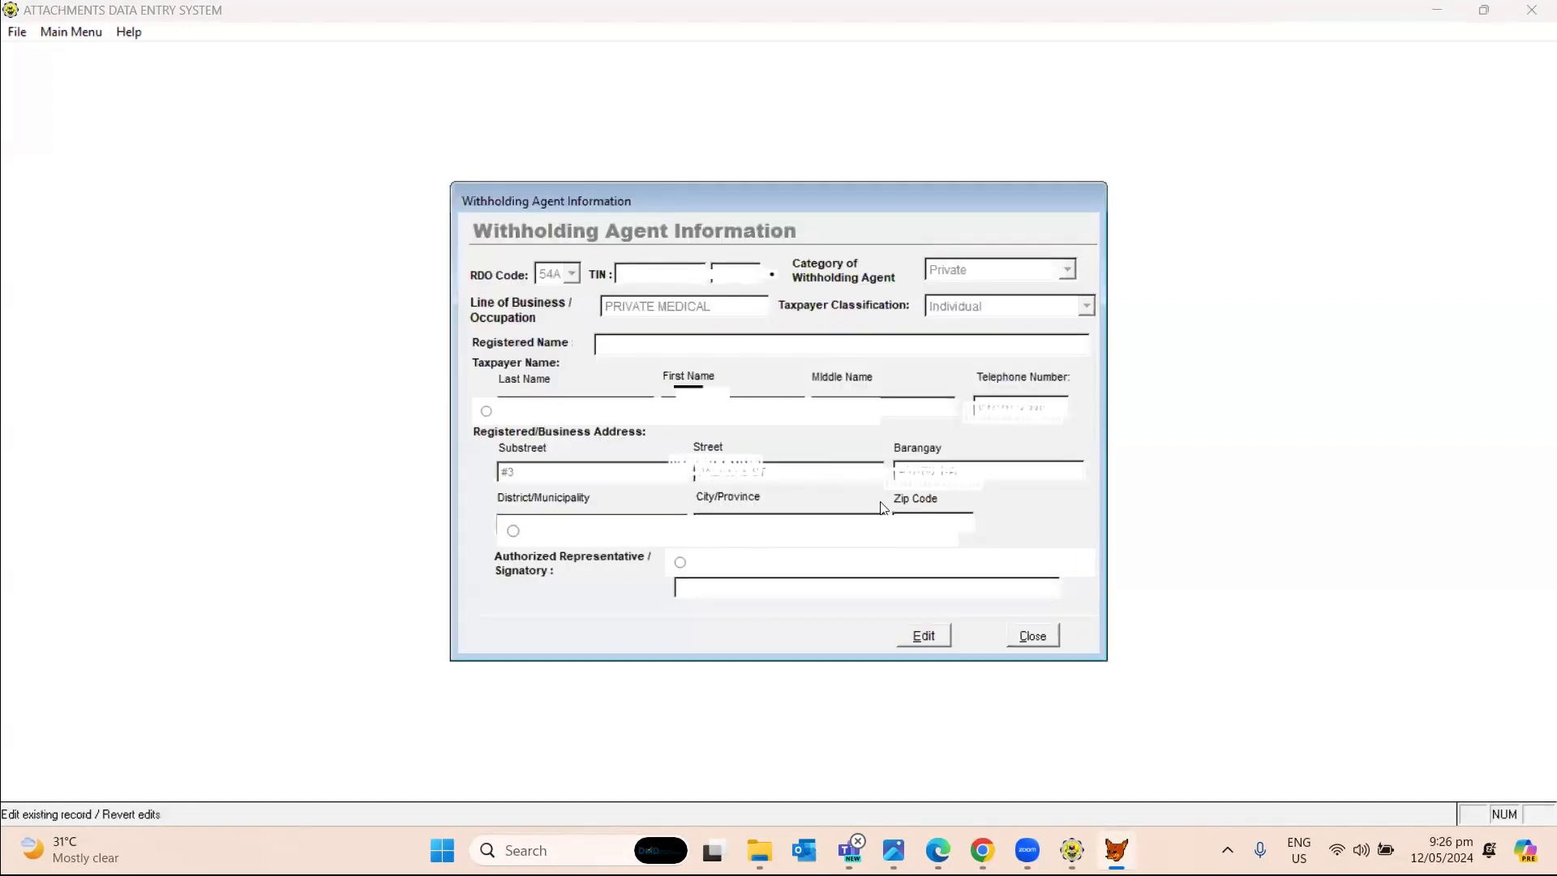
Make the record editable, set RDO Code to 53B MUNTINLUPA CITY, and switch to the certificate photo.
{"action": "left_click", "coordinate": [921, 635]}
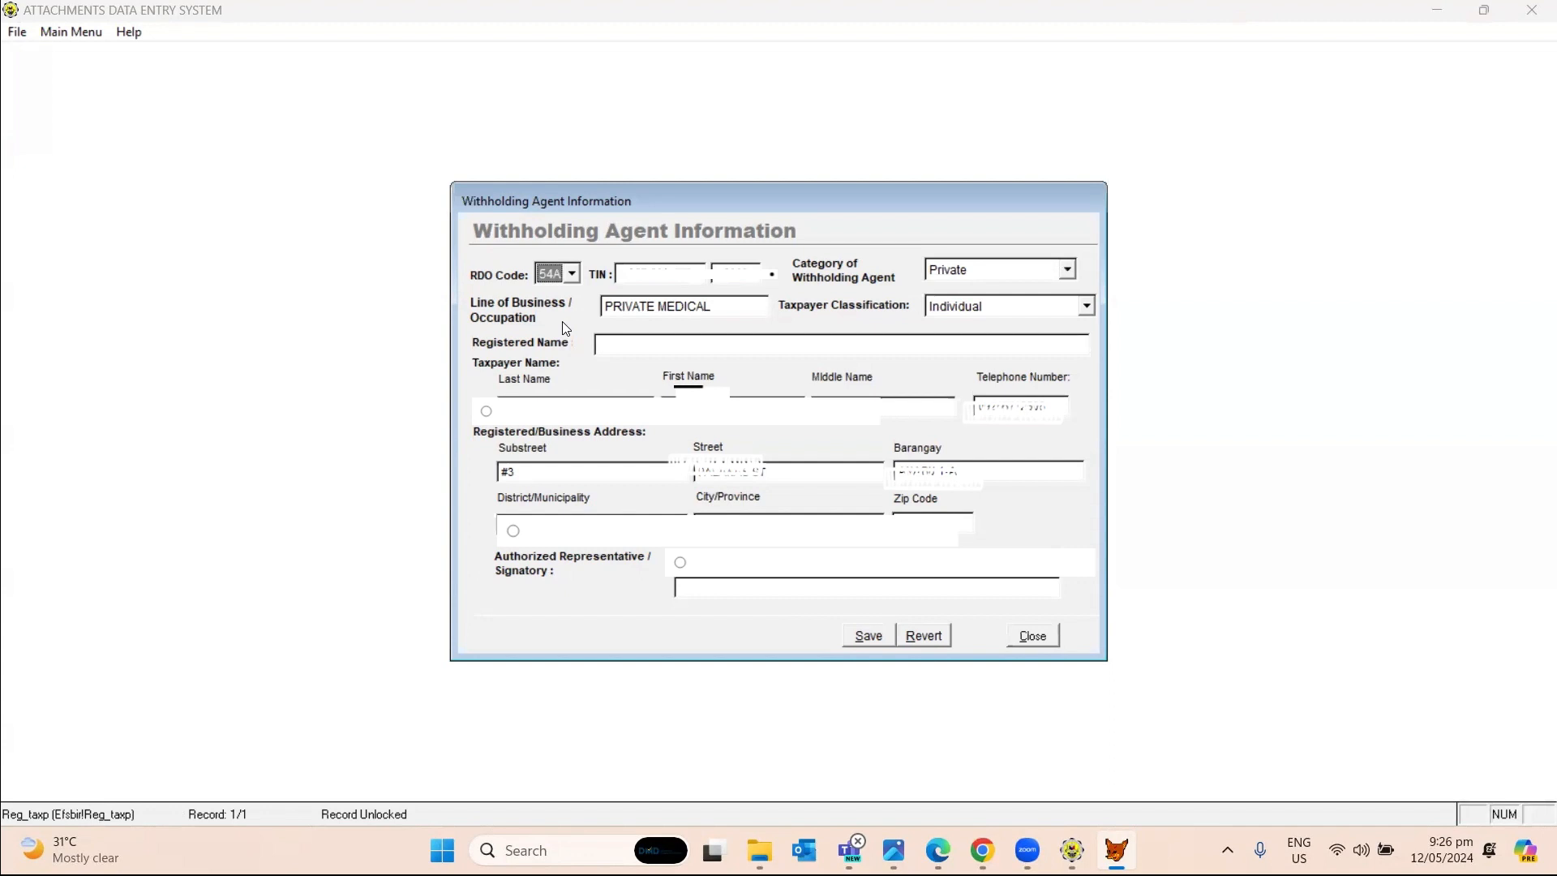
{"action": "key", "text": "Up"}
{"action": "left_click", "coordinate": [572, 274]}
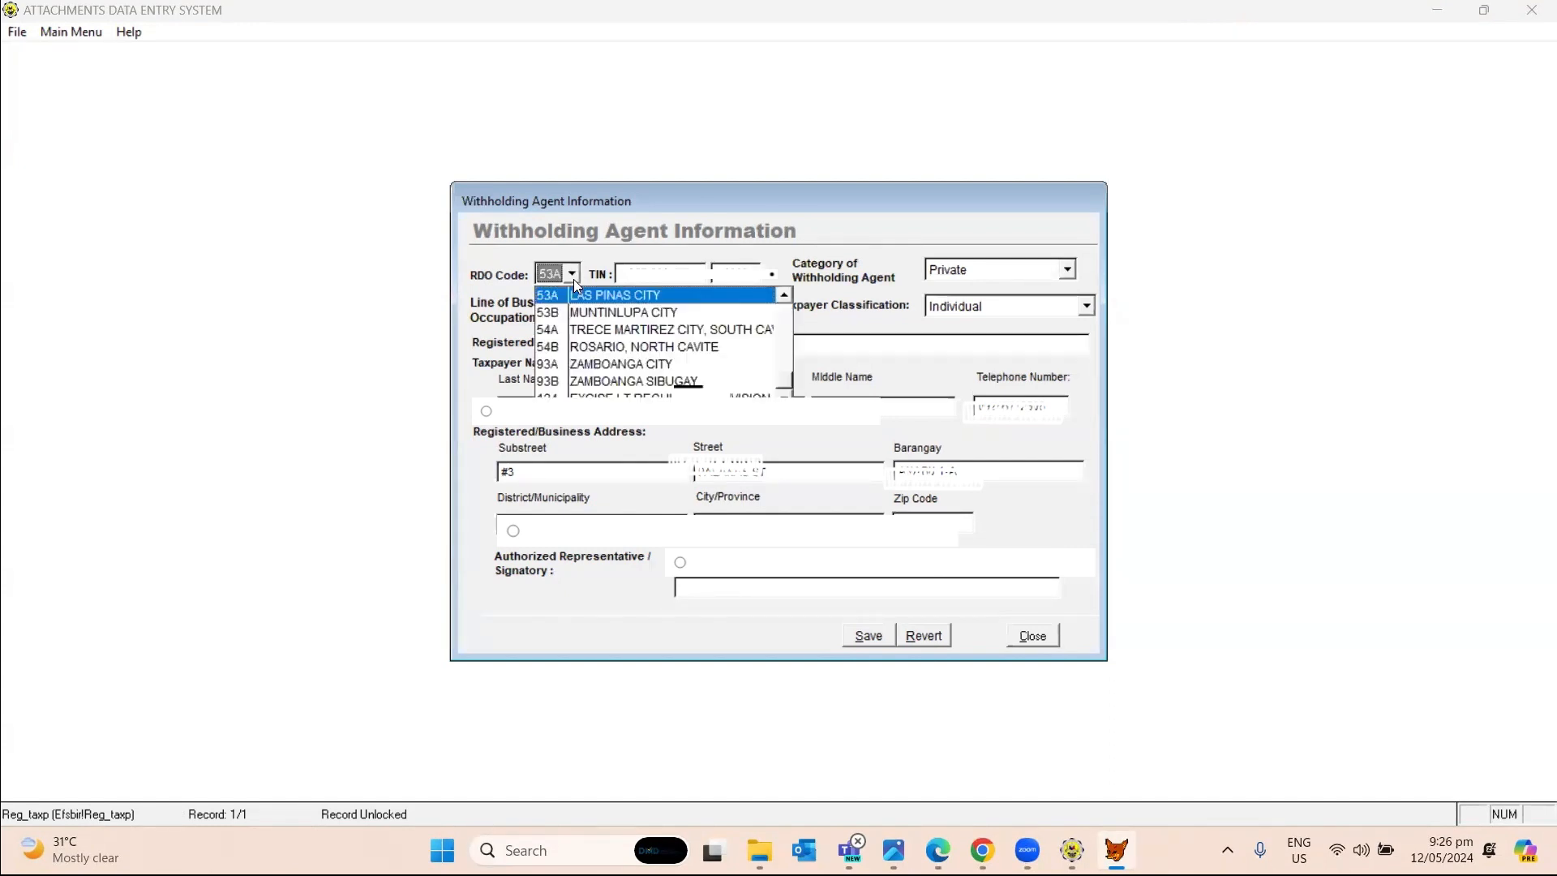
{"action": "left_click", "coordinate": [566, 316]}
{"action": "left_click", "coordinate": [641, 275]}
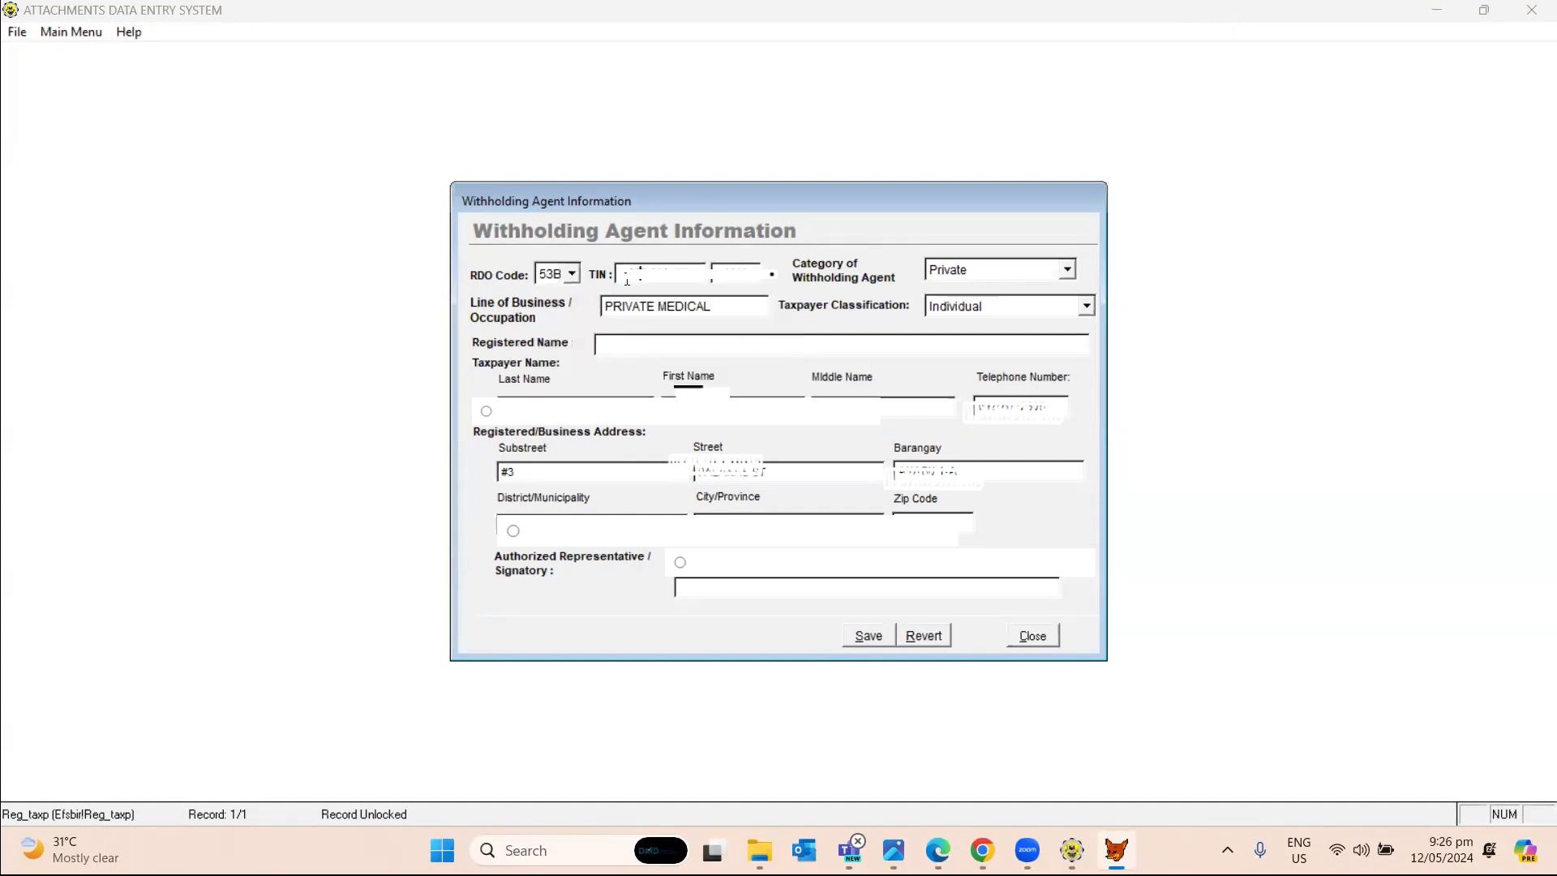
{"action": "left_click", "coordinate": [730, 278]}
{"action": "key", "text": "alt+Tab"}
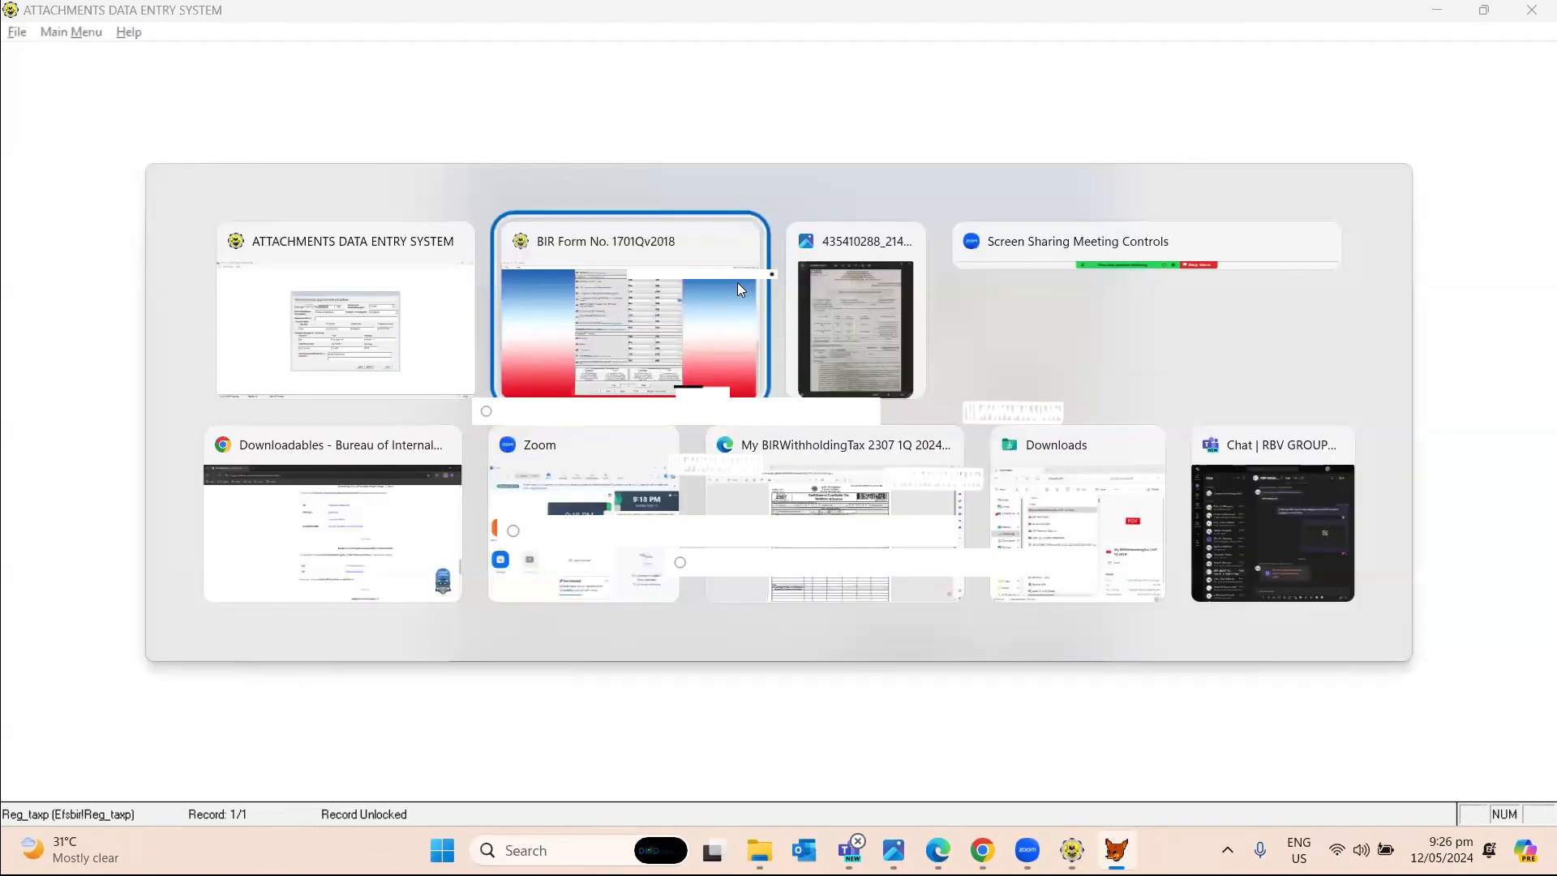
{"action": "key", "text": "alt+Tab"}
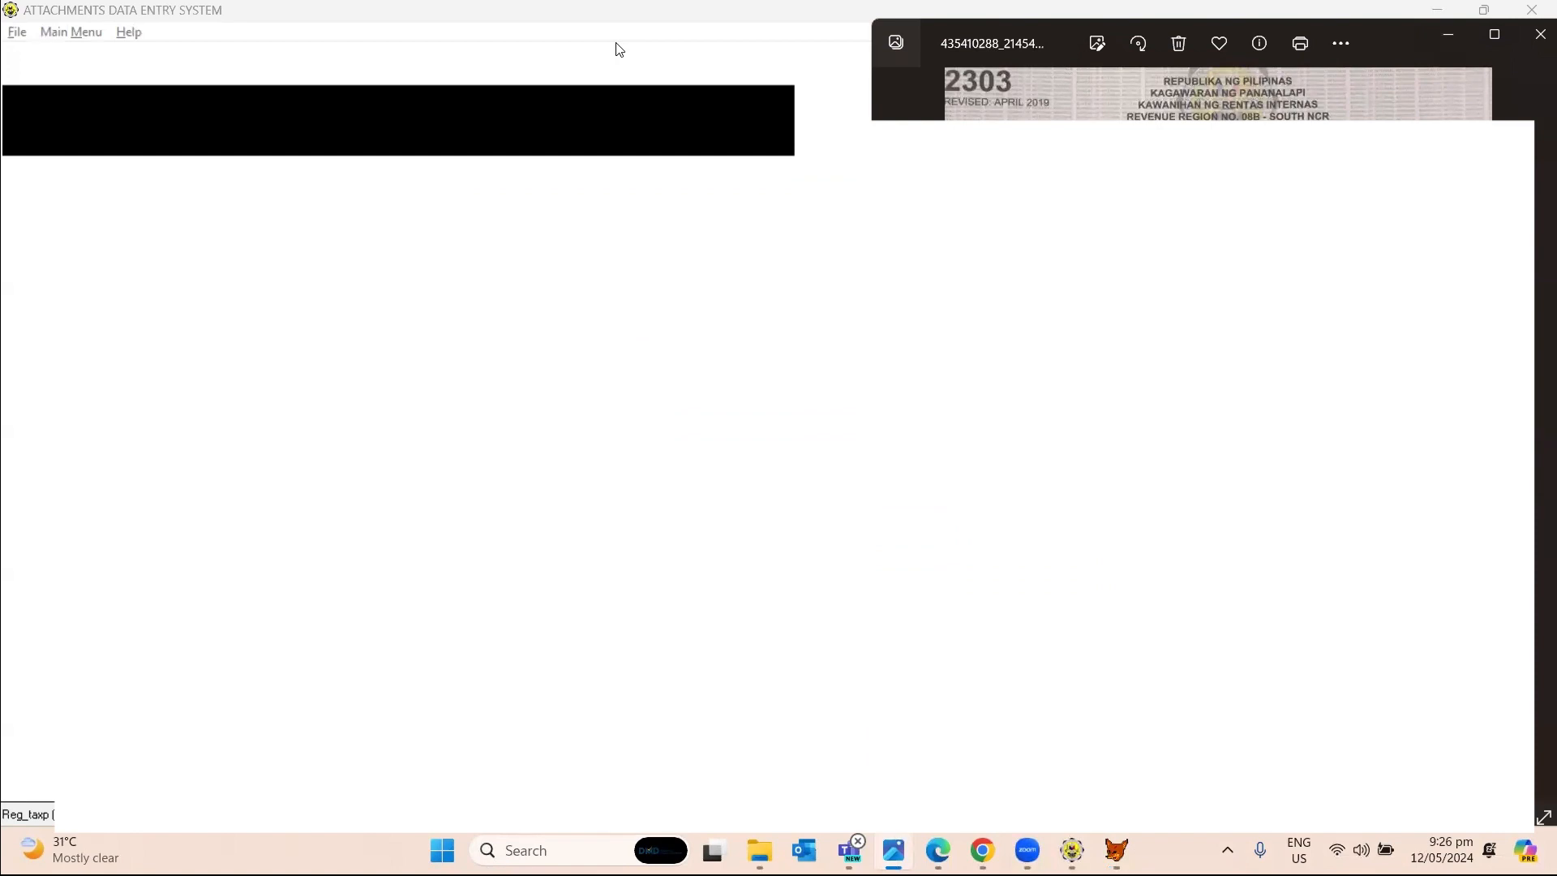
Restore, narrow and move the data entry window to sit left of the certificate photo.
{"action": "left_click", "coordinate": [289, 40]}
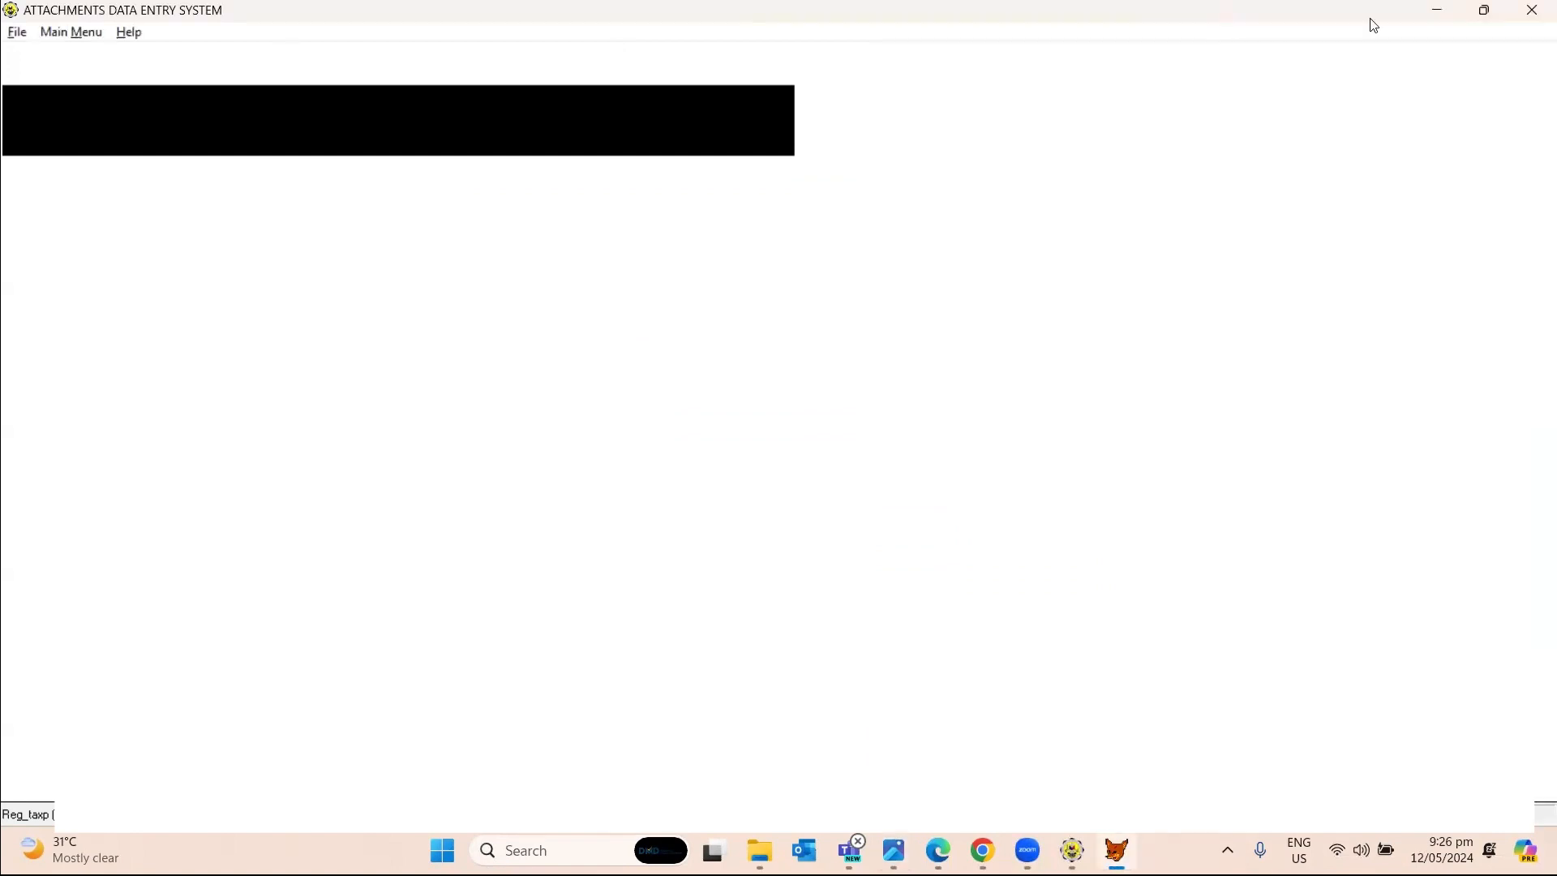
{"action": "left_click", "coordinate": [1484, 9]}
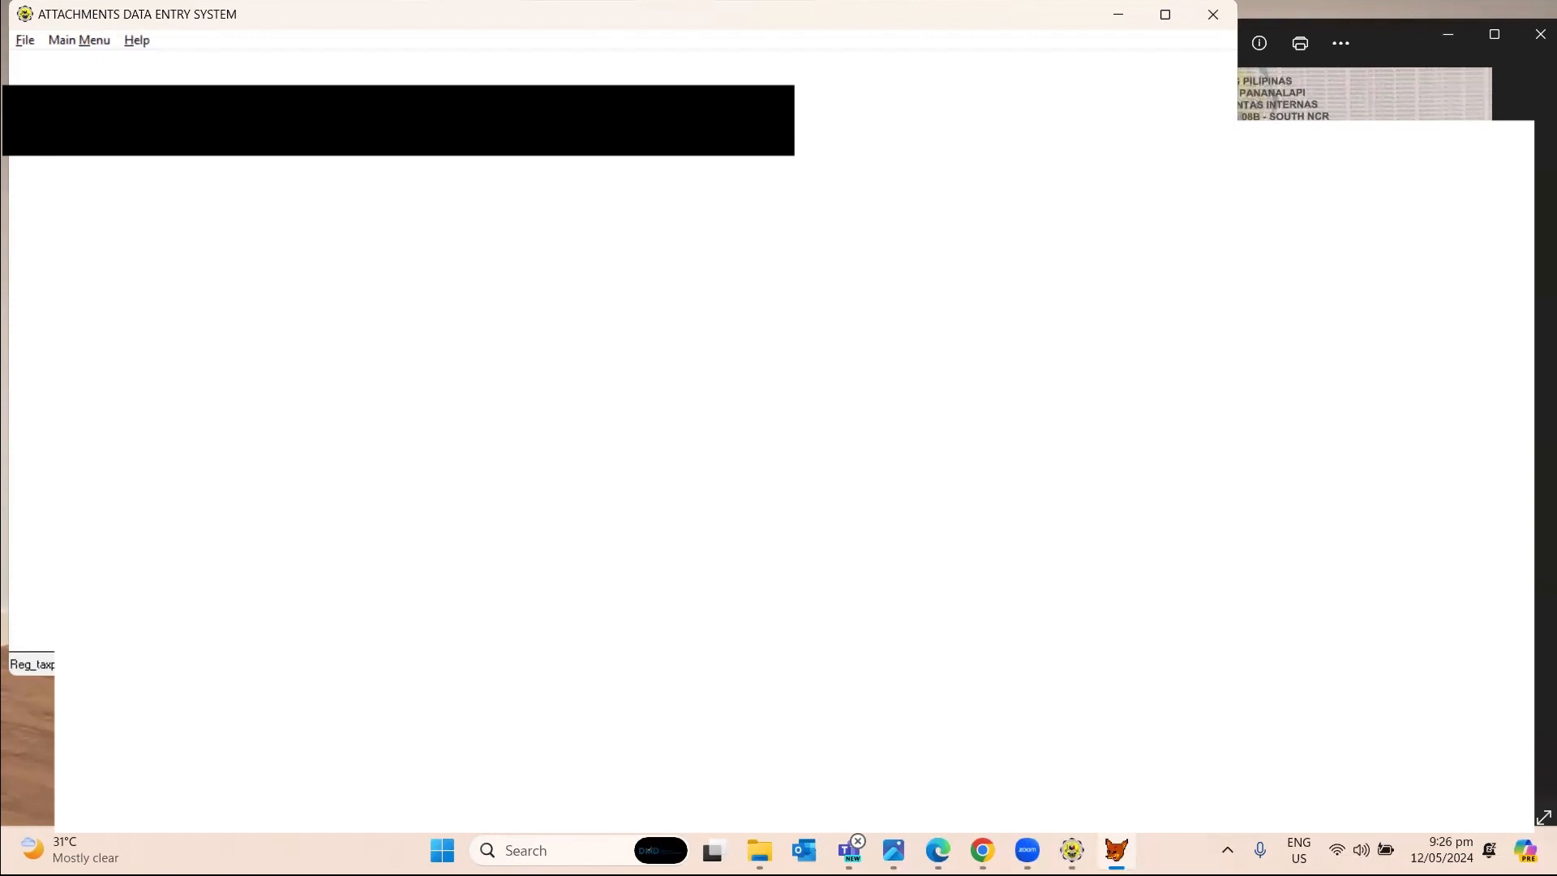
{"action": "left_click_drag", "start_coordinate": [1237, 325], "coordinate": [1185, 324]}
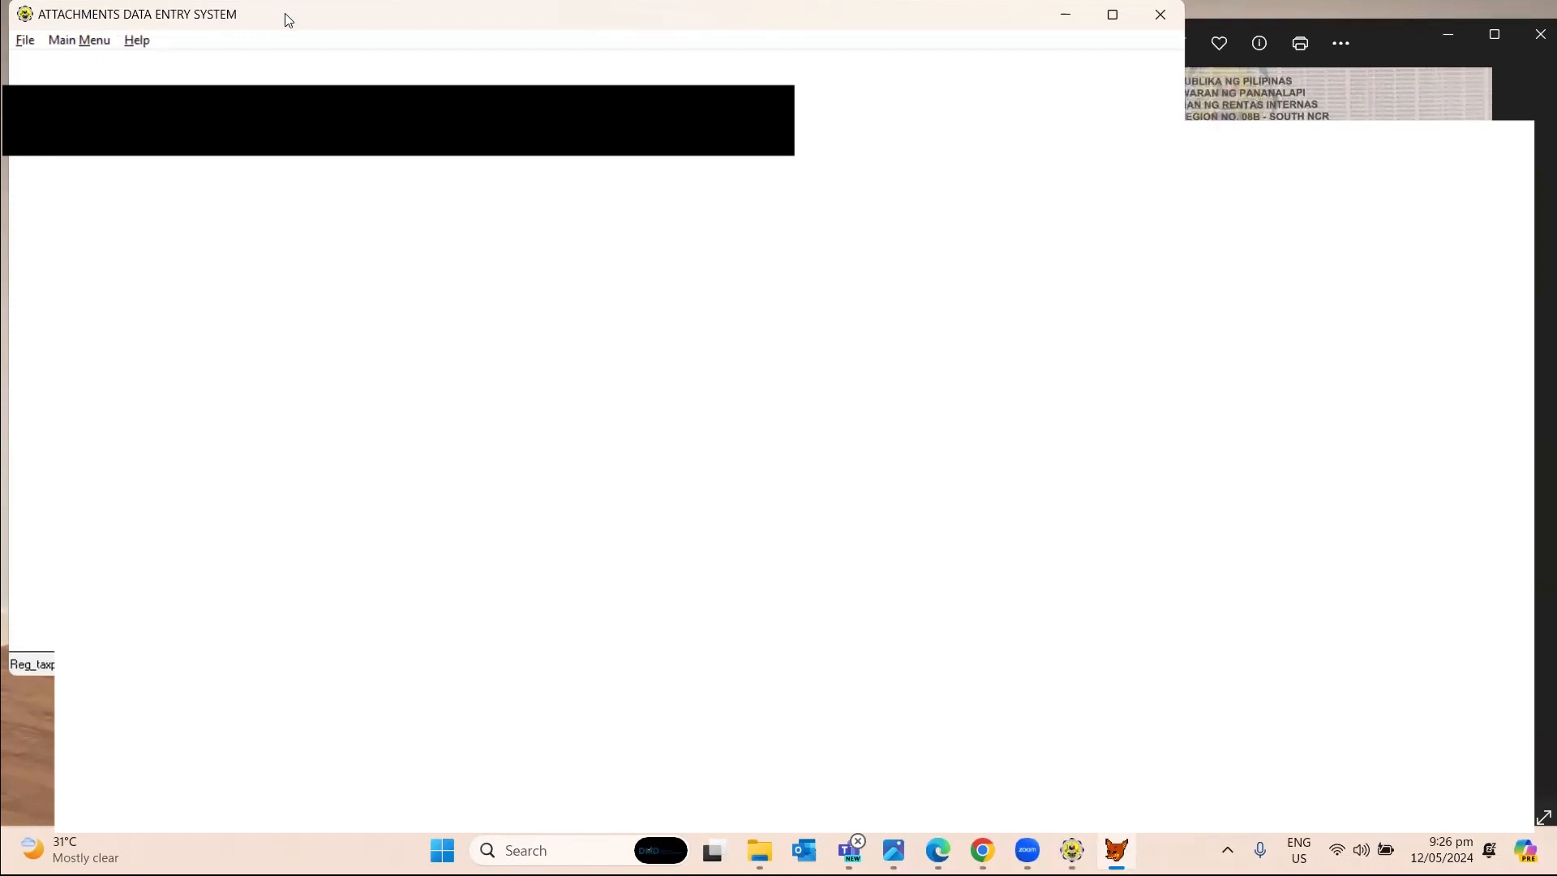
{"action": "left_click_drag", "start_coordinate": [288, 21], "coordinate": [2, 2]}
{"action": "left_click", "coordinate": [295, 55]}
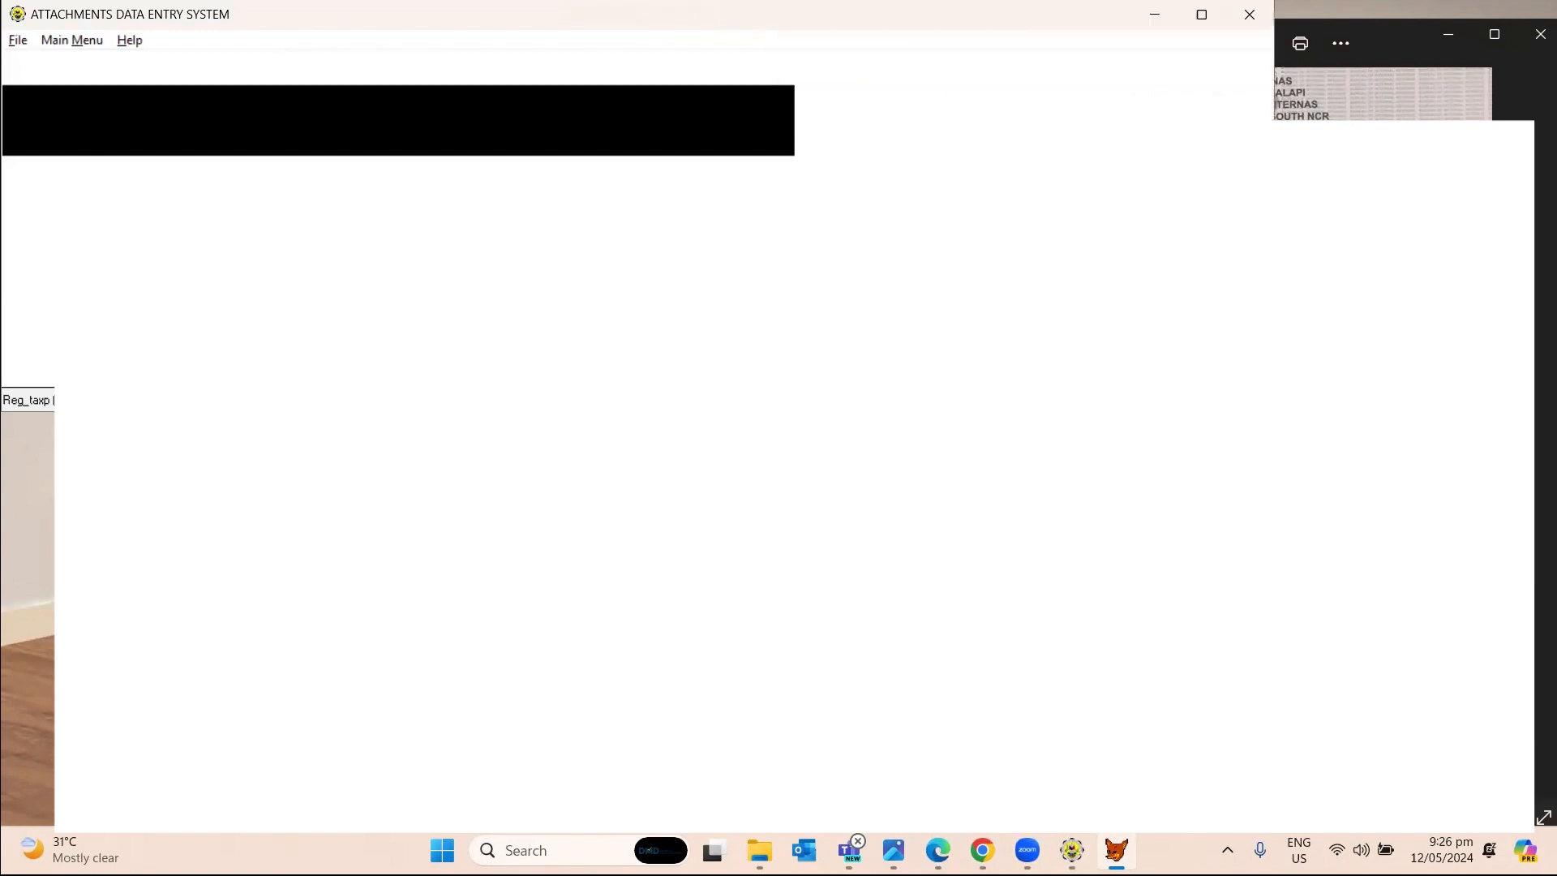
{"action": "left_click_drag", "start_coordinate": [1274, 454], "coordinate": [1135, 455]}
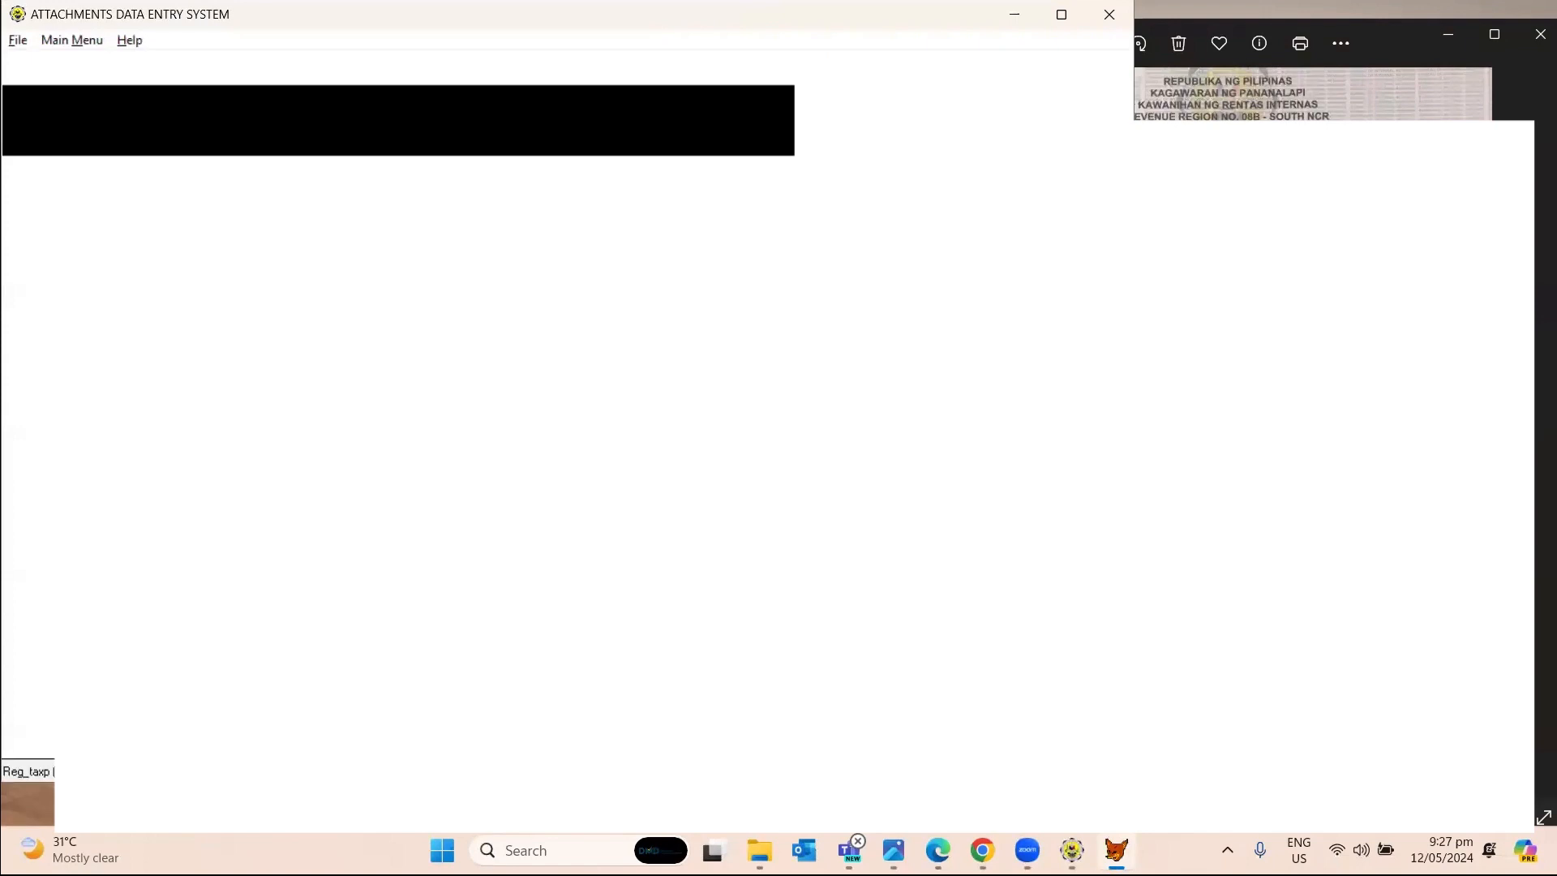
{"action": "left_click_drag", "start_coordinate": [567, 14], "coordinate": [274, 27]}
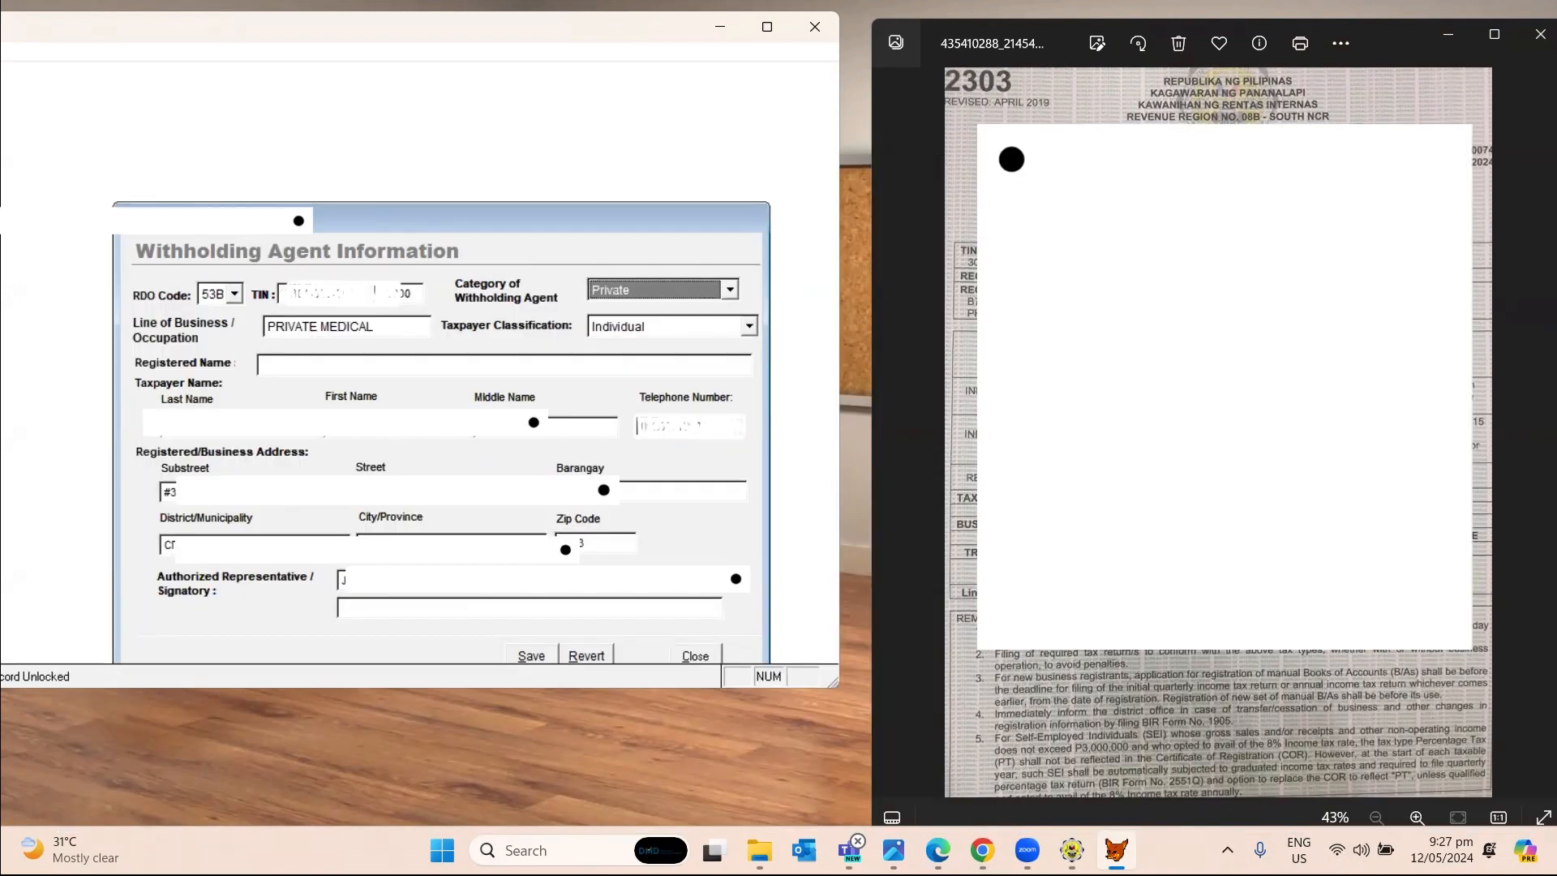
Replace Line of Business with 'insurance agent', turn on Caps Lock, and begin retyping the telephone number.
{"action": "left_click_drag", "start_coordinate": [410, 326], "coordinate": [227, 331]}
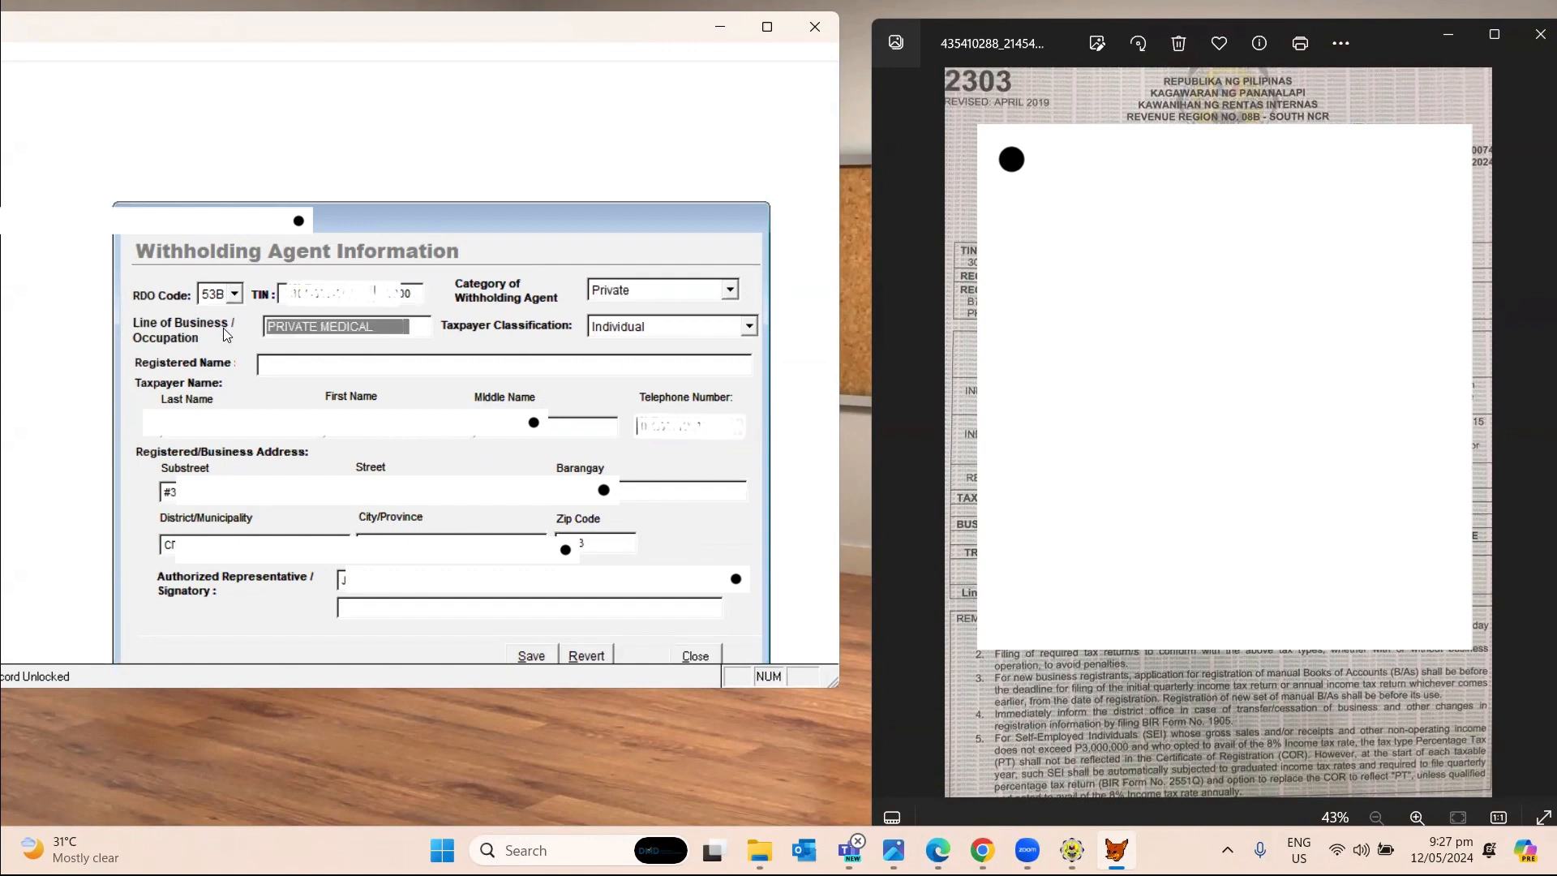
{"action": "type", "text": "insurance"}
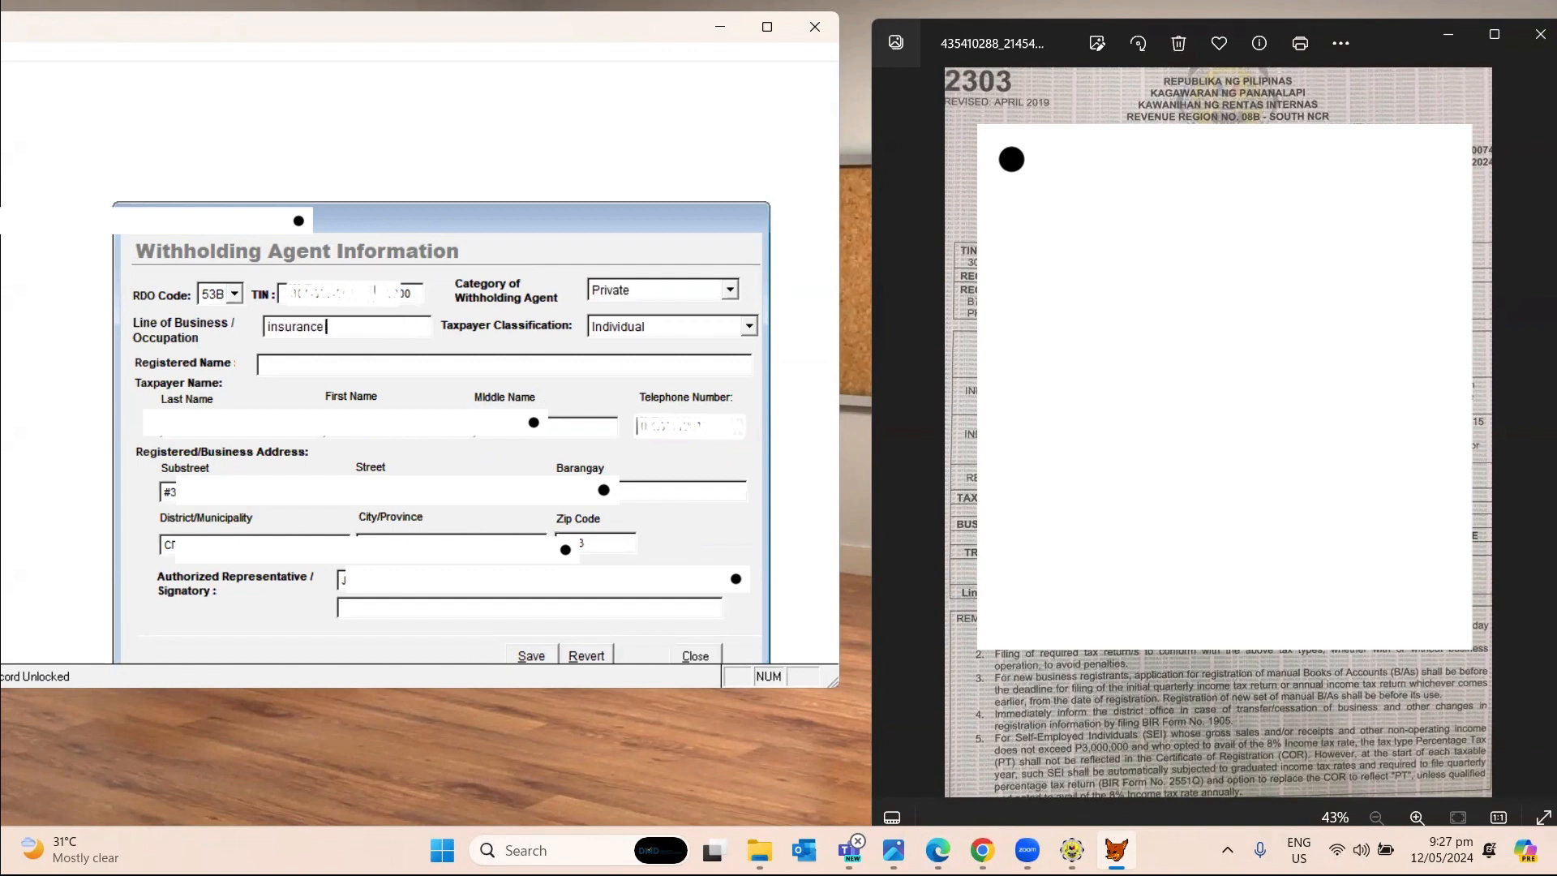
{"action": "type", "text": " agent"}
{"action": "key", "text": "Tab"}
{"action": "key", "text": "Tab"}
{"action": "key", "text": "Caps_Lock"}
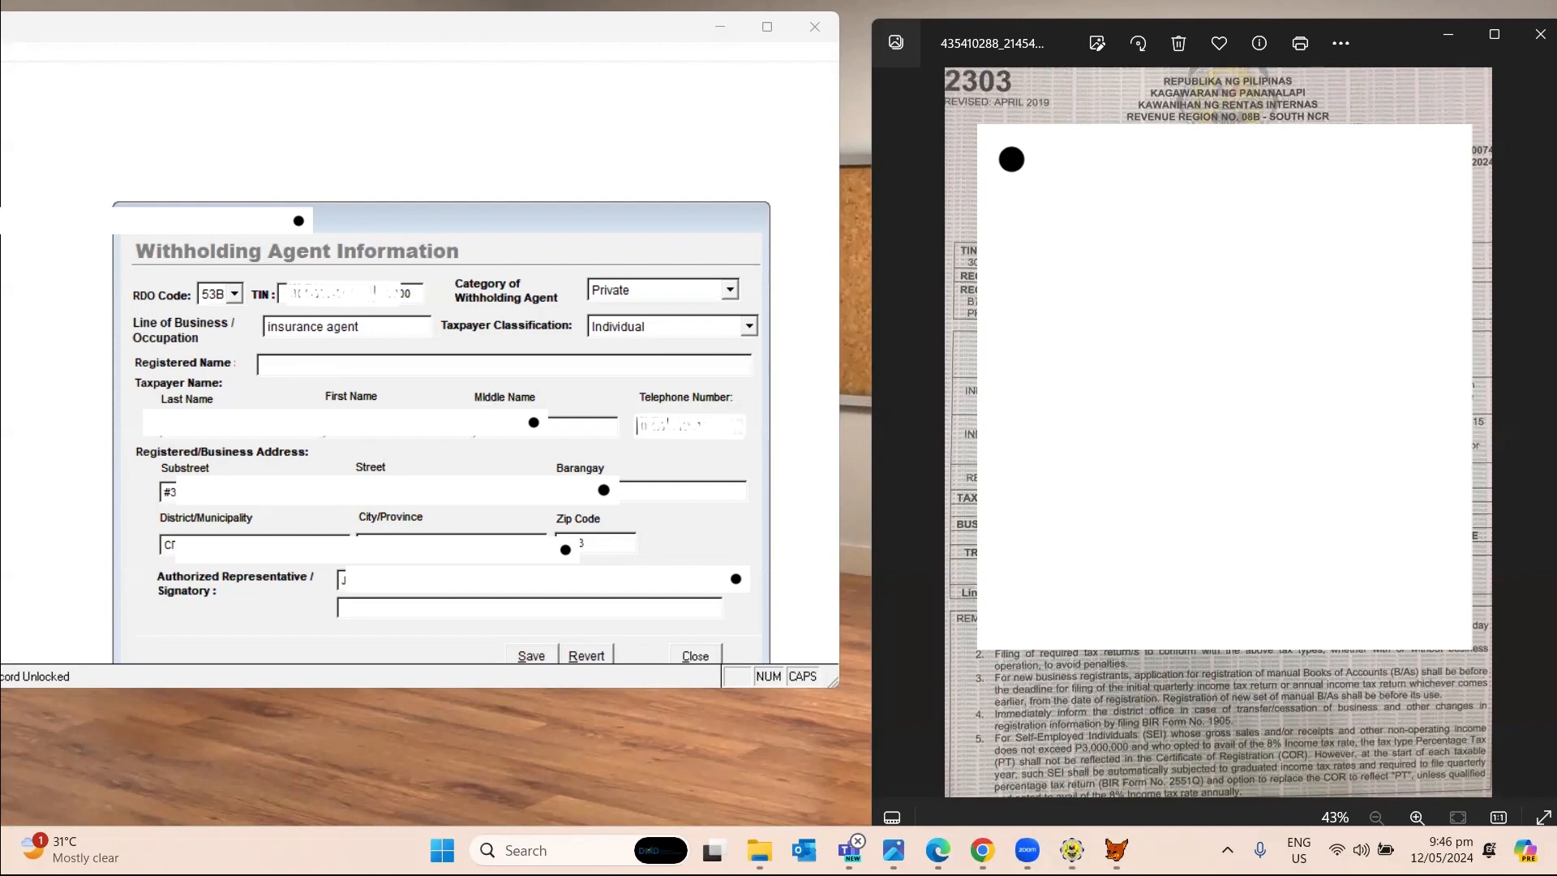
{"action": "left_click", "coordinate": [801, 446]}
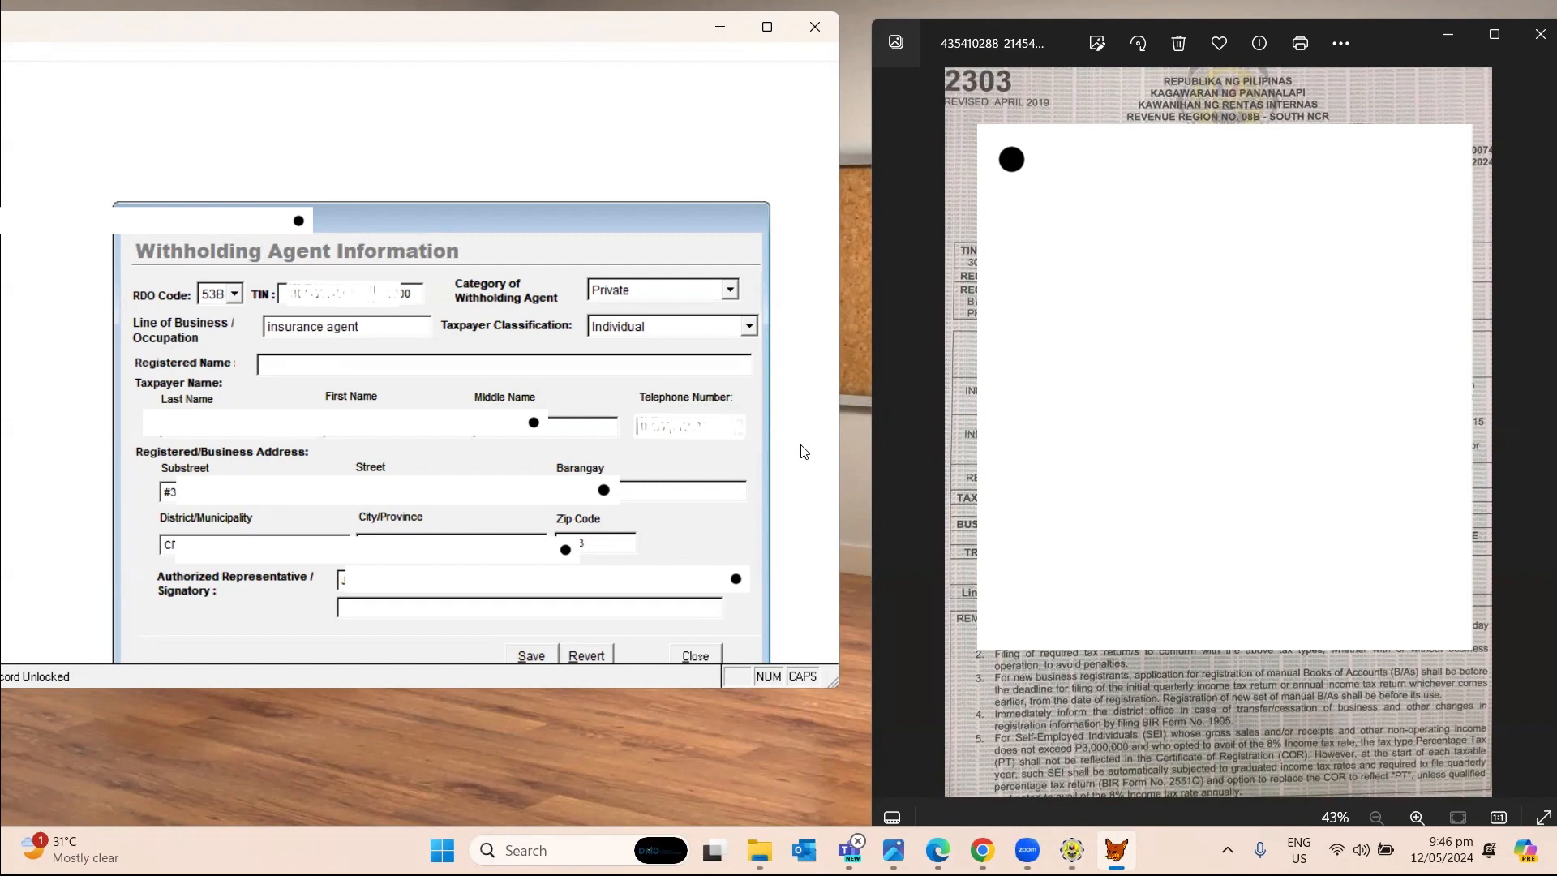
{"action": "key", "text": "Tab"}
{"action": "type", "text": "0"}
Overtype the substreet, barangay, district/municipality and zip code with the new registered address.
{"action": "key", "text": "Tab"}
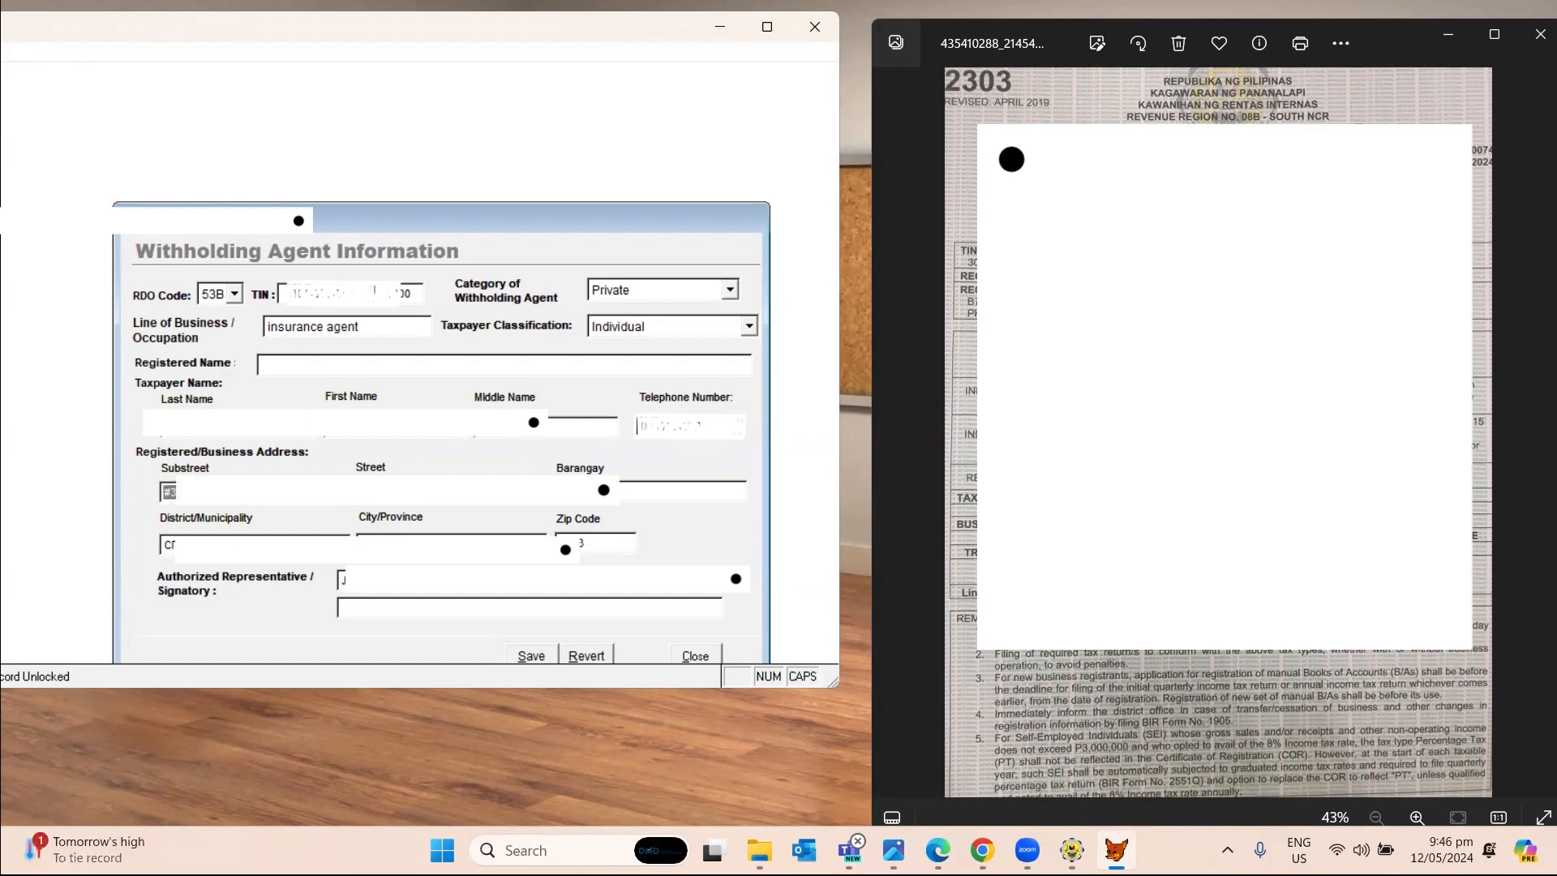
{"action": "key", "text": "BackSpace"}
{"action": "key", "text": "Tab"}
{"action": "type", "text": "C"}
{"action": "key", "text": "Tab"}
{"action": "type", "text": "1"}
{"action": "type", "text": "3"}
{"action": "key", "text": "Tab"}
{"action": "key", "text": "Tab"}
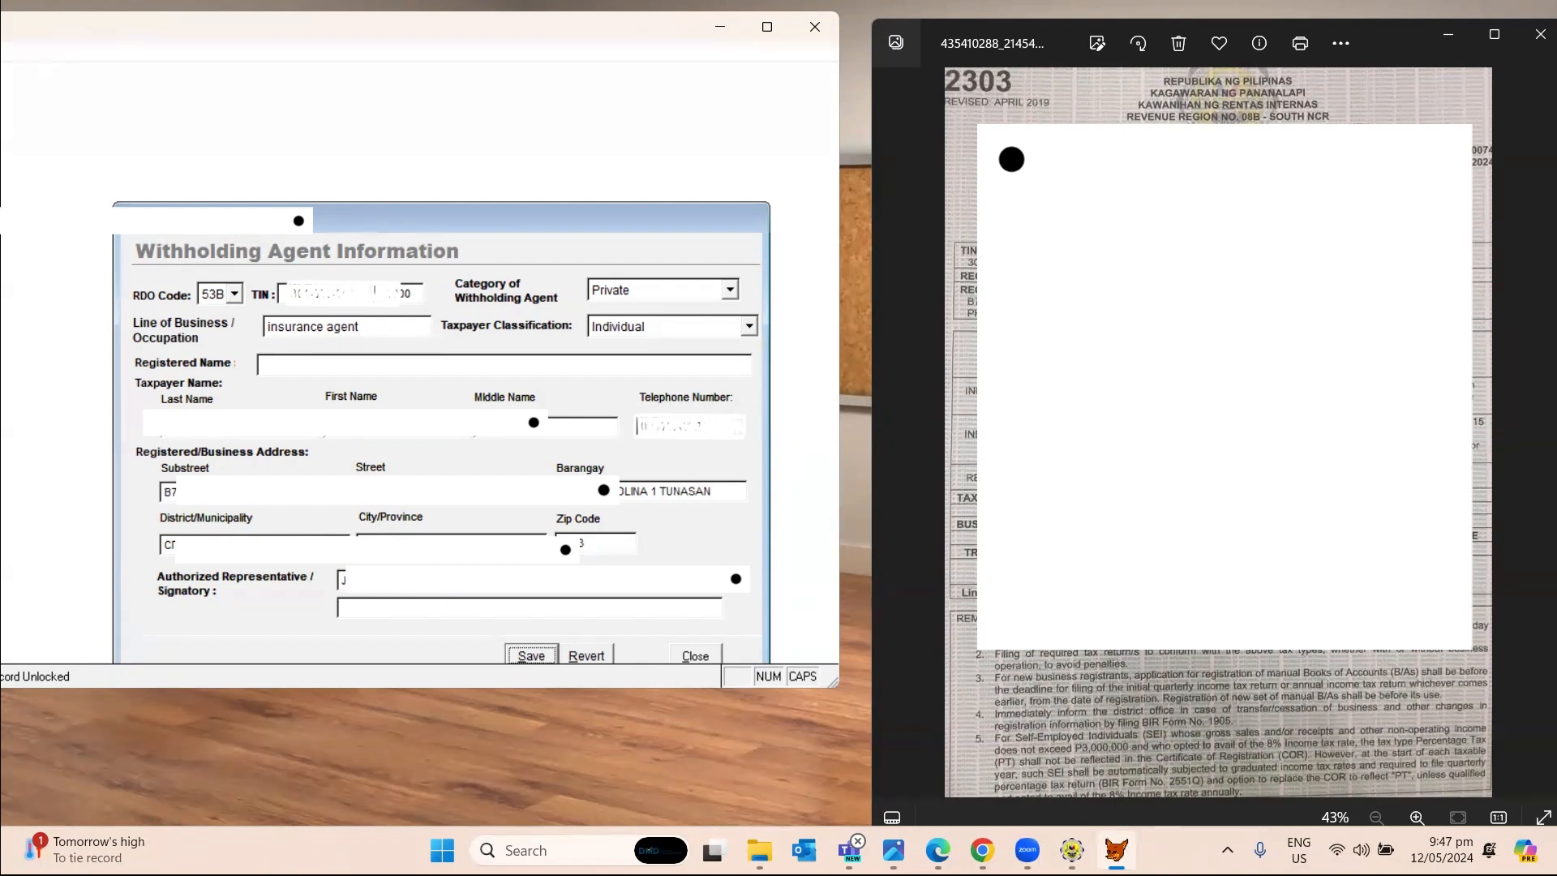
Select the authorized representative's name and enlarge the window to show the form's buttons.
{"action": "left_click", "coordinate": [460, 582]}
{"action": "left_click_drag", "start_coordinate": [327, 592], "coordinate": [322, 569]}
{"action": "left_click_drag", "start_coordinate": [521, 692], "coordinate": [501, 799]}
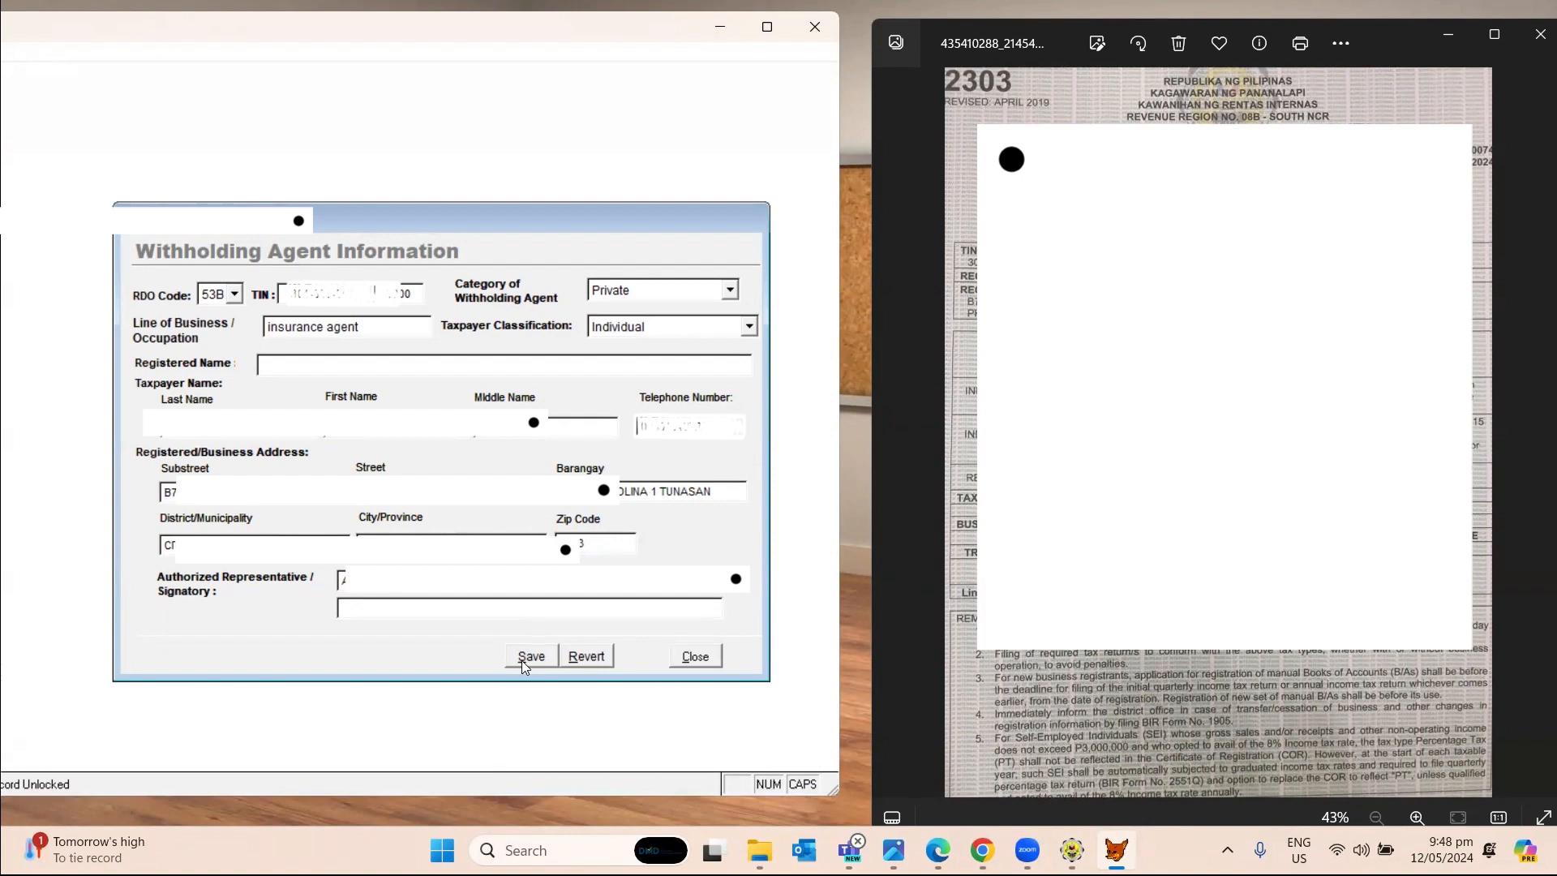
Save and close the updated withholding agent information, then maximize the application window.
{"action": "left_click", "coordinate": [527, 656]}
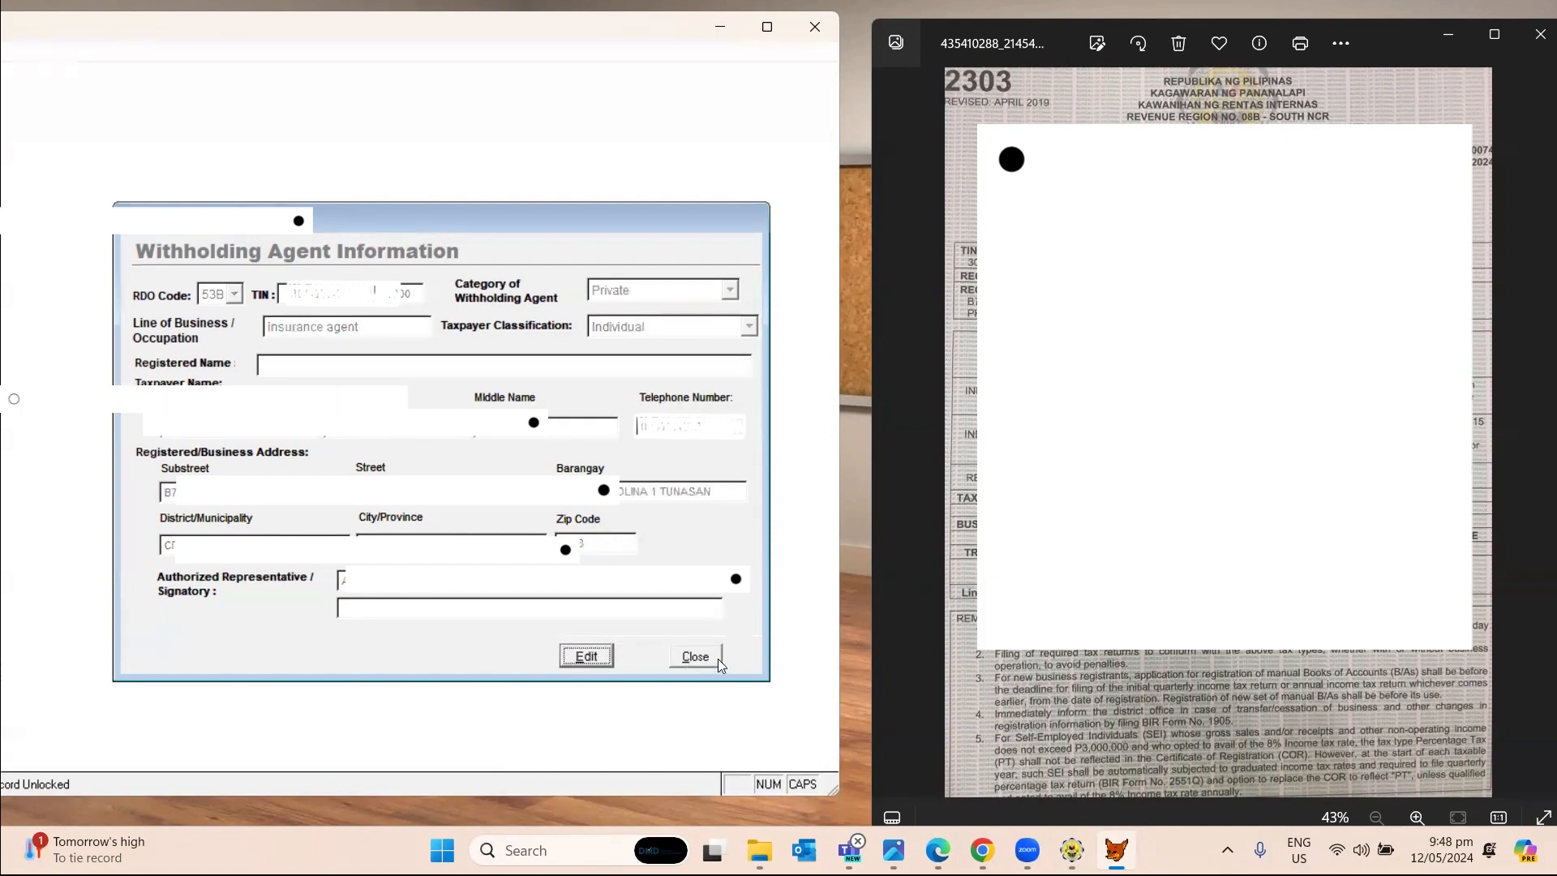
{"action": "left_click", "coordinate": [718, 659]}
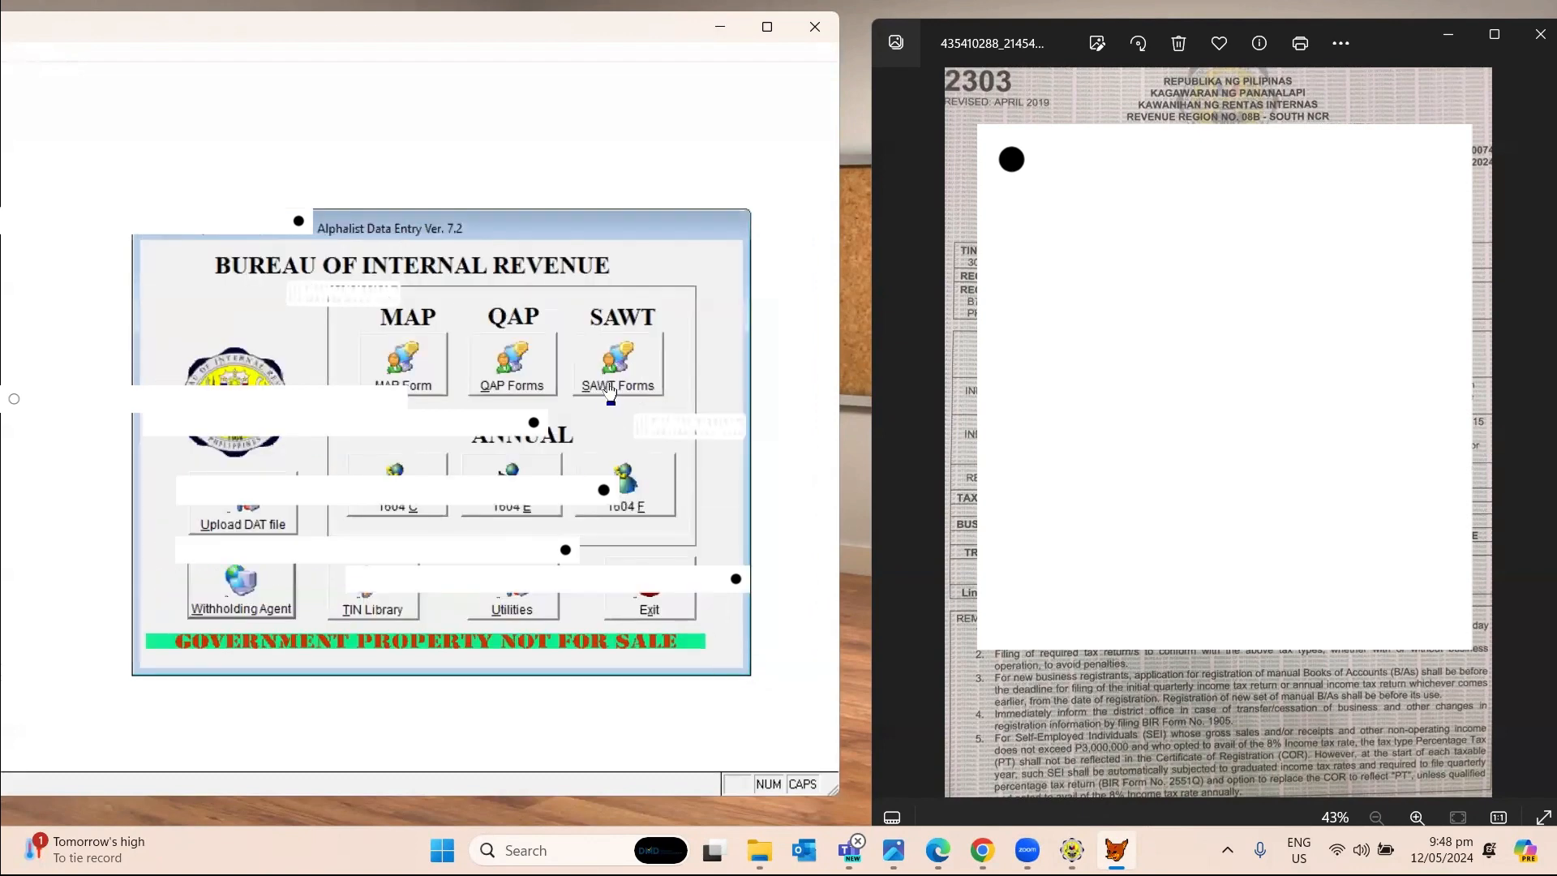
{"action": "left_click", "coordinate": [610, 389]}
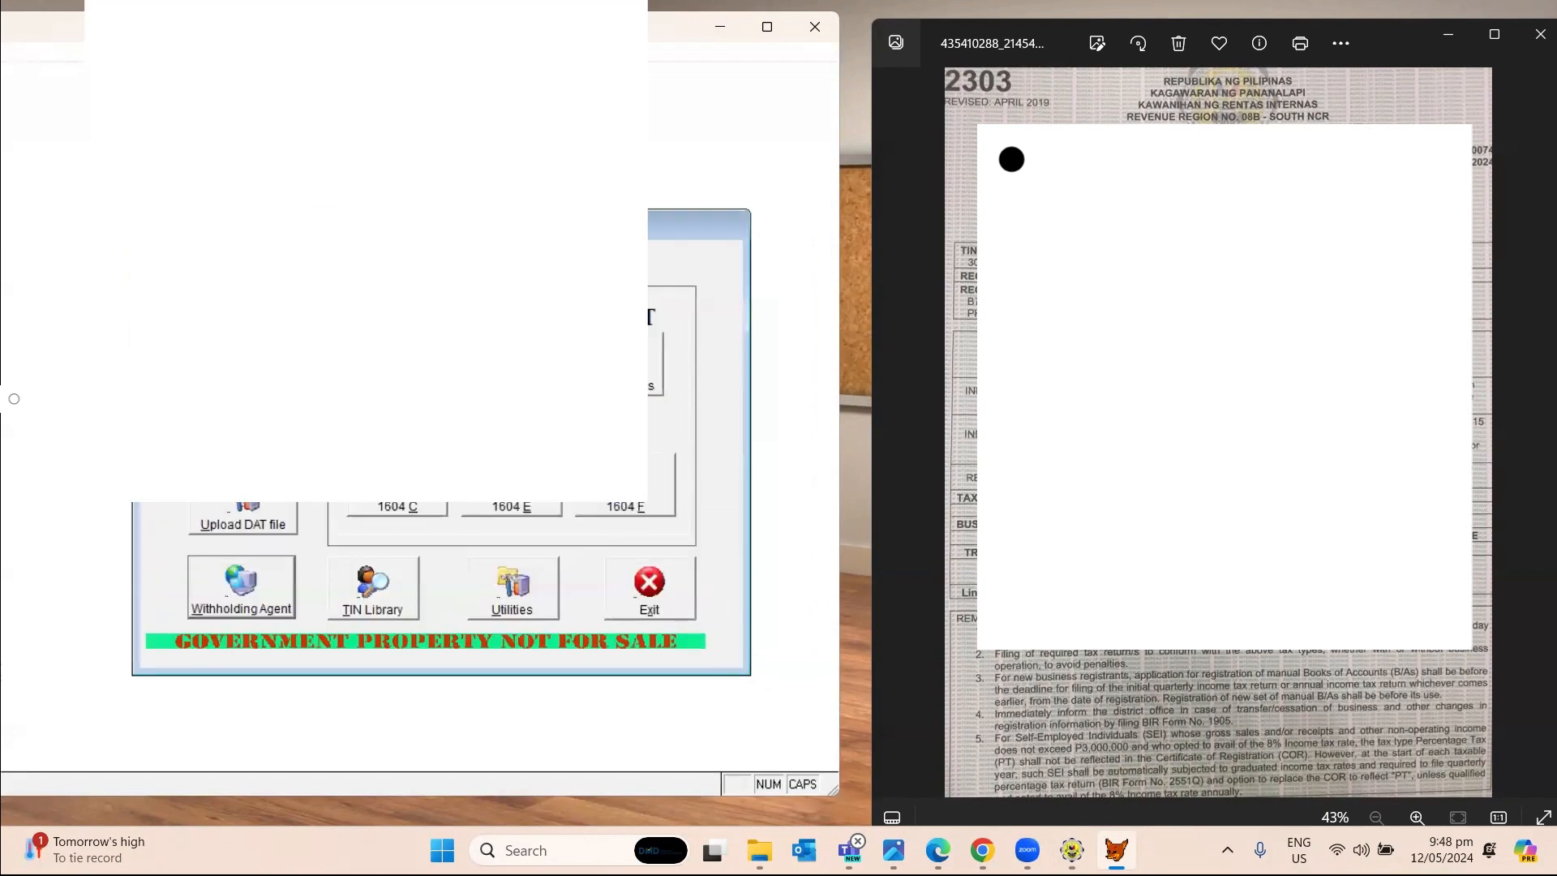
{"action": "left_click", "coordinate": [764, 29]}
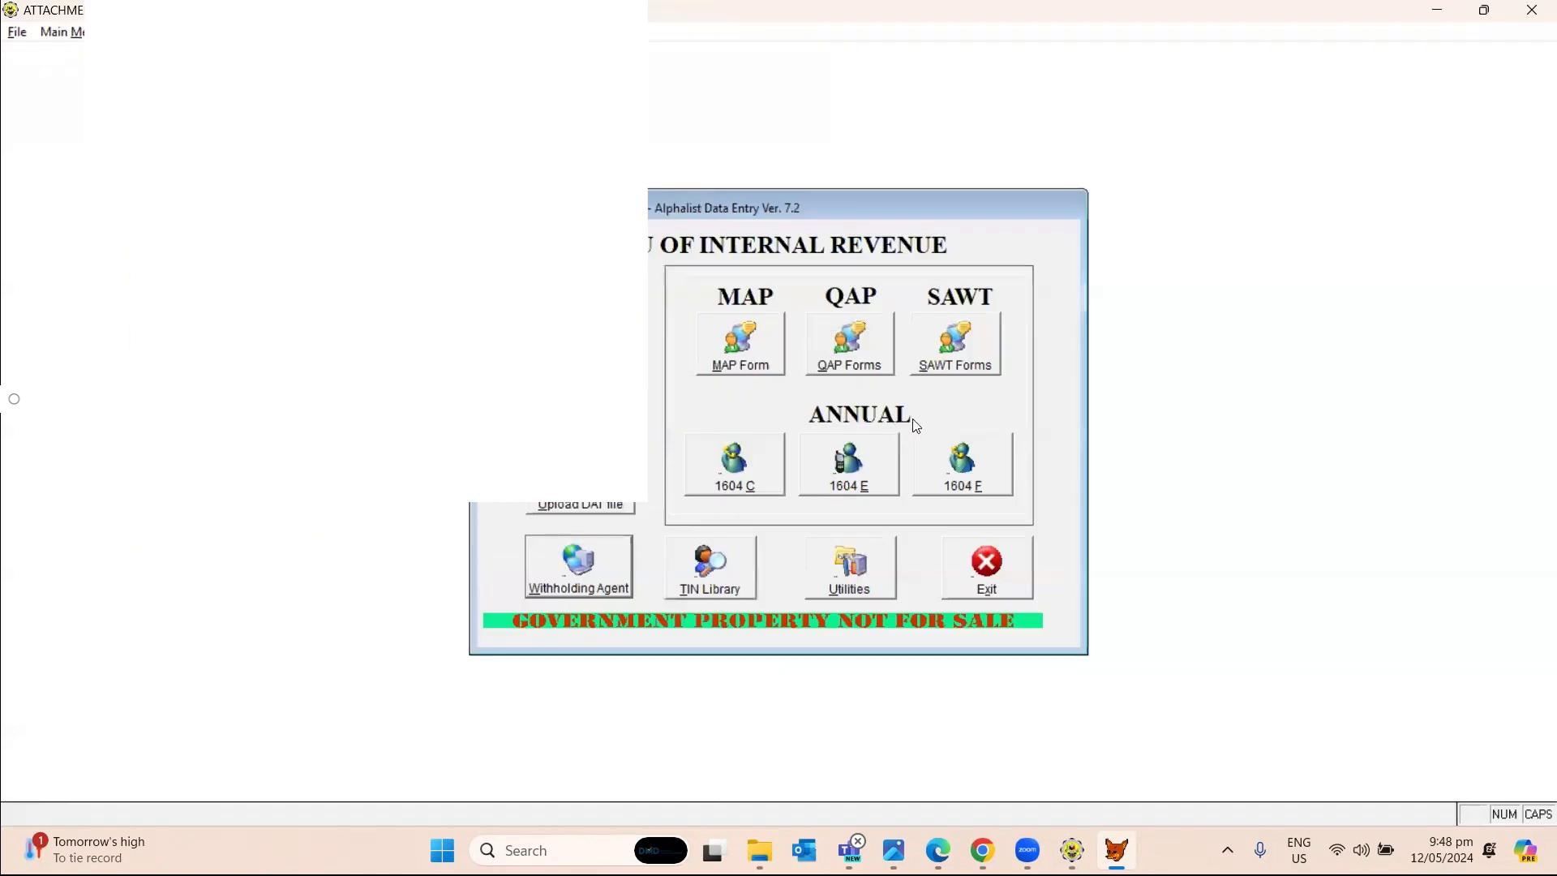
In SAWT Forms, choose form 1701Q and start Add/Update for the attachment.
{"action": "left_click", "coordinate": [963, 369]}
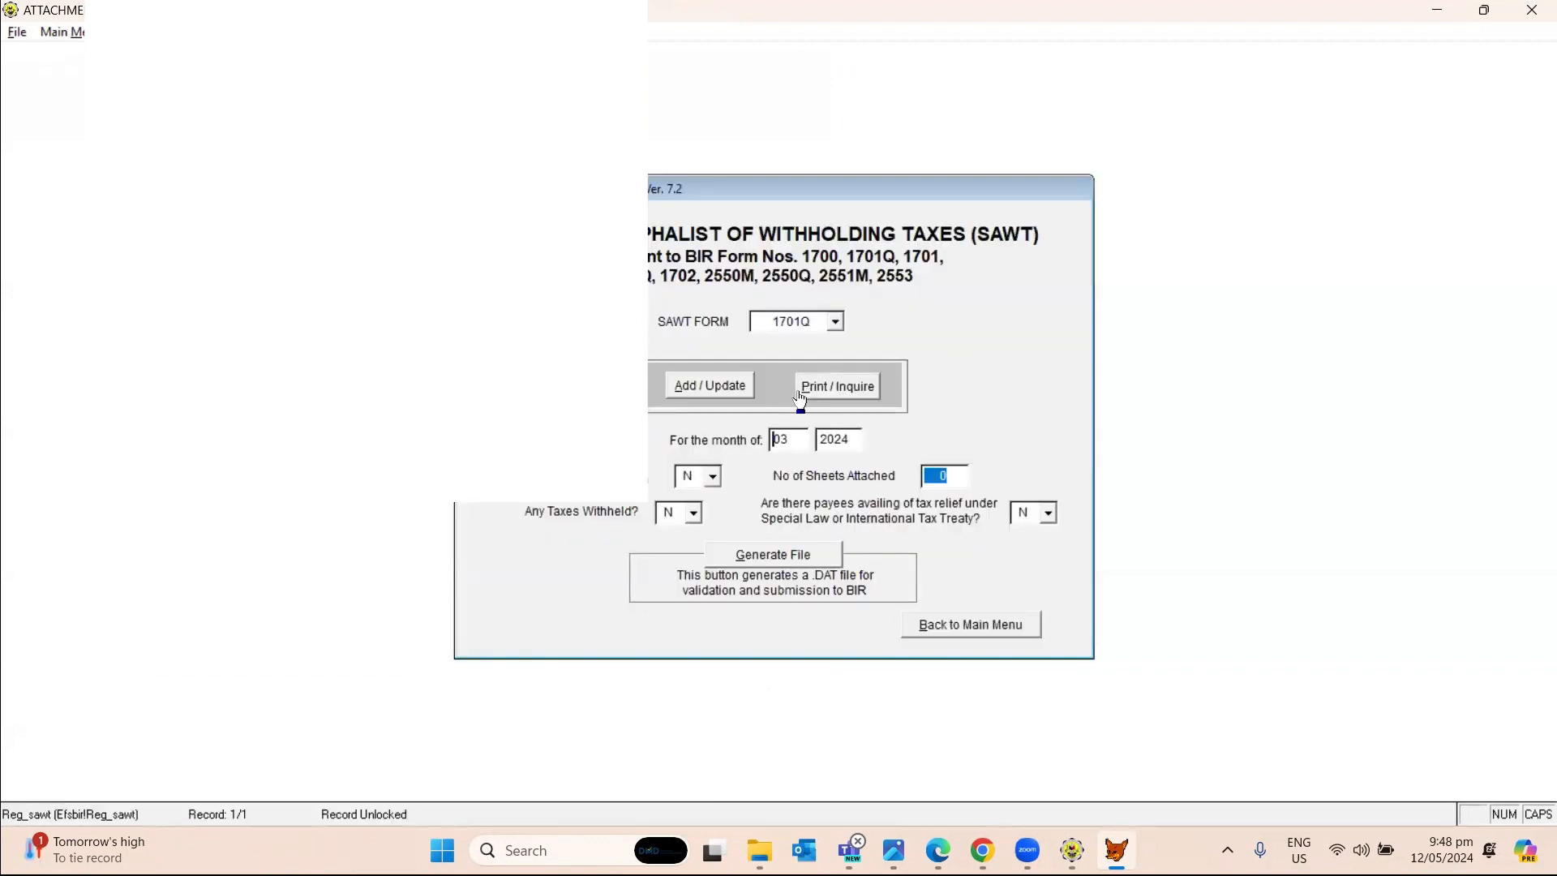
{"action": "left_click", "coordinate": [807, 327]}
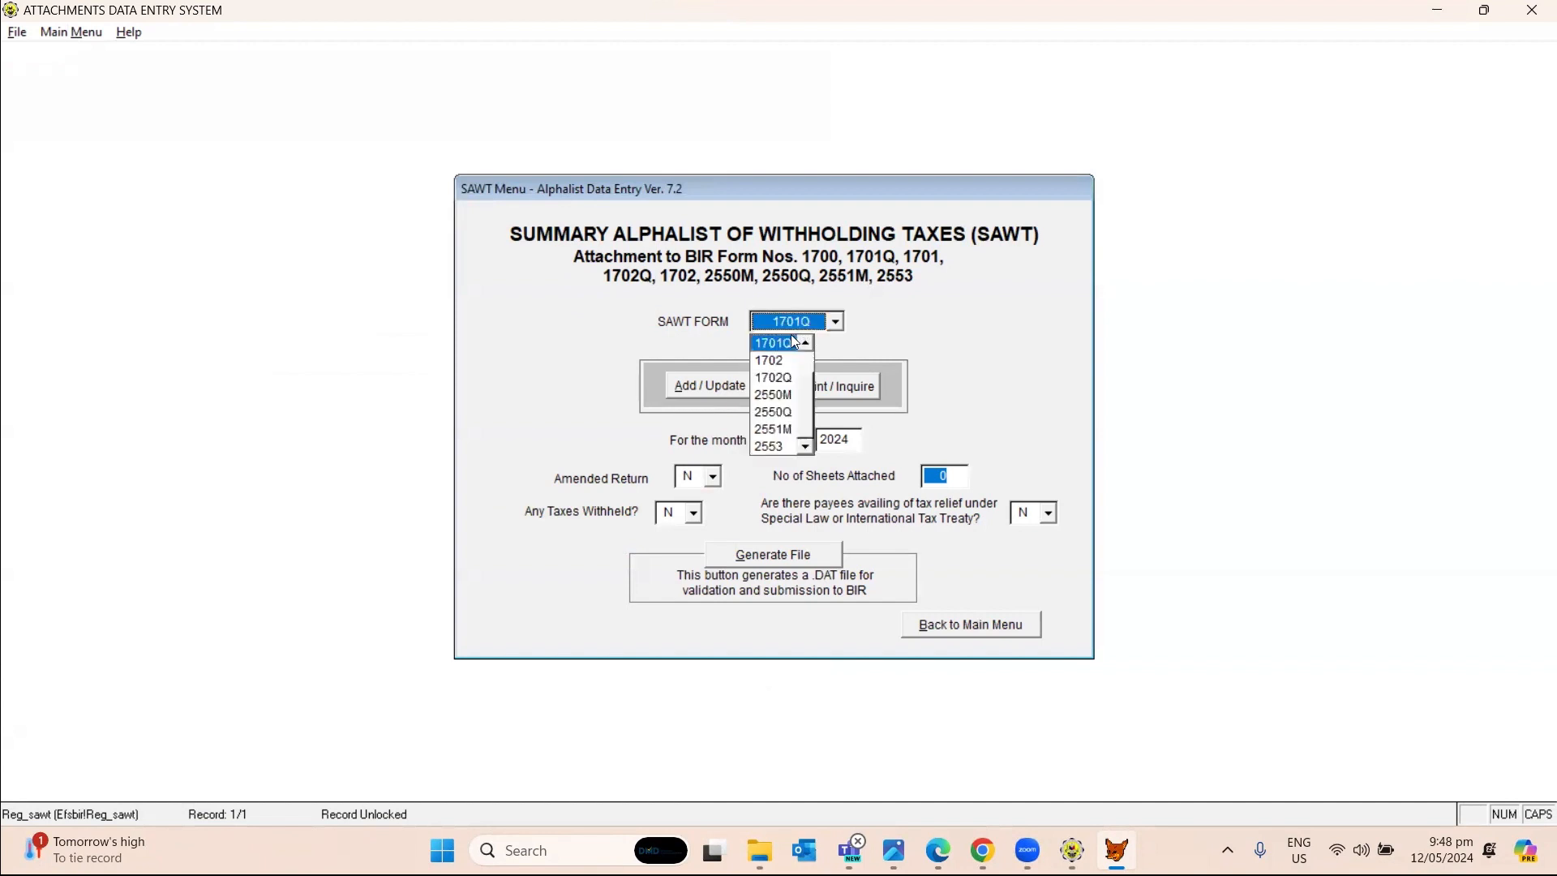
{"action": "left_click", "coordinate": [788, 344]}
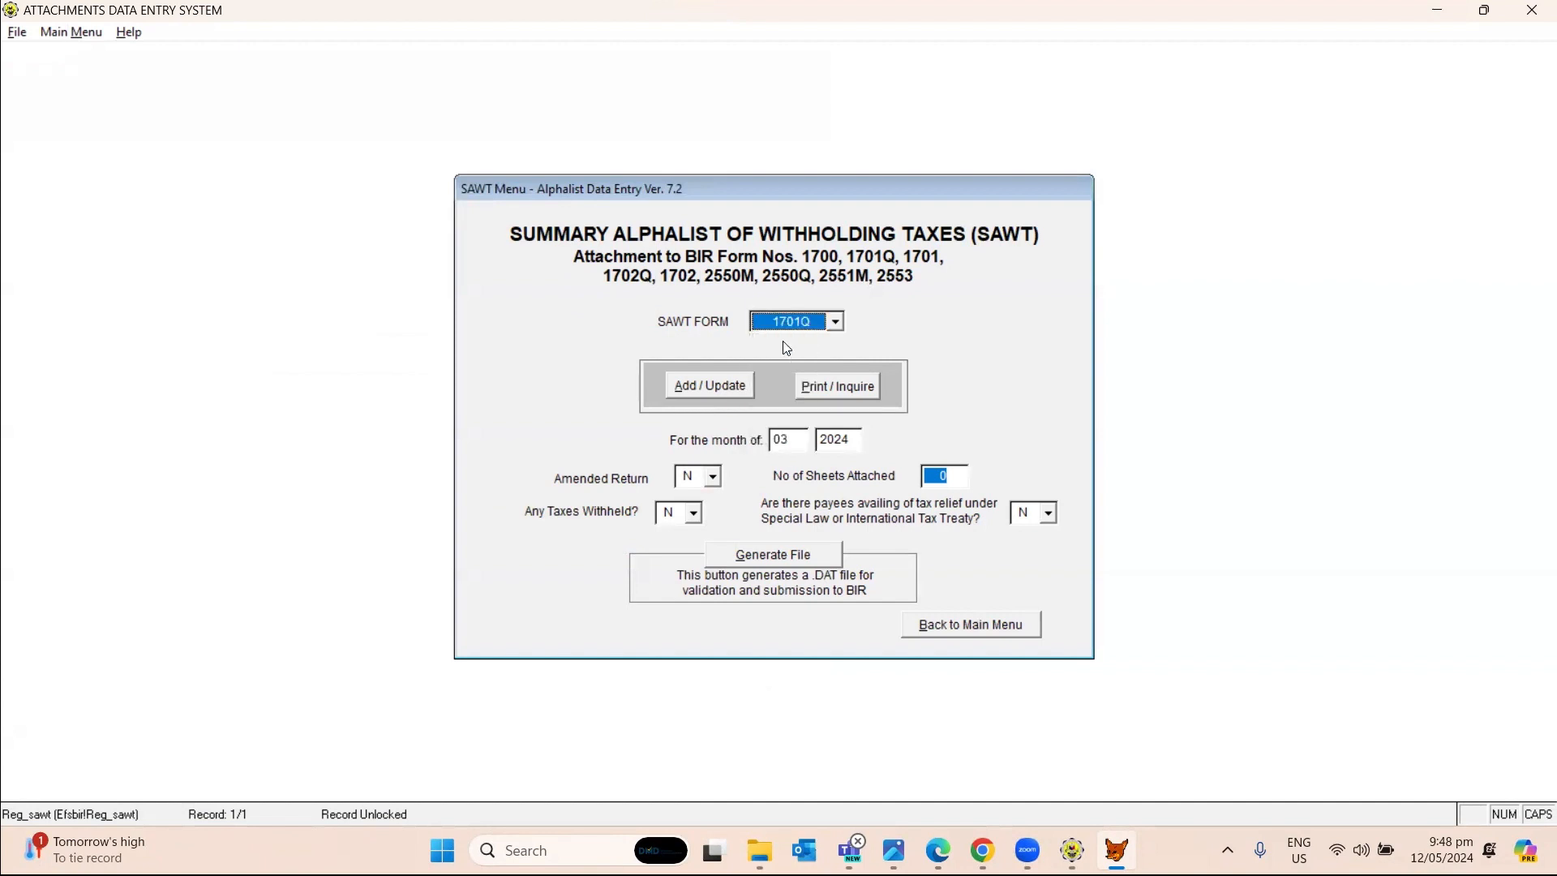
{"action": "left_click", "coordinate": [708, 388]}
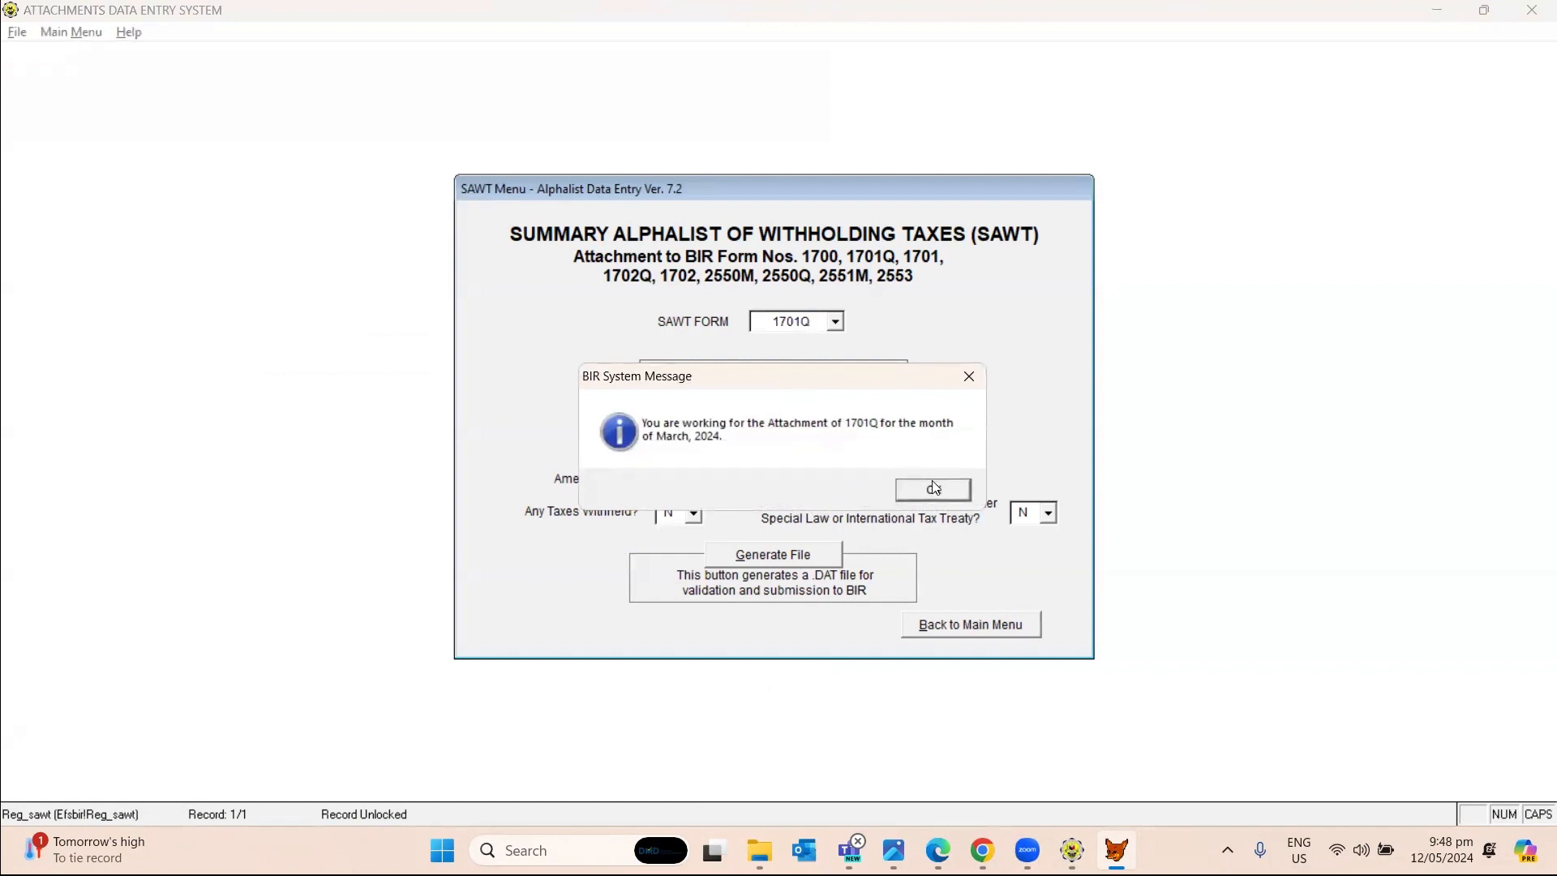
Acknowledge the March 2024 message and delete all four existing payor records.
{"action": "left_click", "coordinate": [927, 497]}
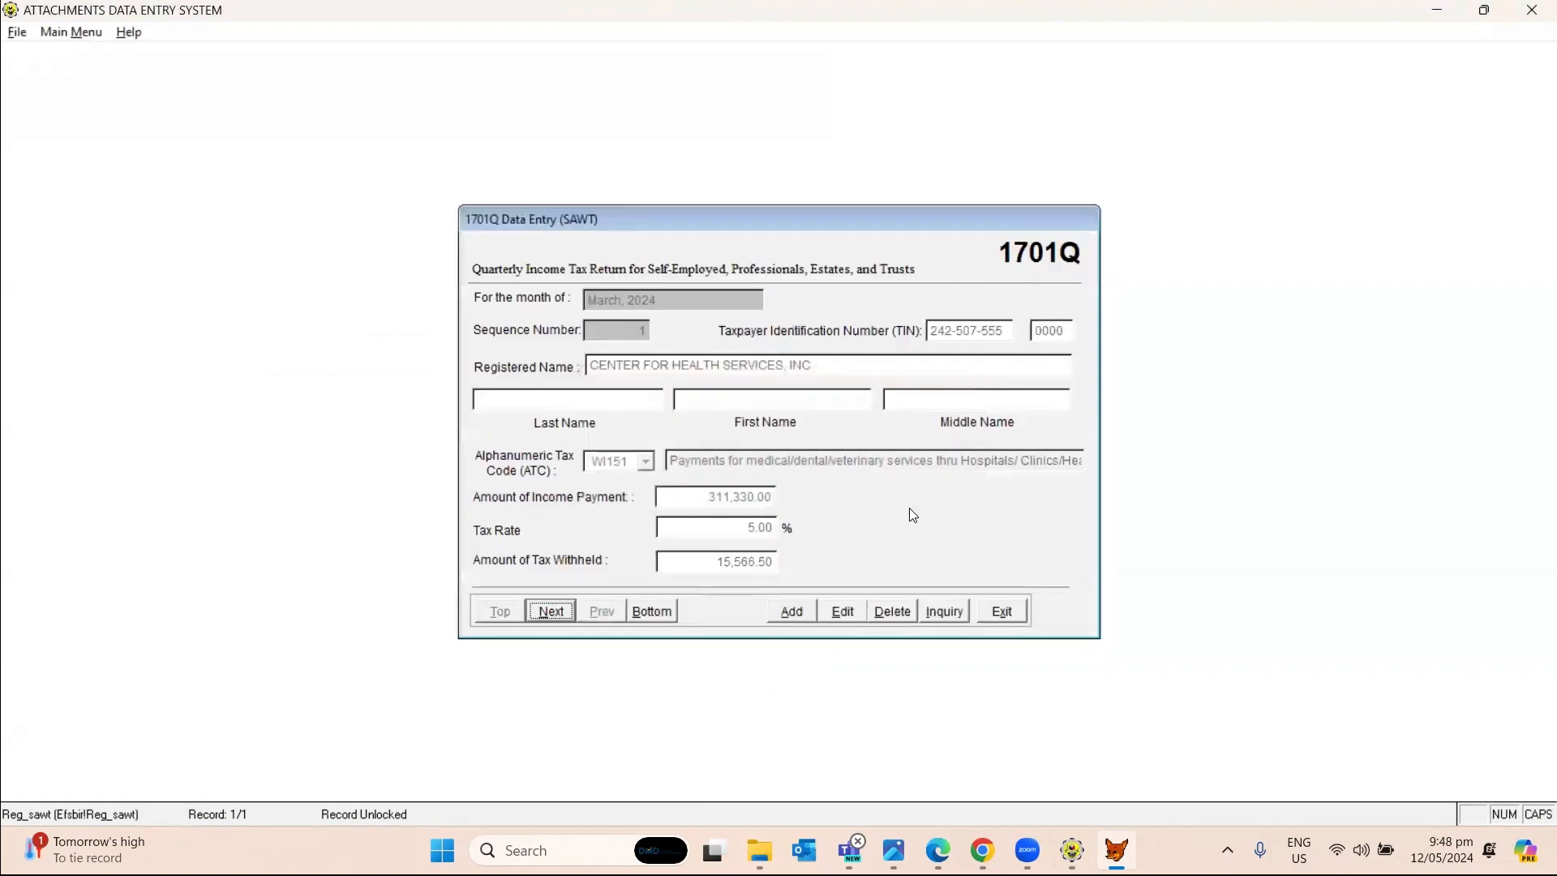
{"action": "left_click", "coordinate": [892, 613]}
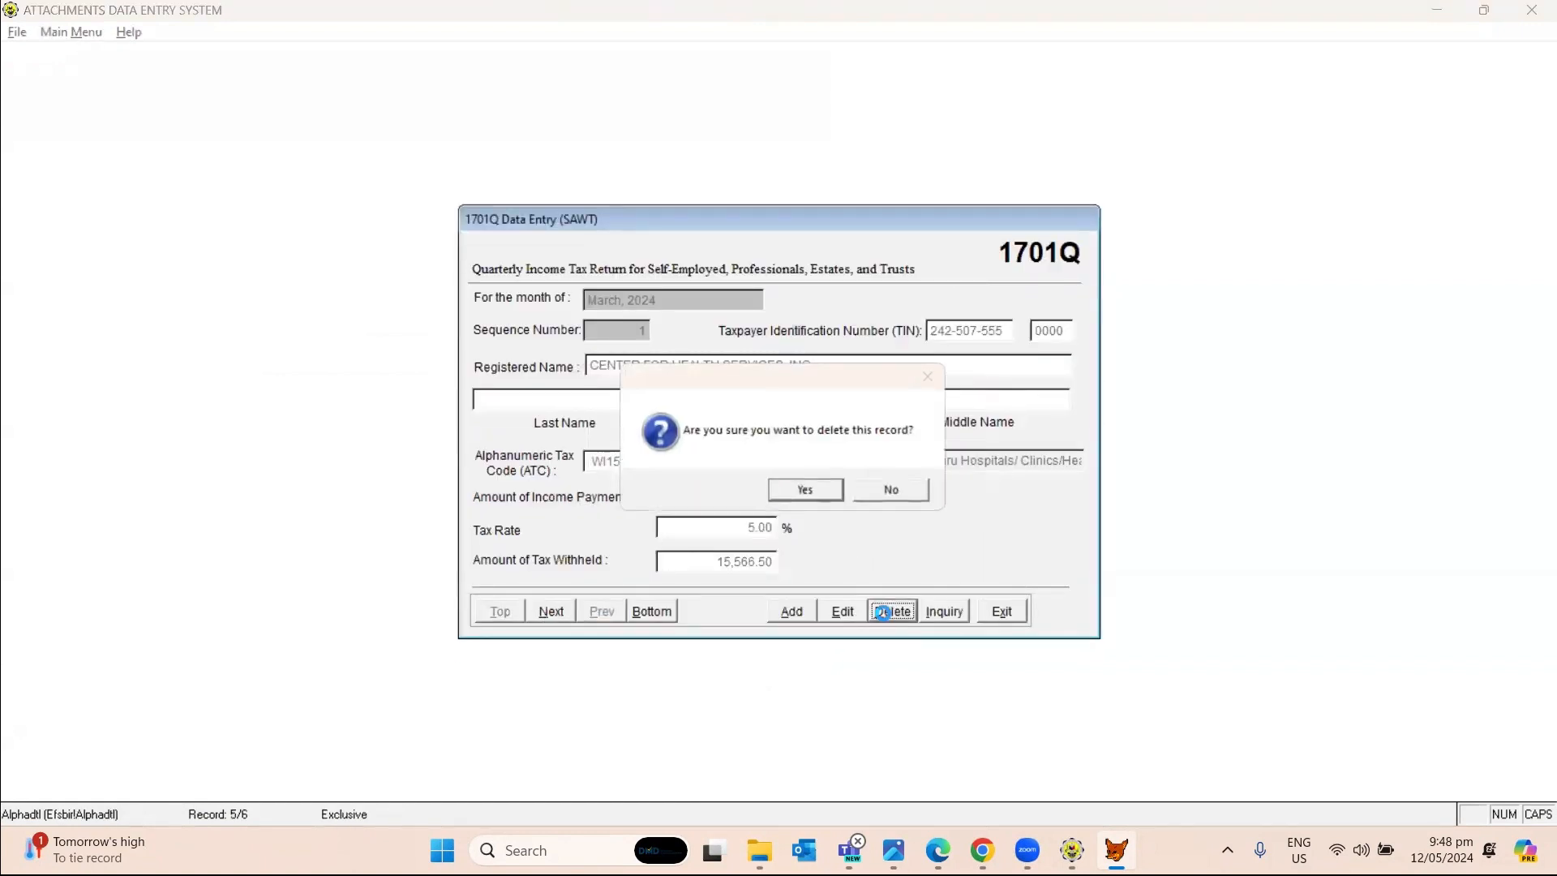
{"action": "left_click", "coordinate": [805, 490]}
{"action": "left_click", "coordinate": [893, 612]}
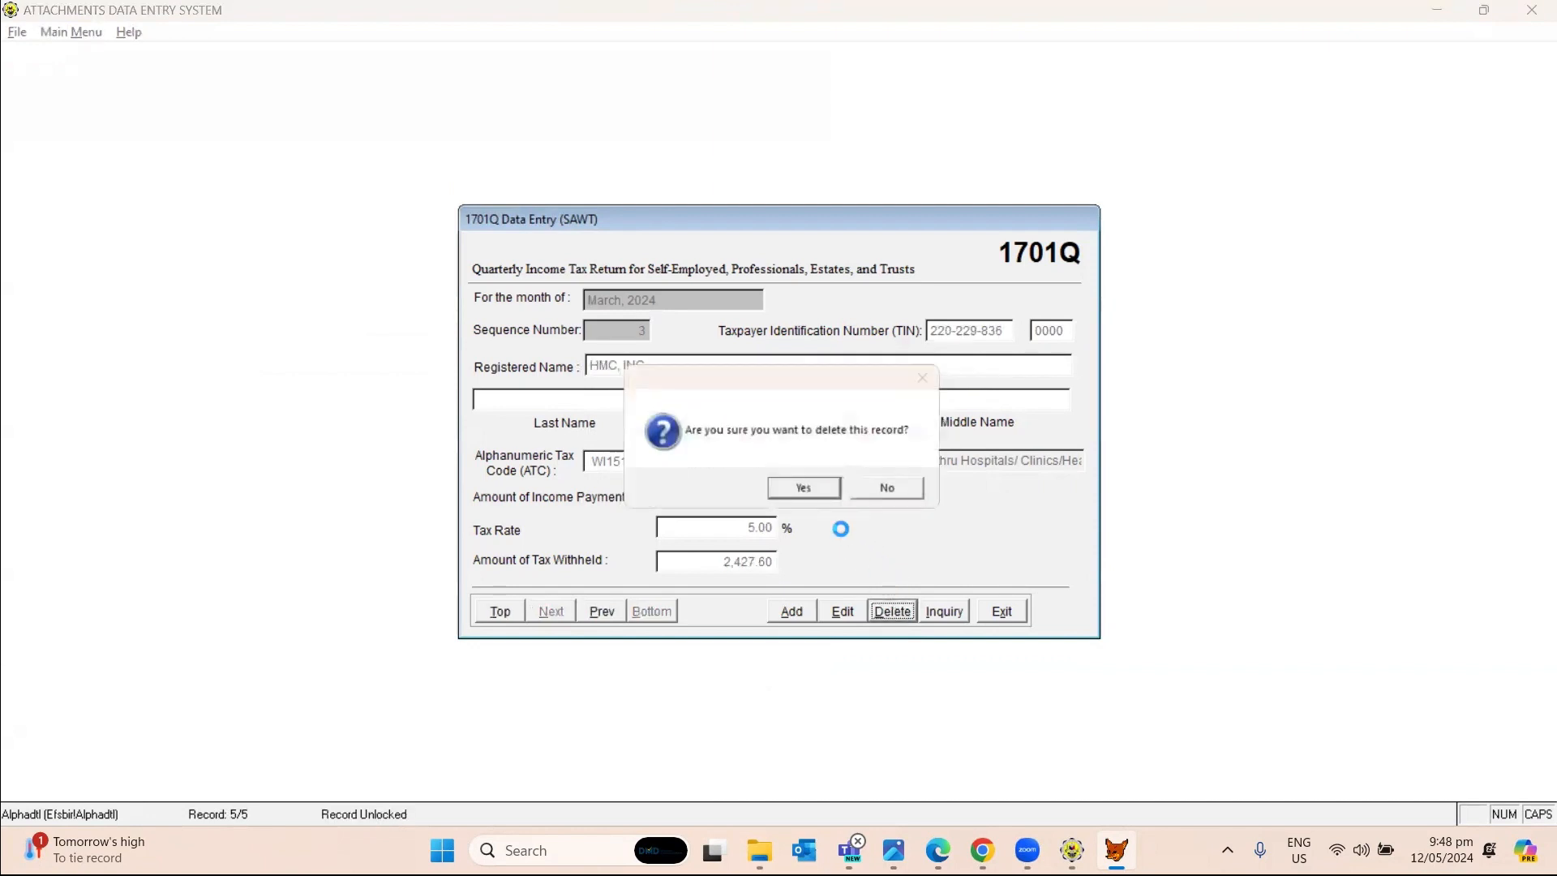
{"action": "left_click", "coordinate": [791, 493]}
{"action": "left_click", "coordinate": [893, 612]}
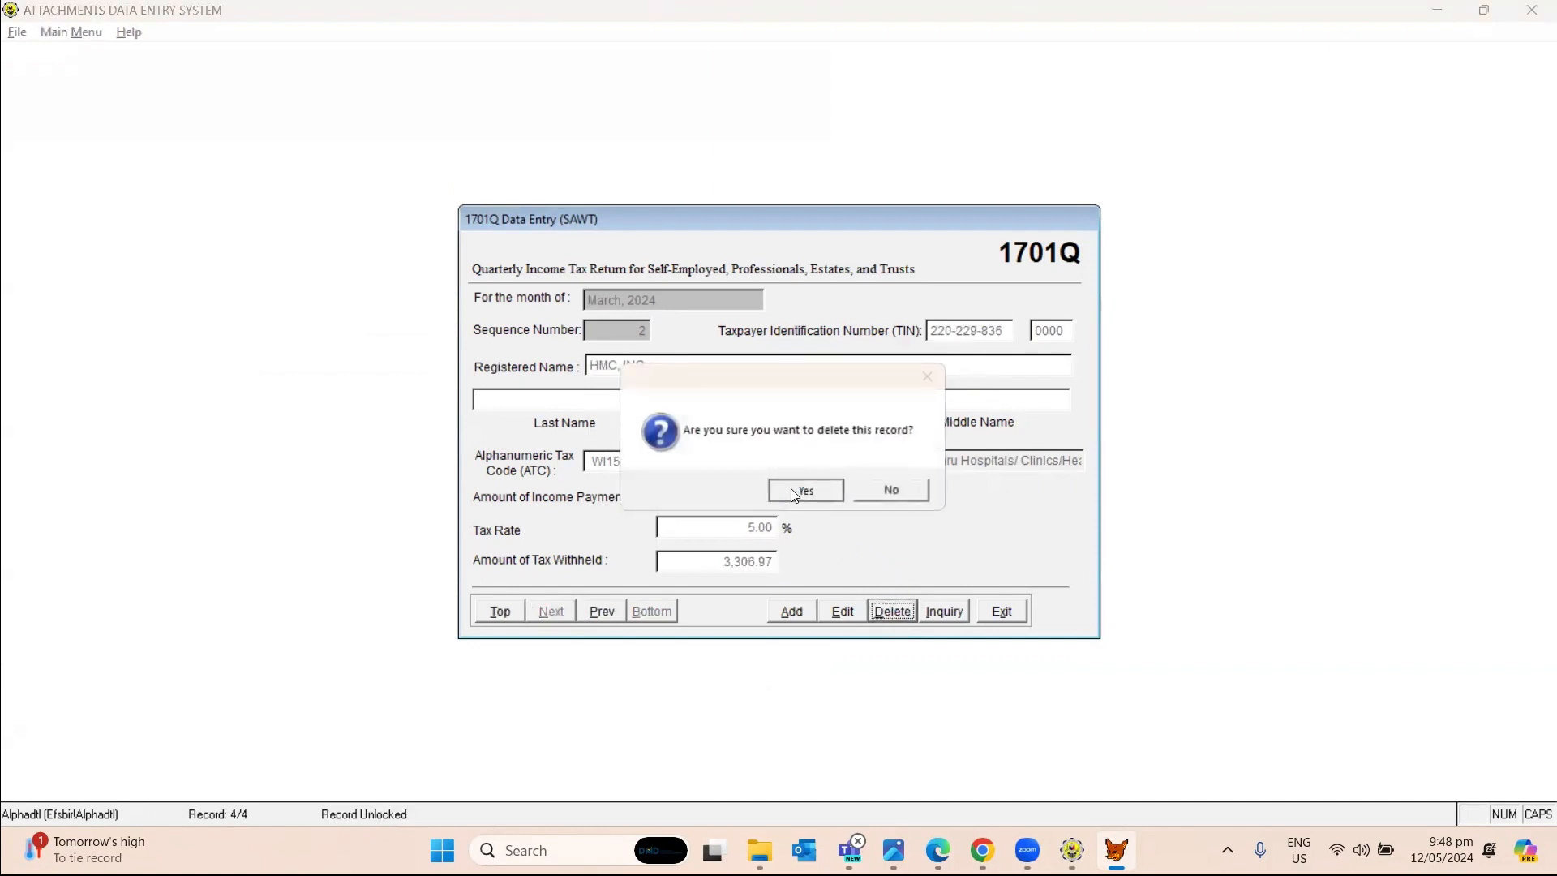
{"action": "left_click", "coordinate": [805, 490]}
{"action": "left_click", "coordinate": [893, 613]}
{"action": "left_click", "coordinate": [805, 490]}
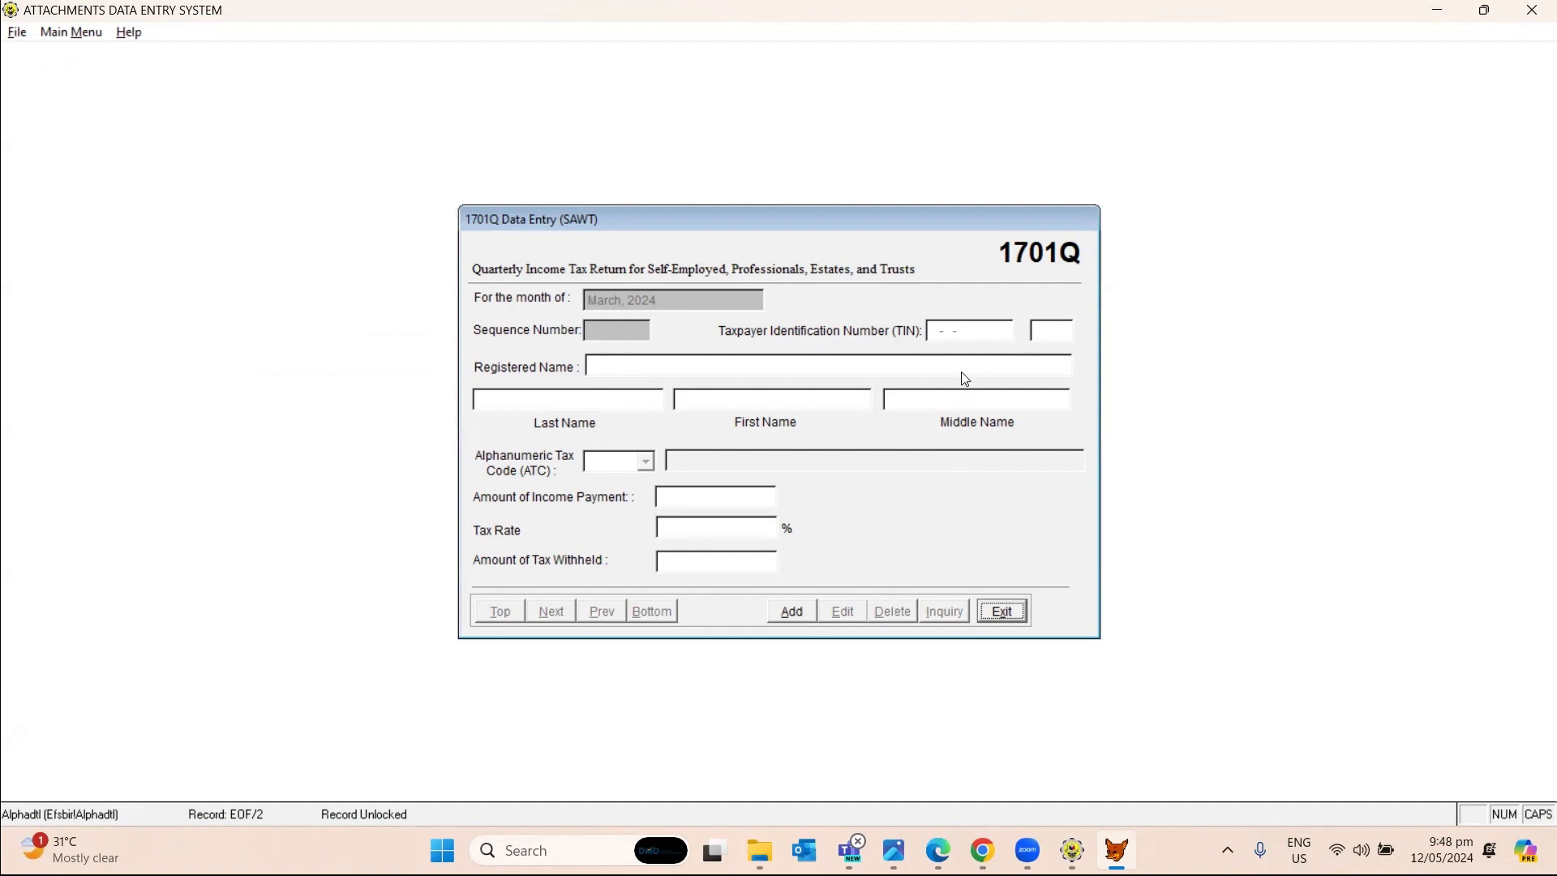
Start a new payor record and enter the payor's TIN and branch code from the certificate.
{"action": "left_click", "coordinate": [792, 611]}
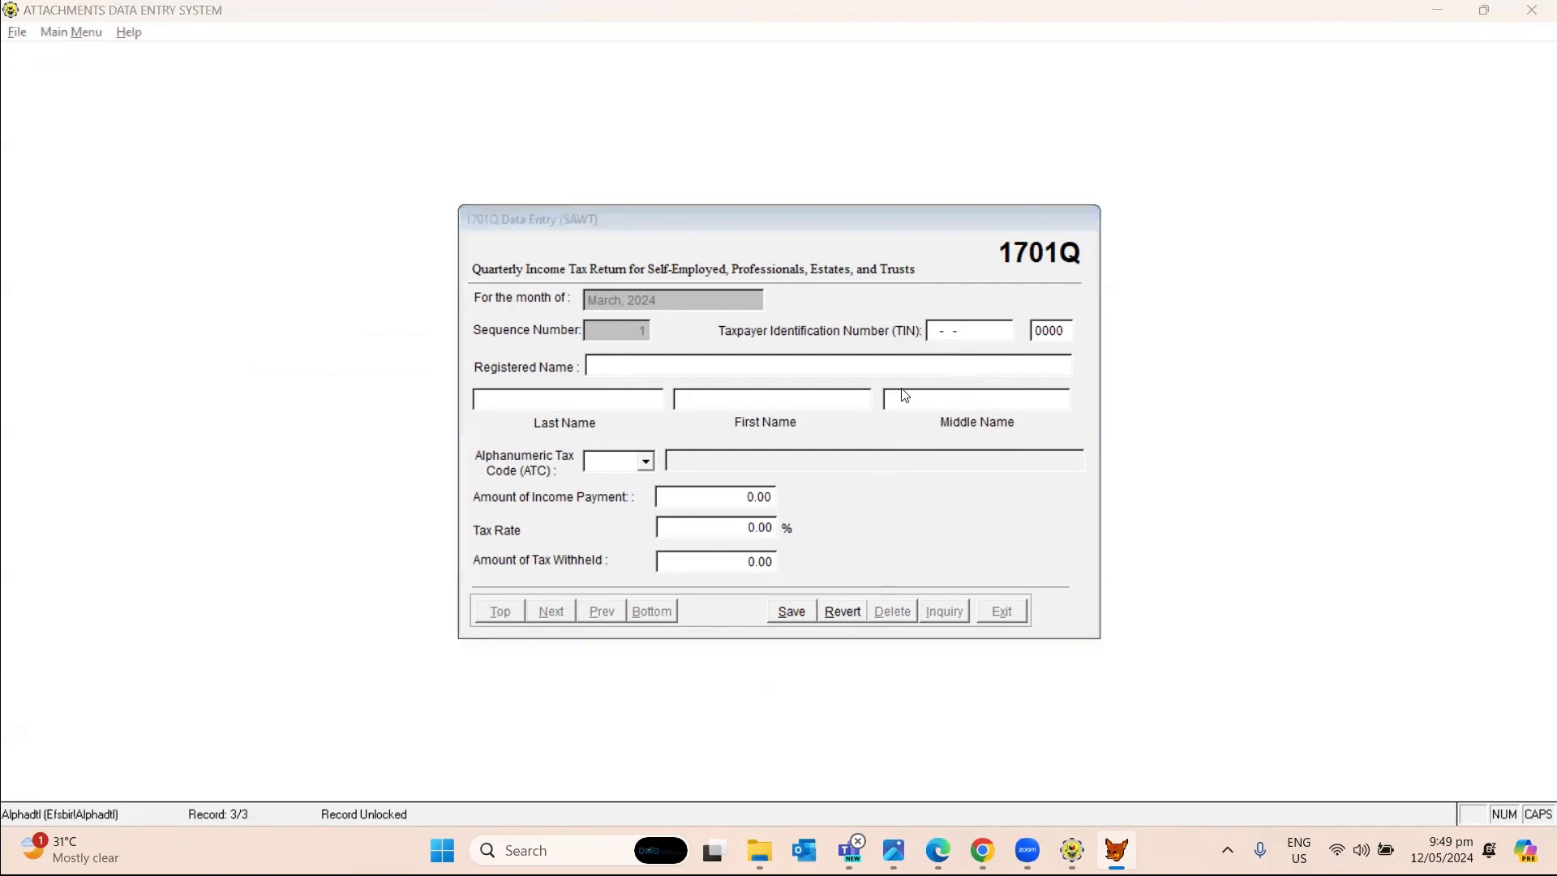
{"action": "key", "text": "alt+Tab"}
{"action": "key", "text": "alt+Tab"}
{"action": "key", "text": "alt+Tab"}
{"action": "key", "text": "alt+Tab"}
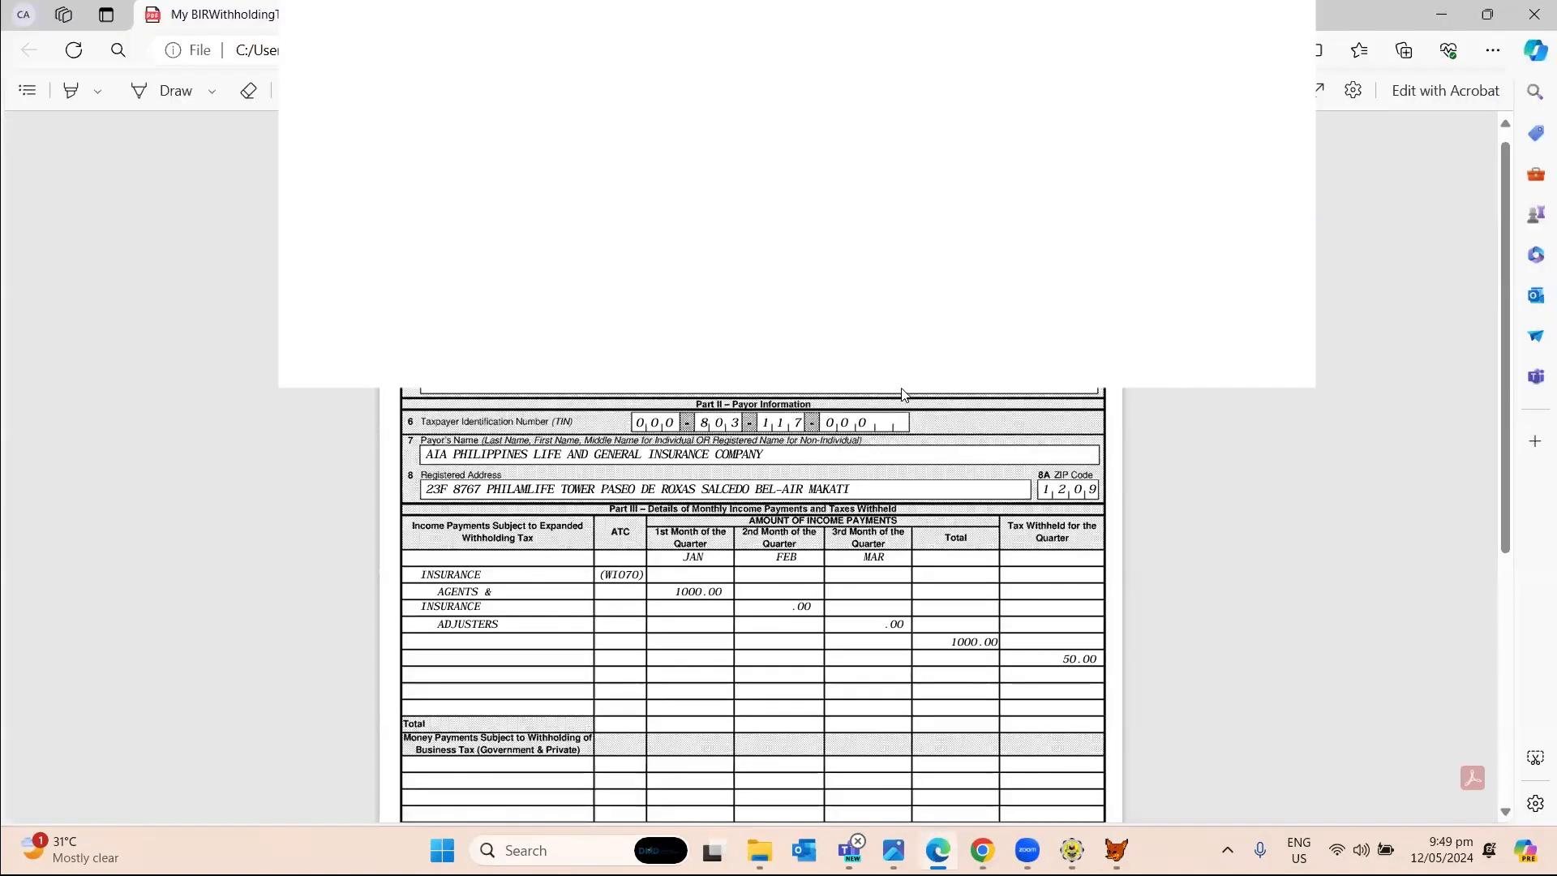
{"action": "key", "text": "alt+Tab"}
{"action": "type", "text": "0803"}
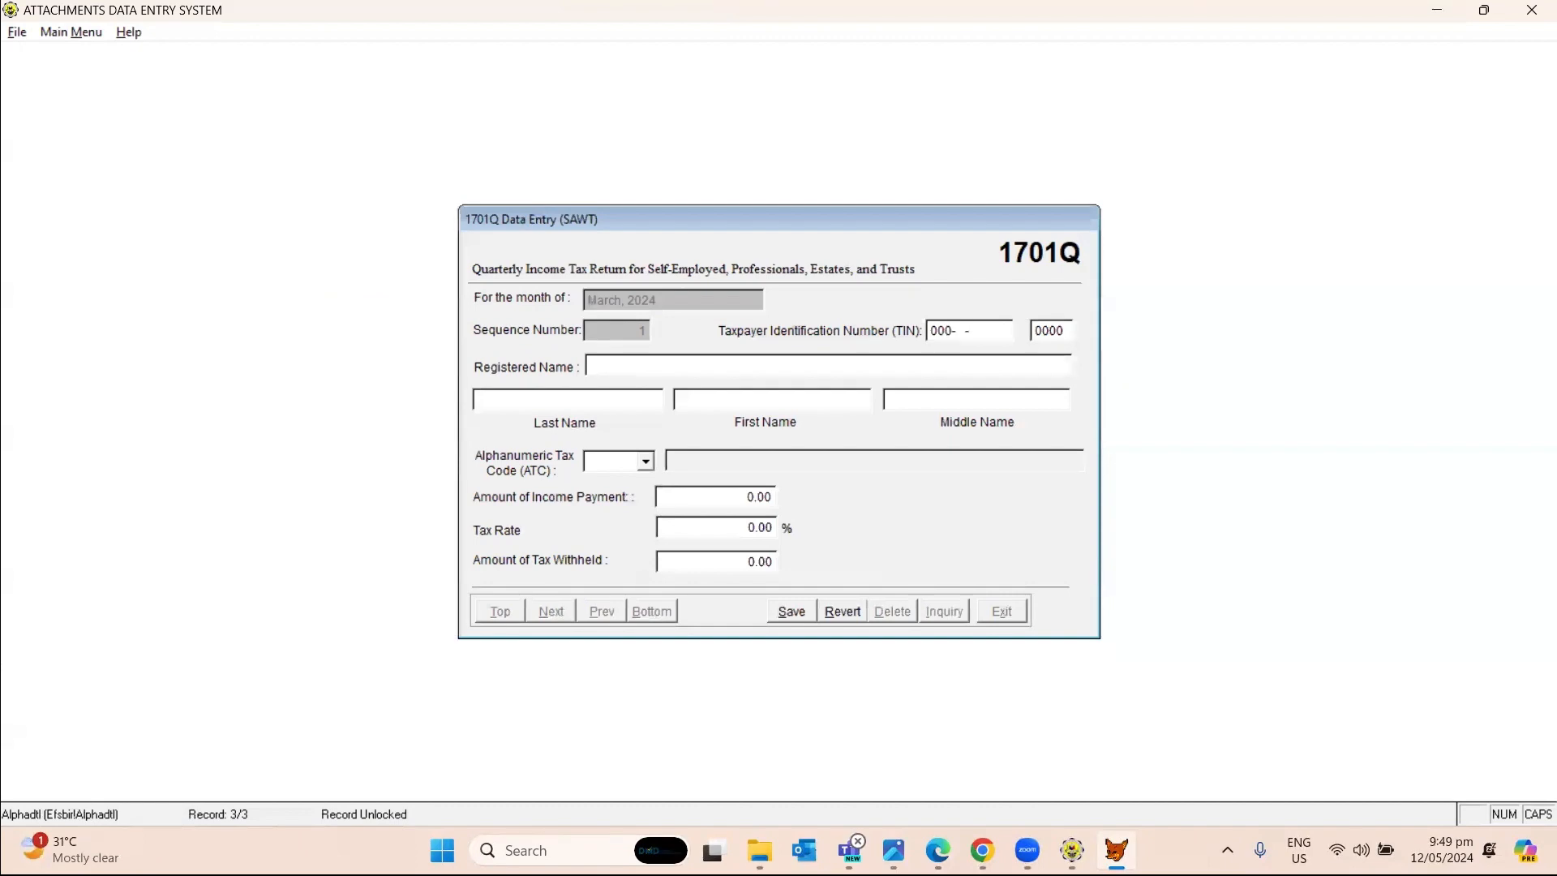
{"action": "key", "text": "alt+Tab"}
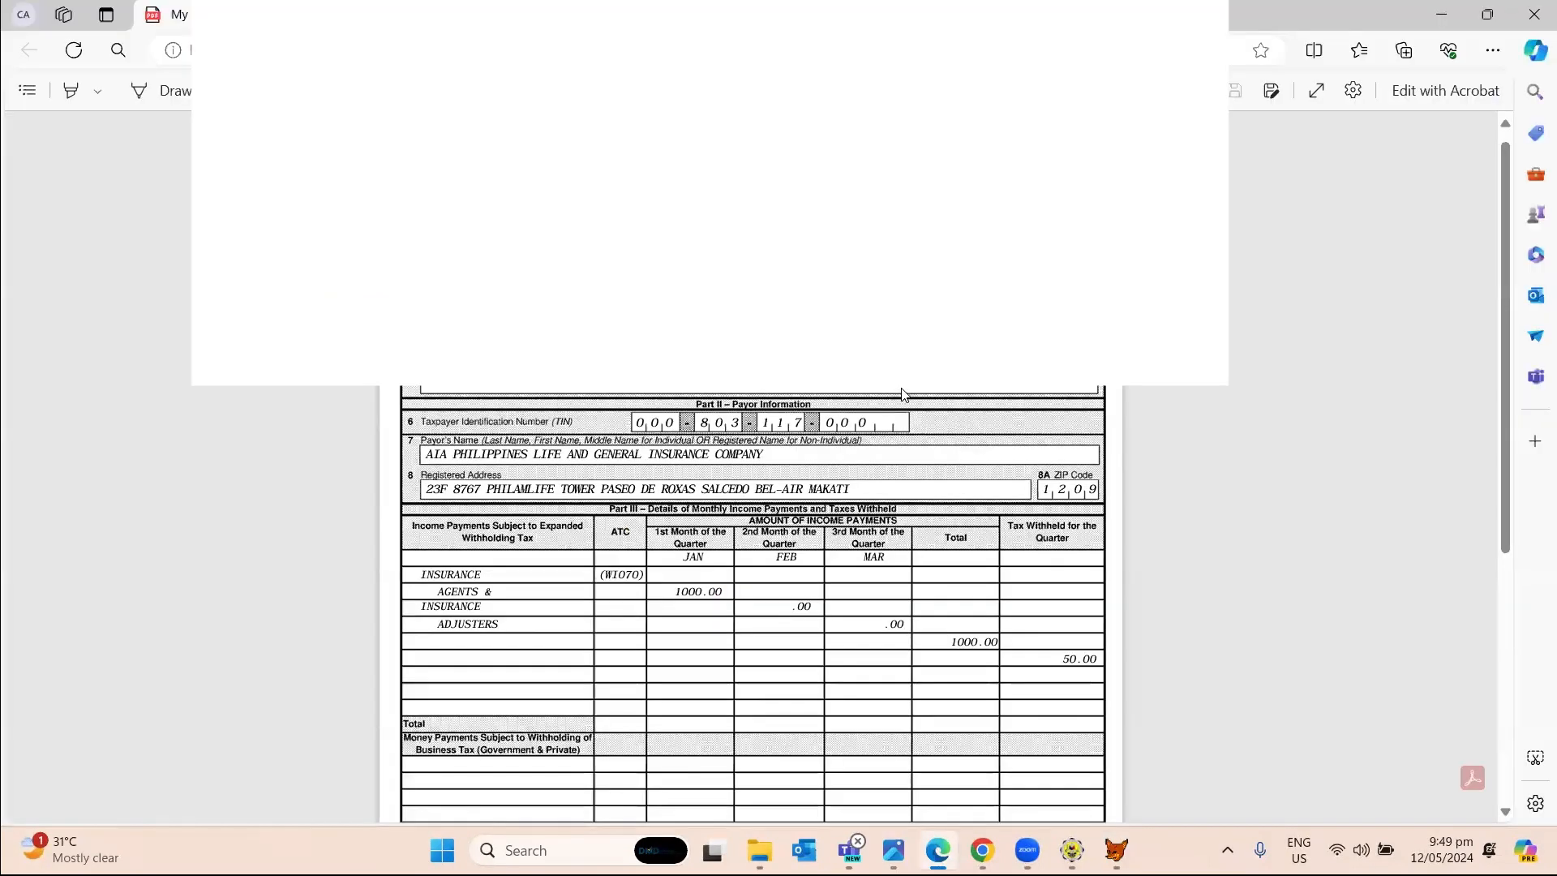
{"action": "key", "text": "alt+Tab"}
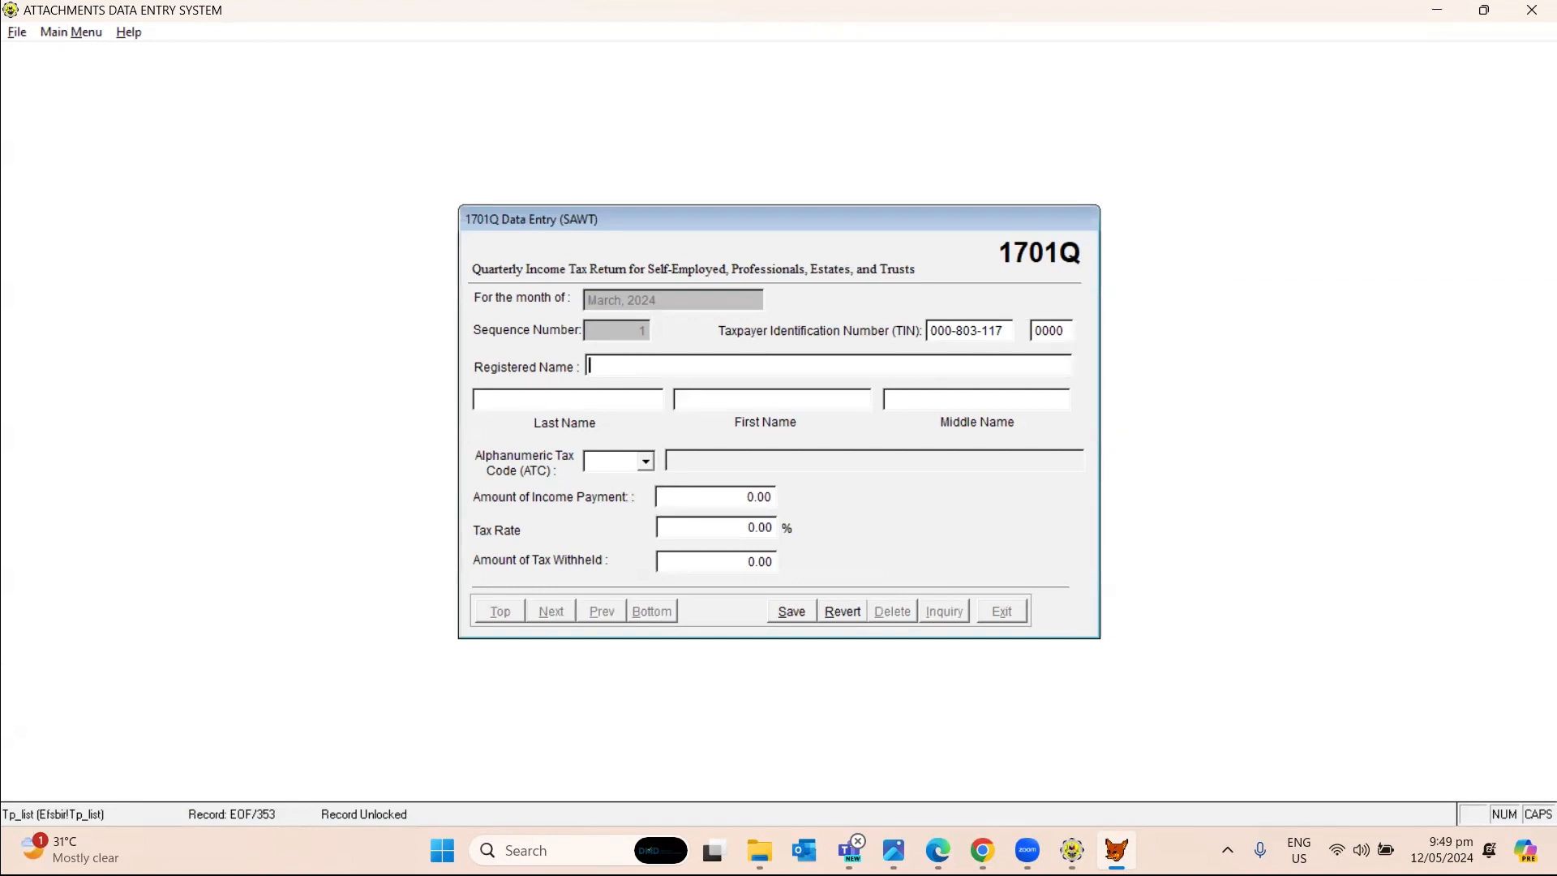
Enter registered name 'AIA PHILIPPINES LIFE AND GENERAL INSURANCE COMPANY', leaving Last/First/Middle Name blank.
{"action": "type", "text": "NA"}
{"action": "key", "text": "ctrl+a"}
{"action": "type", "text": "HI"}
{"action": "key", "text": "ctrl+a"}
{"action": "key", "text": "BackSpace"}
{"action": "type", "text": "AIA PHILIPPINES"}
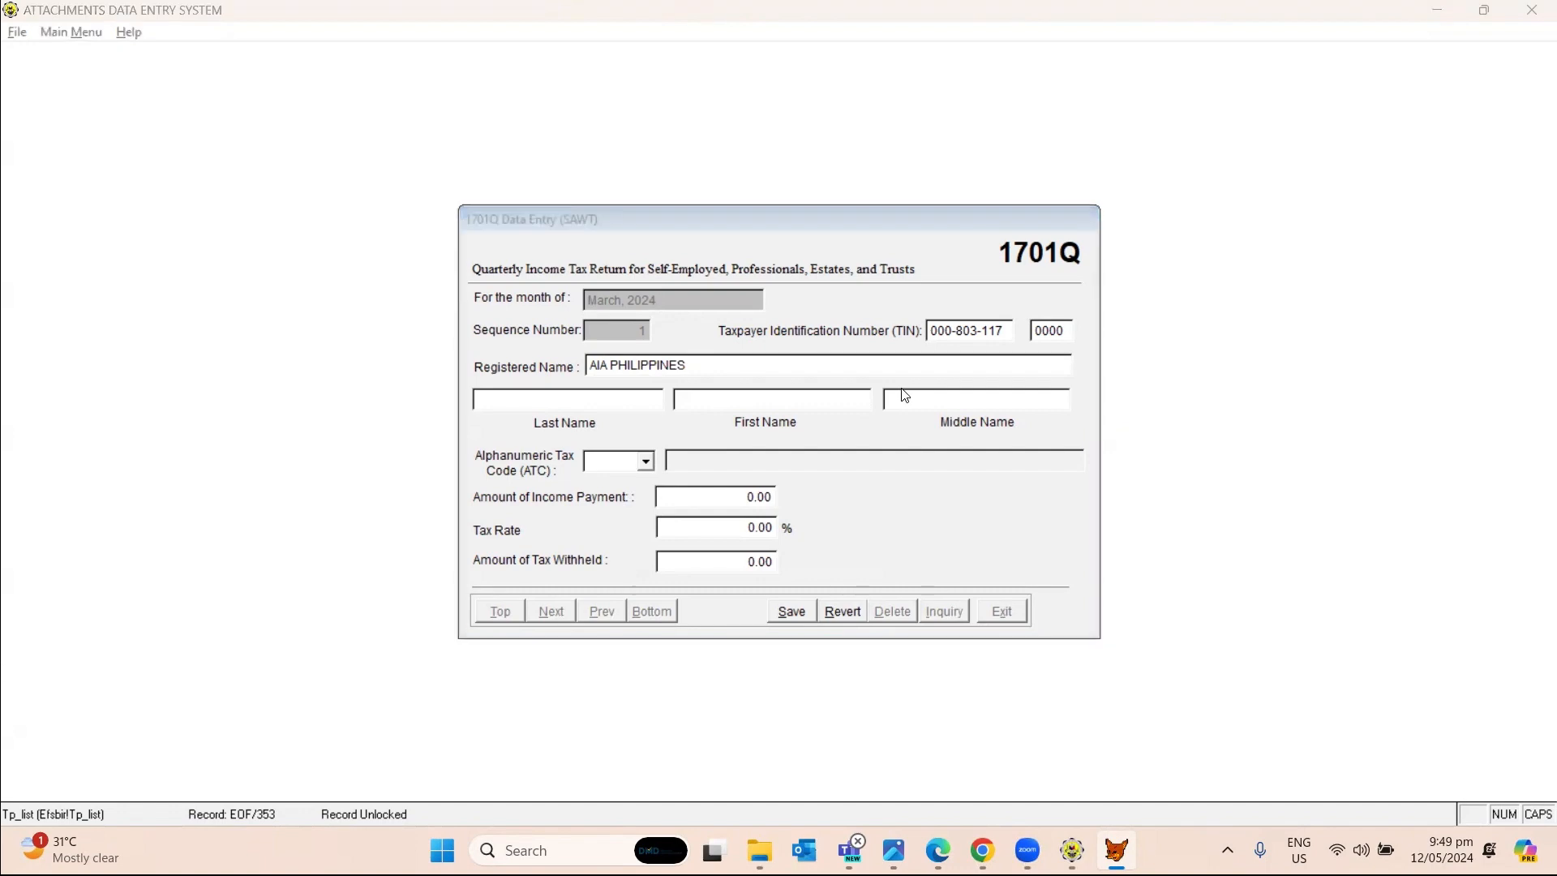
{"action": "key", "text": "alt+Tab"}
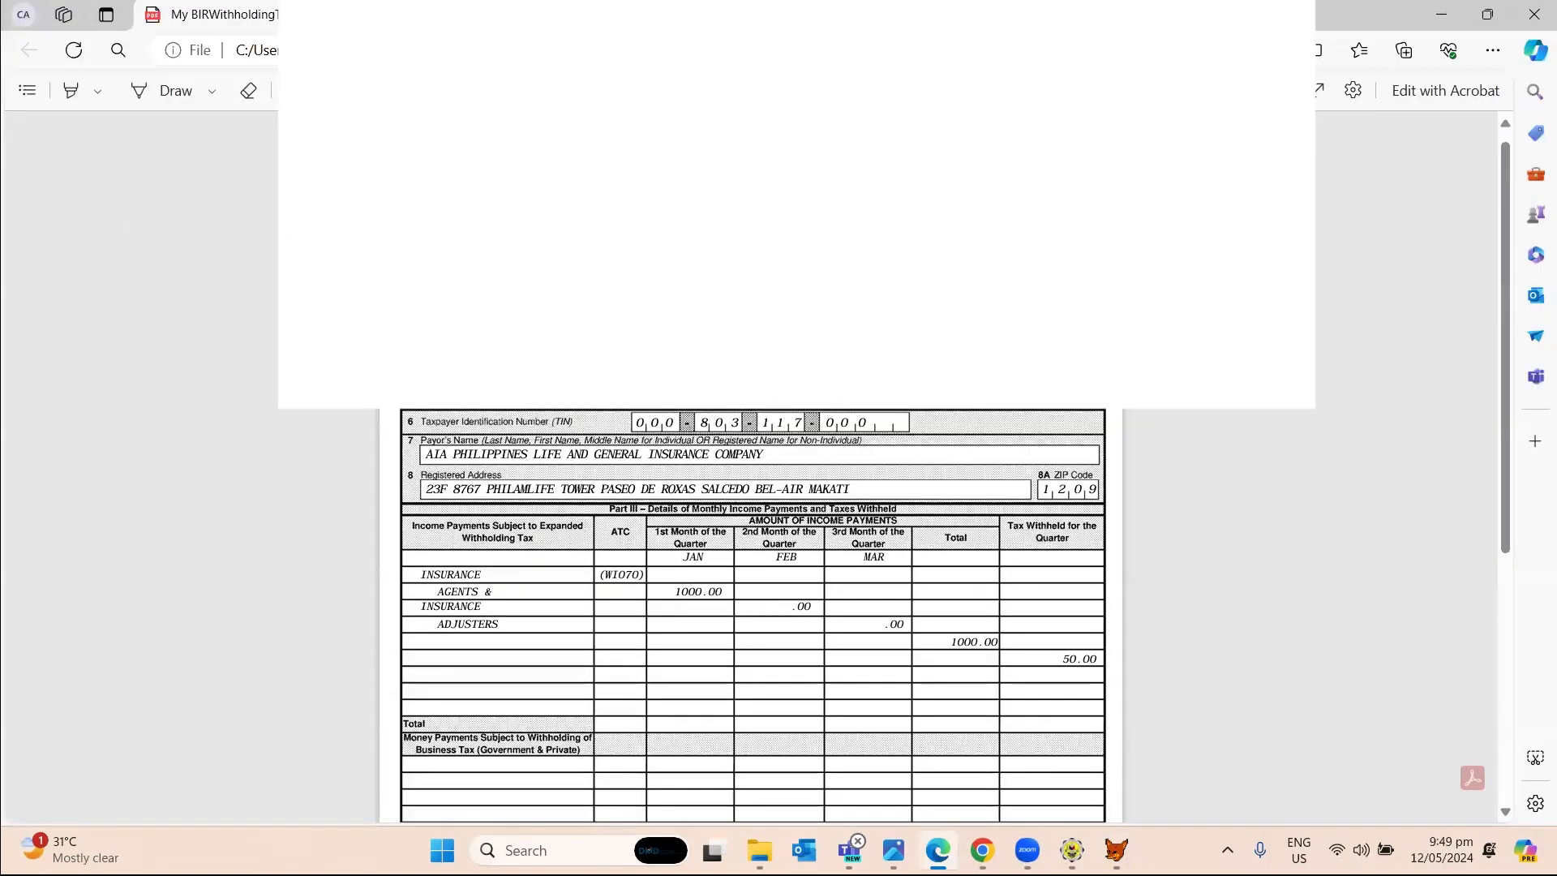
{"action": "key", "text": "alt+Tab"}
{"action": "type", "text": "L"}
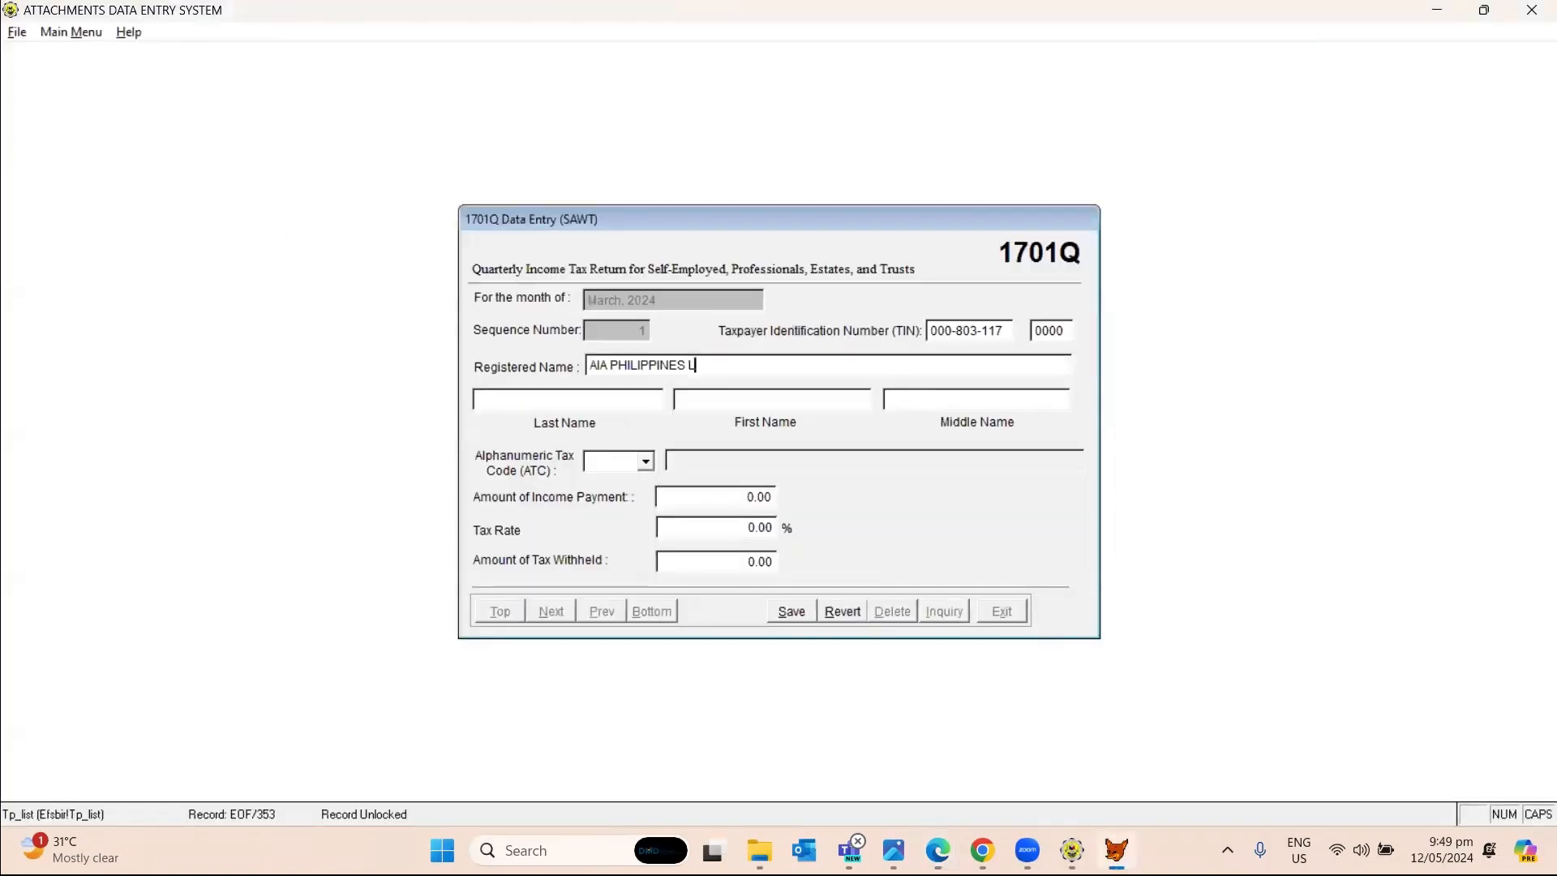
{"action": "type", "text": "IFE AND GENERAL INSURANCE COM"}
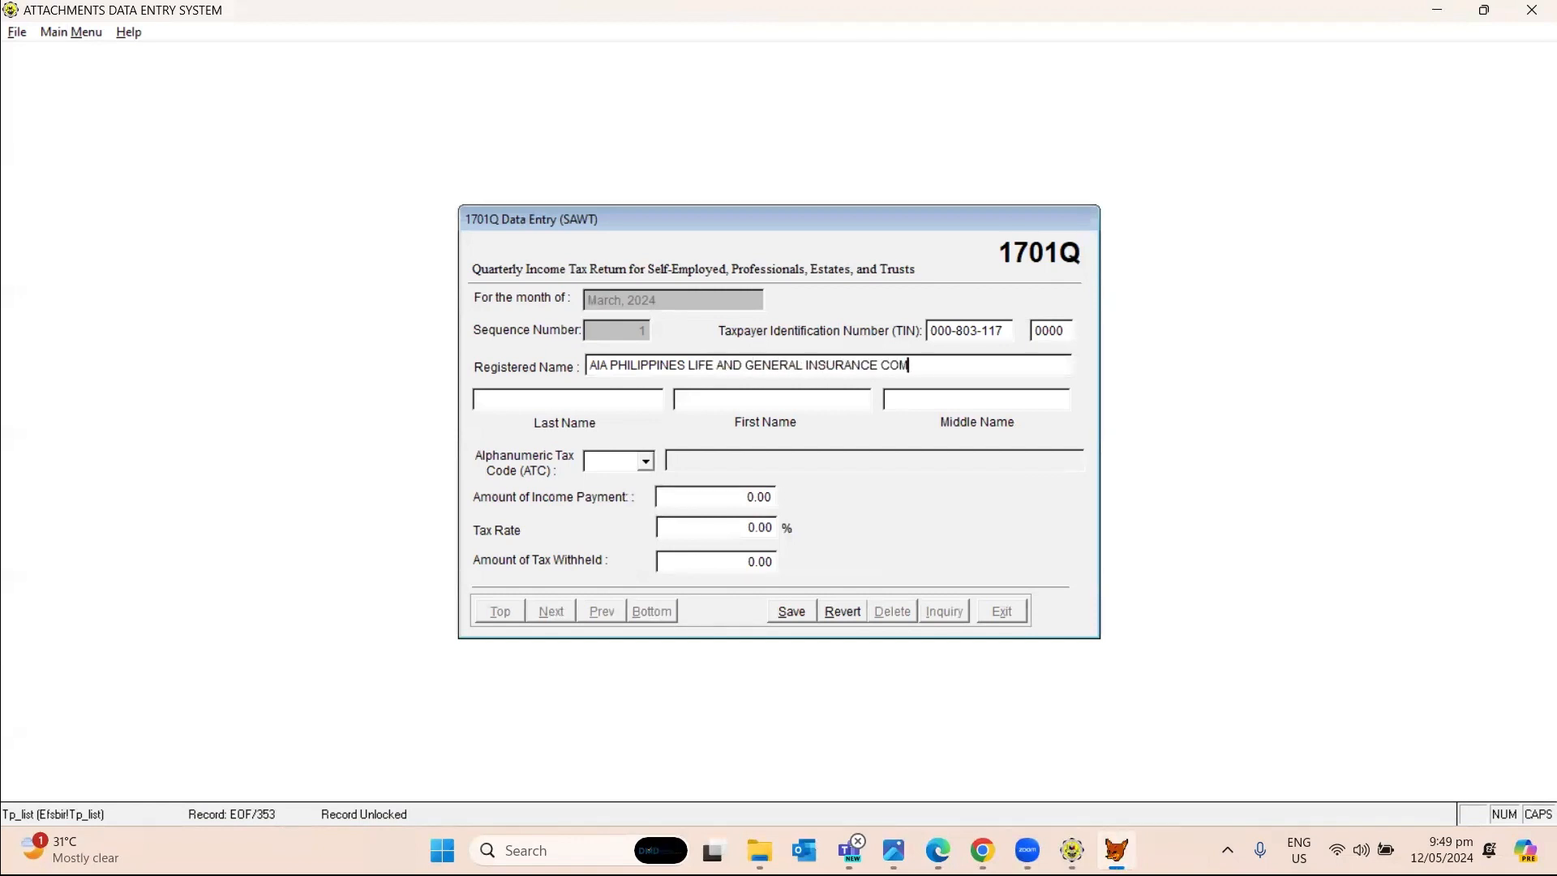
{"action": "type", "text": "PANY"}
{"action": "key", "text": "alt+Tab"}
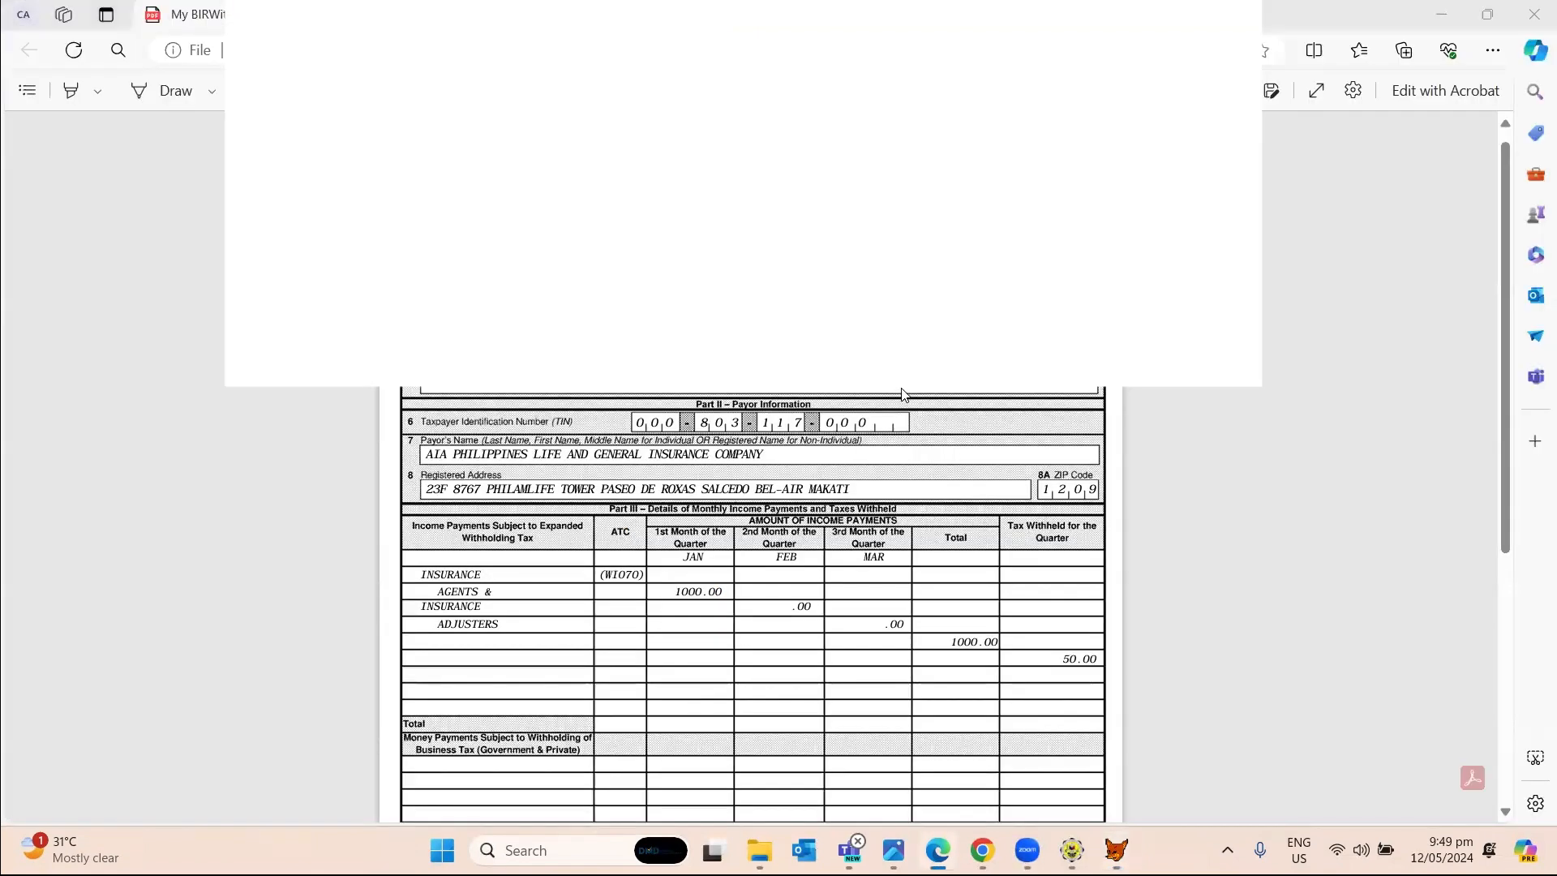
{"action": "key", "text": "alt+Tab"}
{"action": "key", "text": "Tab"}
{"action": "key", "text": "Tab"}
{"action": "key", "text": "Tab"}
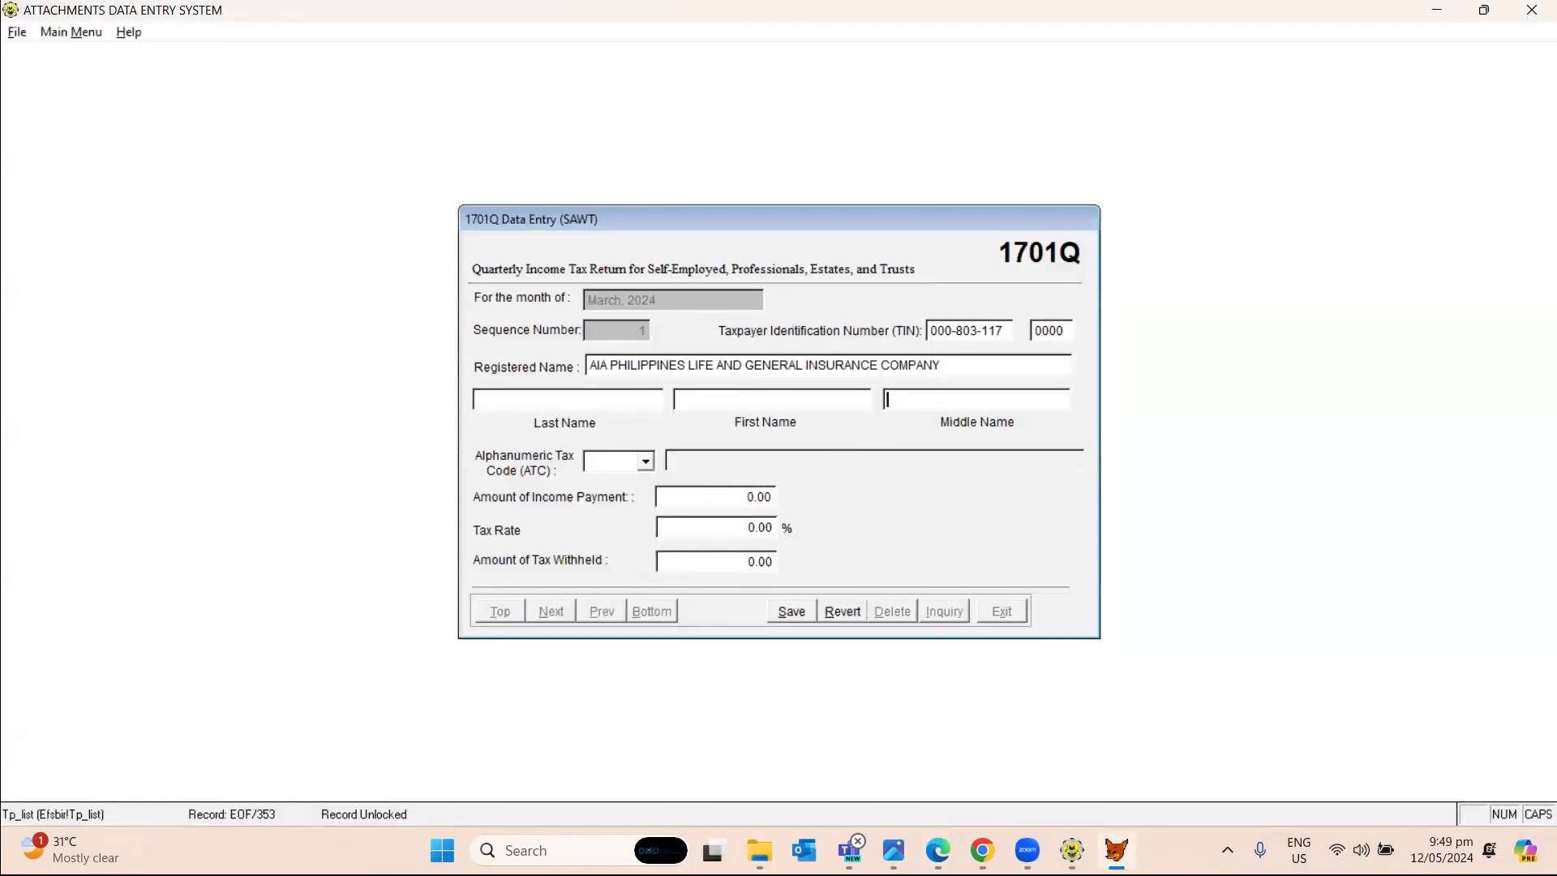
{"action": "key", "text": "Tab"}
Set the entry's ATC to WI070 at 5%, correcting the mistyped WI071.
{"action": "type", "text": "WI071"}
{"action": "key", "text": "Tab"}
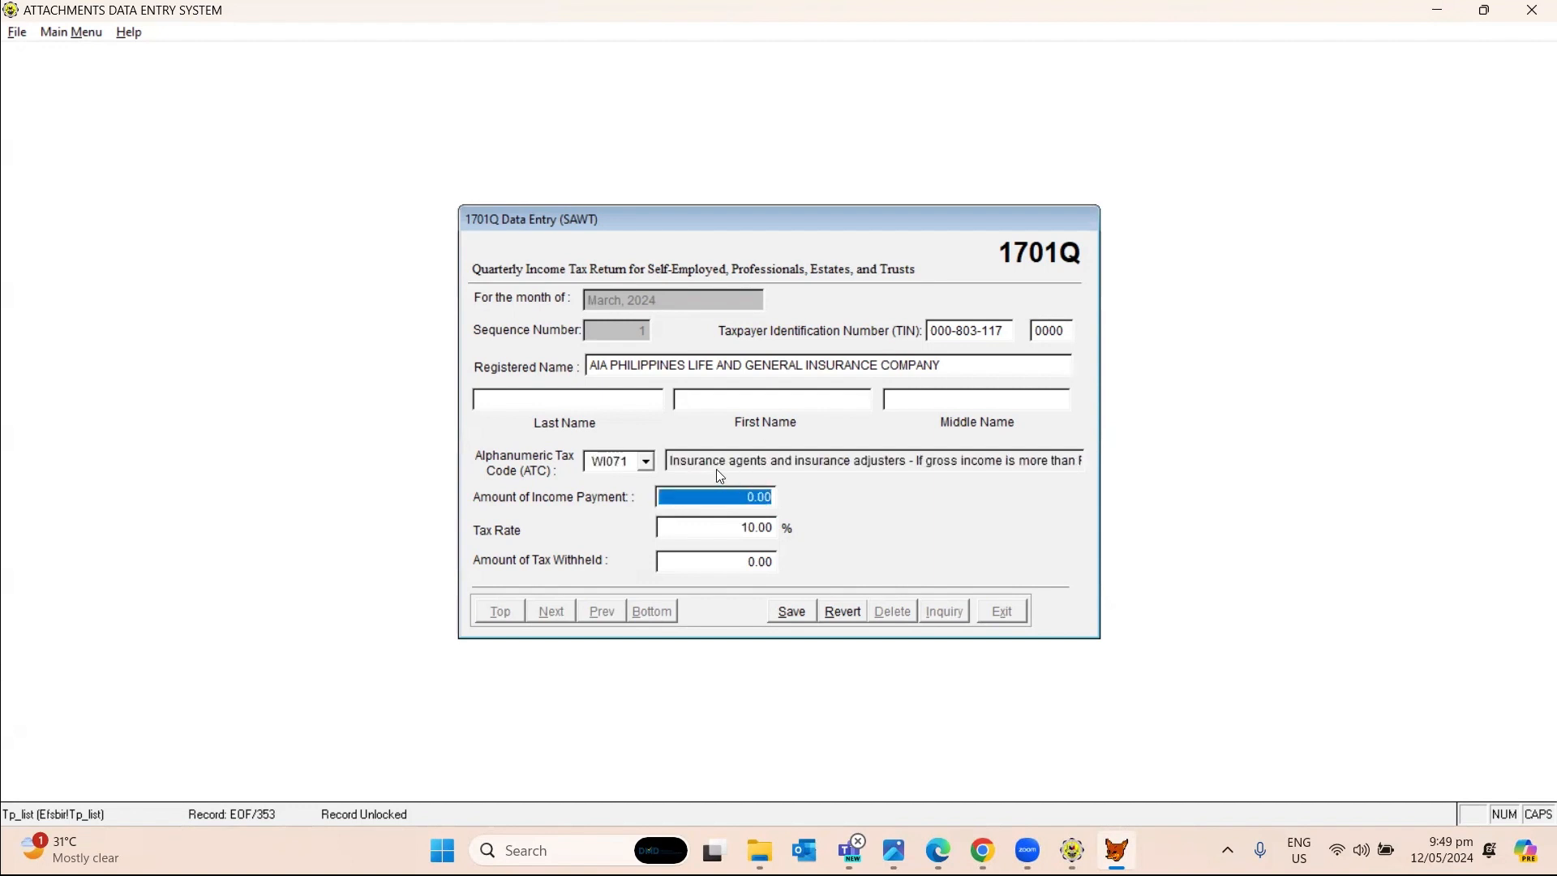
{"action": "key", "text": "alt+Tab"}
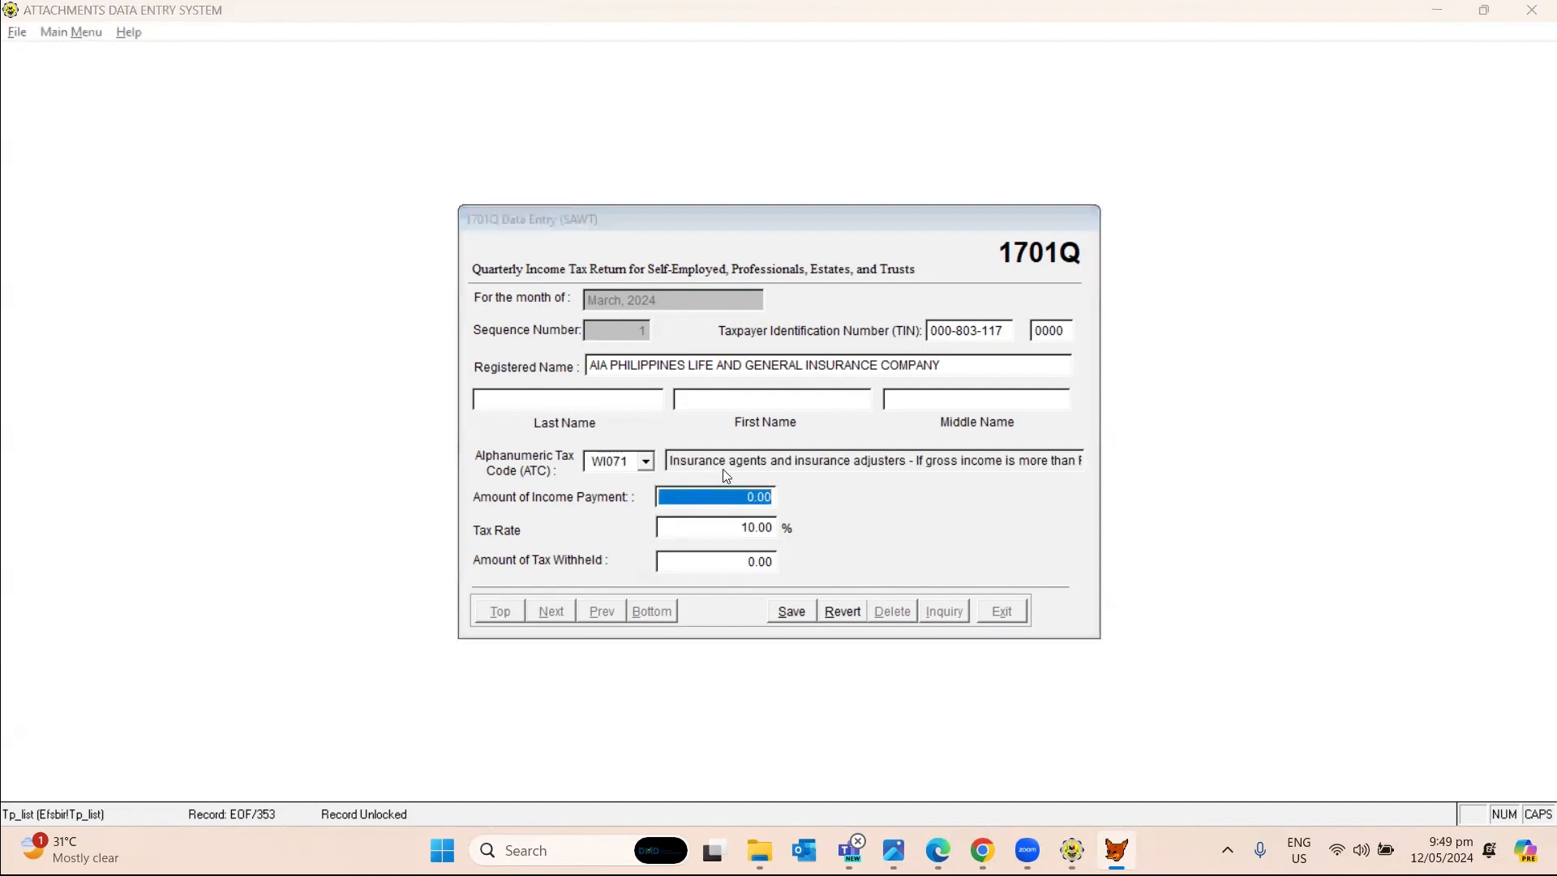
{"action": "key", "text": "alt+Tab"}
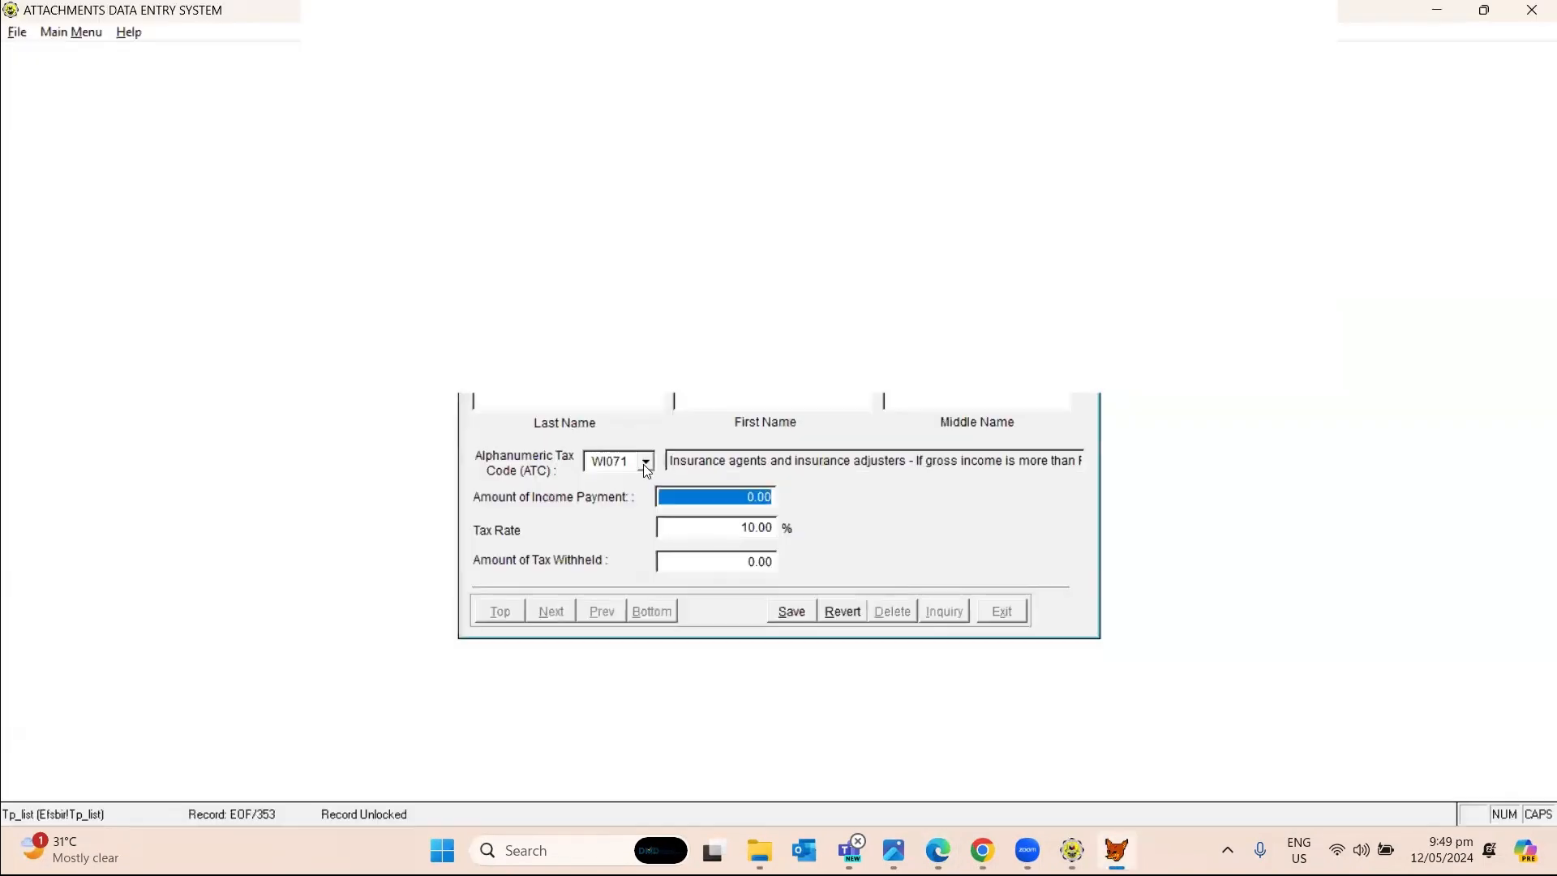
{"action": "left_click", "coordinate": [631, 462]}
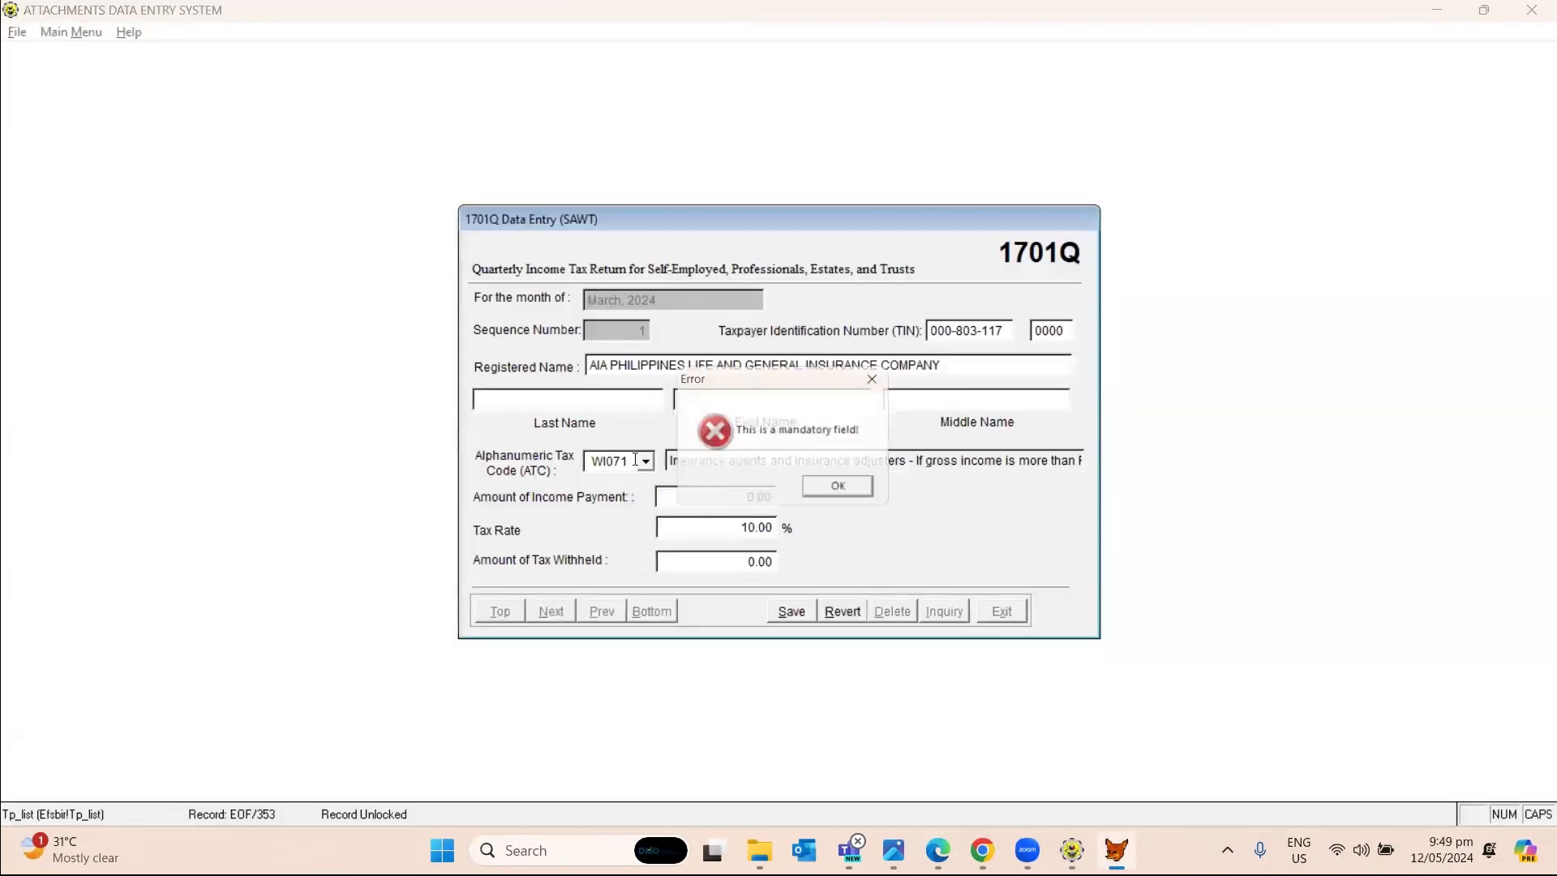
{"action": "left_click", "coordinate": [829, 495]}
{"action": "key", "text": "BackSpace"}
{"action": "type", "text": "0"}
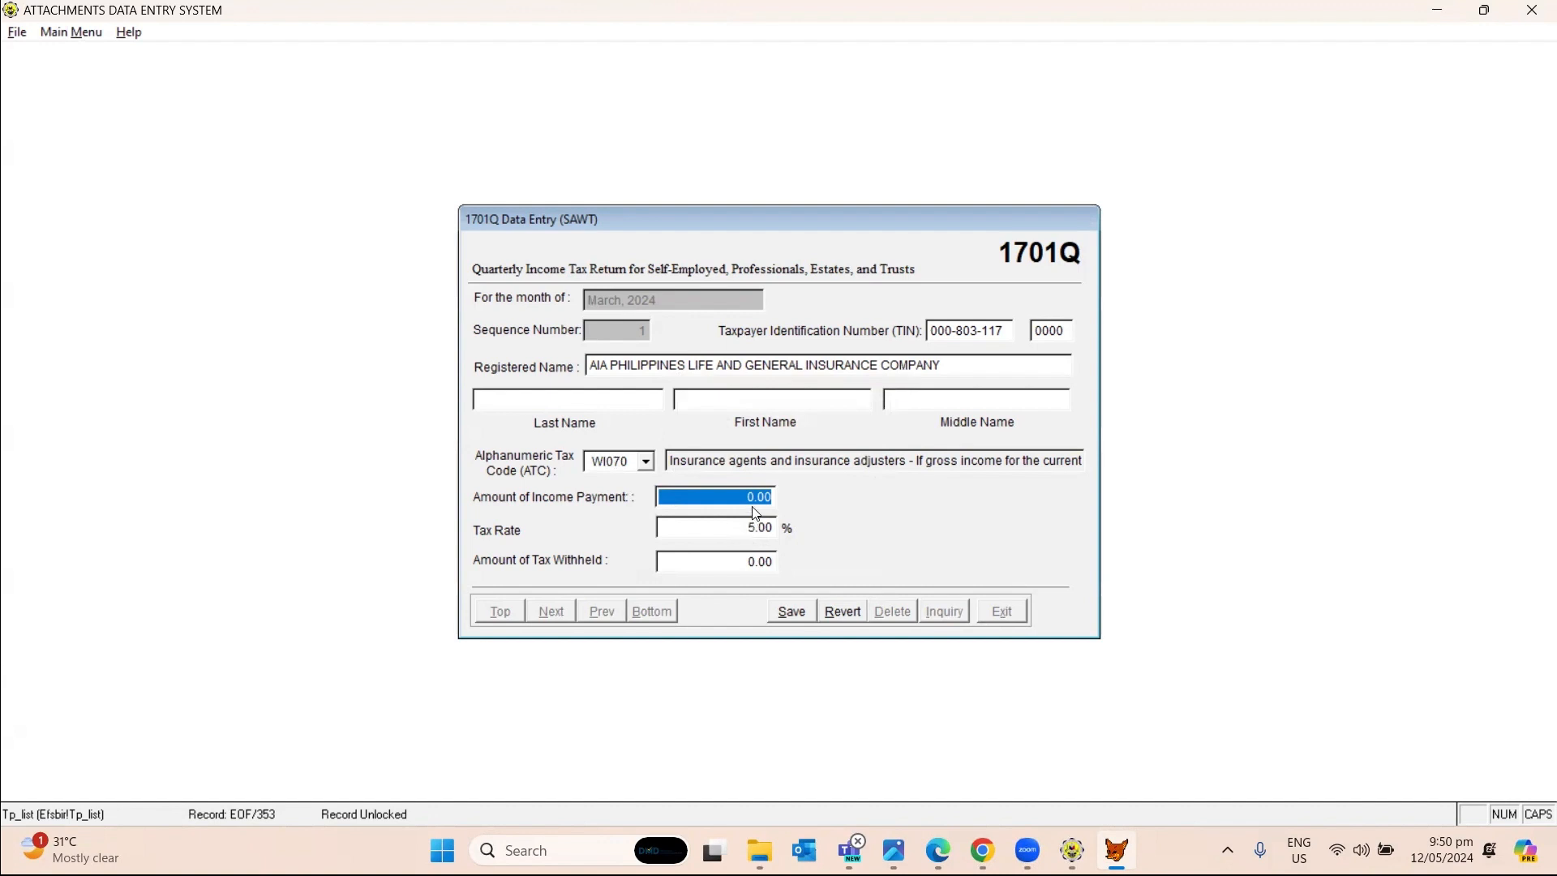
Enter a 1,000 income payment and save the WI070 entry.
{"action": "type", "text": "1000"}
{"action": "key", "text": "Return"}
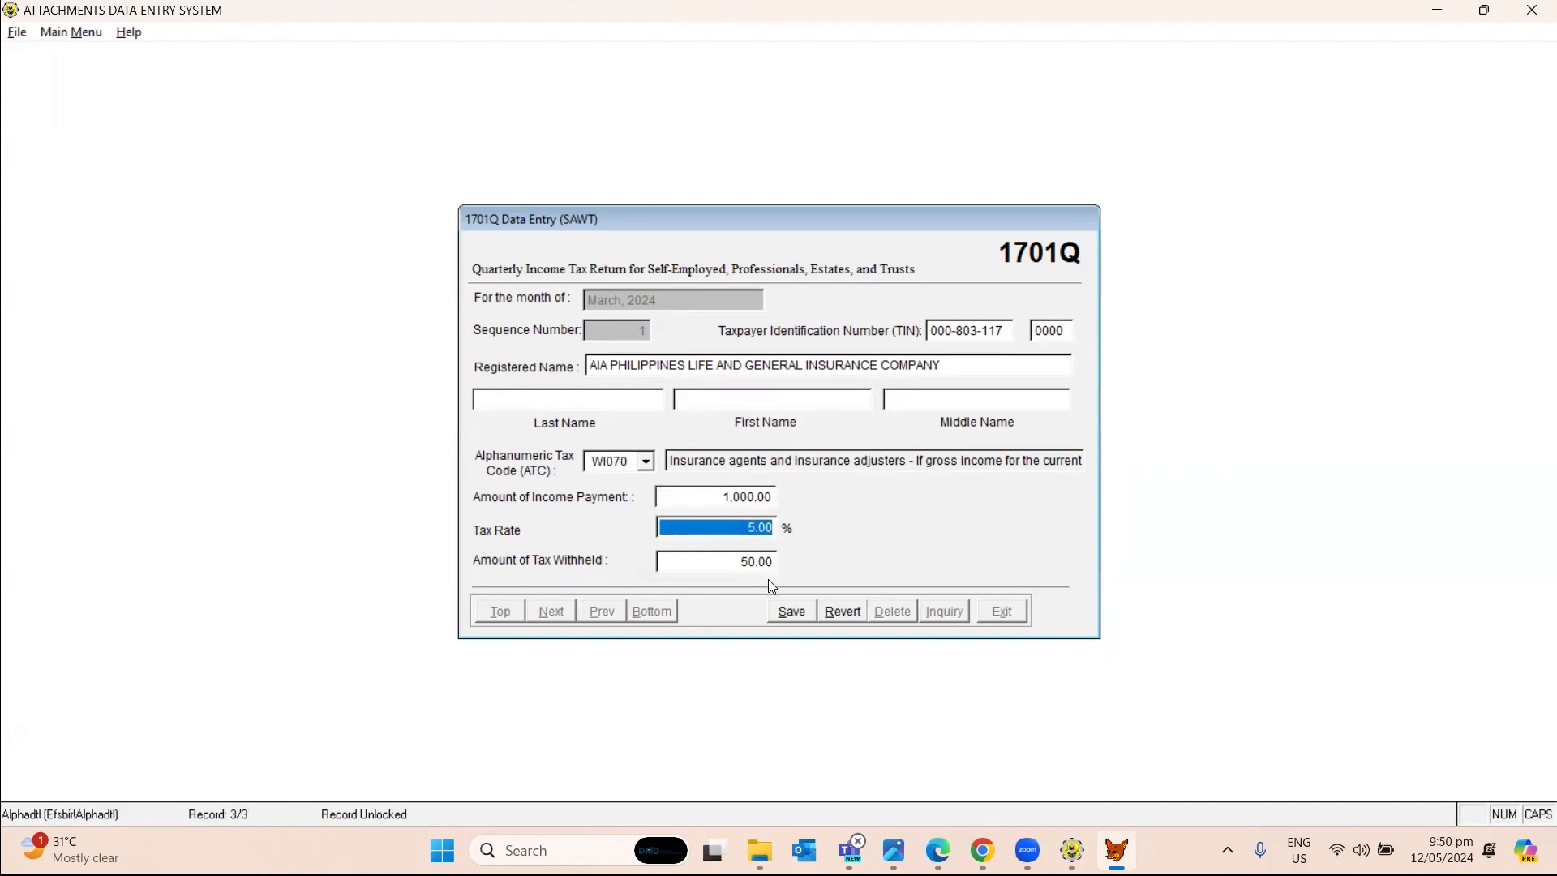
{"action": "left_click", "coordinate": [793, 613]}
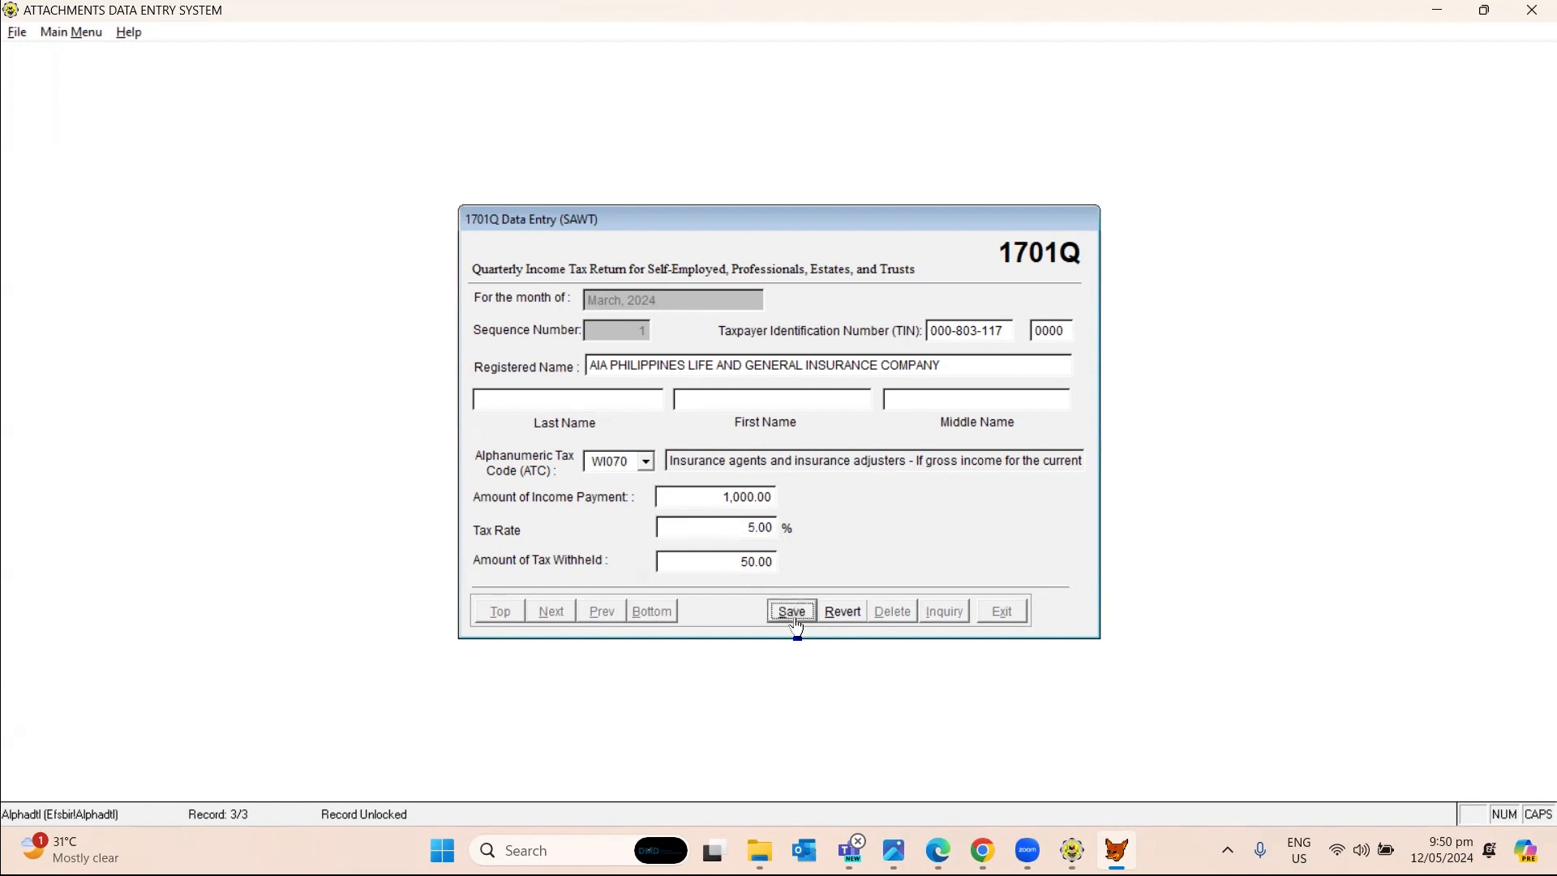
Verify the 1,000.00 / 50.00 grand total in Inquiry, then exit to the SAWT menu.
{"action": "left_click", "coordinate": [983, 616]}
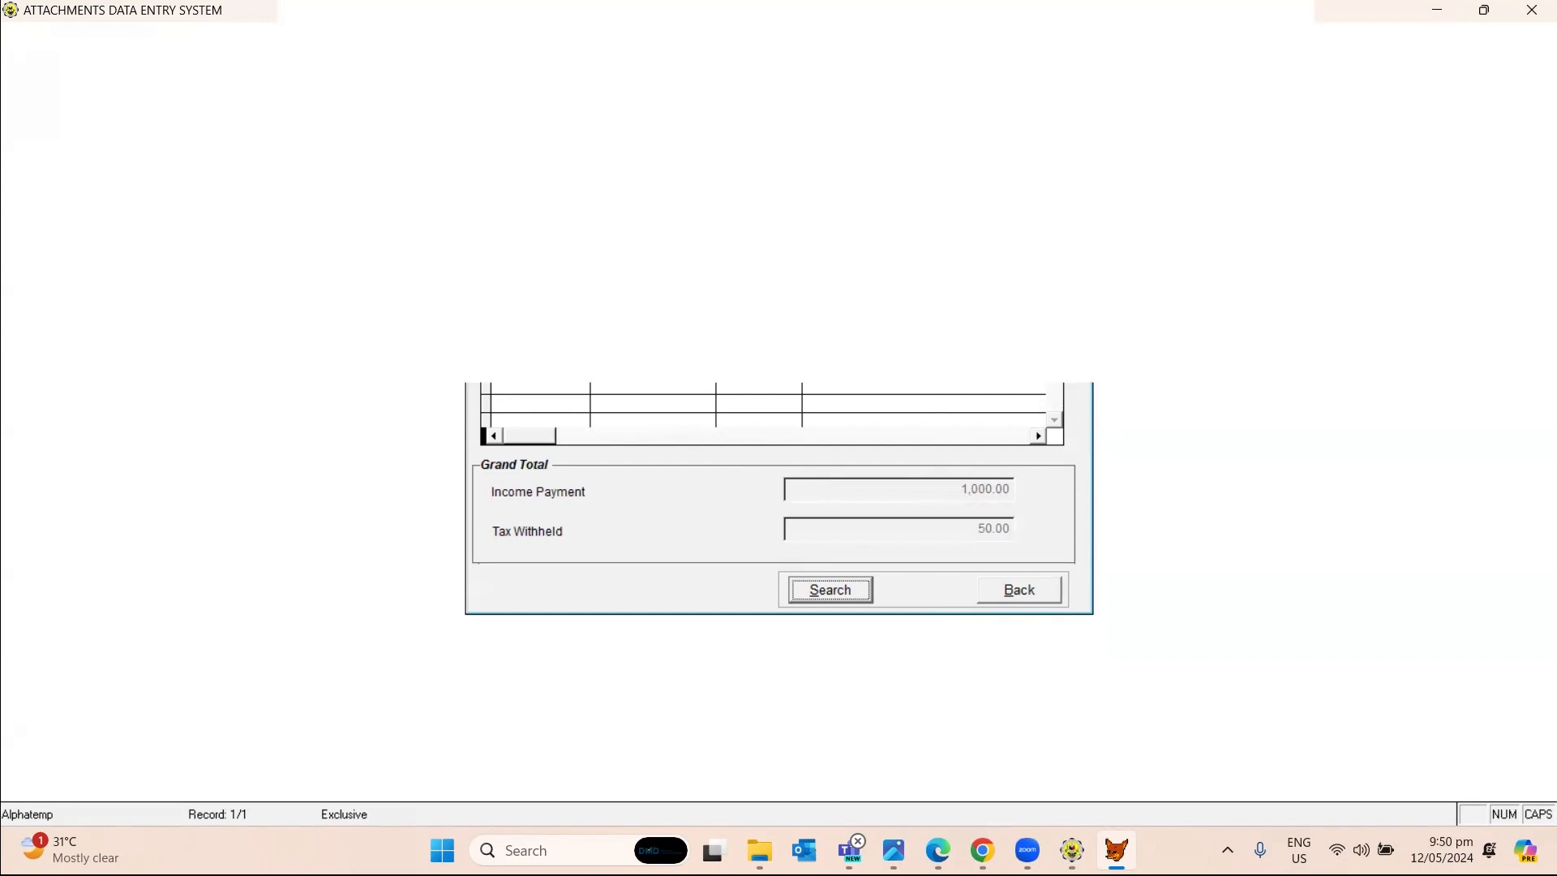
{"action": "key", "text": "alt+Tab"}
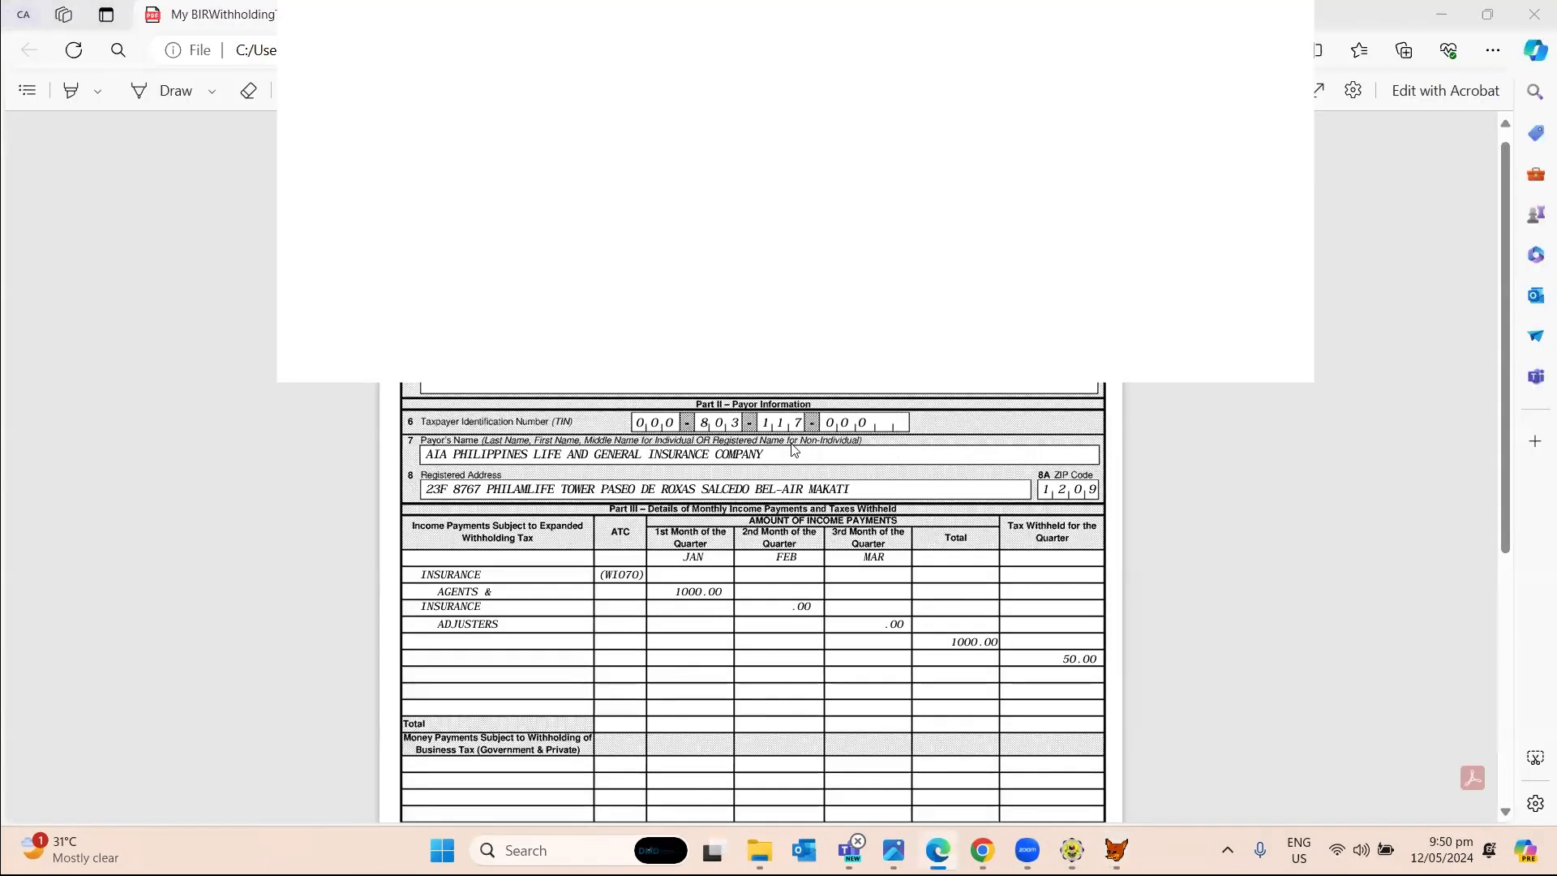
{"action": "key", "text": "alt+Tab"}
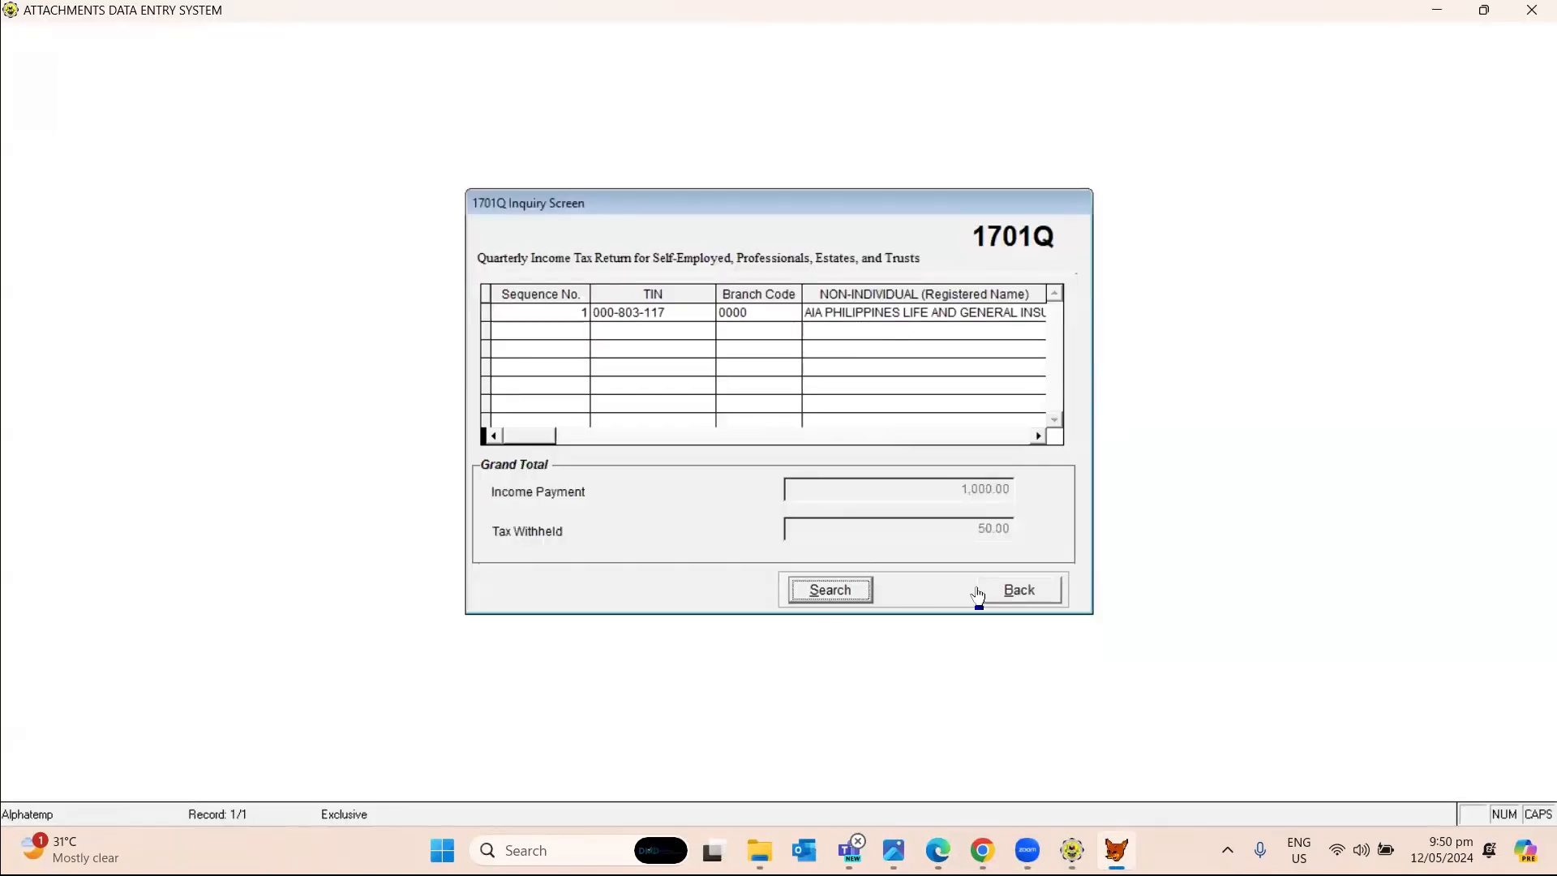
{"action": "left_click", "coordinate": [1009, 592]}
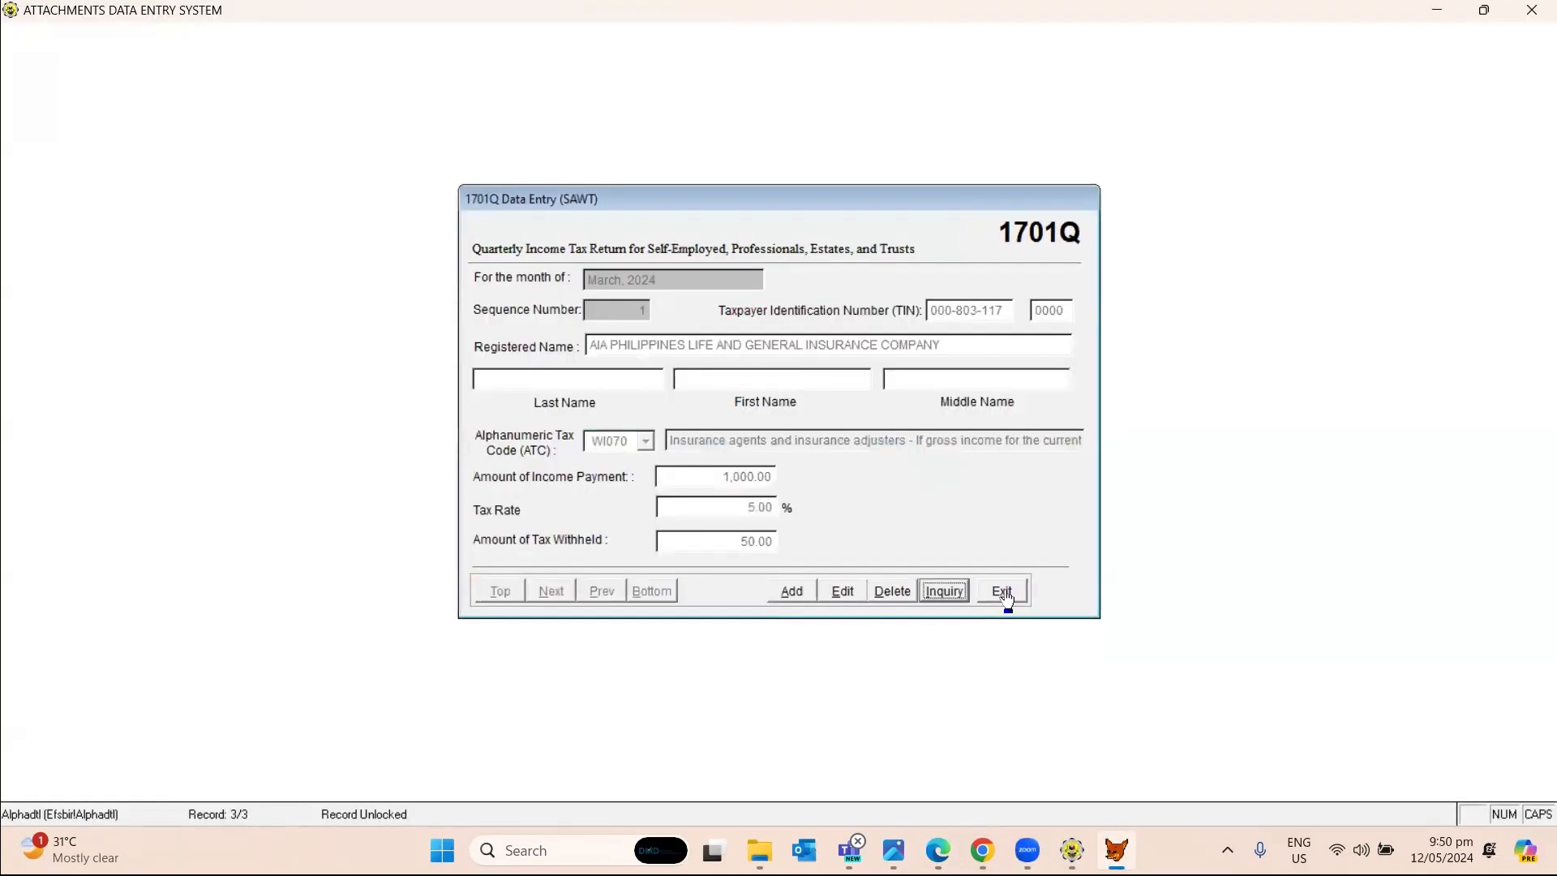
{"action": "left_click", "coordinate": [1008, 598]}
{"action": "left_click", "coordinate": [758, 491]}
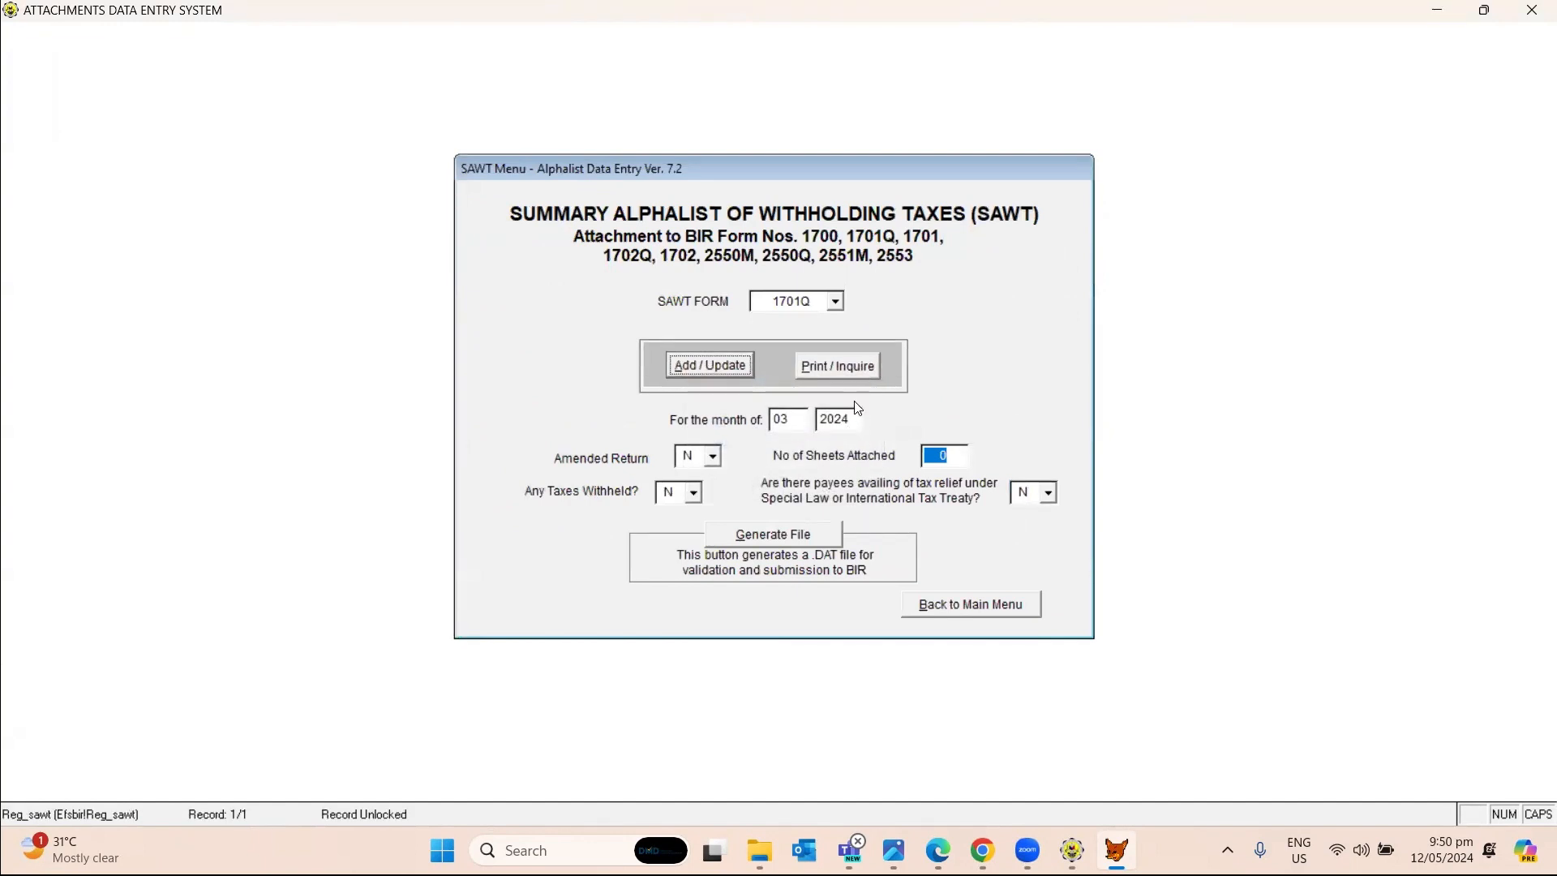
Export the March 2024 1701Q SAWT inquiry to an Excel report from Print / Inquire.
{"action": "left_click", "coordinate": [861, 380]}
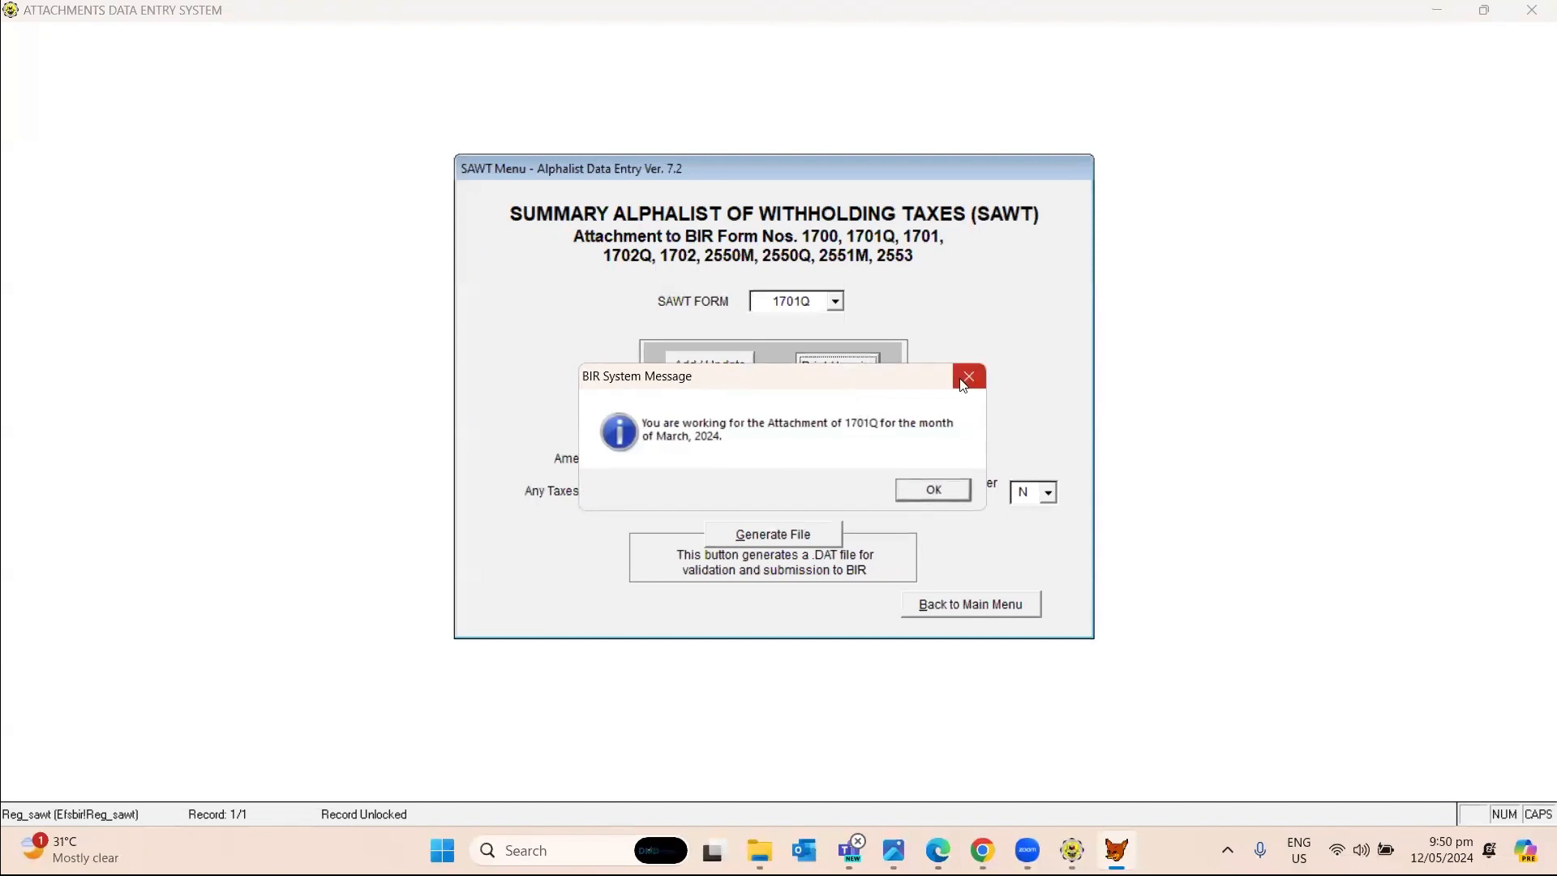
{"action": "left_click", "coordinate": [939, 492]}
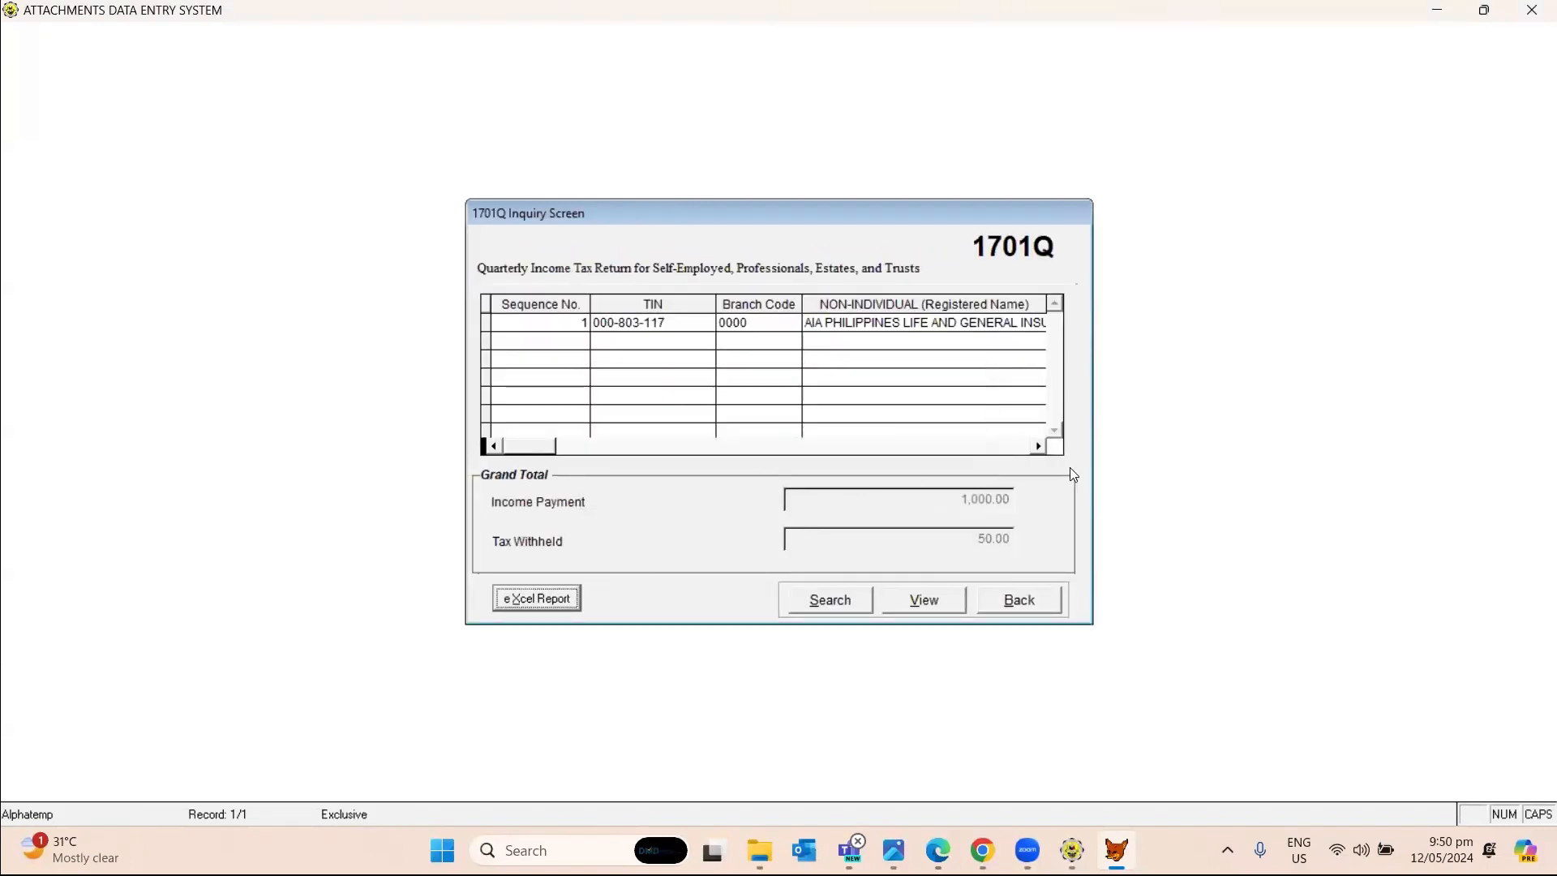
{"action": "left_click", "coordinate": [536, 610]}
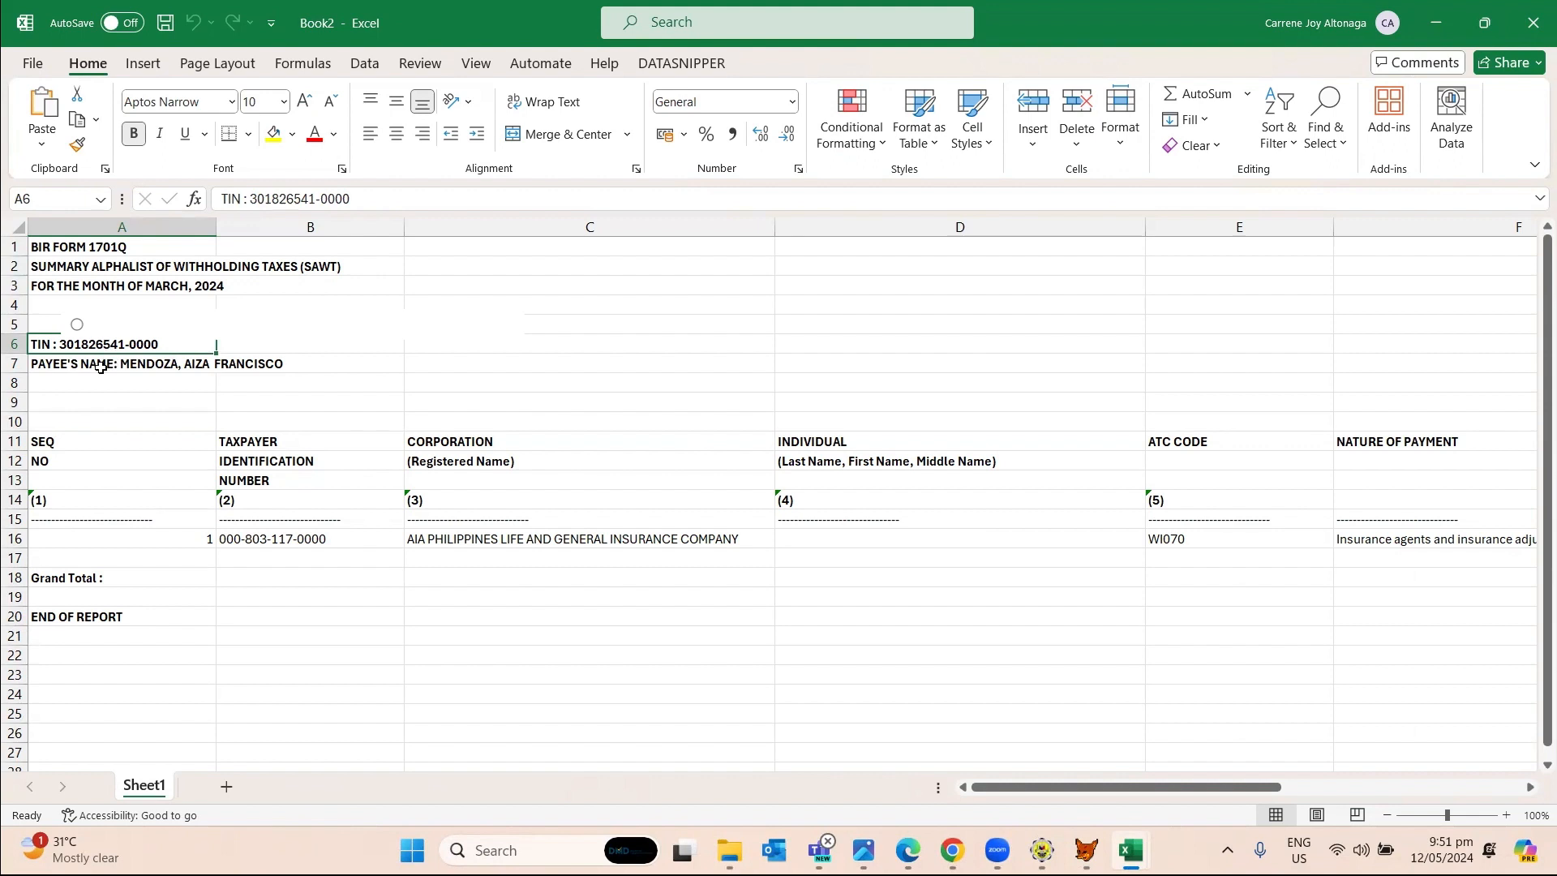
{"action": "left_click", "coordinate": [104, 364]}
{"action": "left_click", "coordinate": [160, 550]}
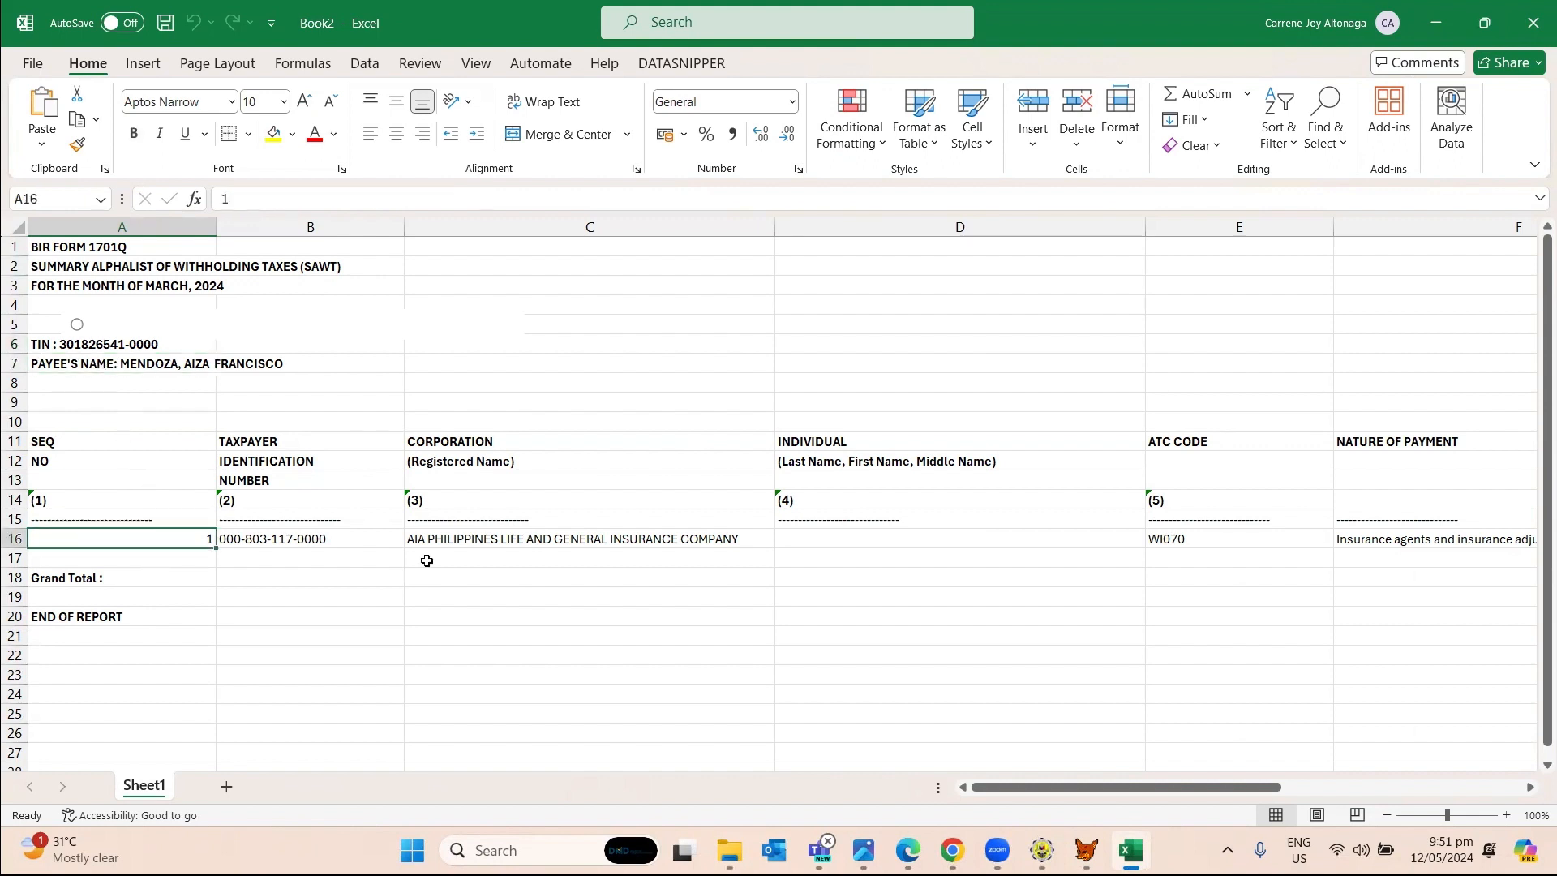
{"action": "key", "text": "Tab"}
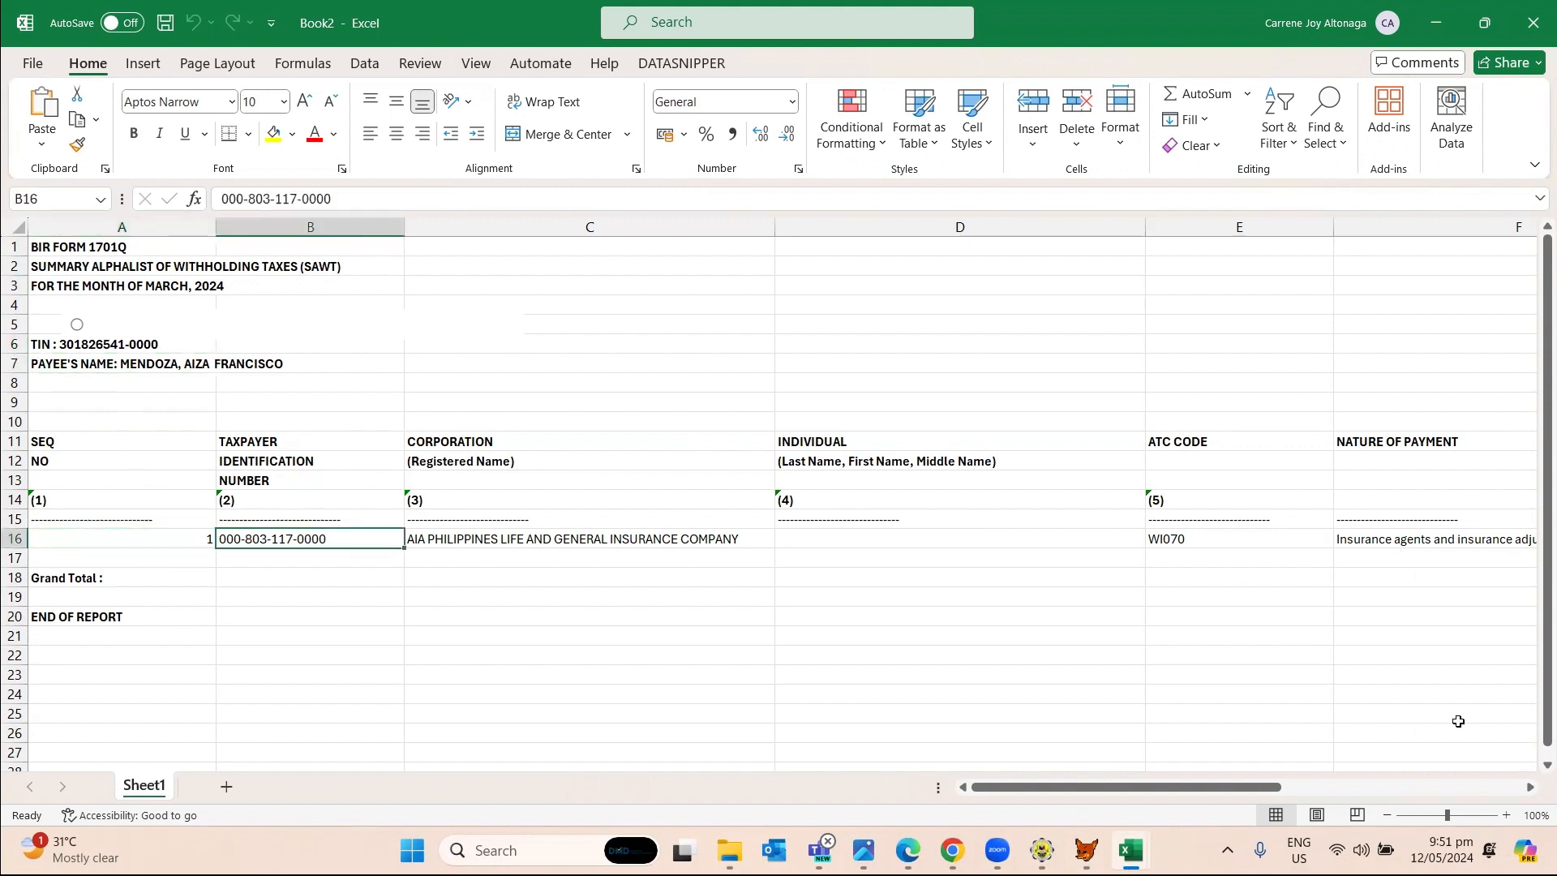
{"action": "key", "text": "Tab"}
{"action": "key", "text": "Tab"}
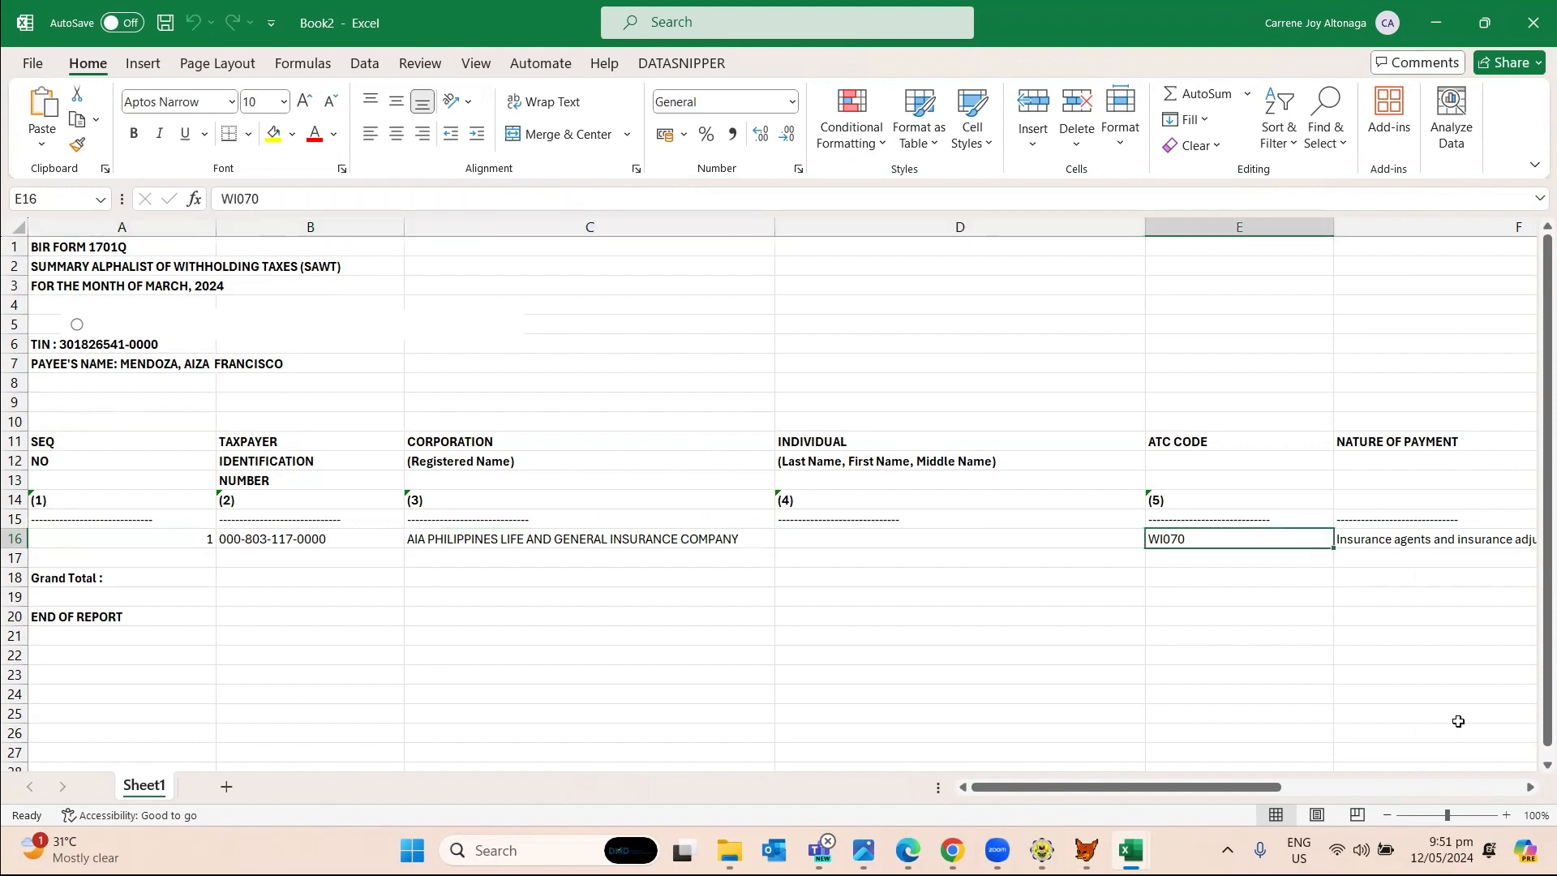
{"action": "key", "text": "Right"}
{"action": "key", "text": "Right"}
{"action": "key", "text": "Right"}
{"action": "key", "text": "Right"}
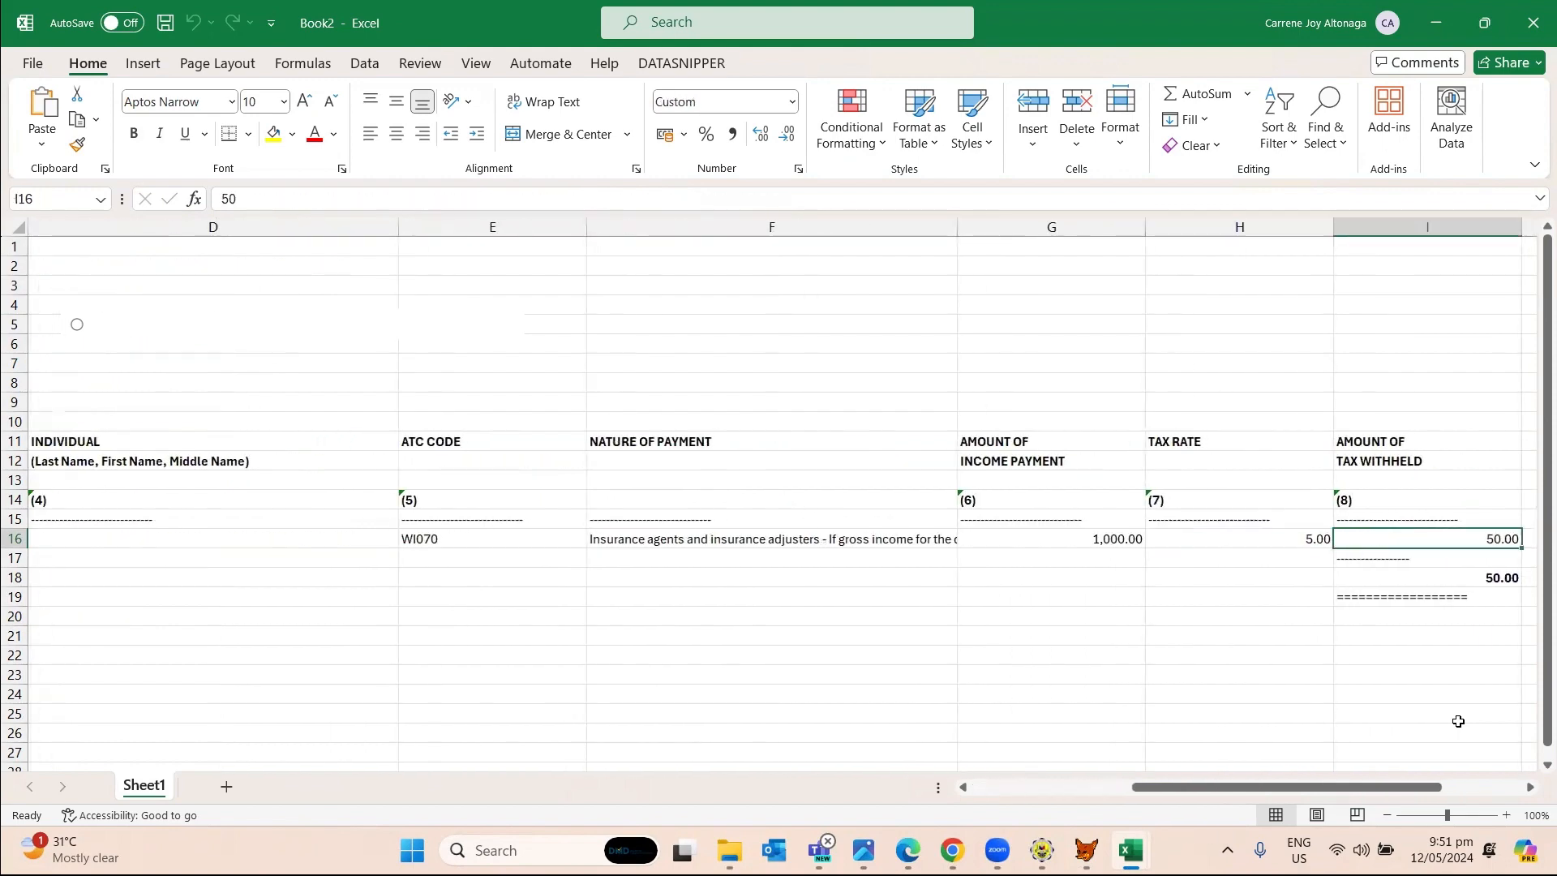
{"action": "key", "text": "Right"}
{"action": "left_click", "coordinate": [1071, 576]}
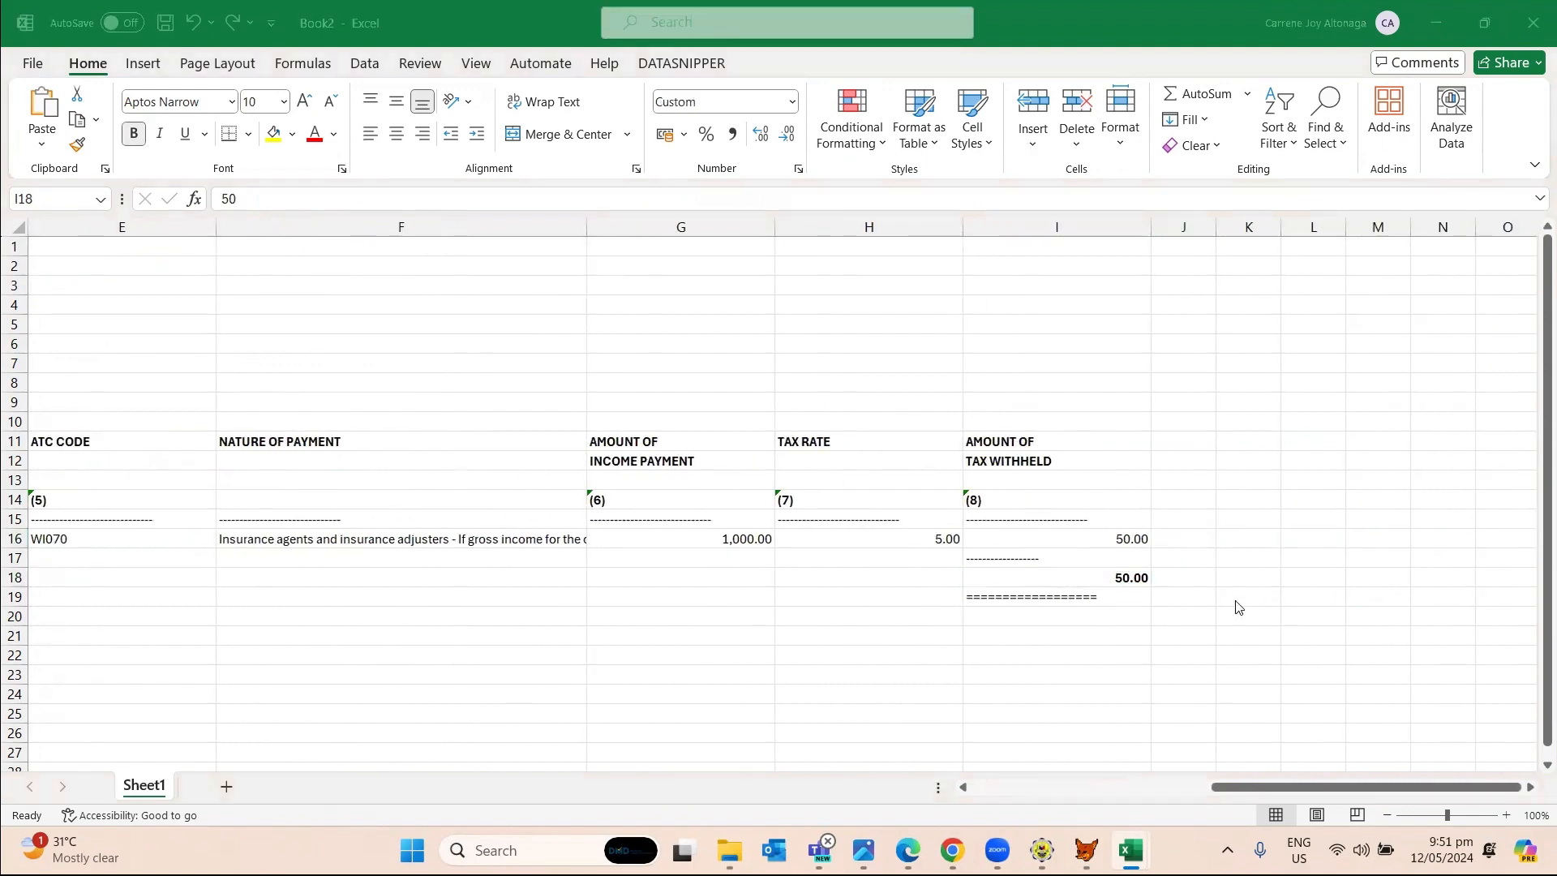
{"action": "key", "text": "alt+Tab"}
{"action": "key", "text": "alt+Tab"}
{"action": "key", "text": "alt+Tab"}
{"action": "key", "text": "alt+Tab"}
{"action": "key", "text": "alt+shift+Tab"}
{"action": "key", "text": "alt+shift+Tab"}
{"action": "key", "text": "alt+shift+Tab"}
{"action": "key", "text": "alt+shift+Tab"}
{"action": "key", "text": "alt+shift+Tab"}
{"action": "key", "text": "alt+shift+Tab"}
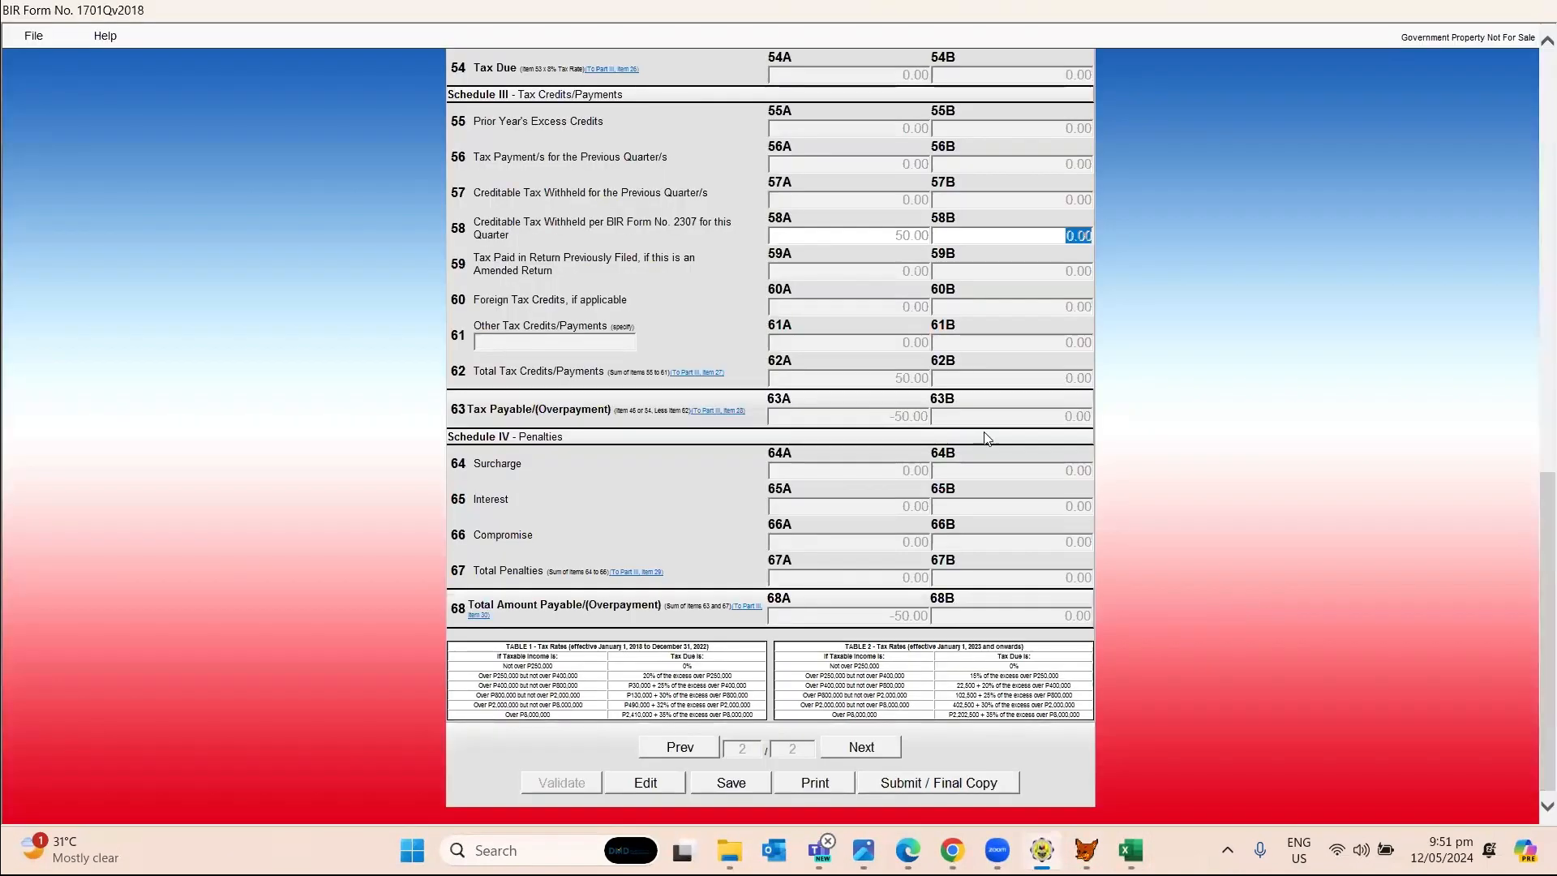
{"action": "left_click", "coordinate": [603, 229]}
{"action": "scroll", "coordinate": [887, 251], "scroll_direction": "up", "scroll_amount": 3}
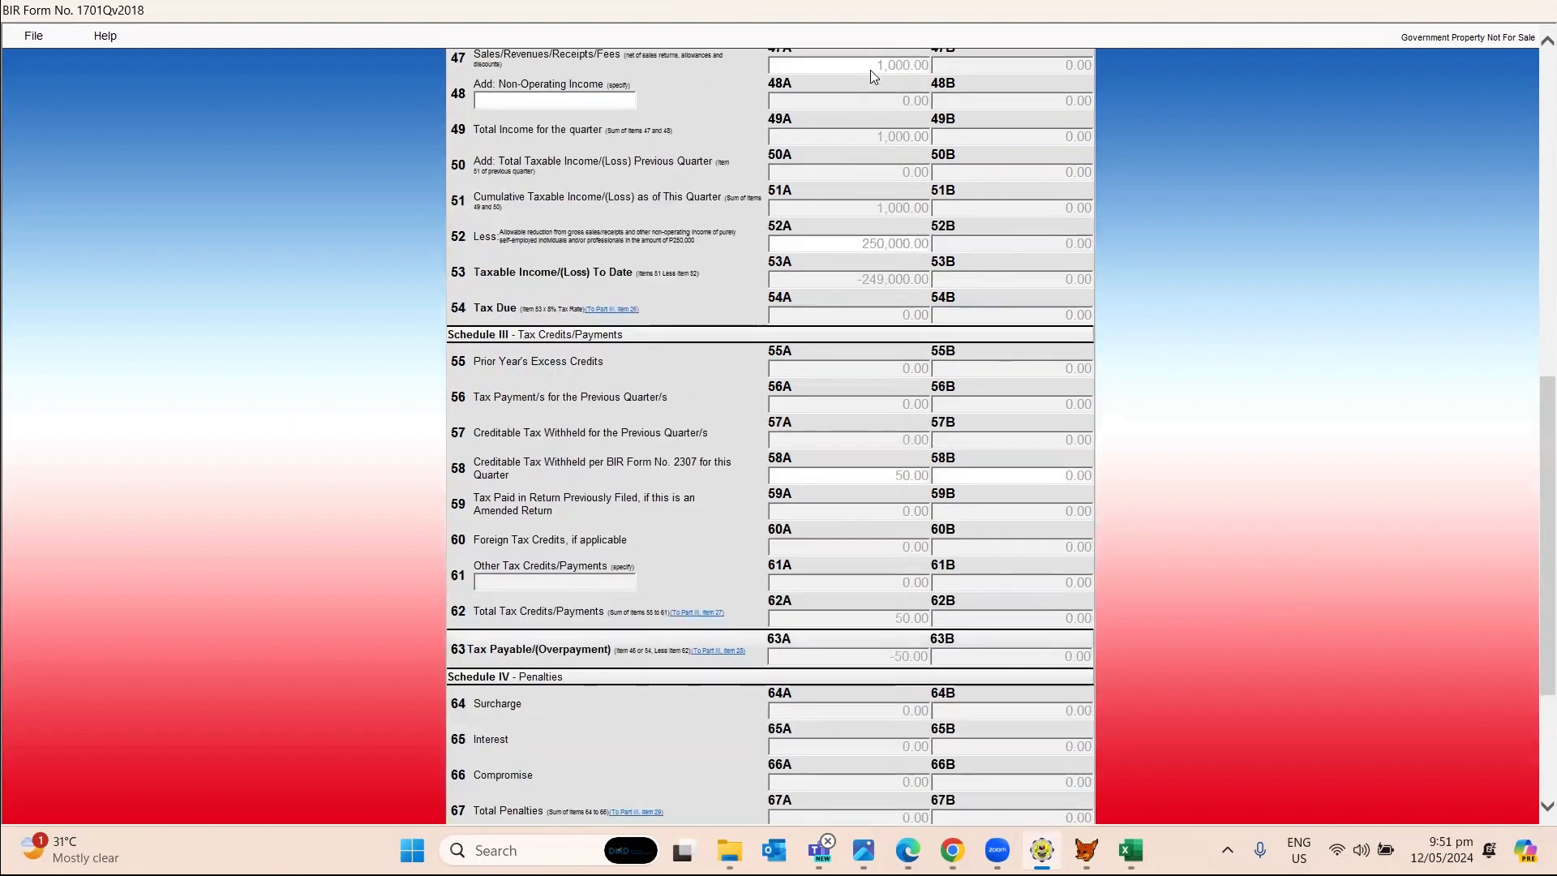
{"action": "key", "text": "alt+Tab"}
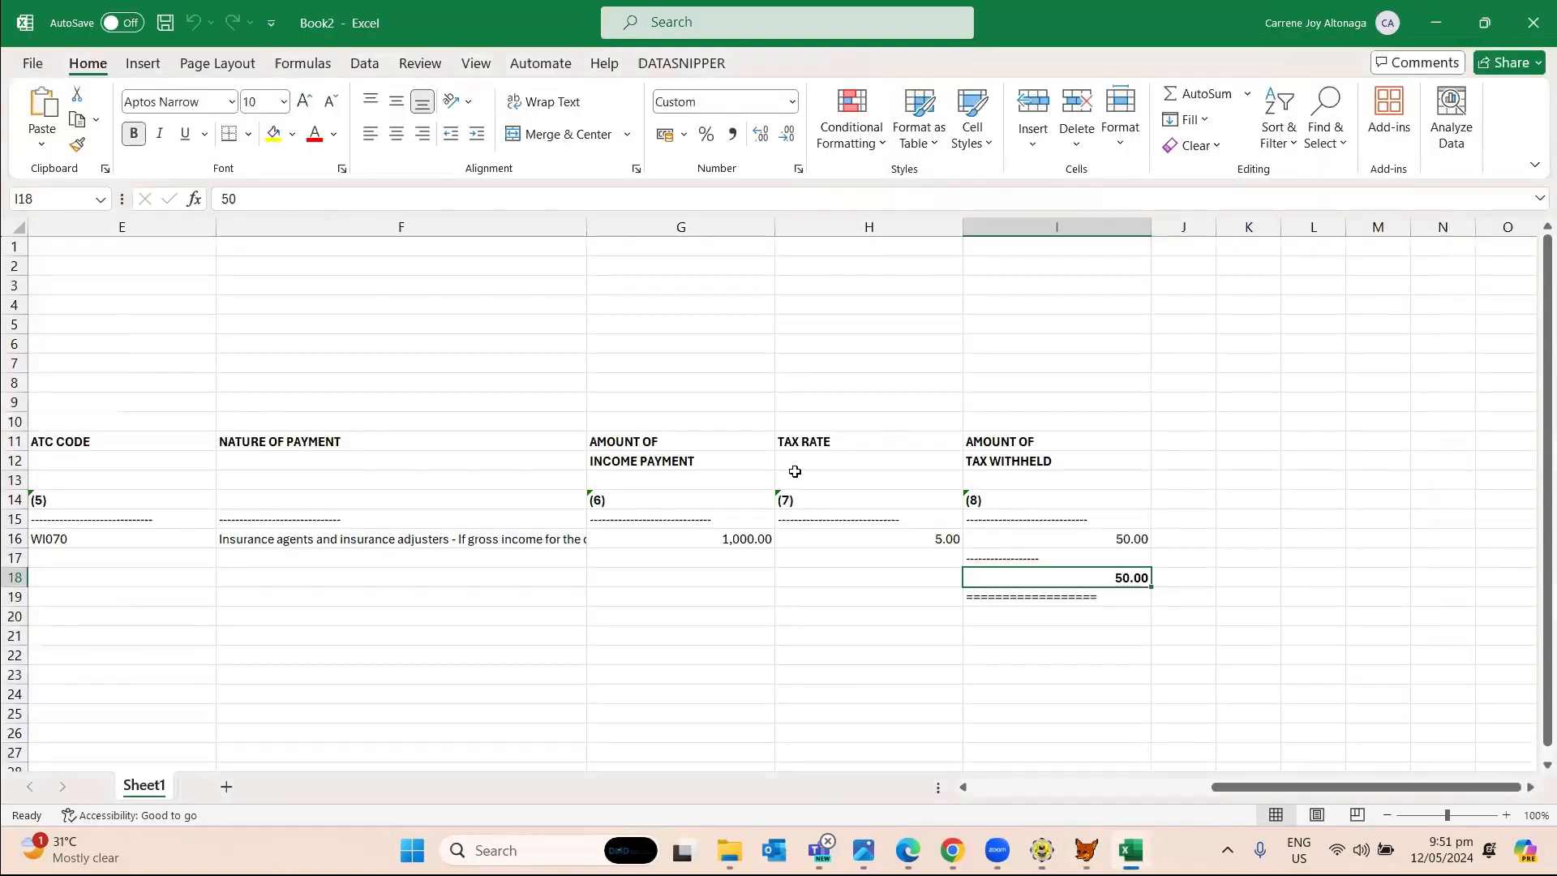
{"action": "left_click", "coordinate": [720, 532]}
{"action": "key", "text": "alt+Tab"}
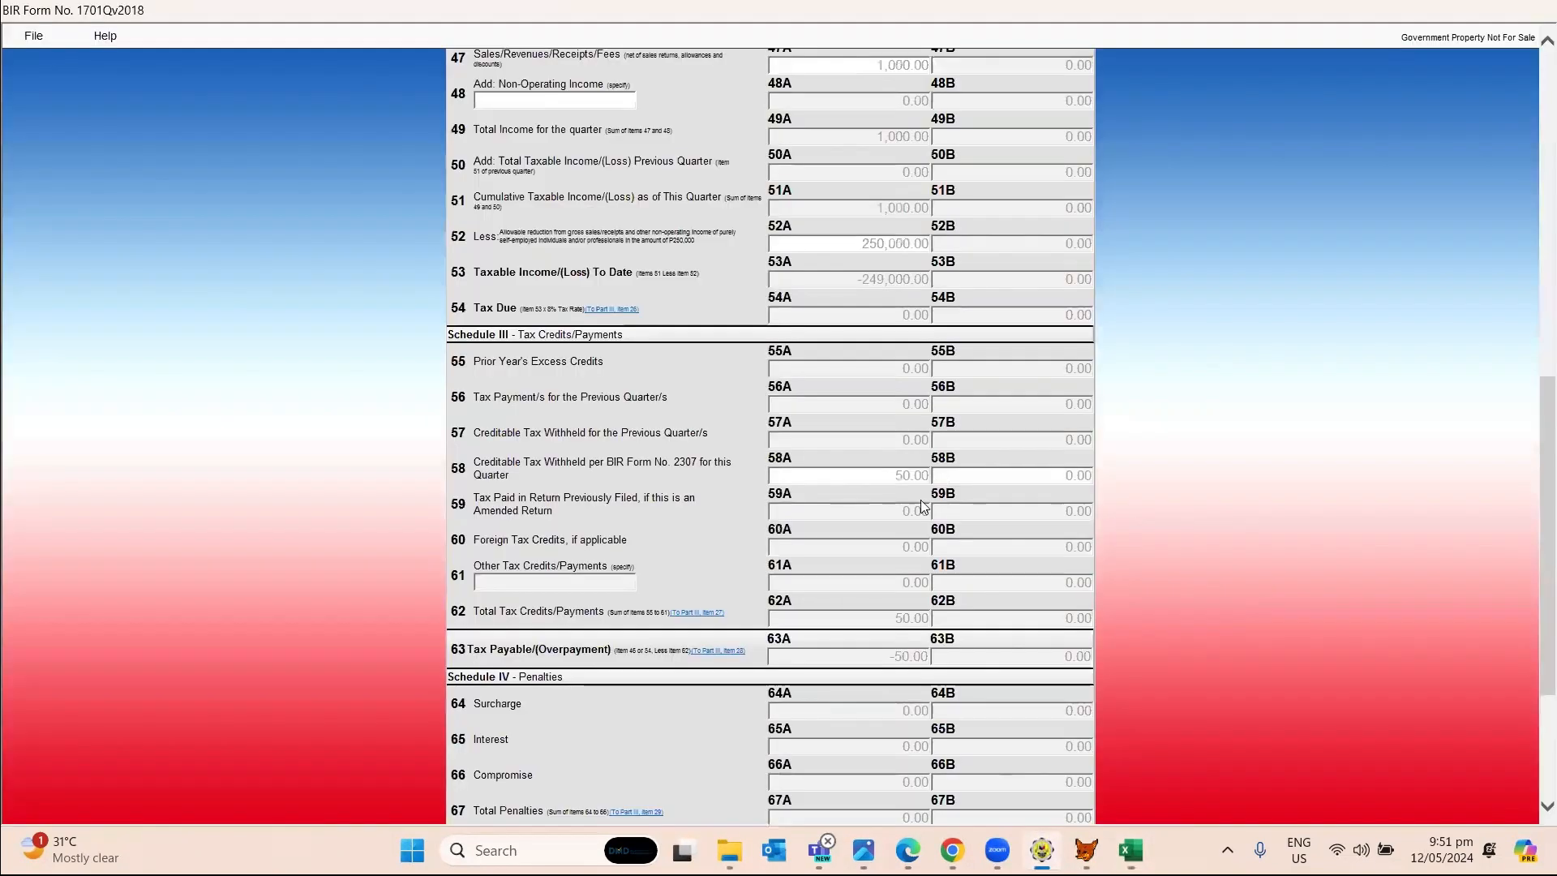
{"action": "key", "text": "alt+Tab"}
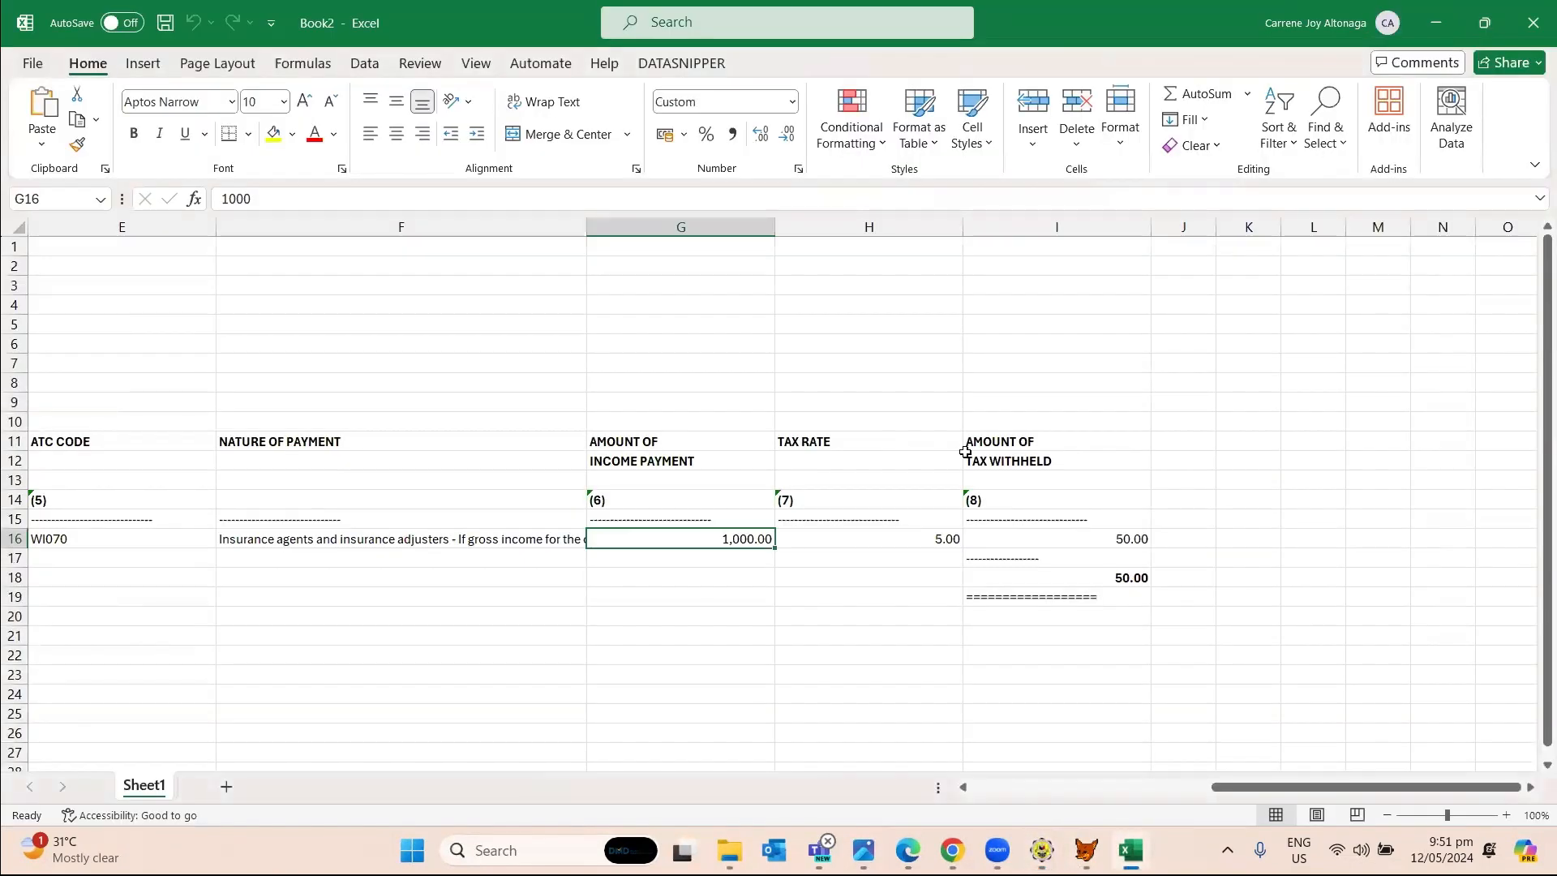
{"action": "key", "text": "alt+Tab"}
{"action": "key", "text": "alt+Tab"}
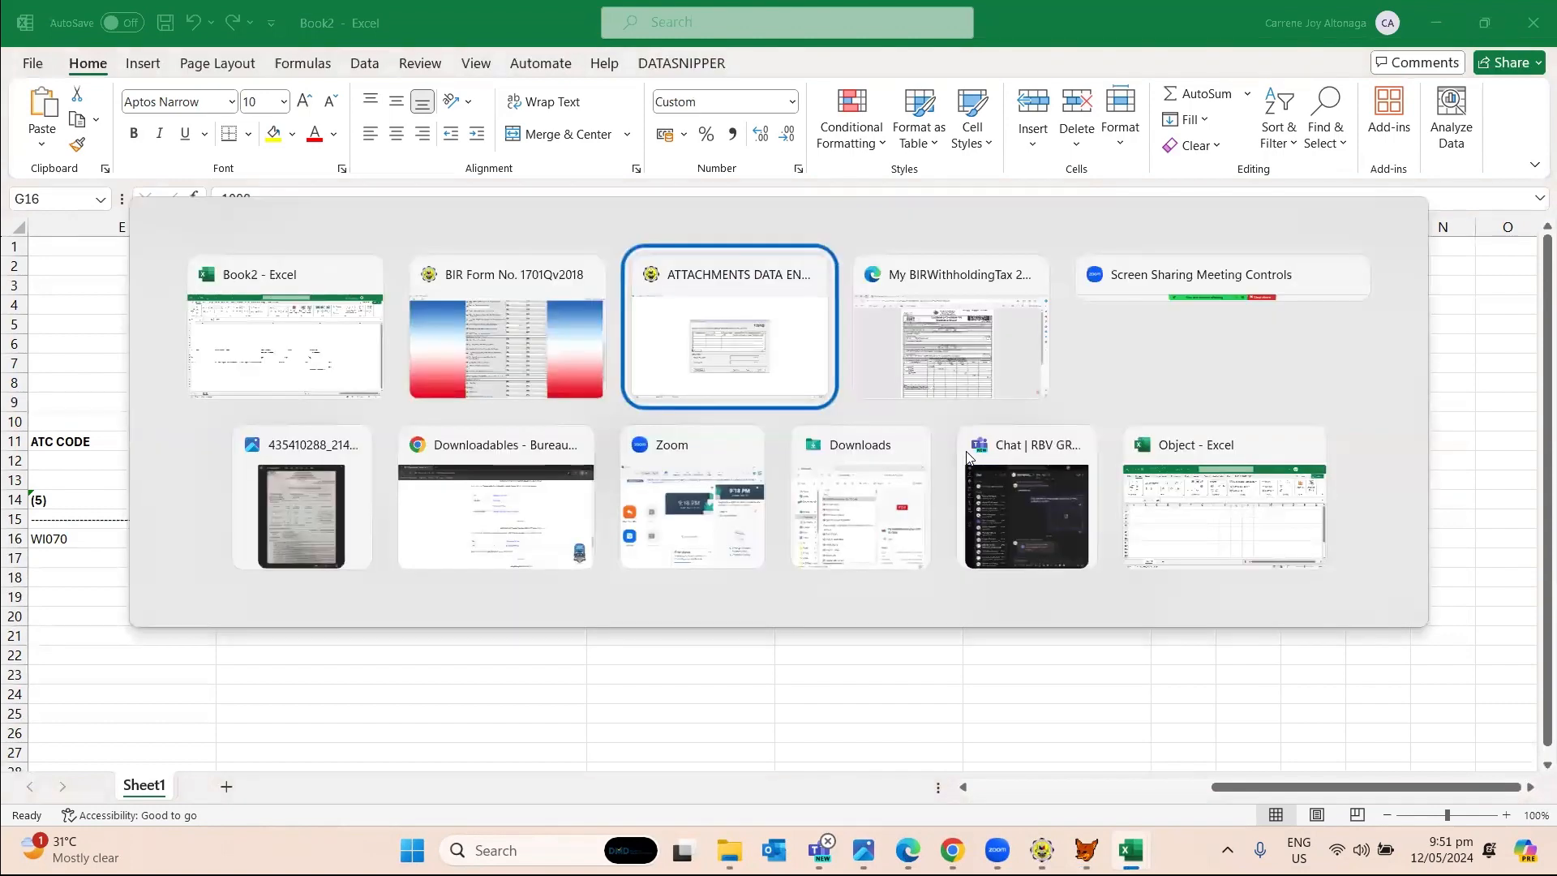
Save the exported Excel report to the Desktop as workbook 'SAWT' and close it.
{"action": "key", "text": "alt+shift+Tab"}
{"action": "key", "text": "alt+shift+Tab"}
{"action": "key", "text": "alt+Tab"}
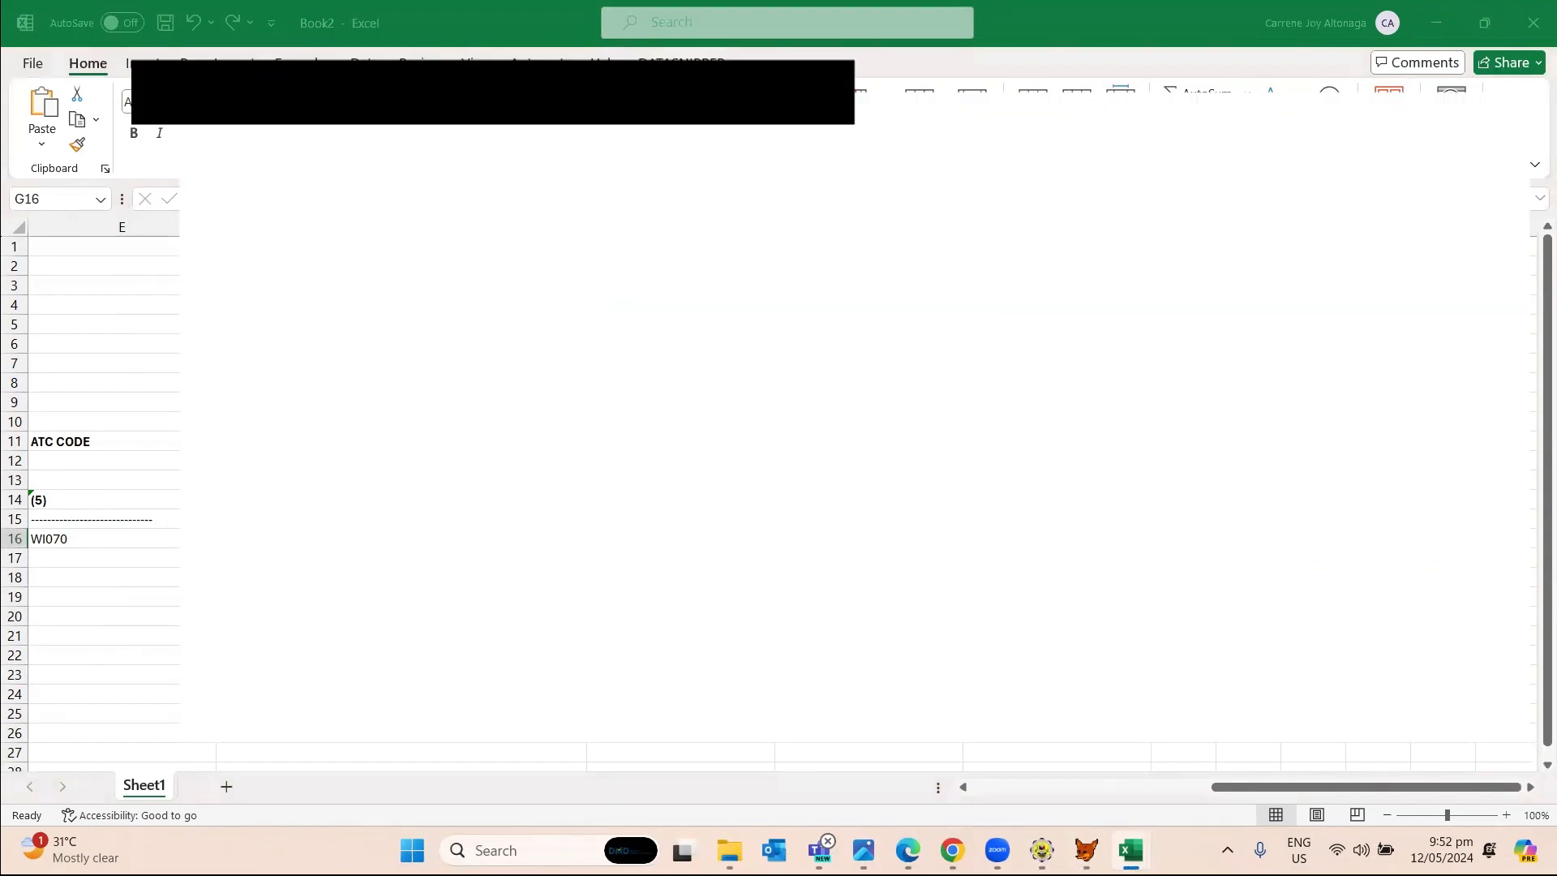
{"action": "key", "text": "ctrl+s"}
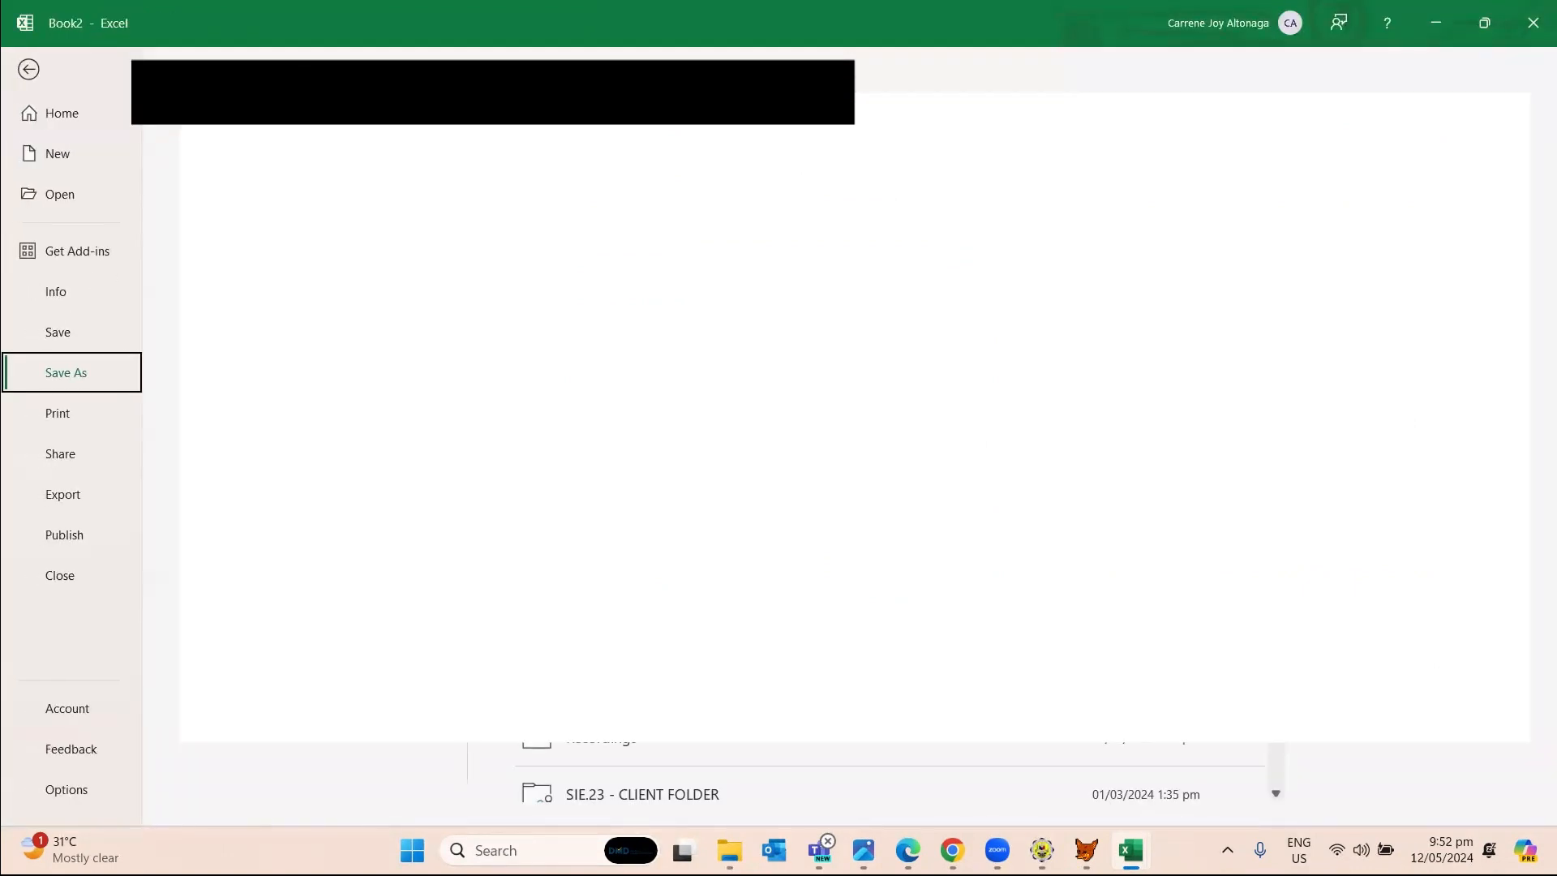
{"action": "left_click", "coordinate": [246, 458]}
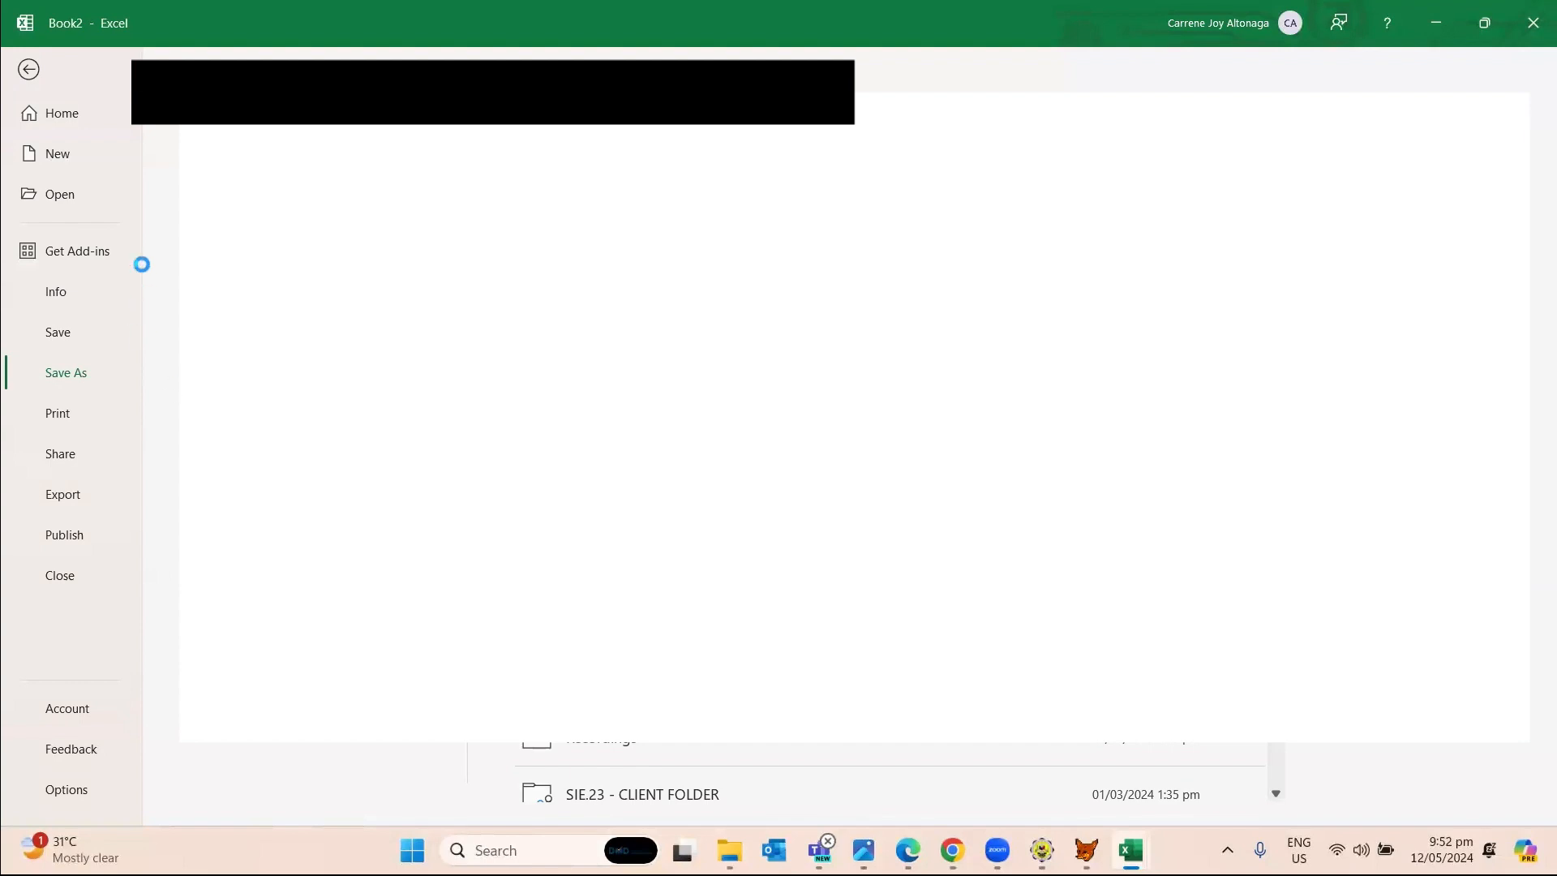
{"action": "left_click", "coordinate": [91, 196]}
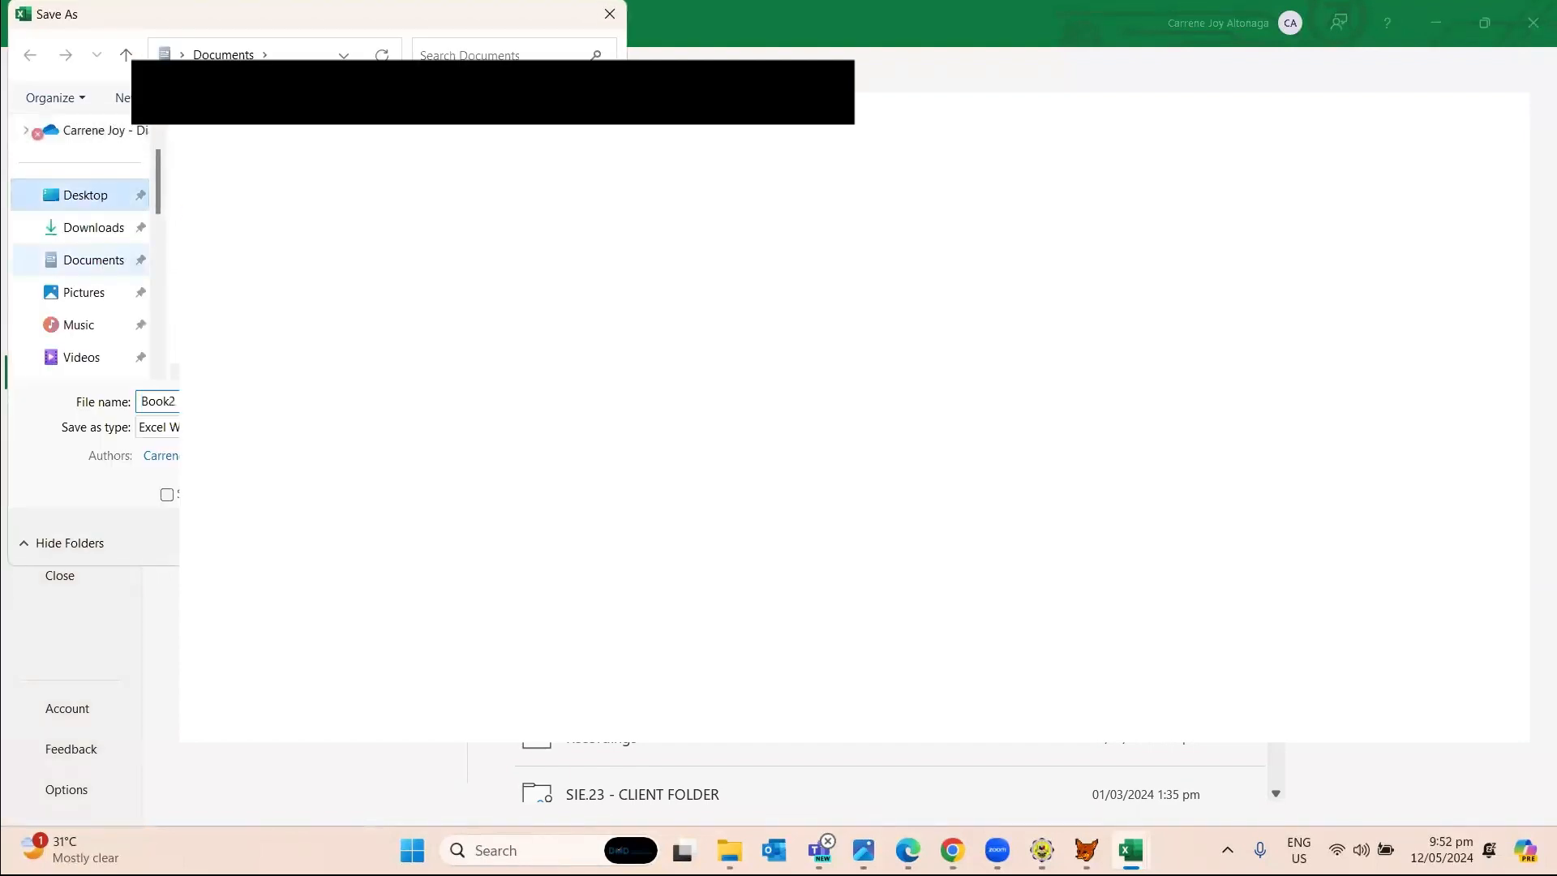
{"action": "double_click", "coordinate": [314, 408]}
{"action": "type", "text": "SAW"}
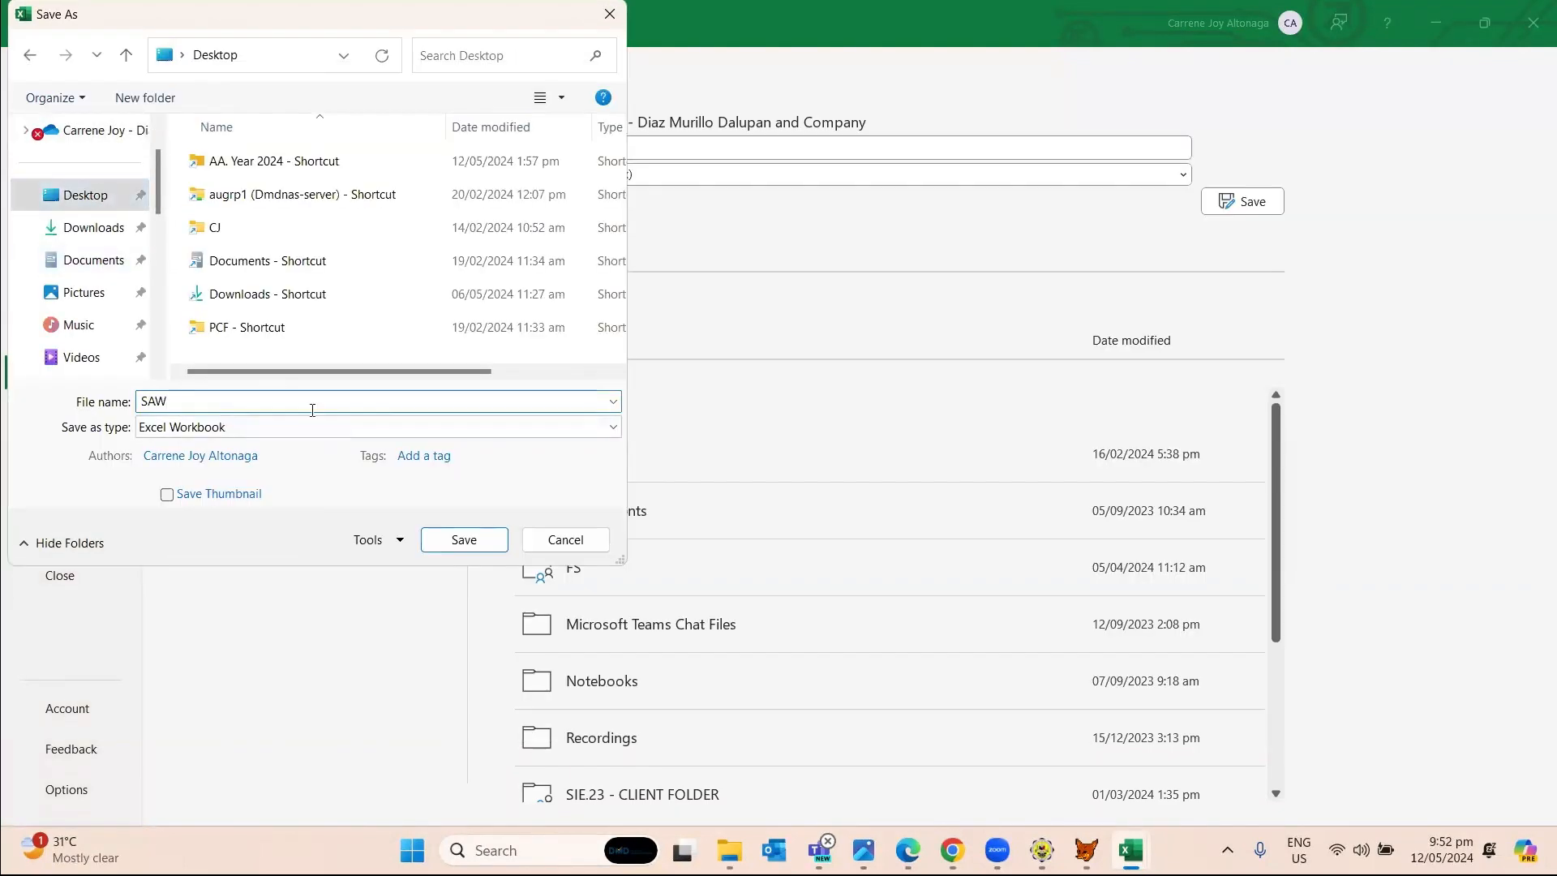
{"action": "type", "text": "T"}
{"action": "left_click", "coordinate": [461, 540]}
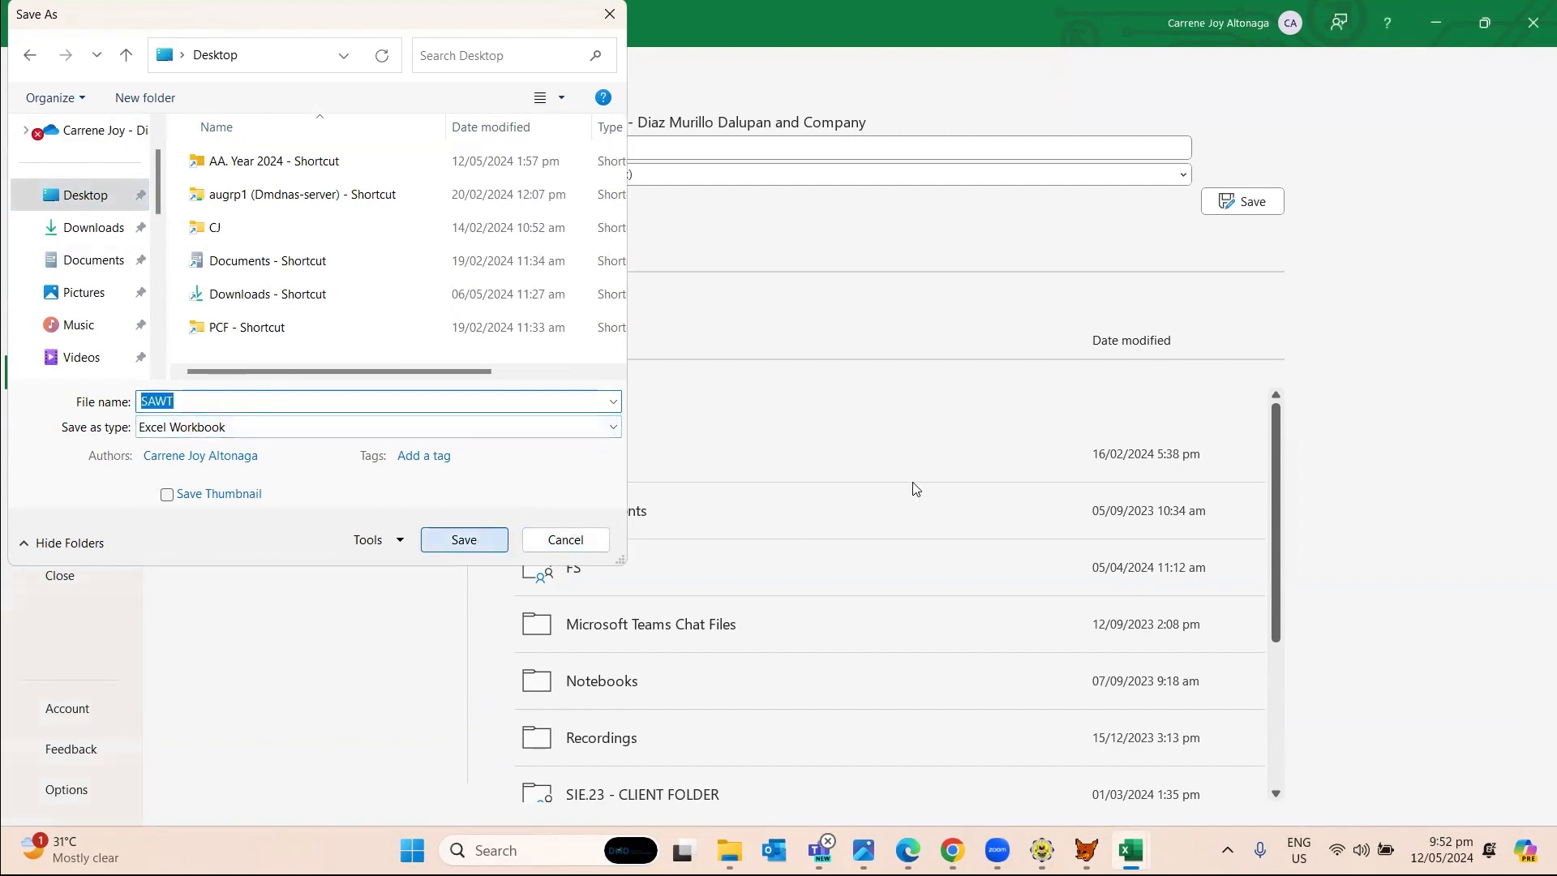
{"action": "left_click", "coordinate": [921, 460]}
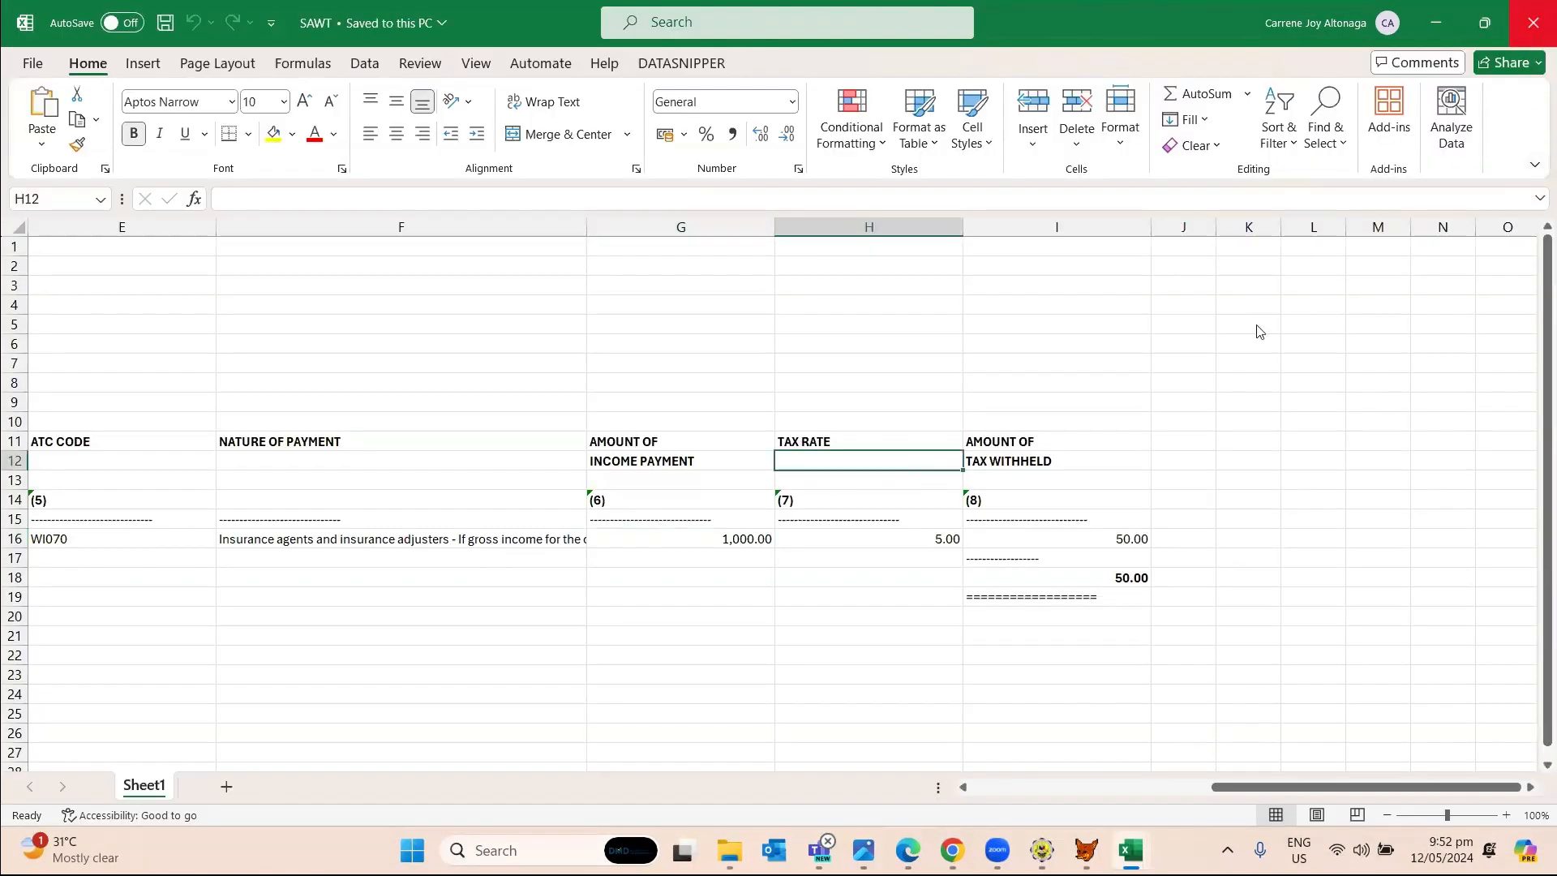
{"action": "key", "text": "alt+F4"}
Generate the March 2024 1701Q SAWT .DAT file into BIRALPHA72, viewing it before acknowledging.
{"action": "key", "text": "alt+Tab"}
{"action": "key", "text": "Tab"}
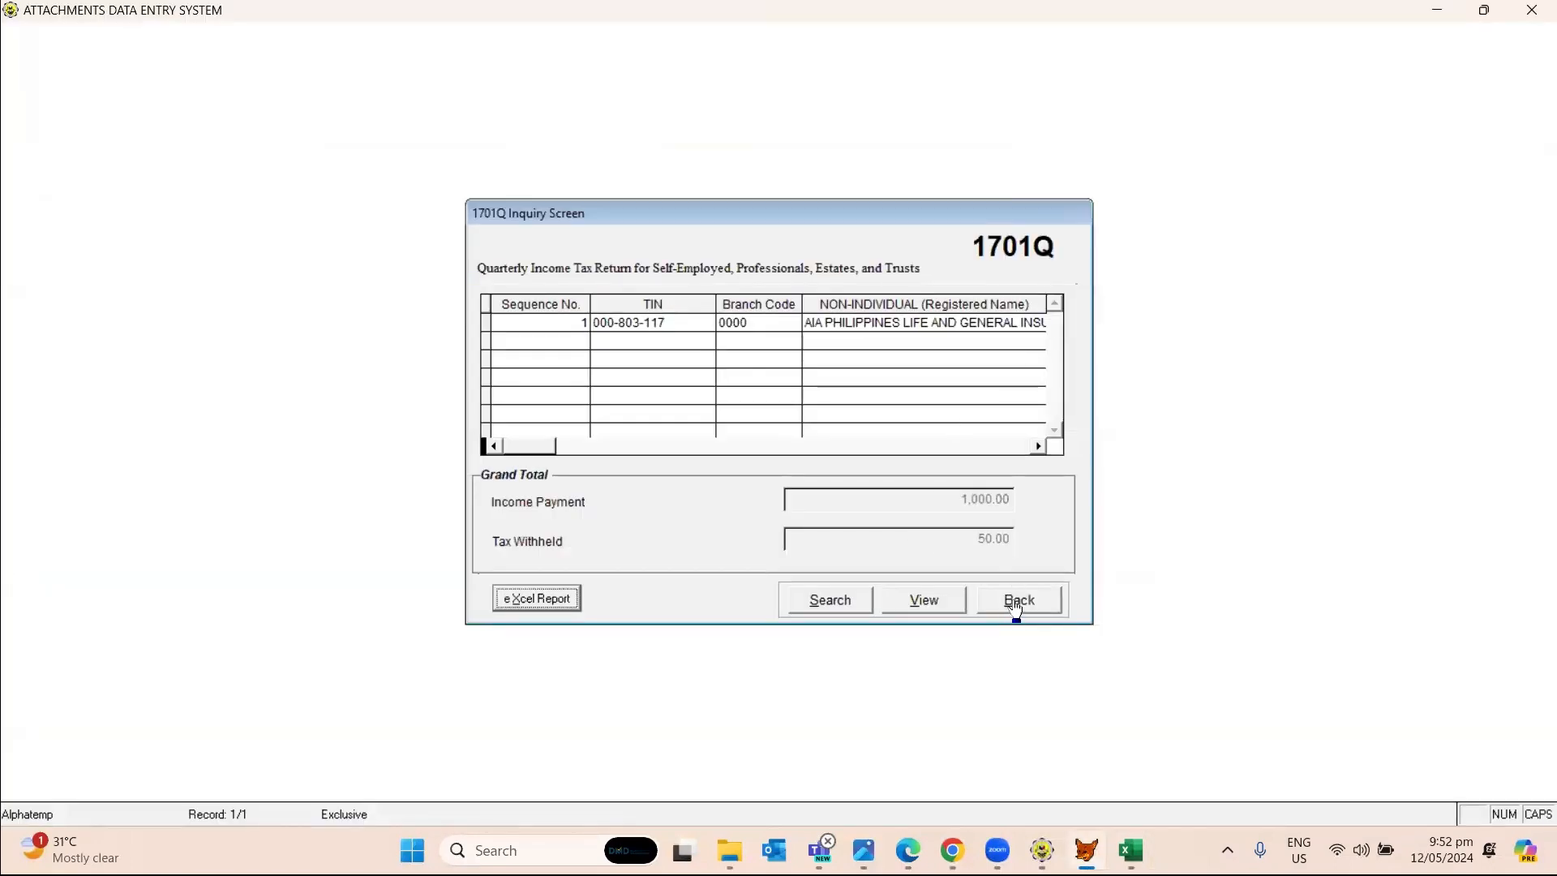
{"action": "left_click", "coordinate": [1016, 612]}
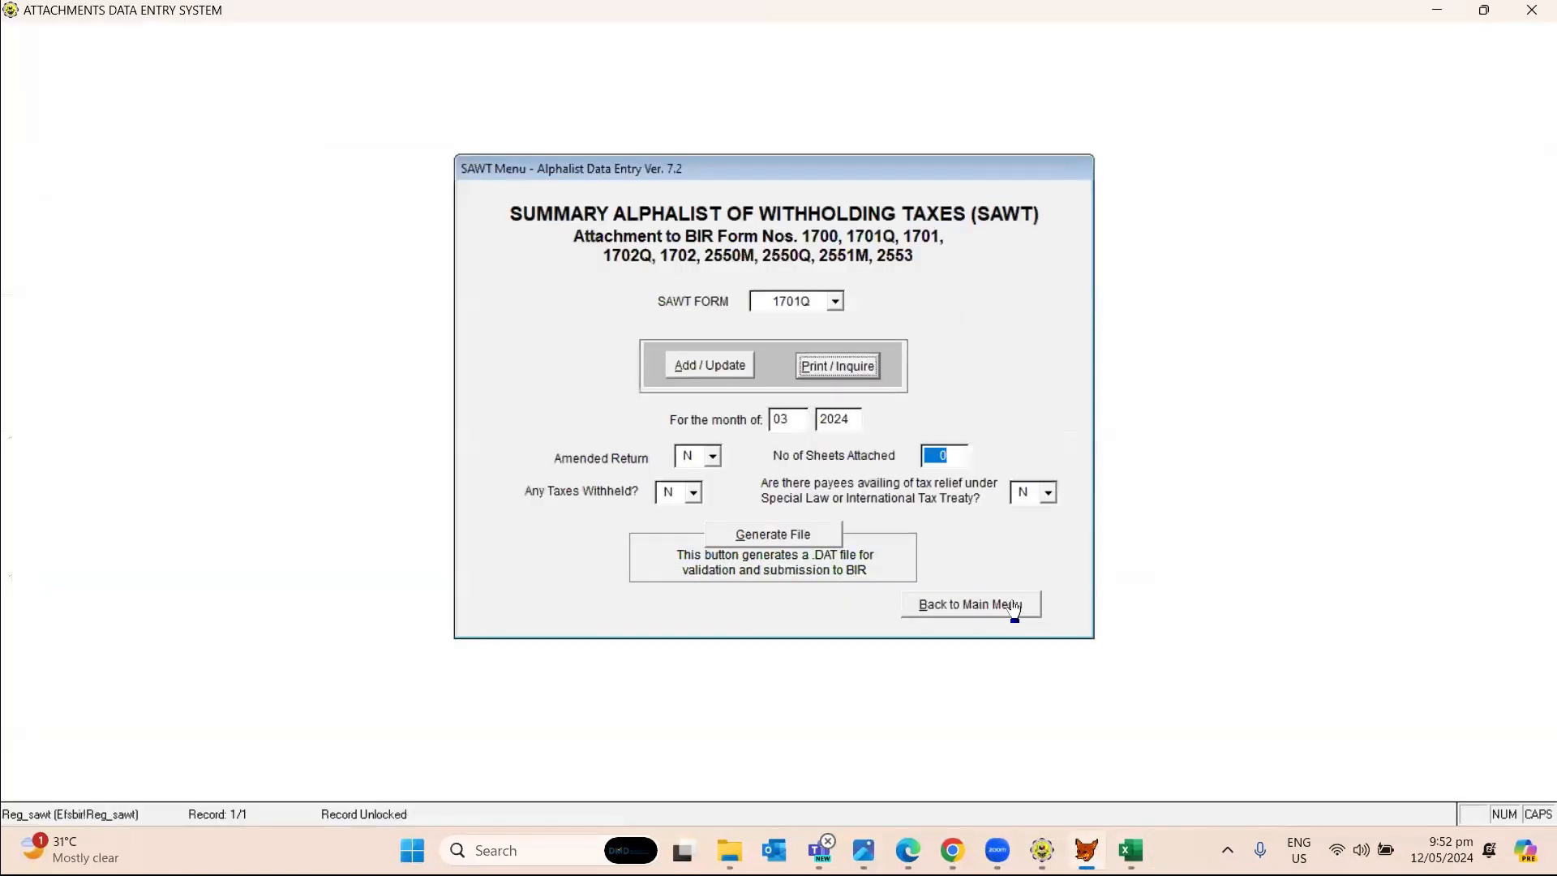
{"action": "left_click", "coordinate": [784, 535]}
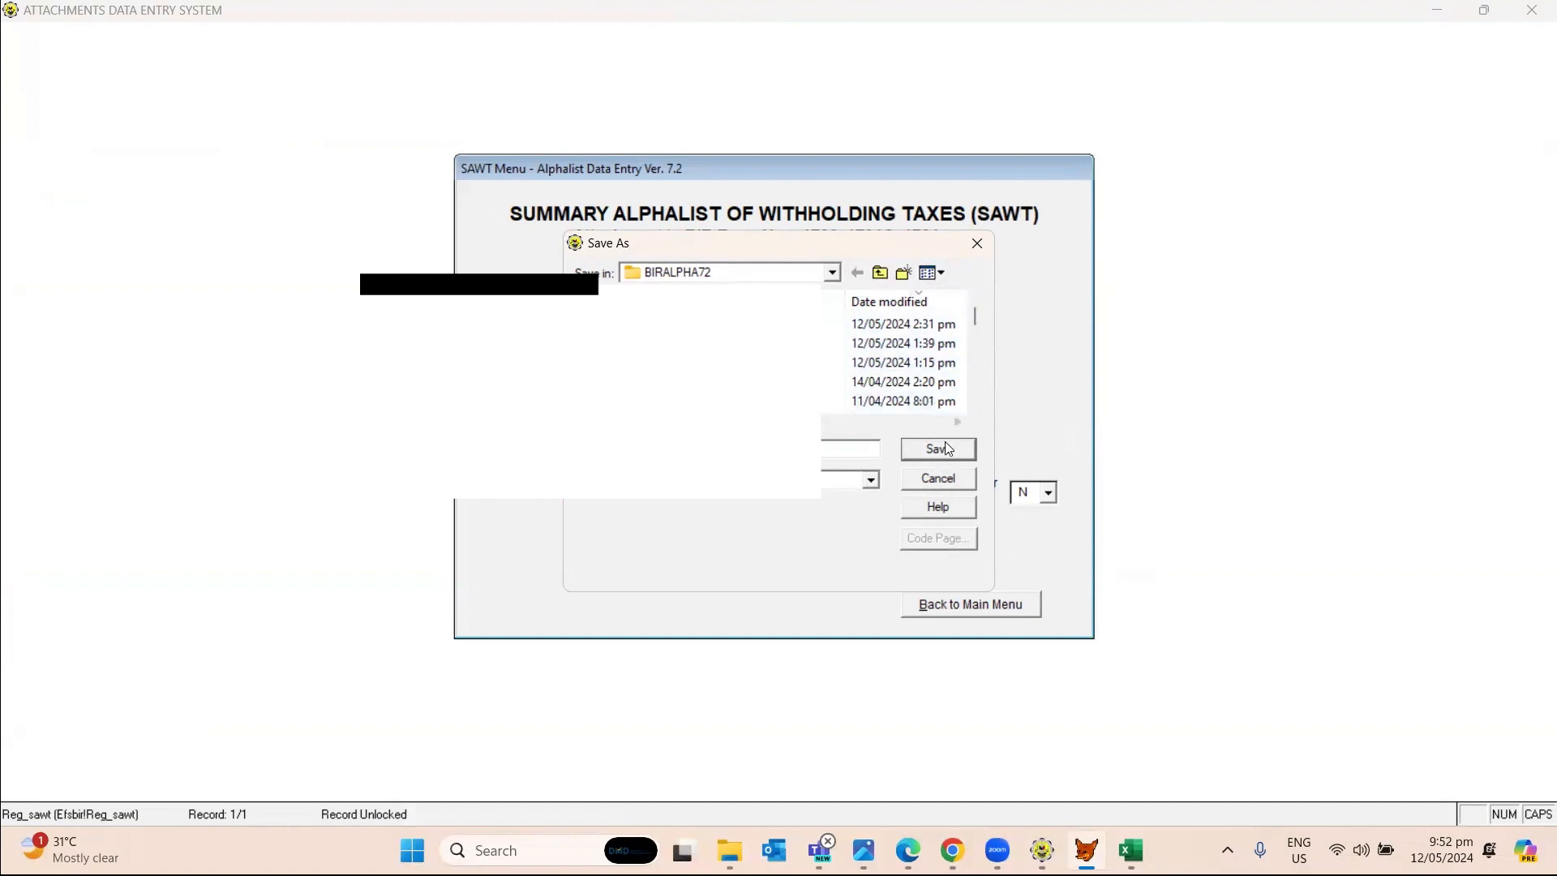
{"action": "left_click", "coordinate": [943, 449]}
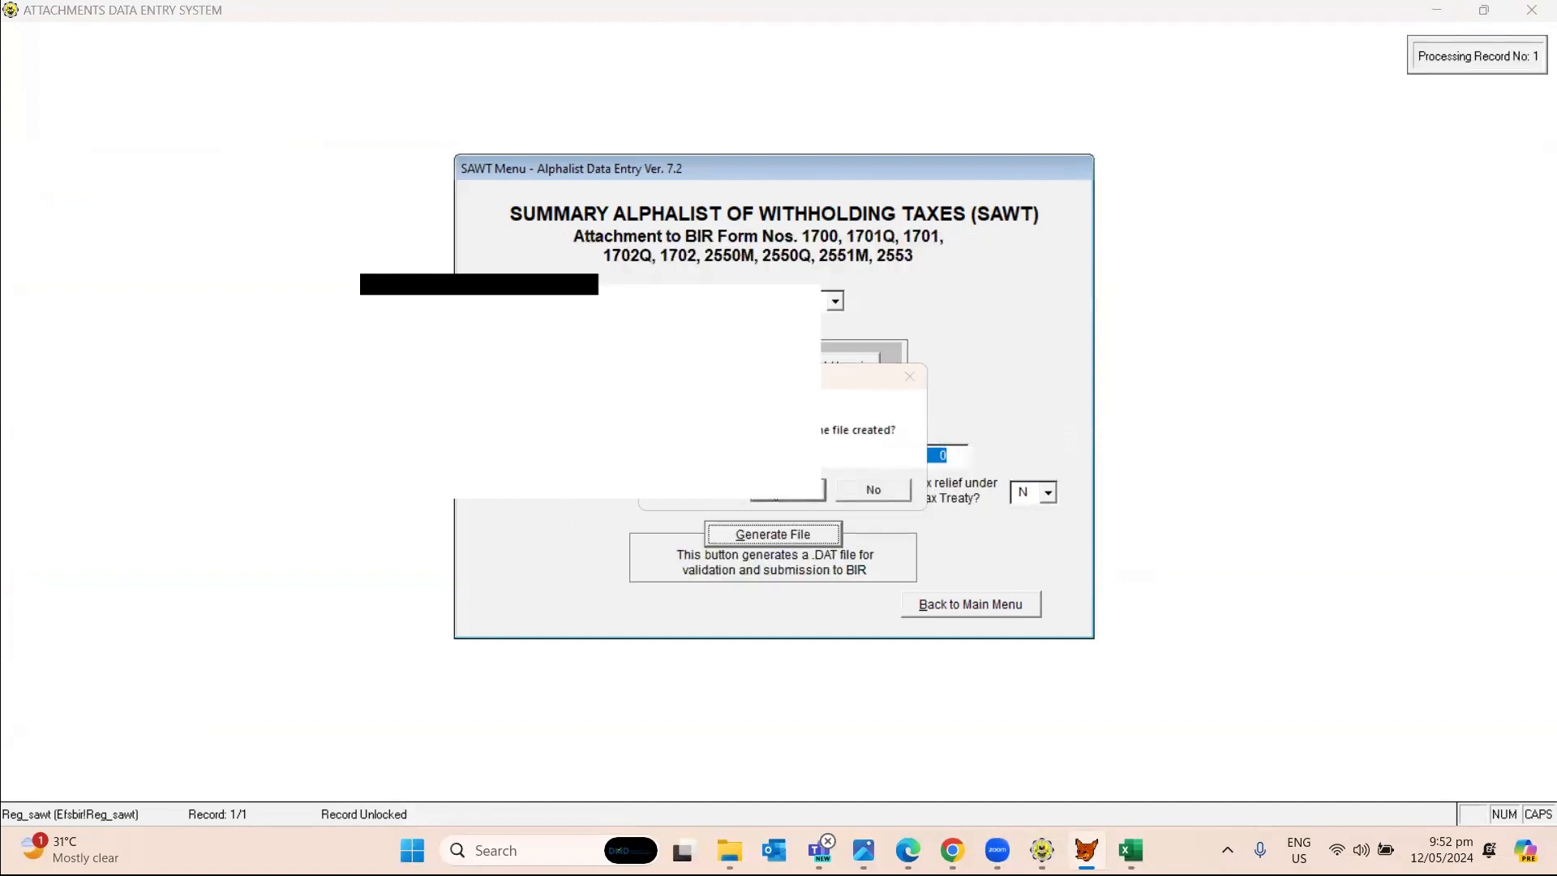
{"action": "left_click", "coordinate": [786, 489]}
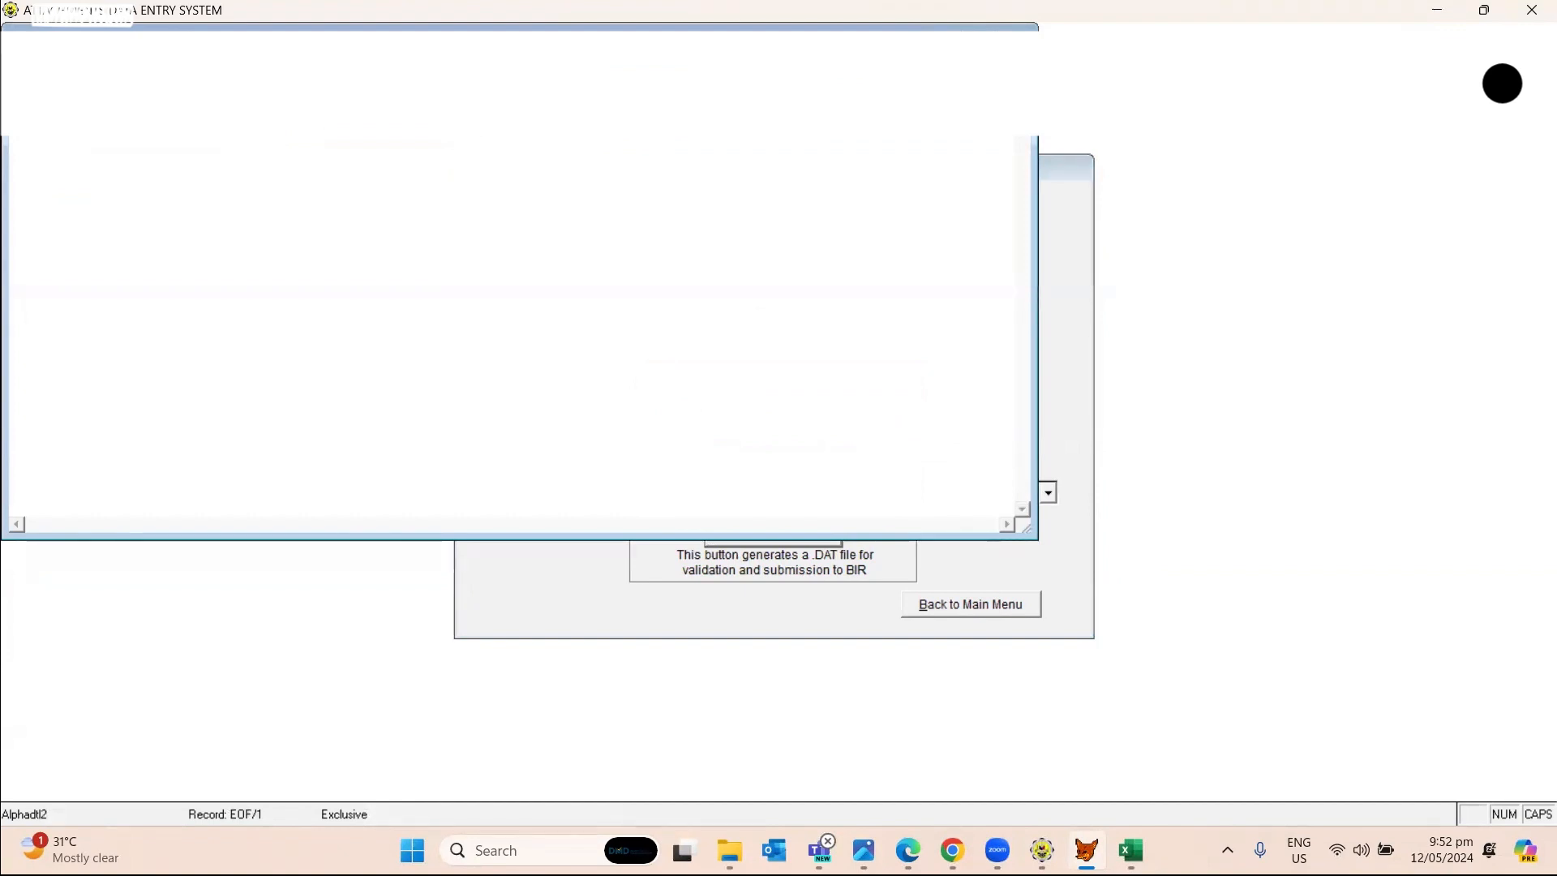
{"action": "left_click", "coordinate": [1019, 37]}
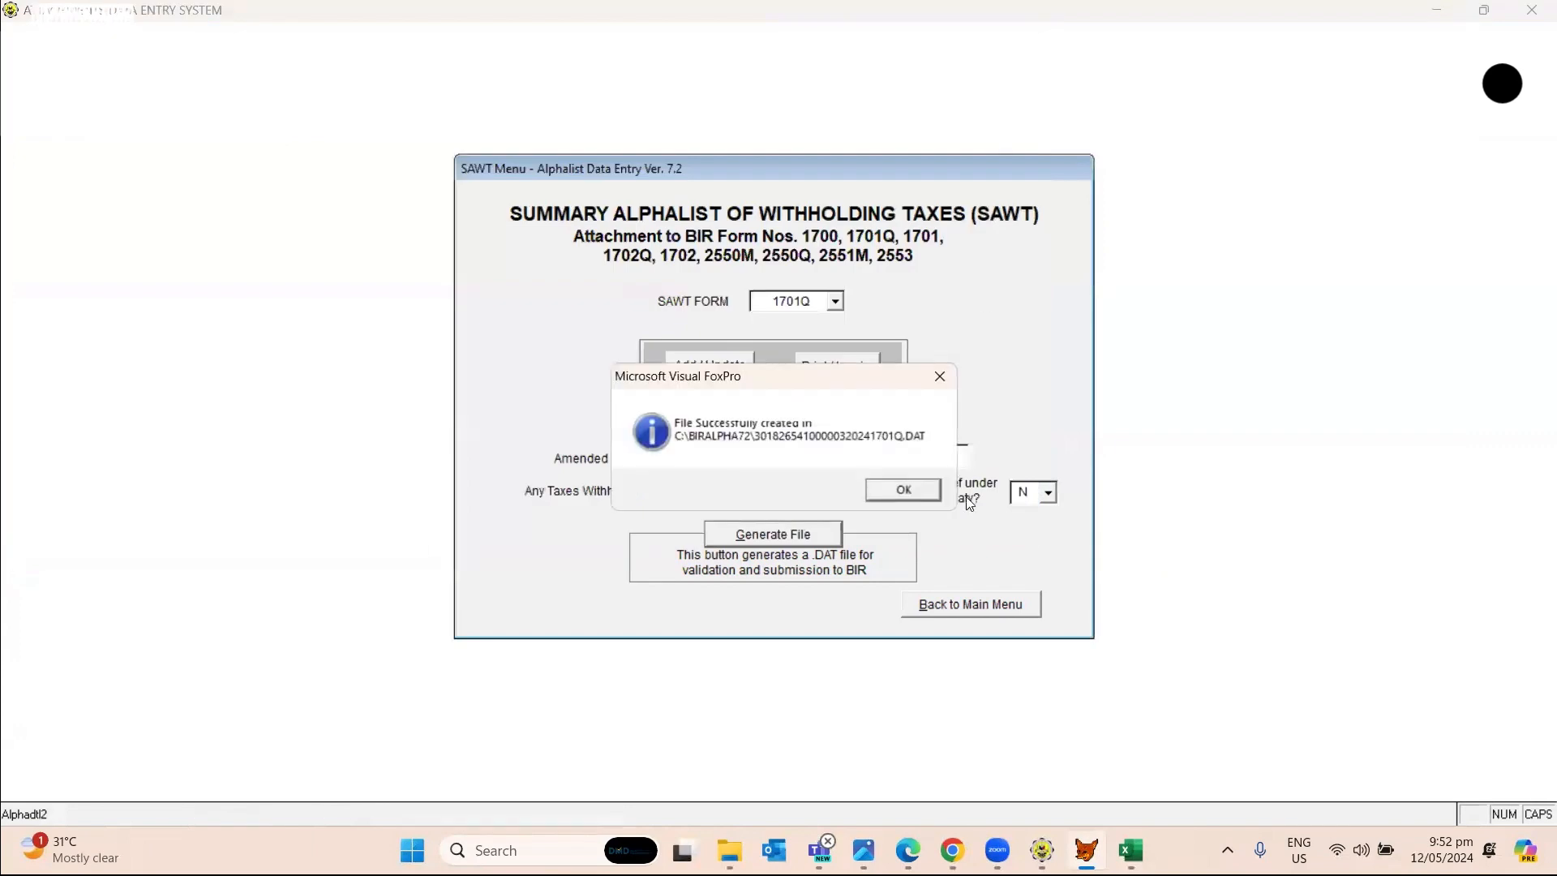
{"action": "left_click", "coordinate": [905, 491]}
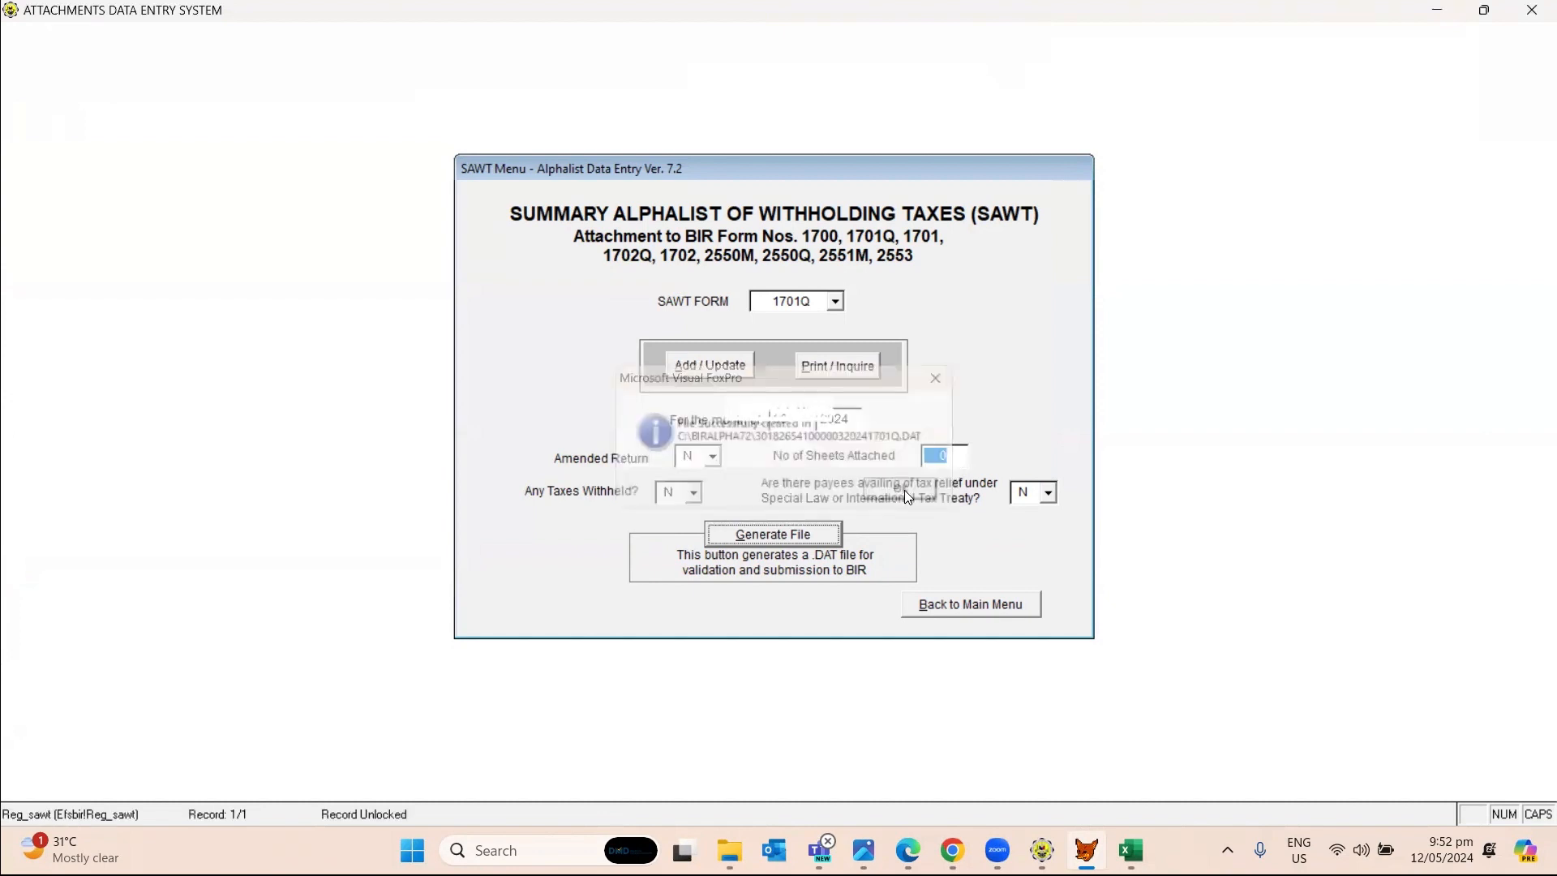
Exit the alphalist data entry program to its main menu and minimize the blank Excel window.
{"action": "left_click", "coordinate": [957, 610]}
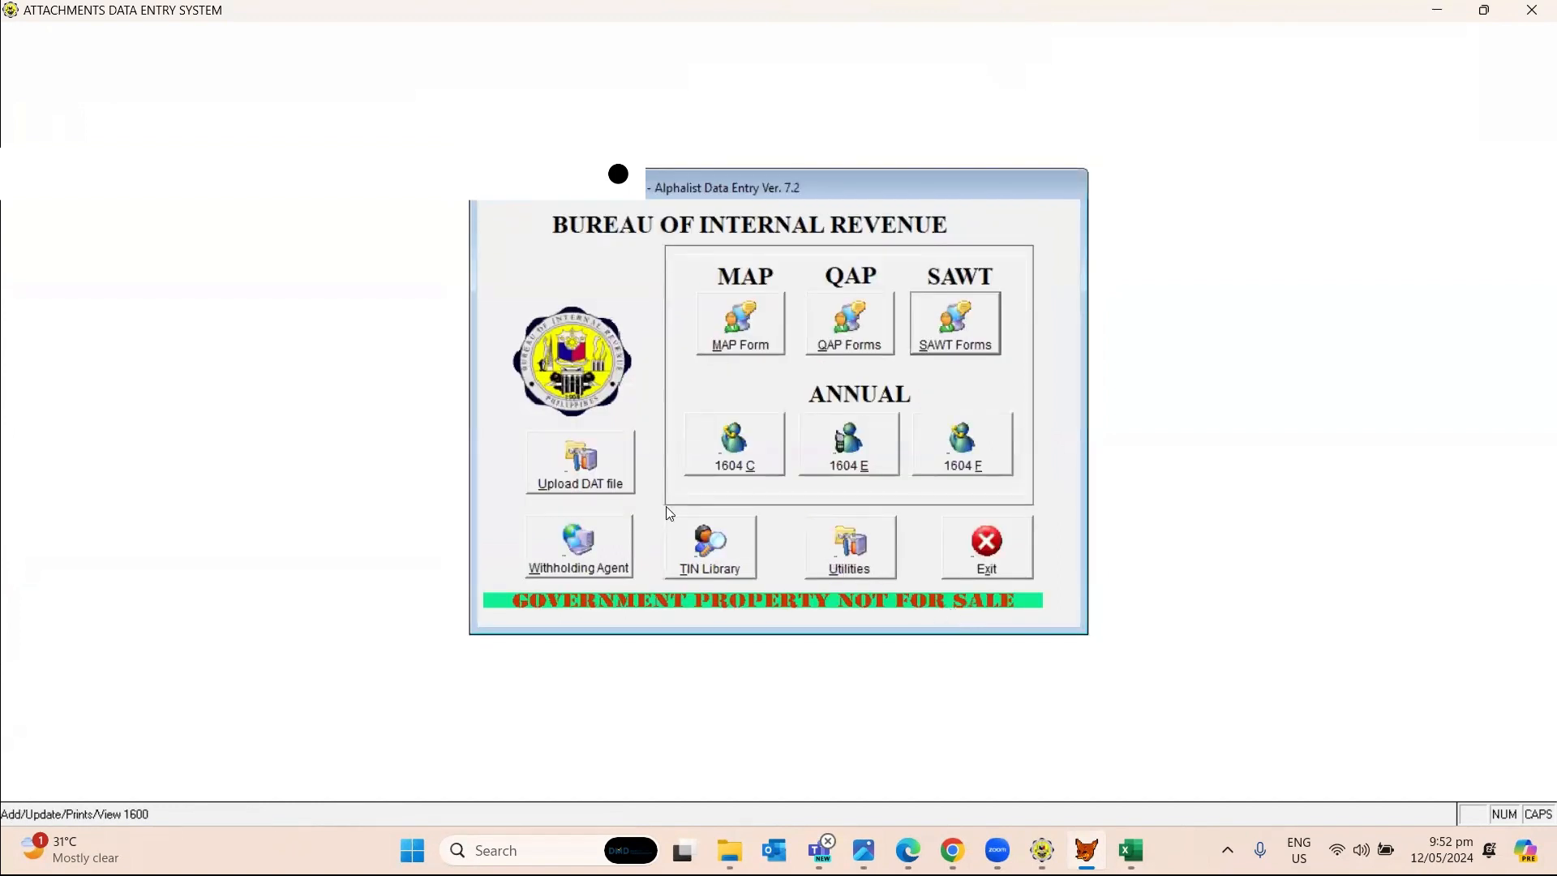
{"action": "left_click", "coordinate": [823, 556]}
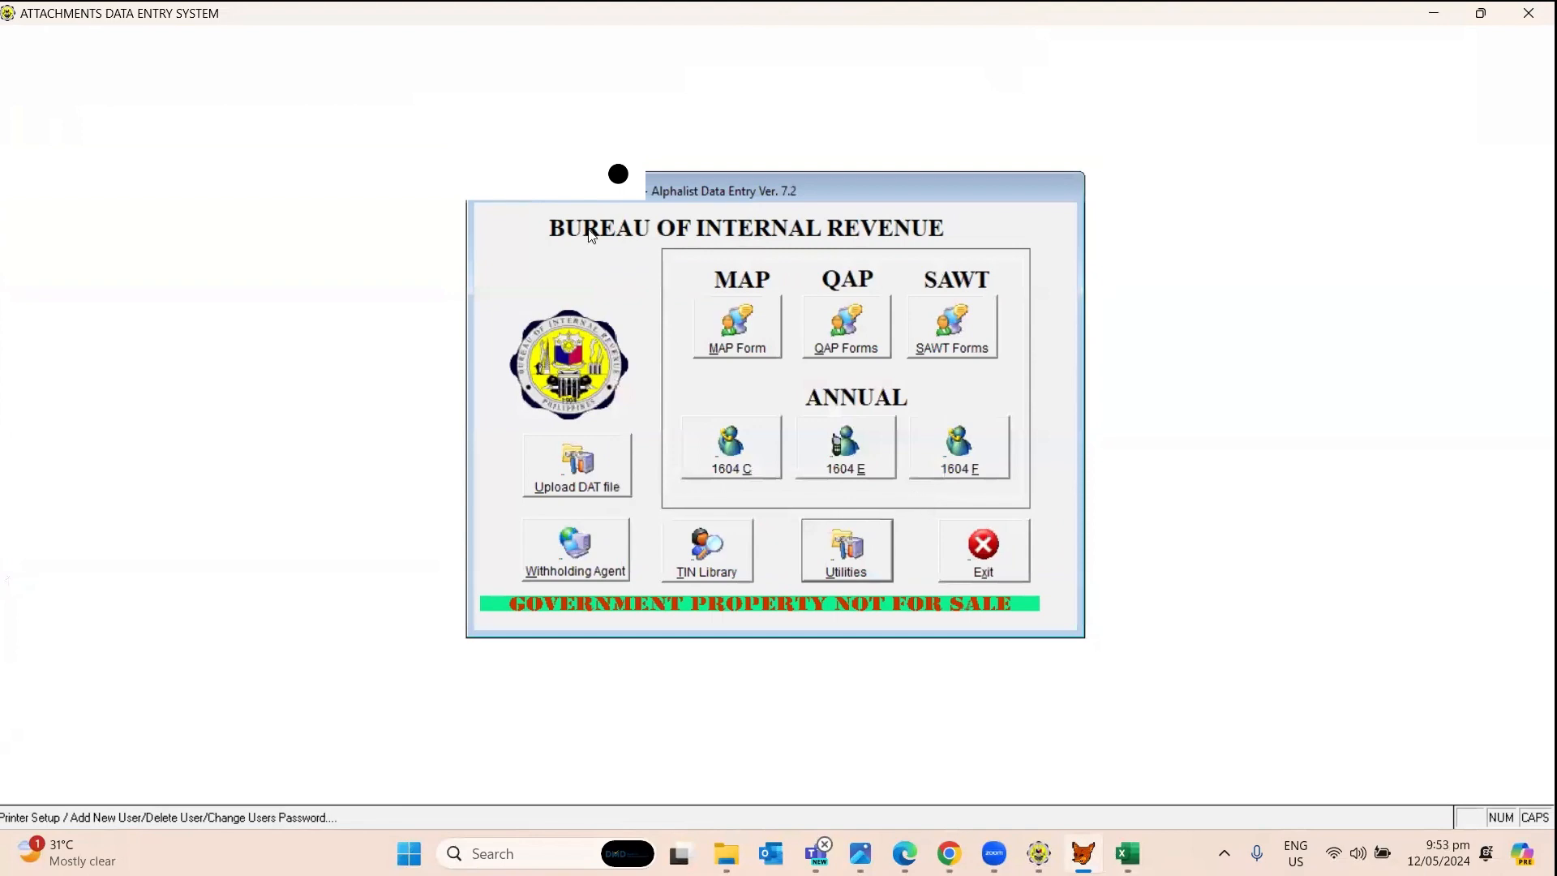
{"action": "left_click", "coordinate": [985, 551]}
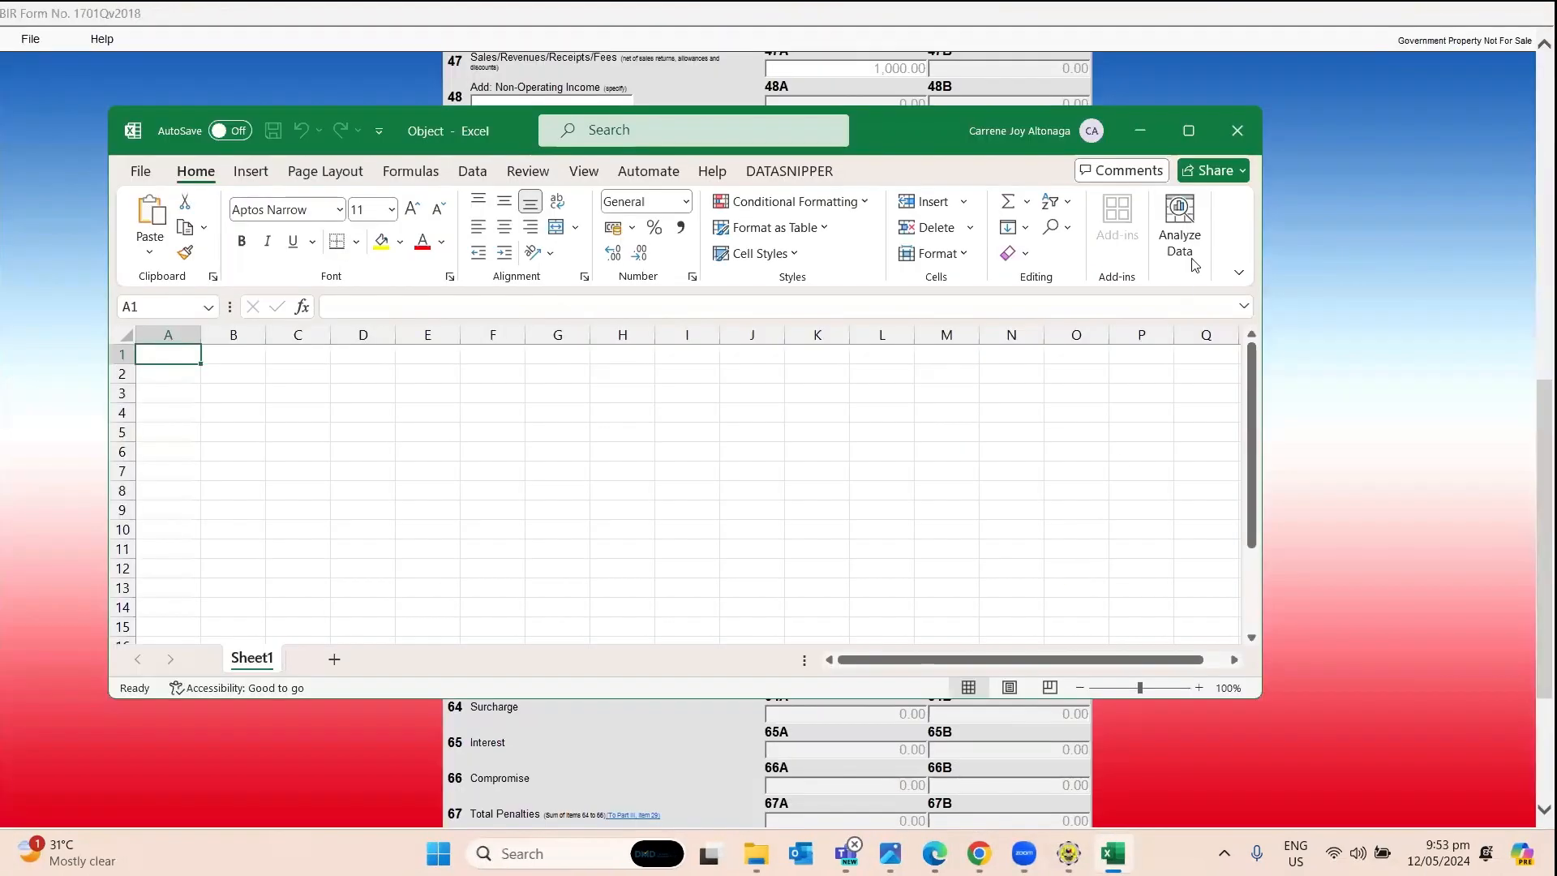
{"action": "left_click", "coordinate": [1134, 130]}
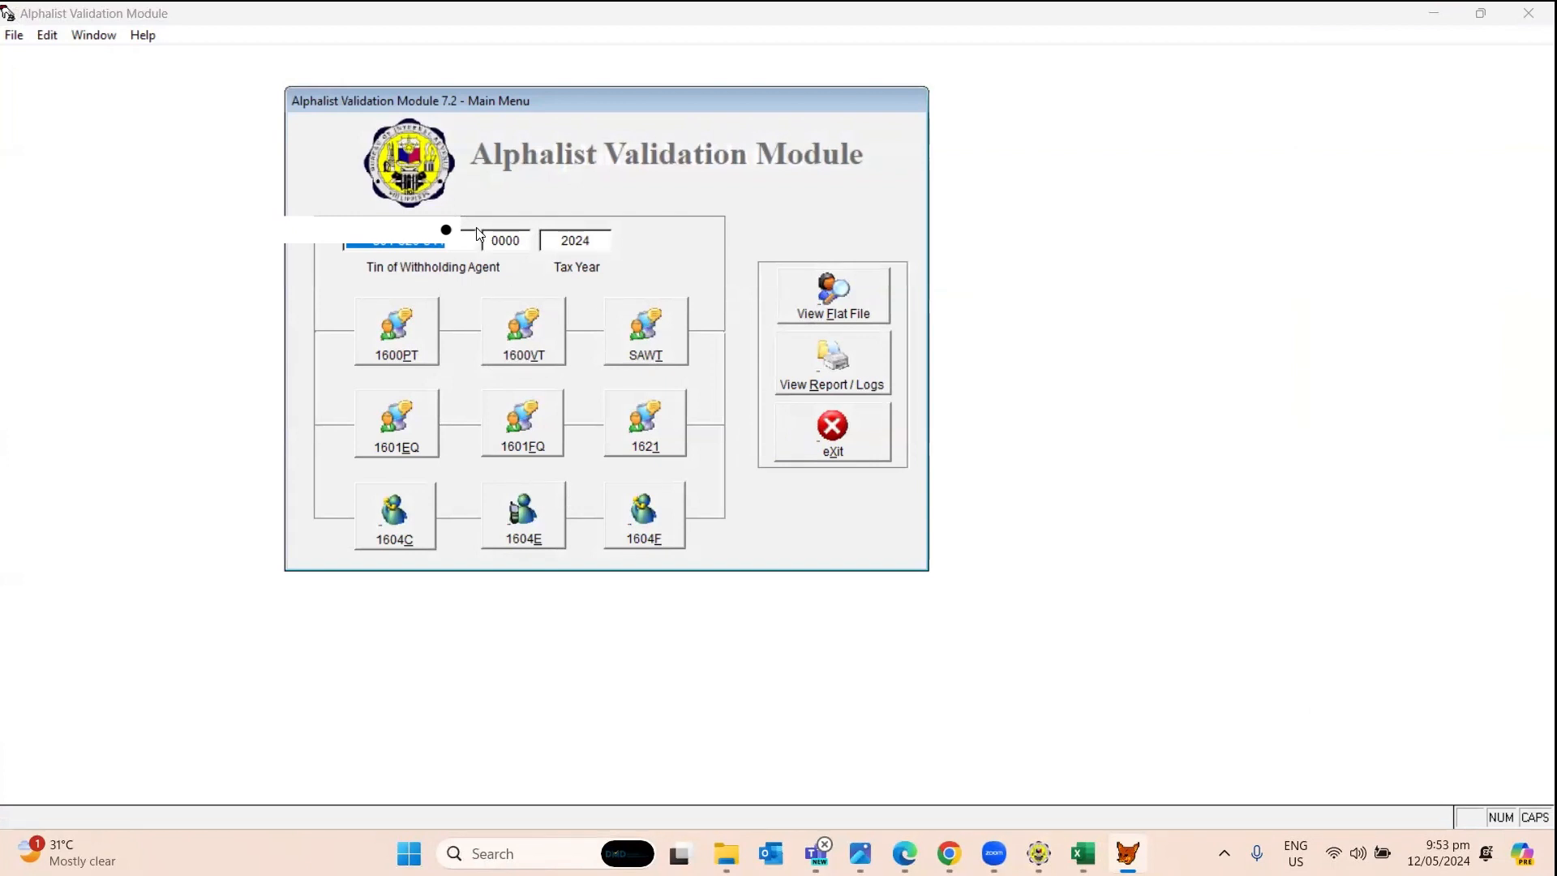
Choose SAWT form 1701Q, select the newest 1701Q.DAT file, and enter month 03.
{"action": "left_click", "coordinate": [647, 344]}
{"action": "left_click", "coordinate": [829, 317]}
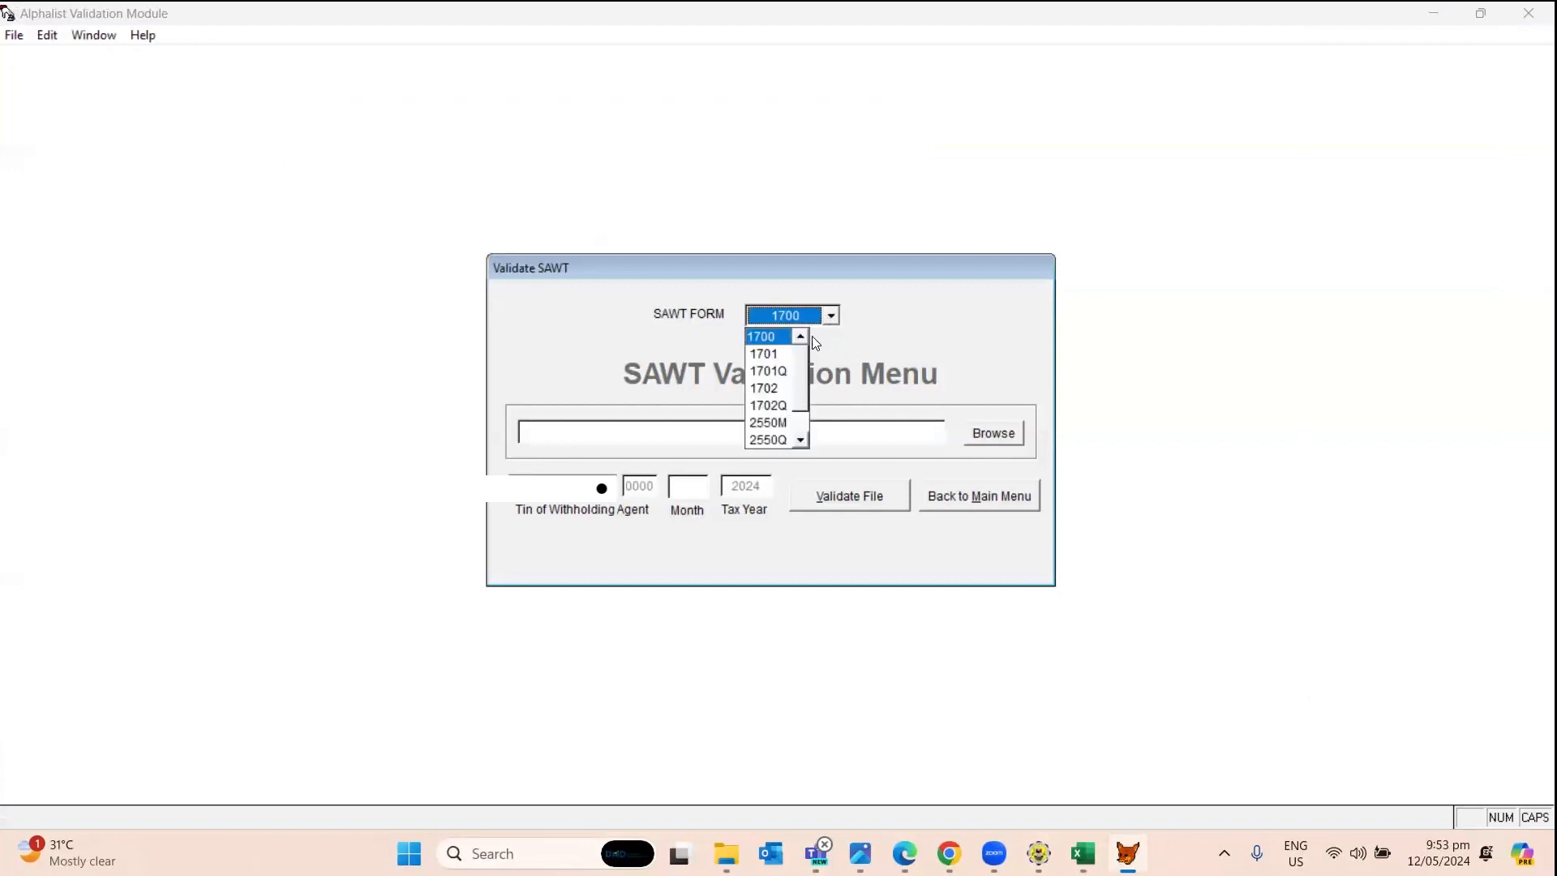
{"action": "left_click", "coordinate": [768, 371]}
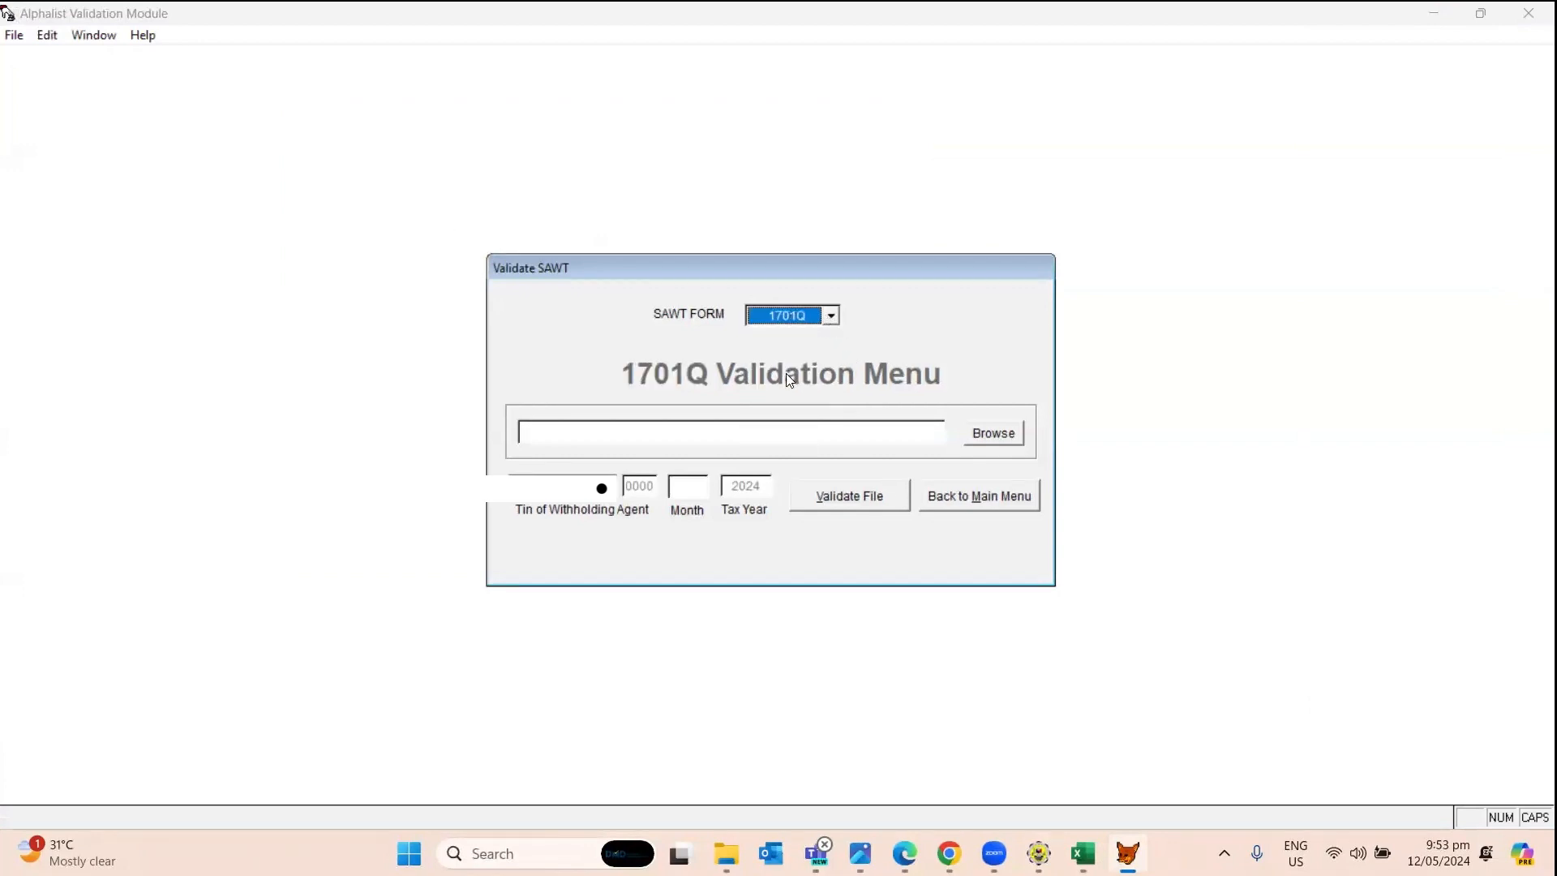
{"action": "left_click", "coordinate": [1006, 437]}
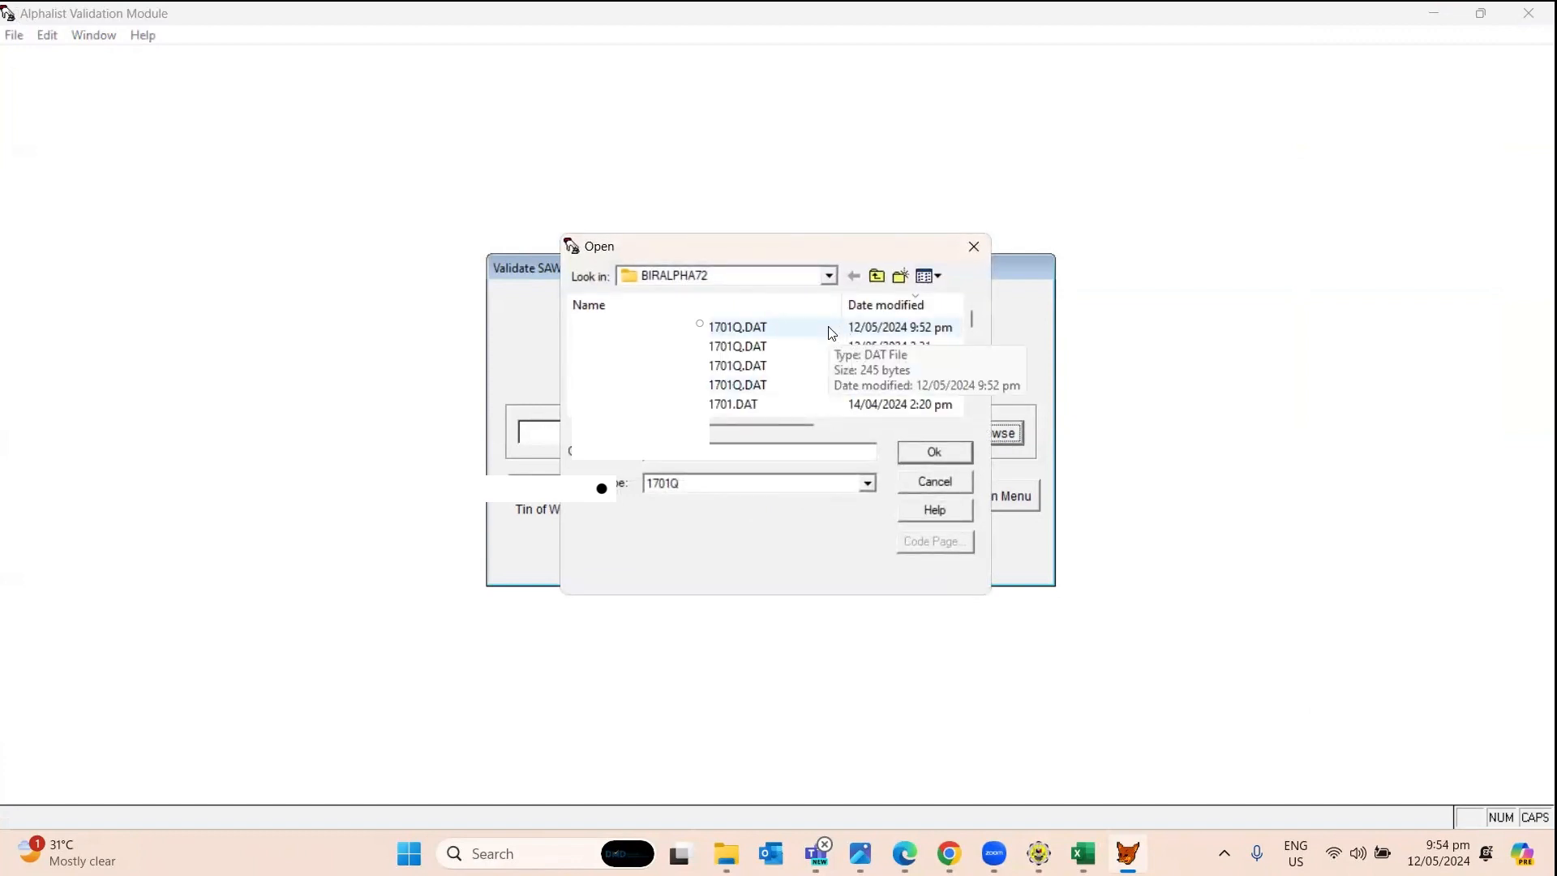
{"action": "left_click", "coordinate": [832, 329]}
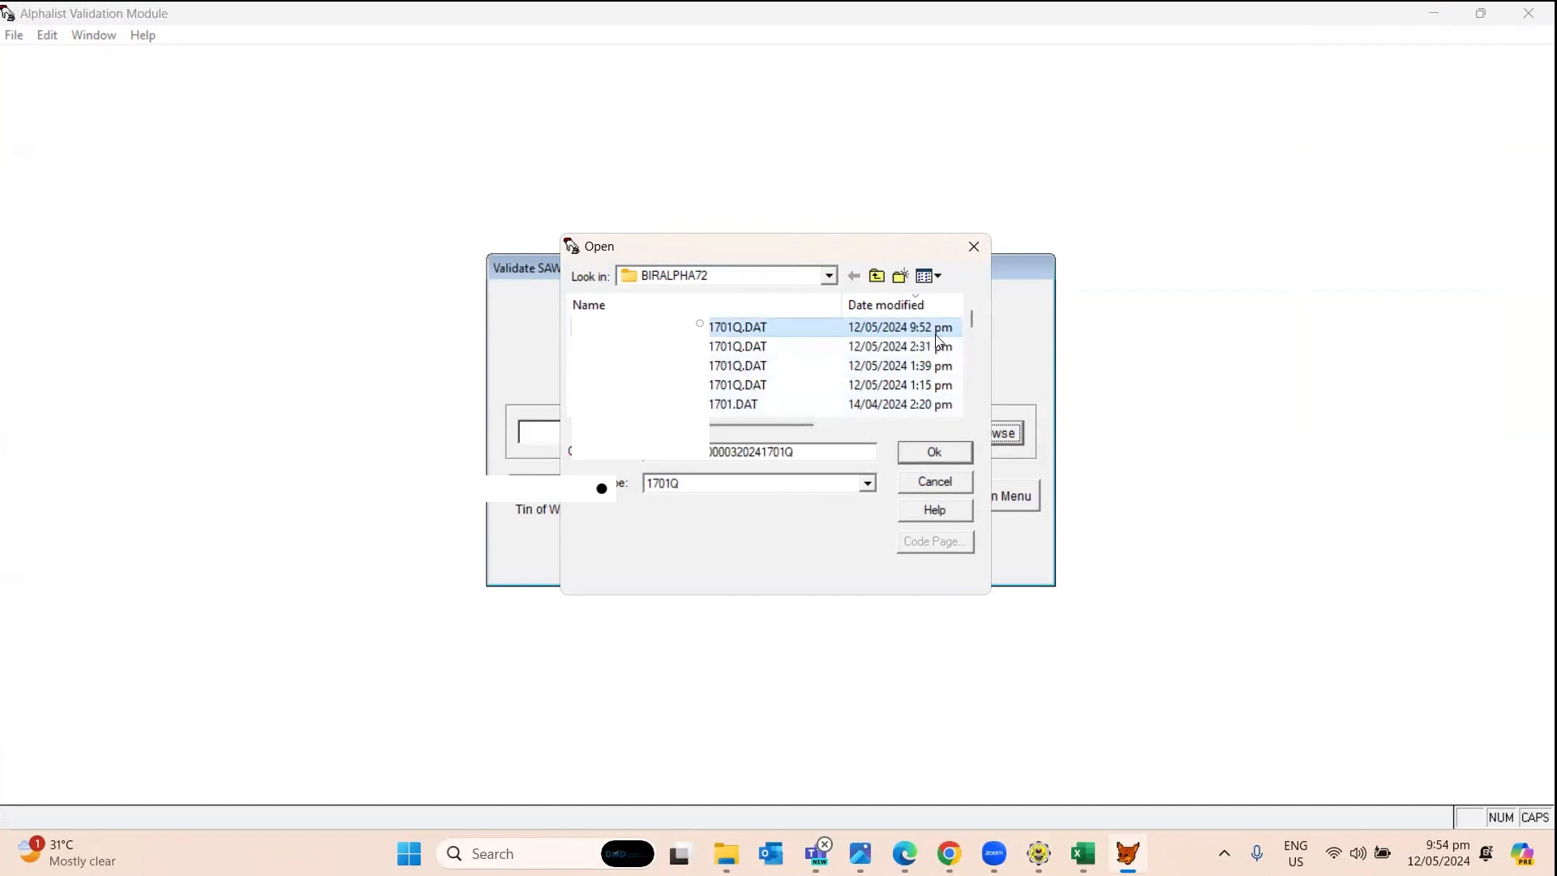
{"action": "left_click", "coordinate": [918, 456]}
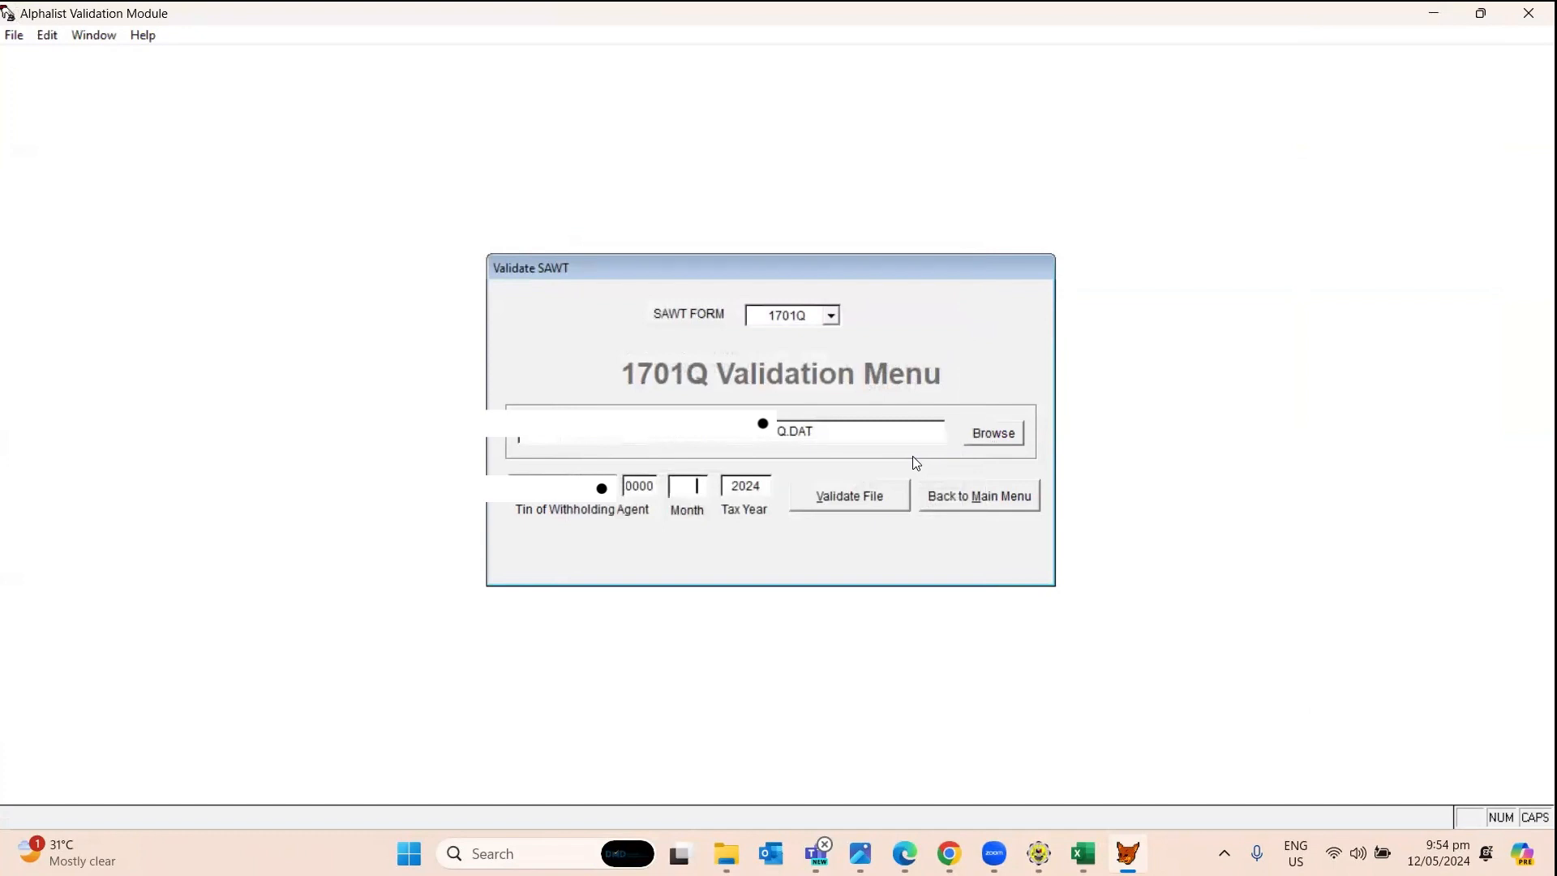
{"action": "type", "text": "03"}
Validate the 1701Q DAT file into the reports folder and confirm 'No Errors Encountered' in the report.
{"action": "left_click", "coordinate": [824, 509]}
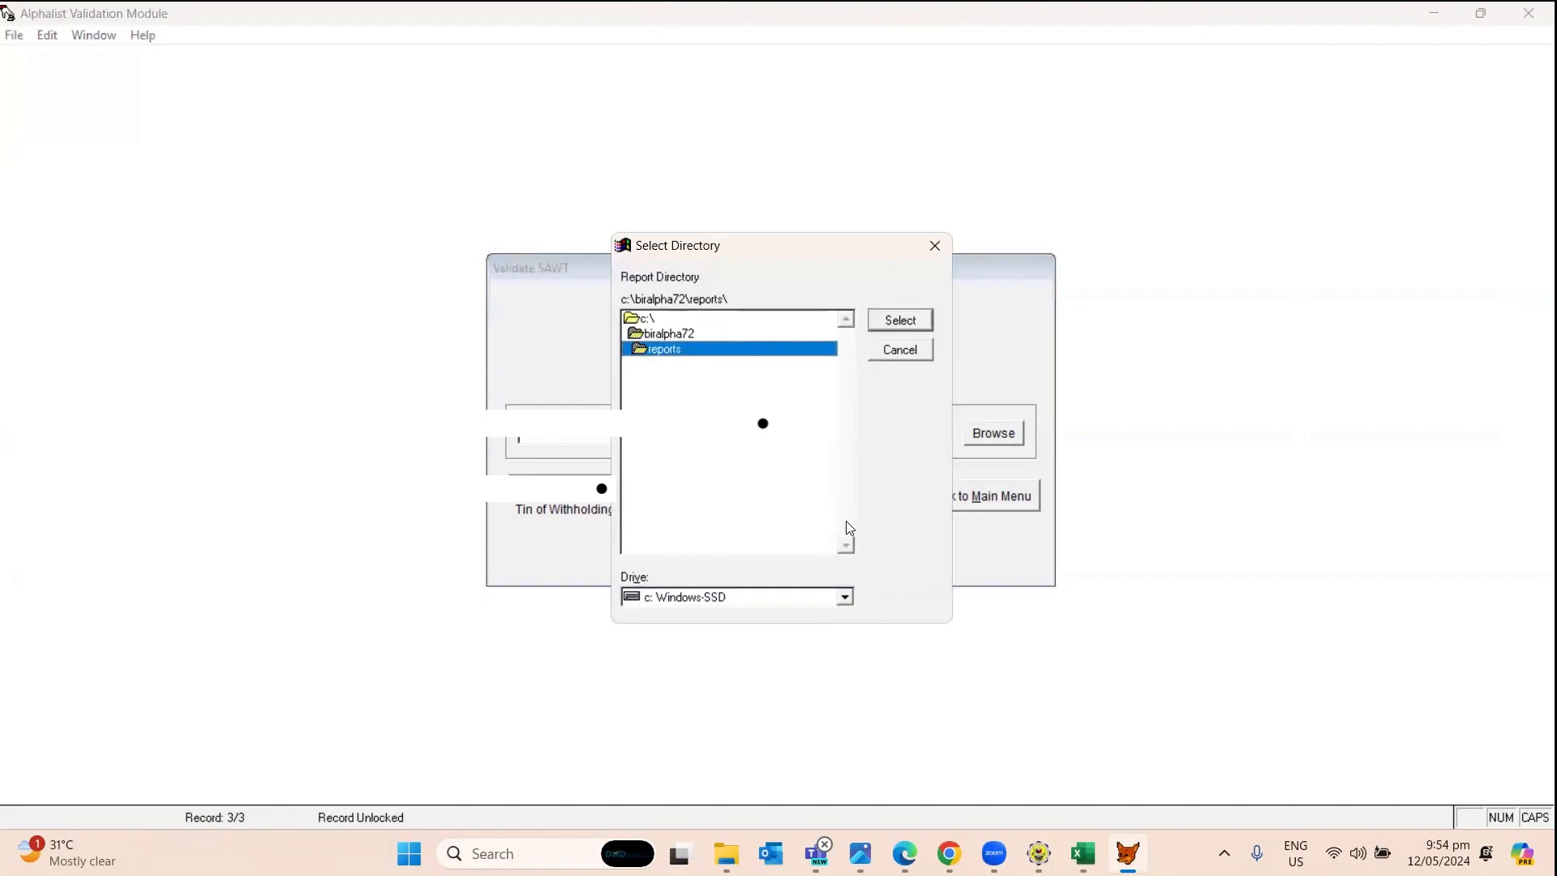
{"action": "left_click", "coordinate": [904, 321]}
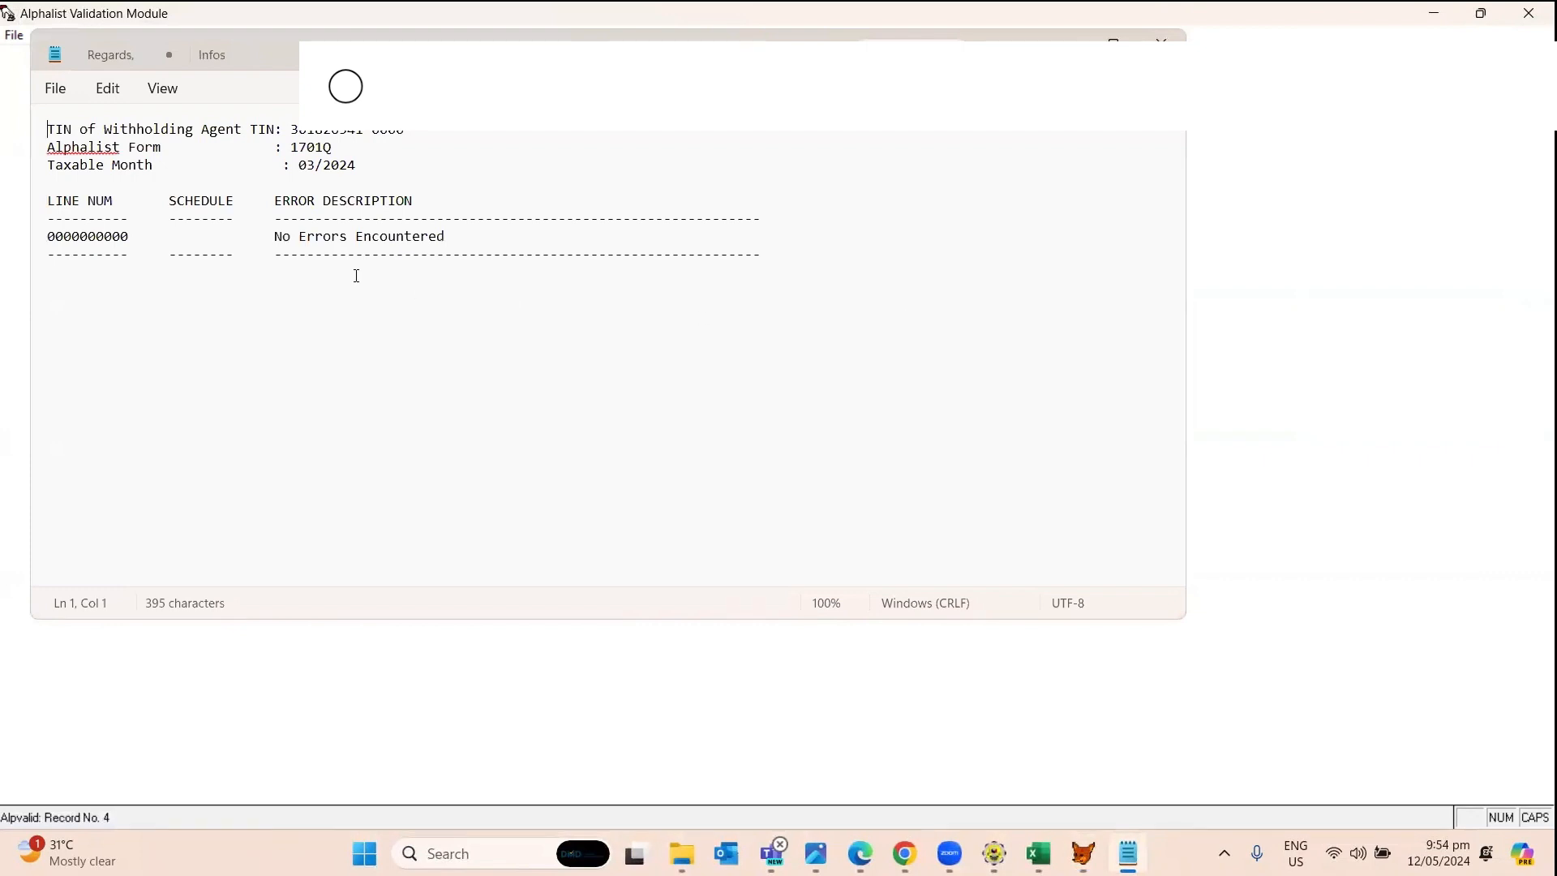
{"action": "left_click_drag", "start_coordinate": [453, 243], "coordinate": [128, 227]}
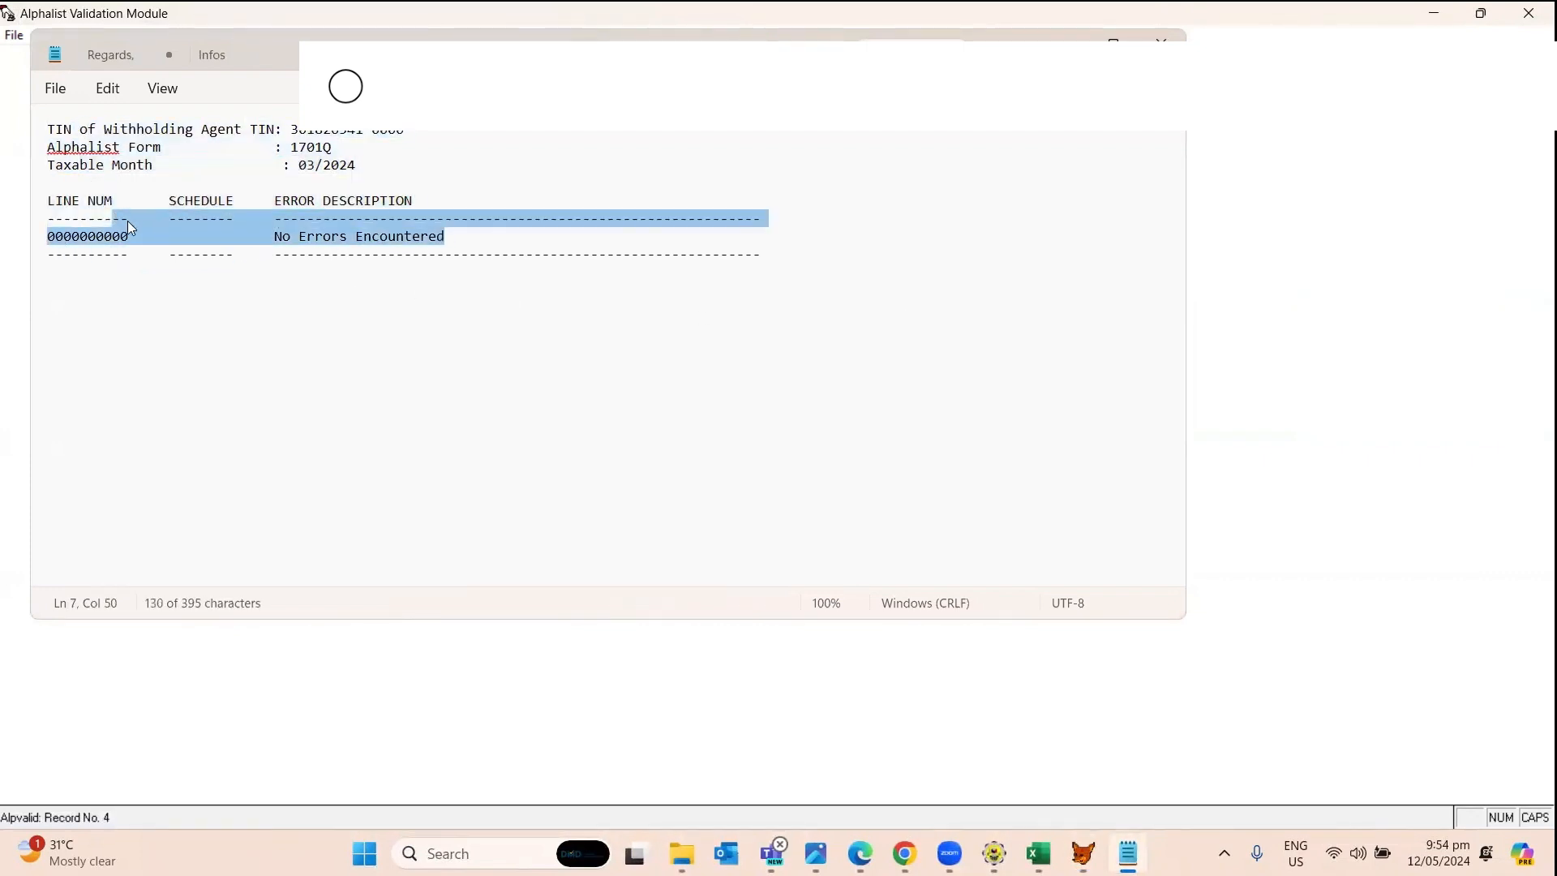
{"action": "left_click", "coordinate": [633, 375]}
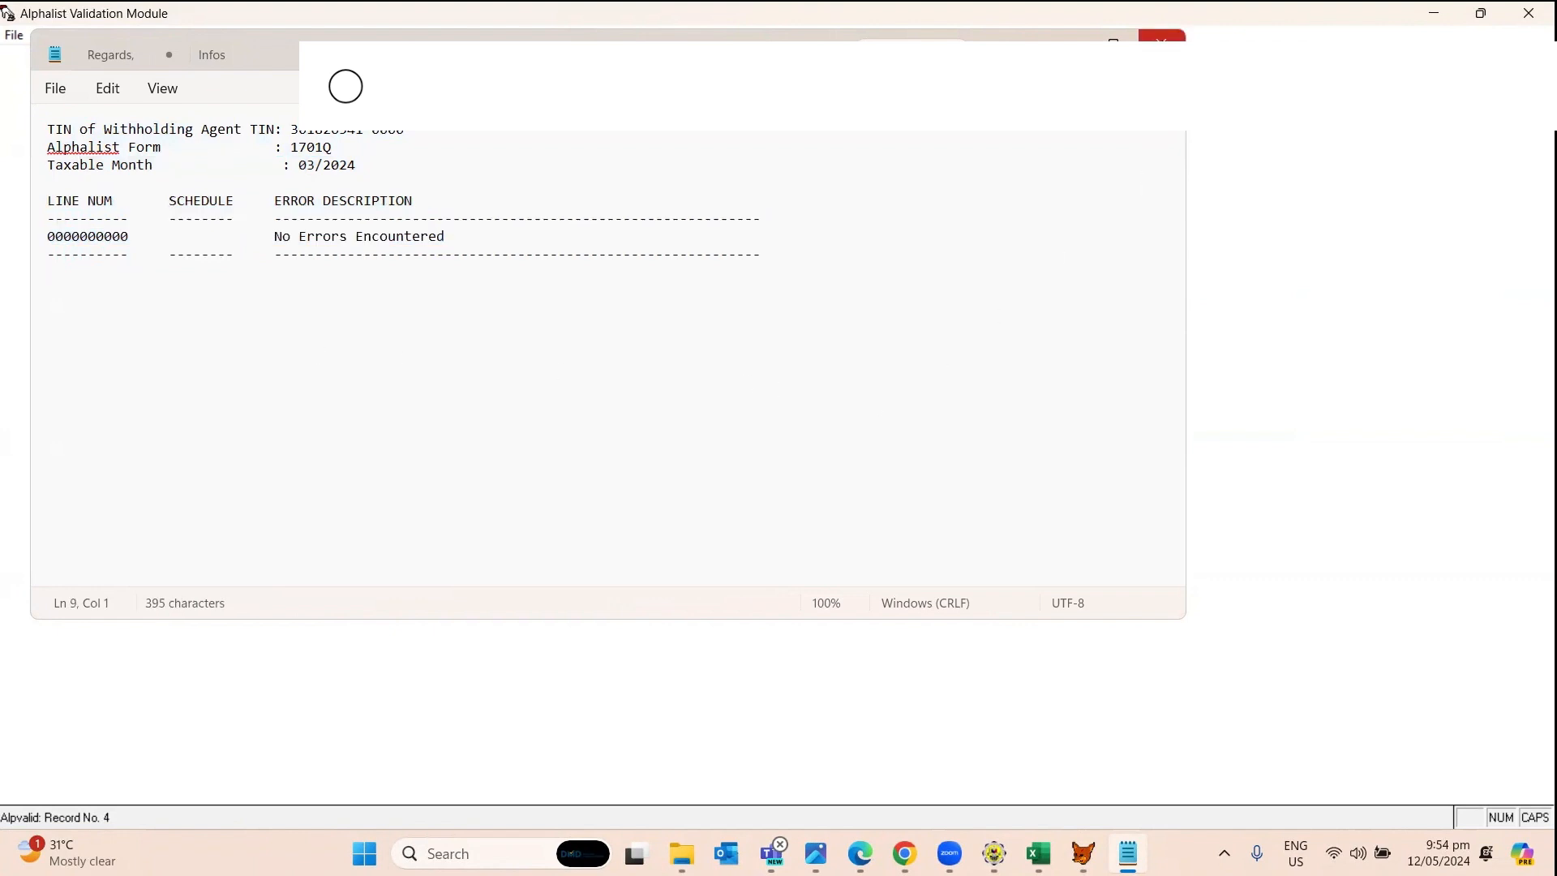
Close the report, acknowledge Validation Successful, and exit the Alphalist Validation Module.
{"action": "left_click", "coordinate": [1161, 35]}
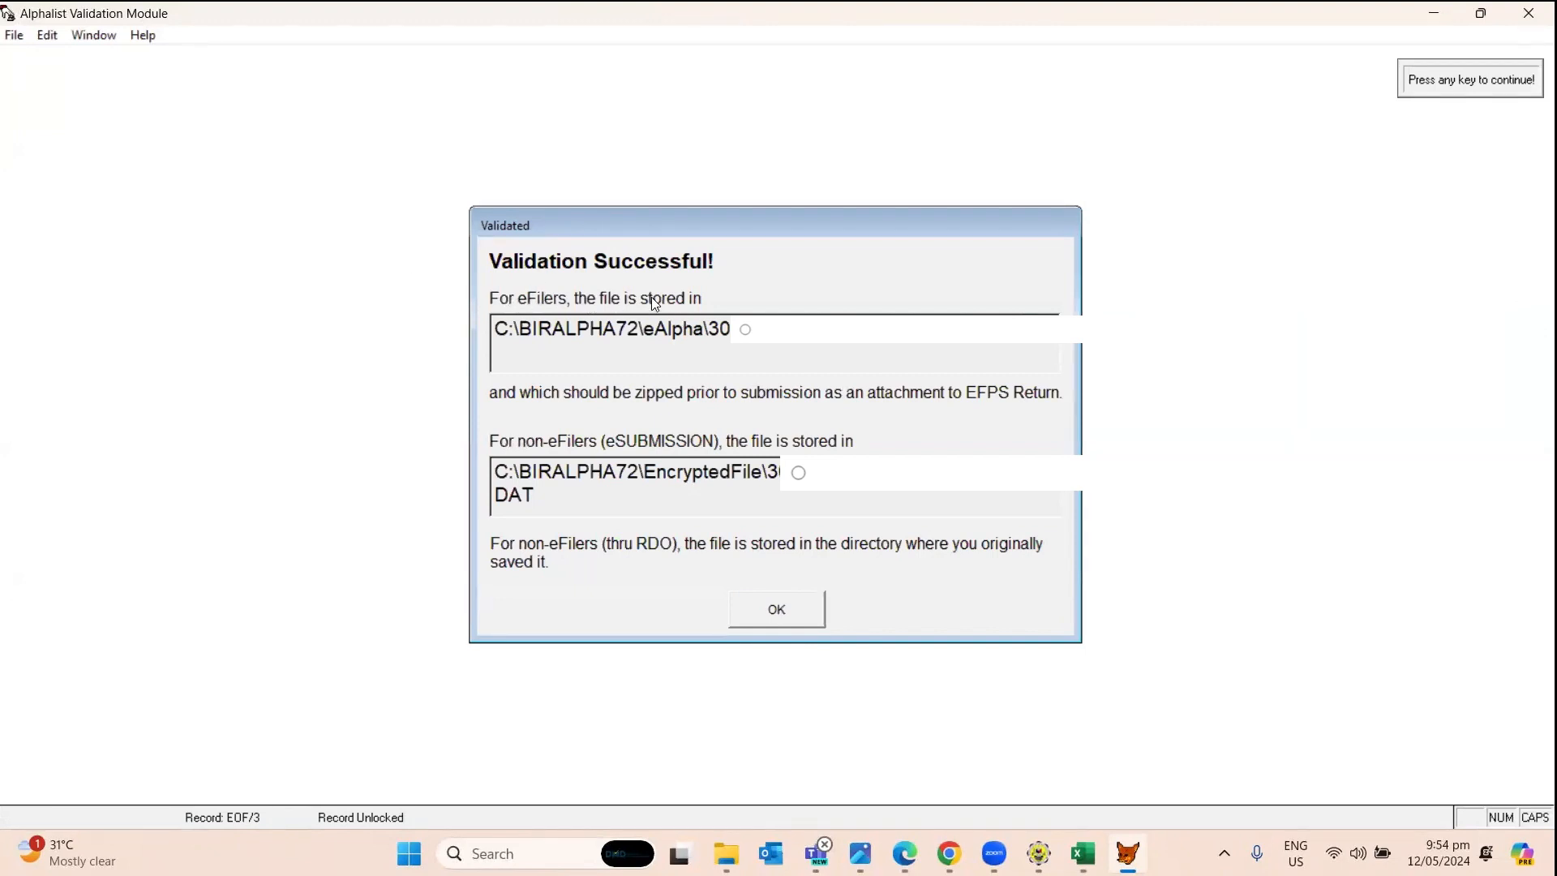
{"action": "key", "text": "Return"}
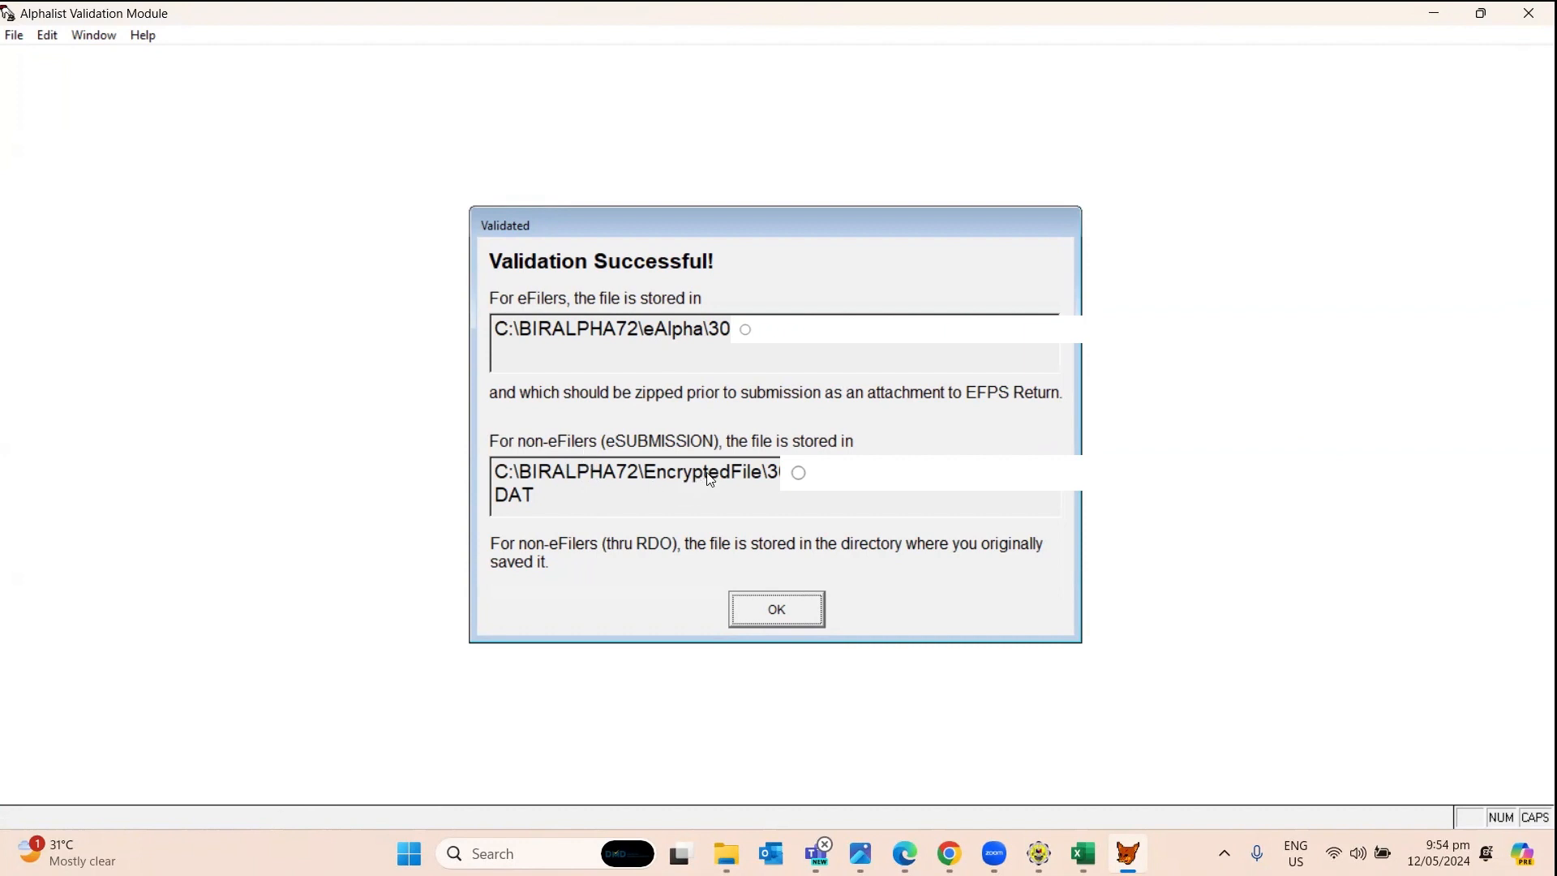
{"action": "left_click", "coordinate": [774, 611]}
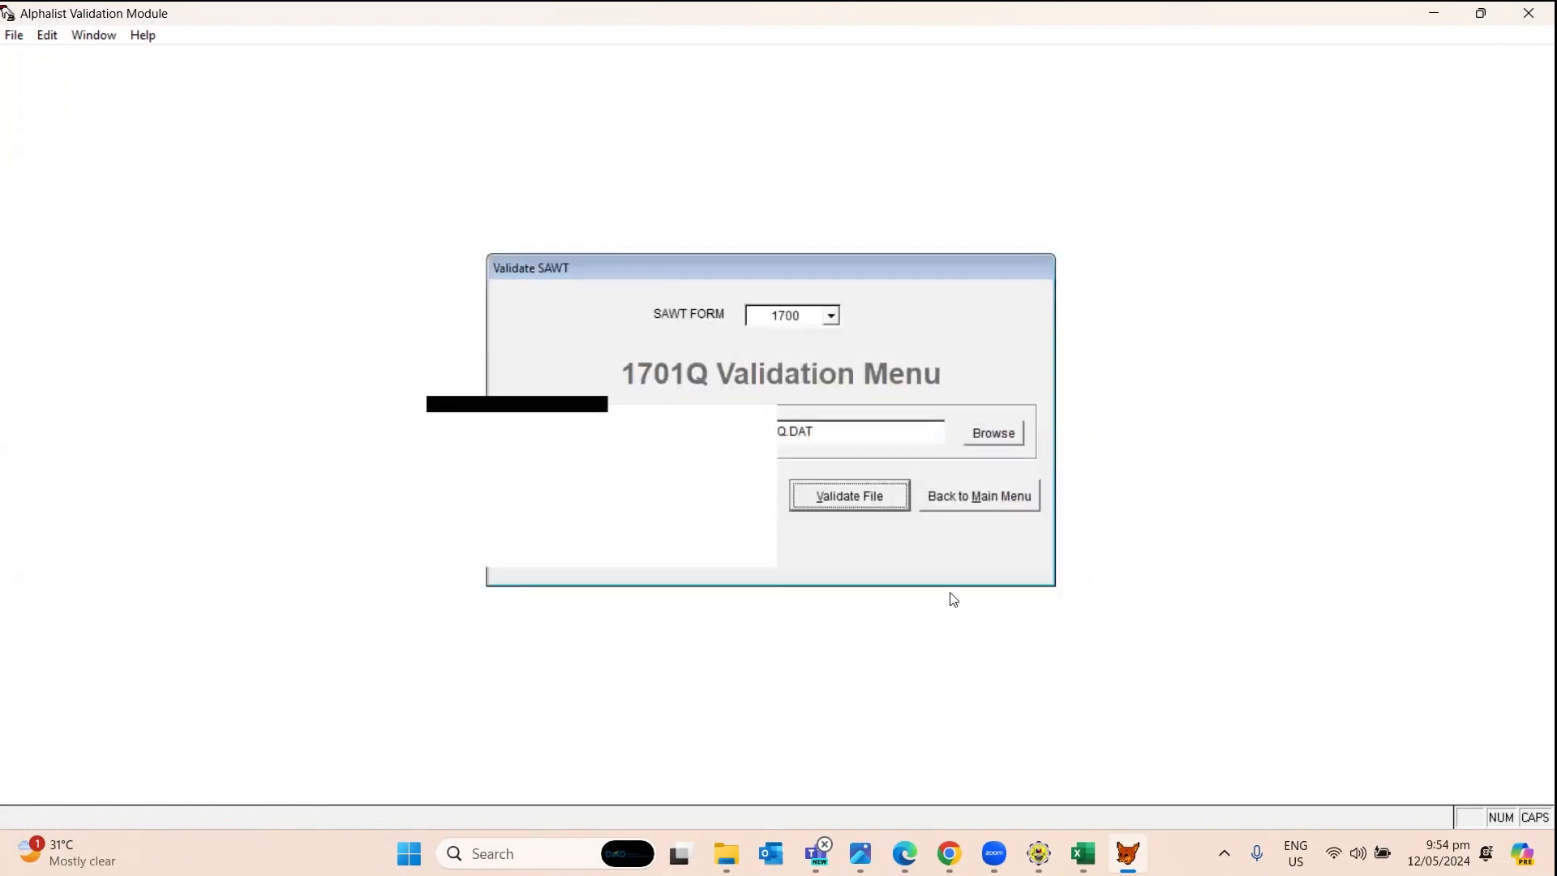
{"action": "left_click", "coordinate": [982, 507]}
{"action": "left_click", "coordinate": [867, 458]}
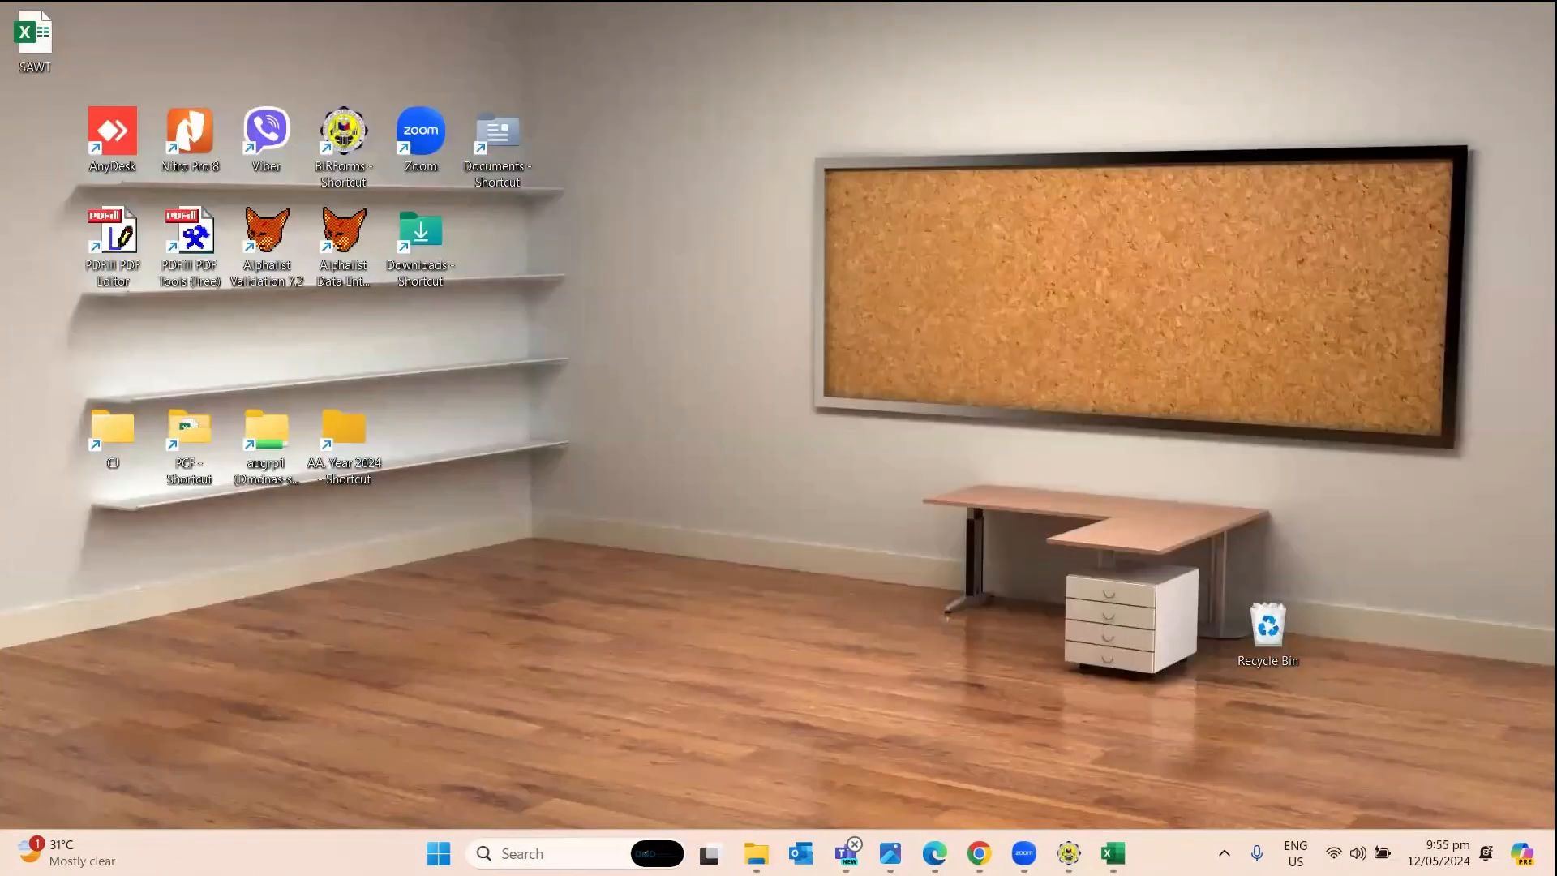
Navigate from This PC through Windows-SSD (C:) and BIRALPHA72 into the EncryptedFile folder.
{"action": "mouse_move", "coordinate": [755, 854]}
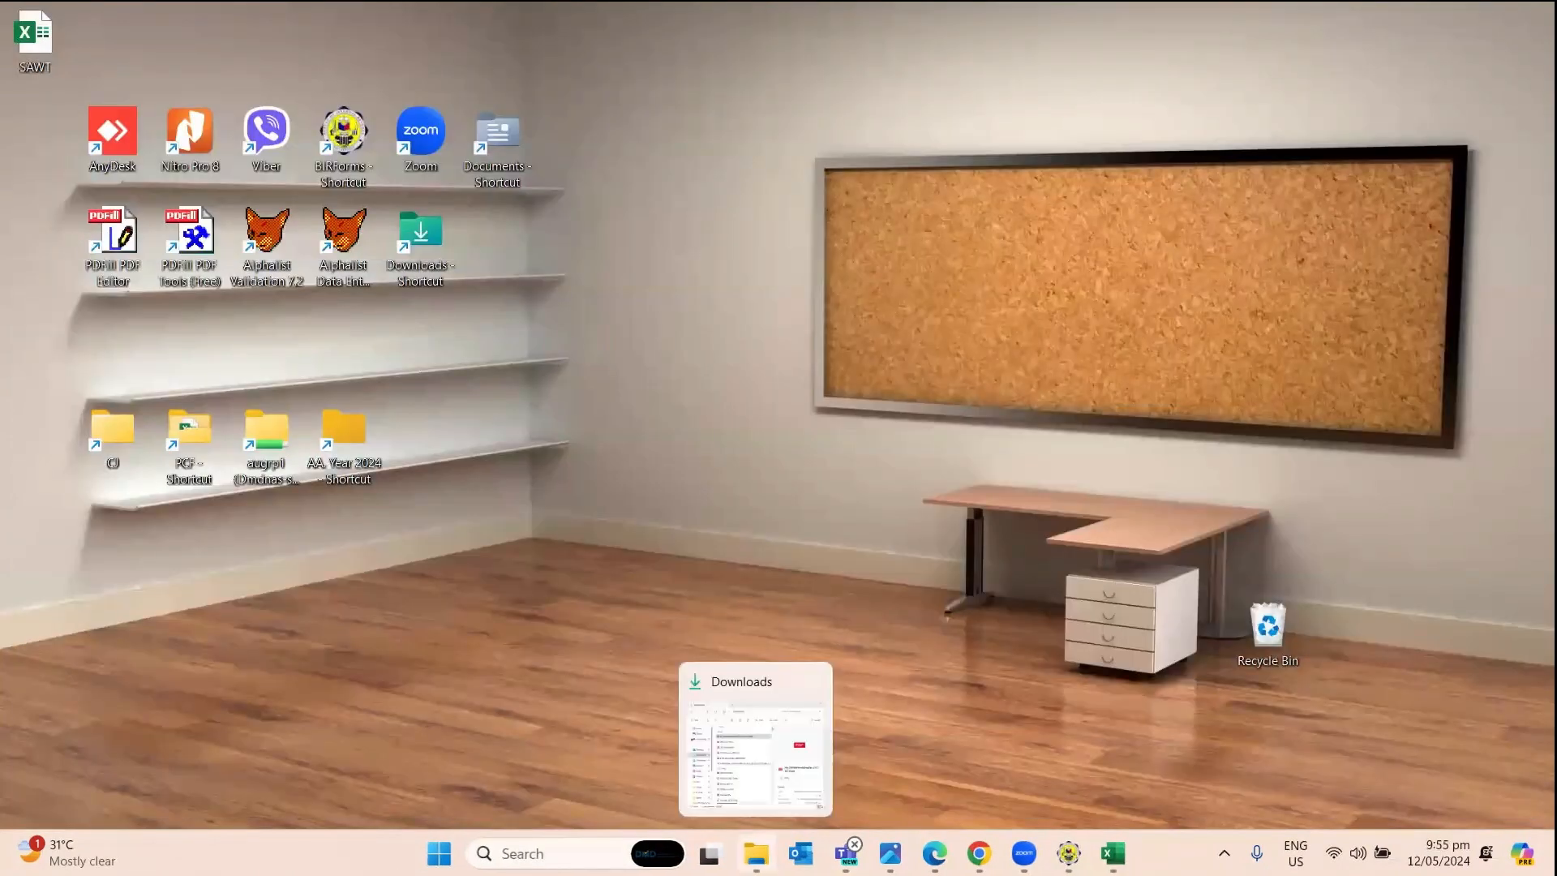
{"action": "left_click", "coordinate": [755, 789]}
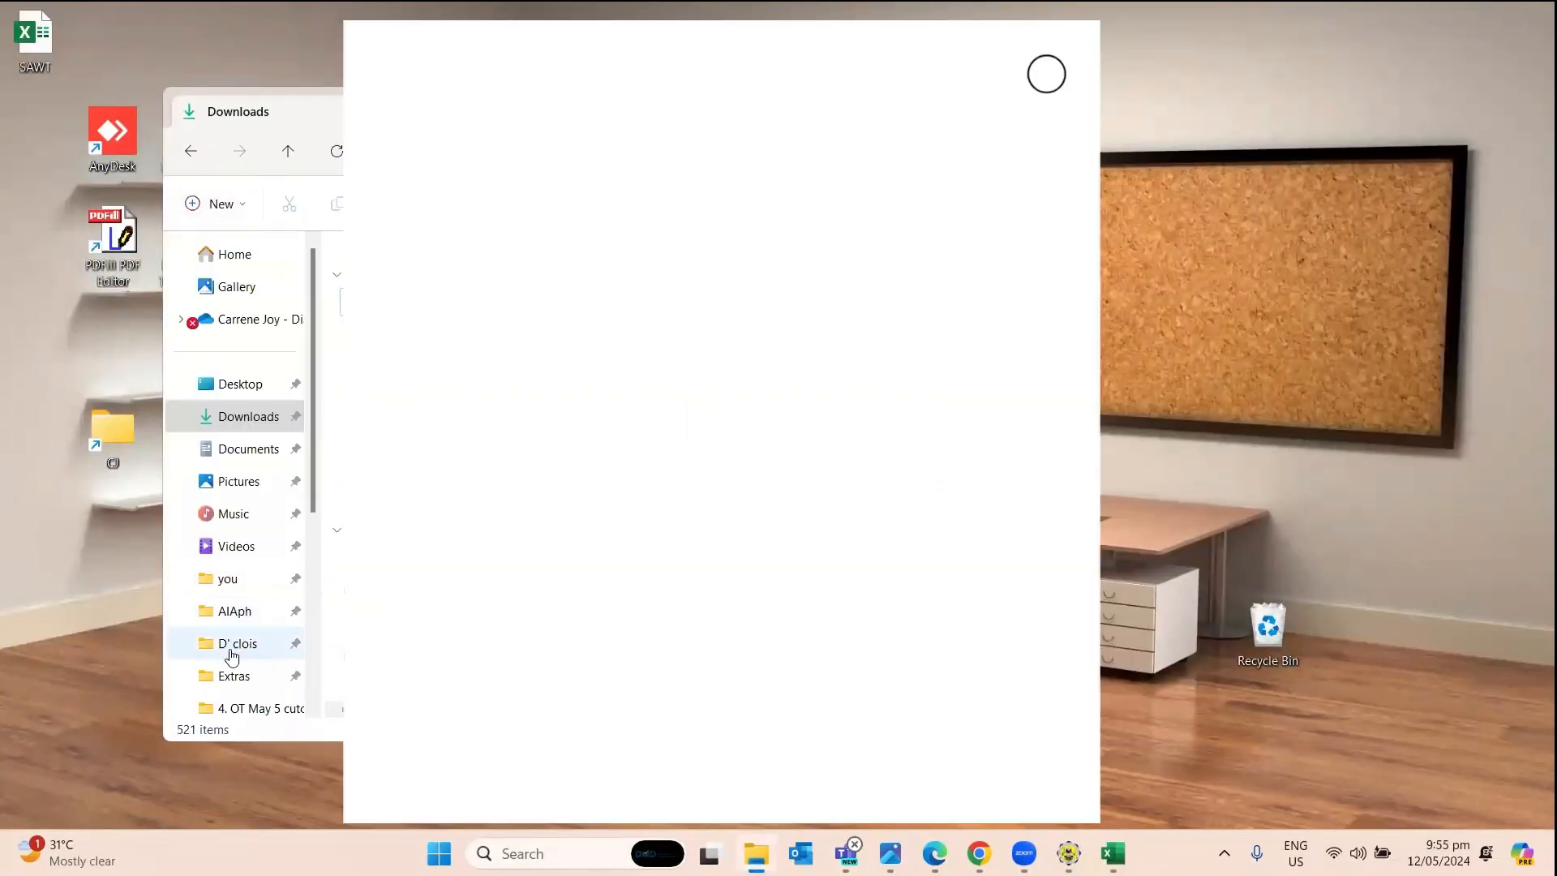
{"action": "scroll", "coordinate": [243, 568], "scroll_direction": "down", "scroll_amount": 5}
{"action": "left_click", "coordinate": [258, 606]}
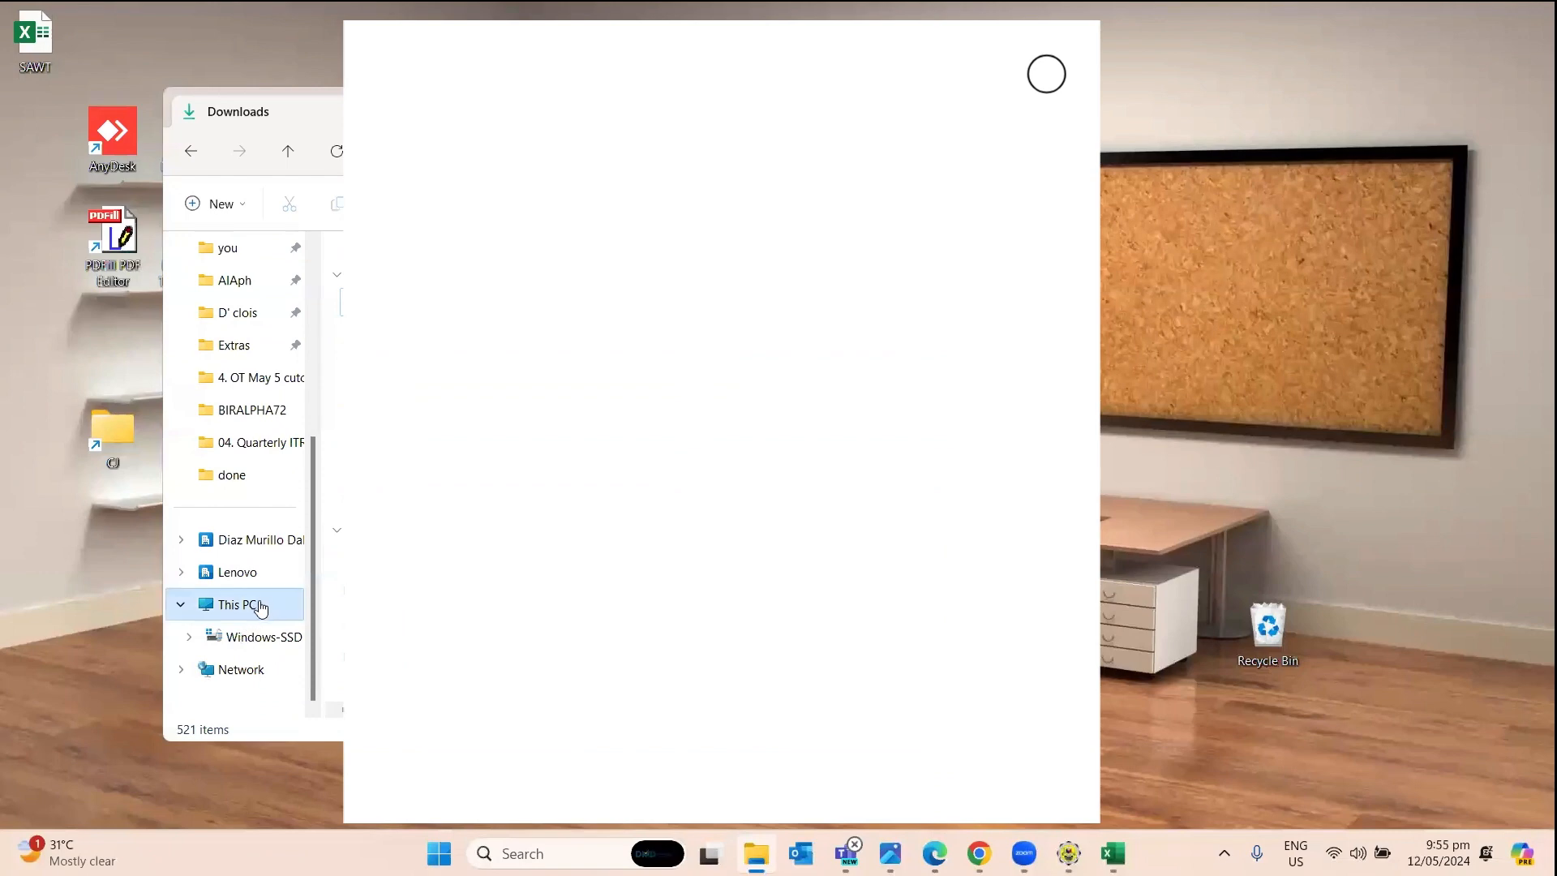
{"action": "double_click", "coordinate": [460, 281]}
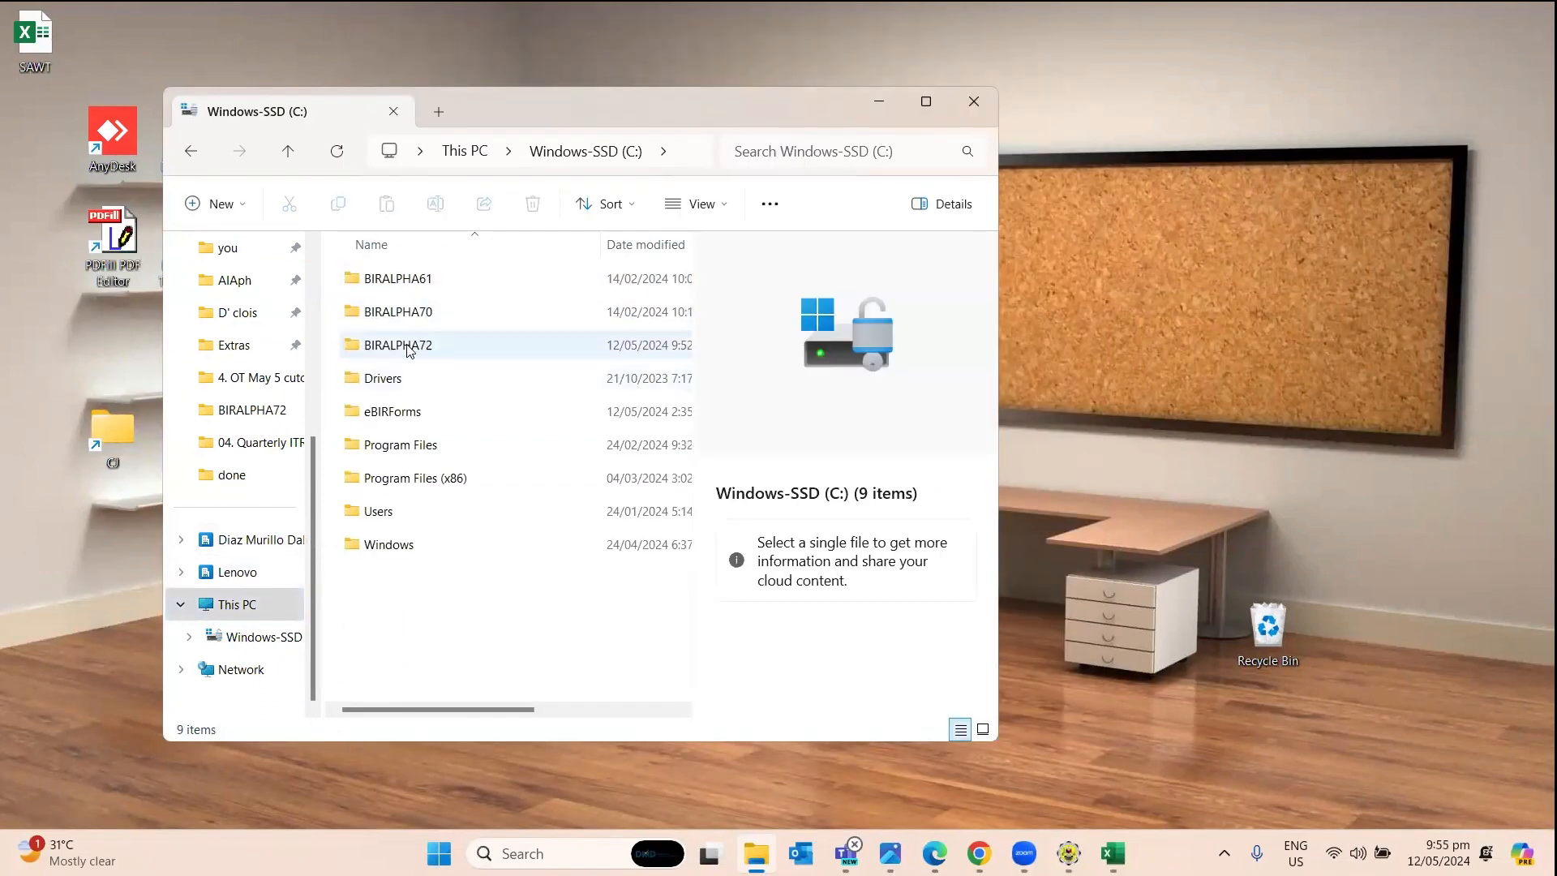
{"action": "double_click", "coordinate": [468, 349]}
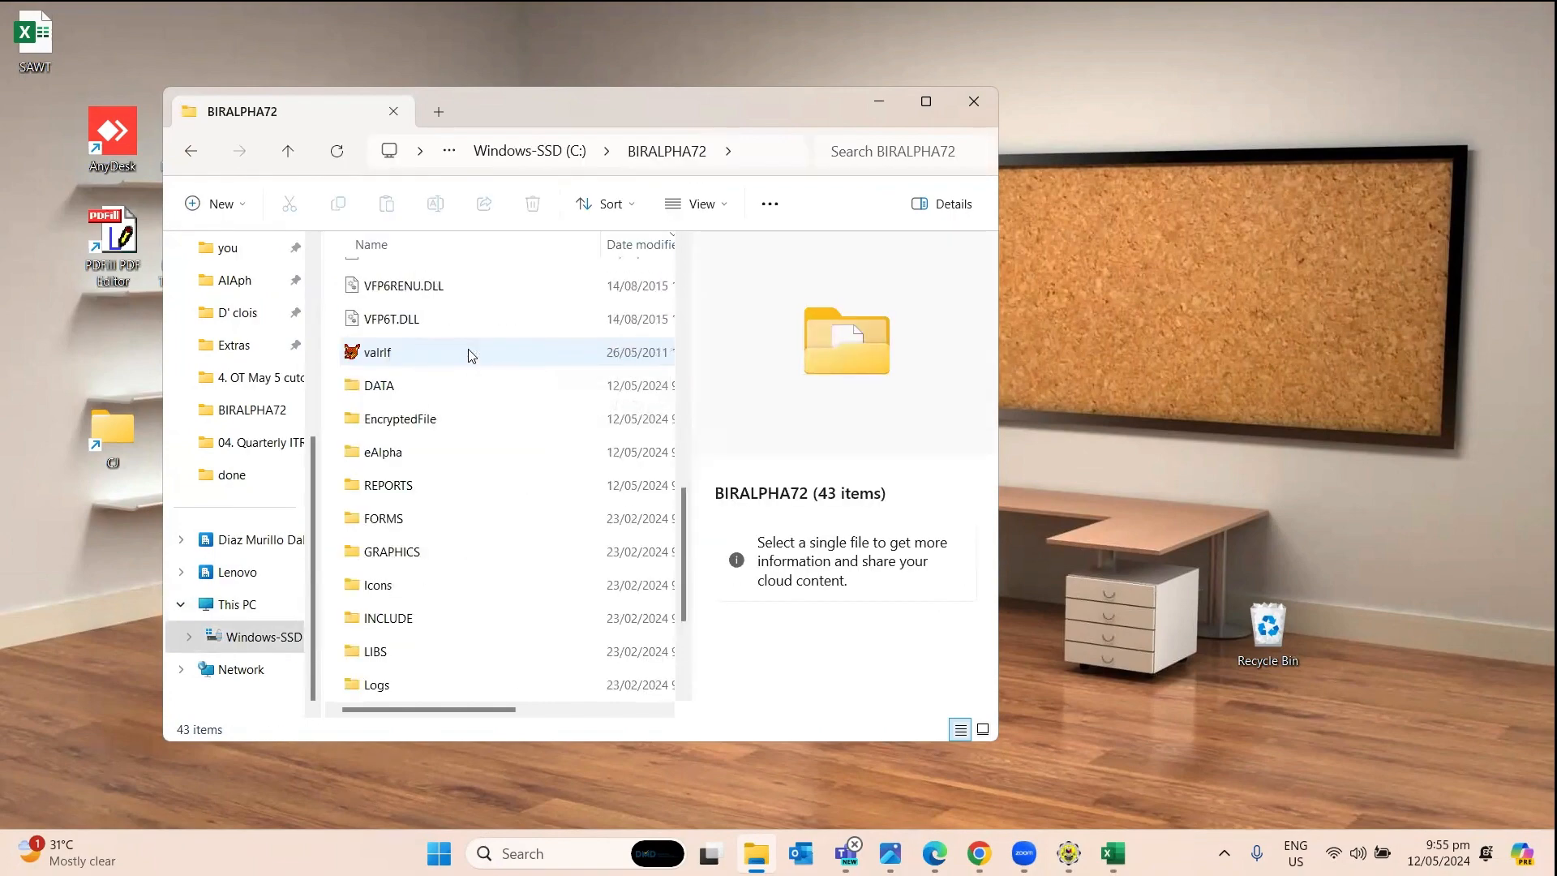
{"action": "double_click", "coordinate": [419, 430]}
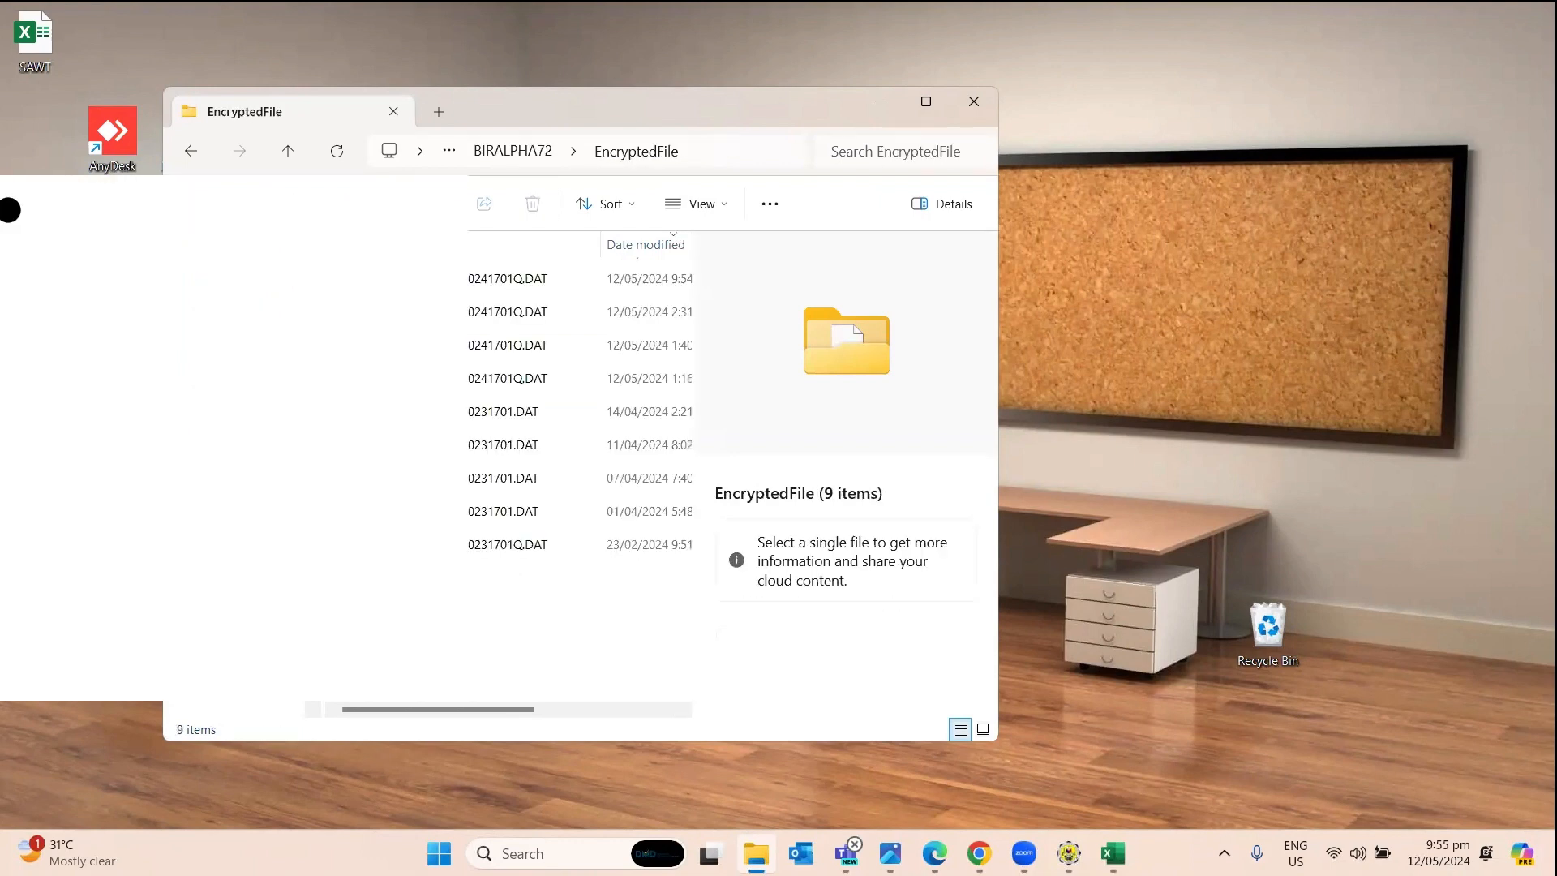
Select the newest 1701Q DAT file and widen the window to show its type and size.
{"action": "left_click", "coordinate": [552, 284]}
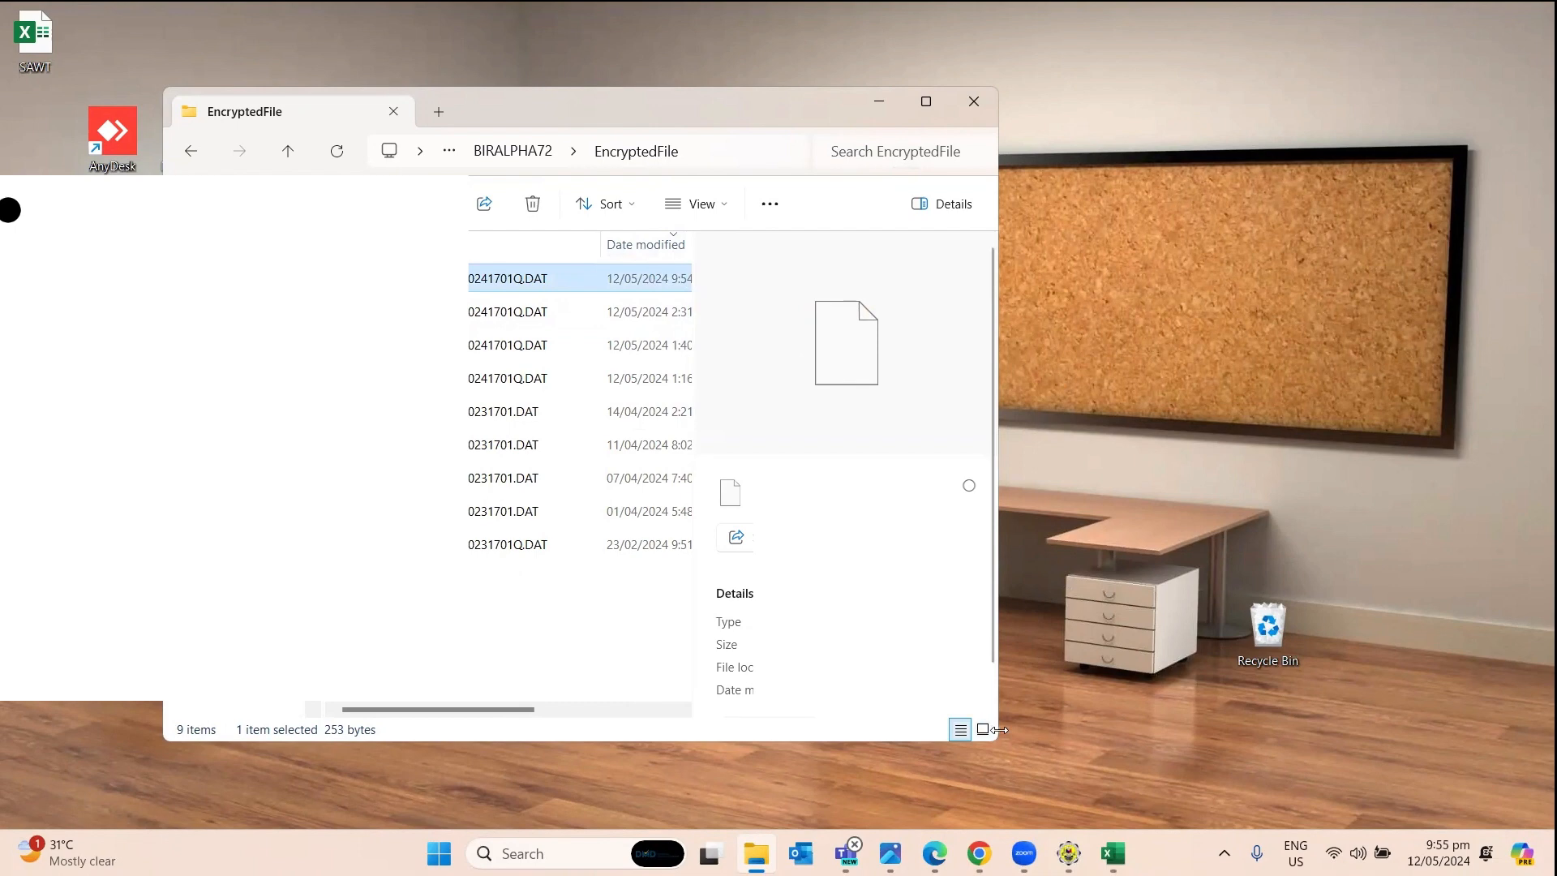
{"action": "left_click_drag", "start_coordinate": [1000, 730], "coordinate": [1412, 730]}
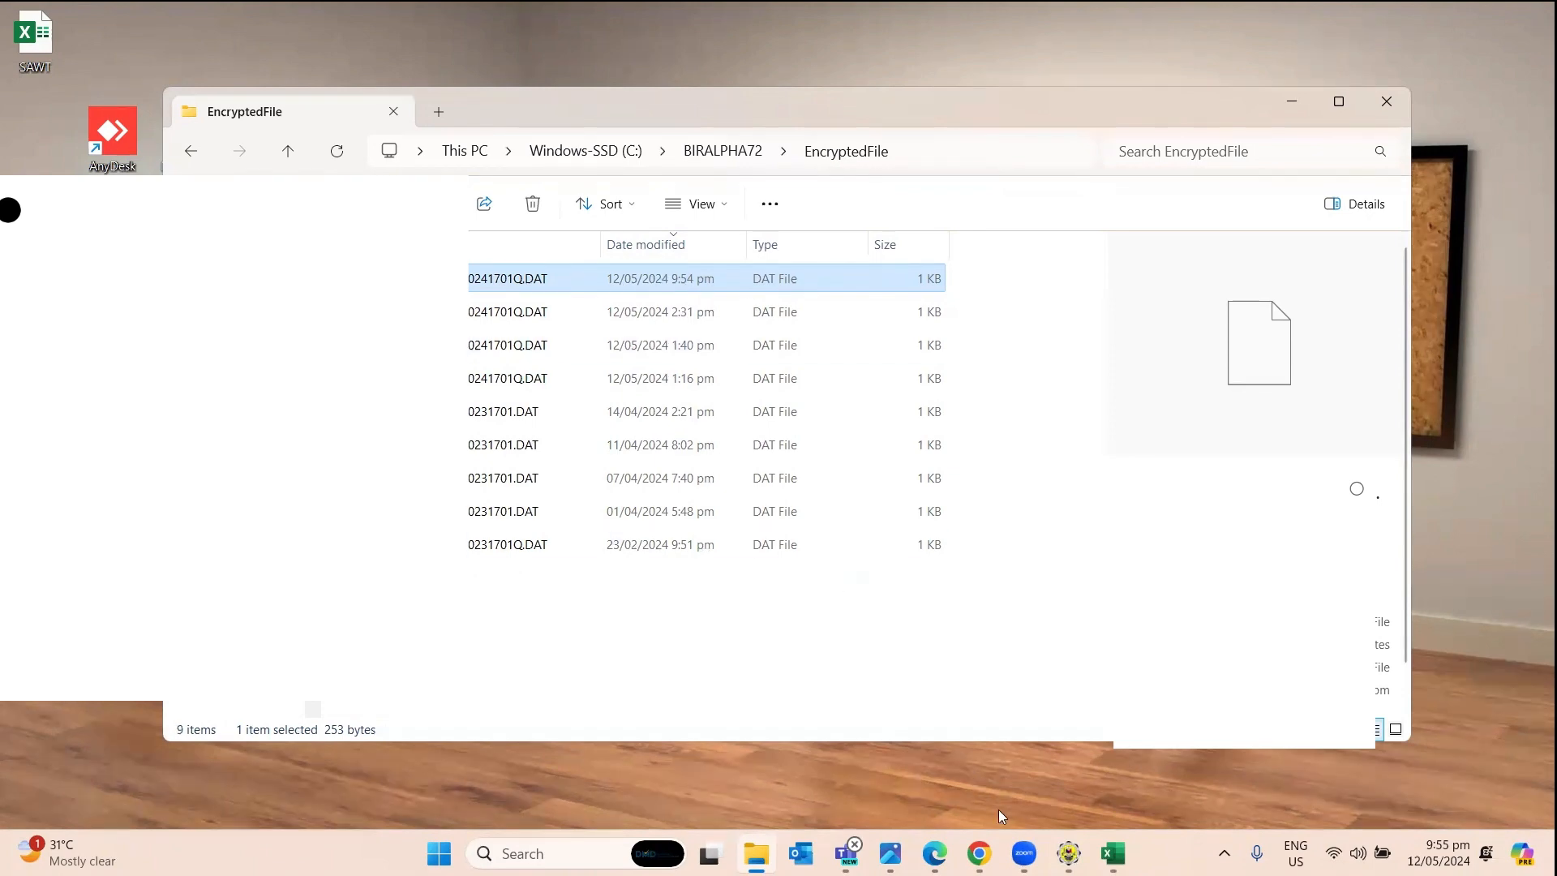
{"action": "left_click", "coordinate": [1095, 847]}
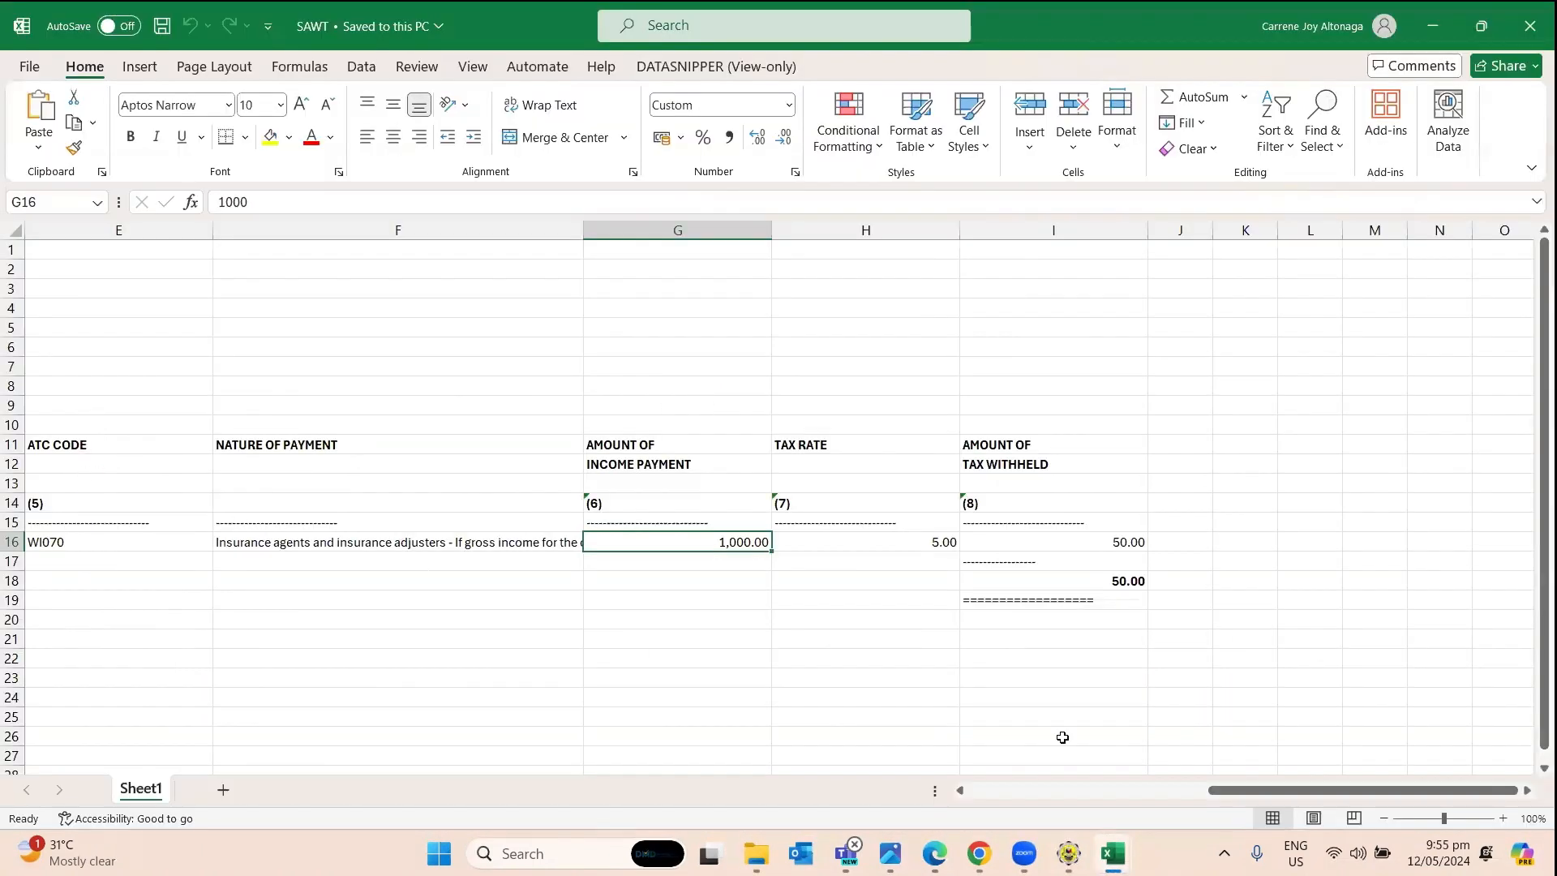
Check the March 2024 SAWT alphalist's first columns and title line, then close the workbook.
{"action": "left_click_drag", "start_coordinate": [1240, 796], "coordinate": [1000, 796]}
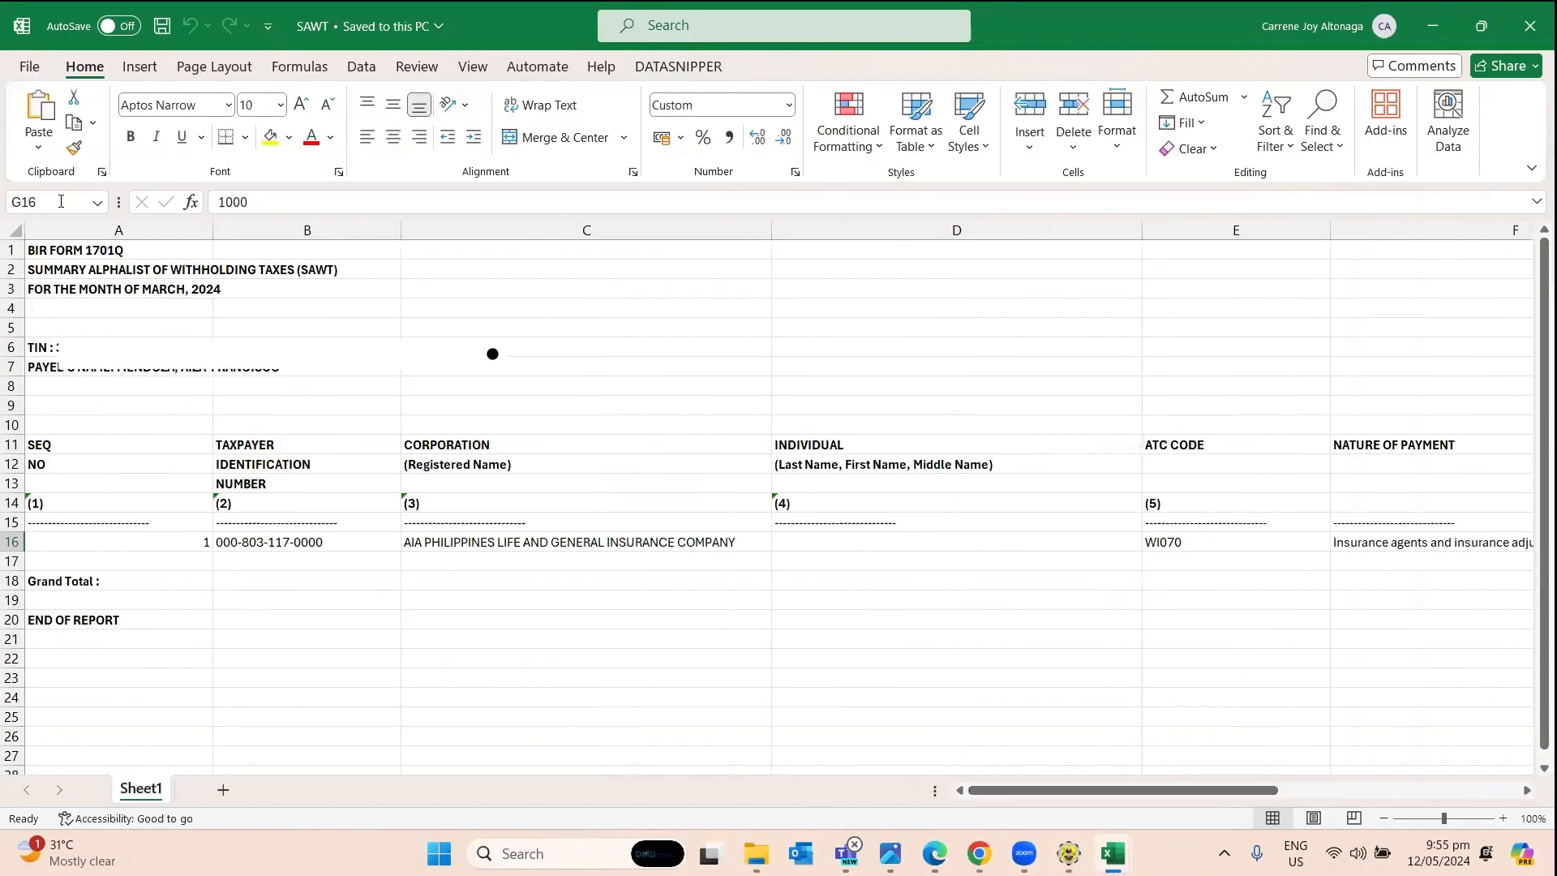
{"action": "left_click", "coordinate": [52, 256]}
{"action": "left_click", "coordinate": [51, 267]}
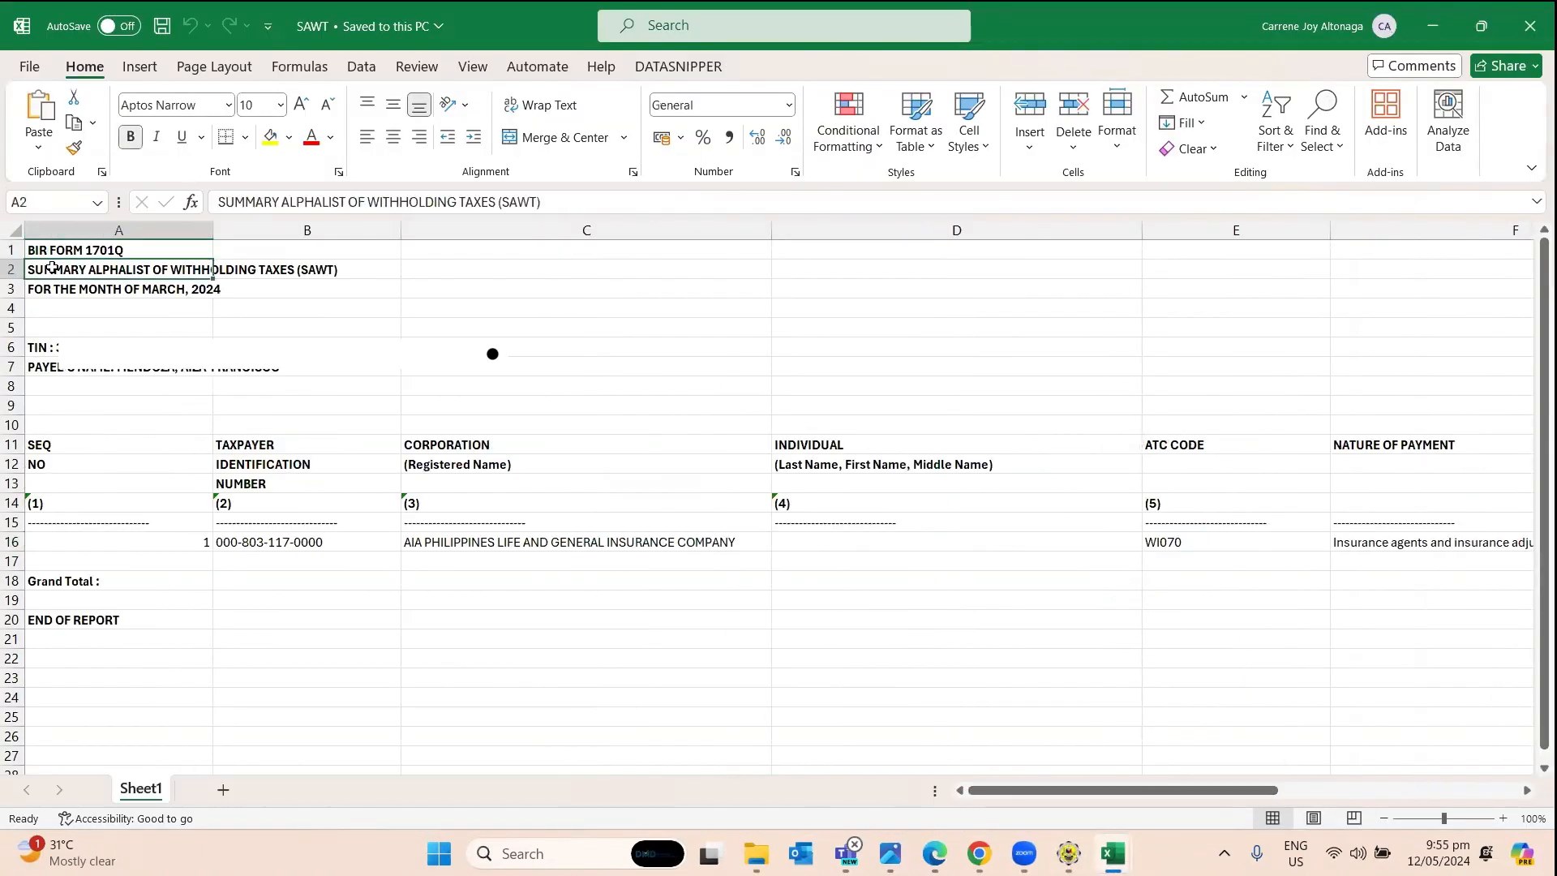
{"action": "left_click", "coordinate": [158, 323]}
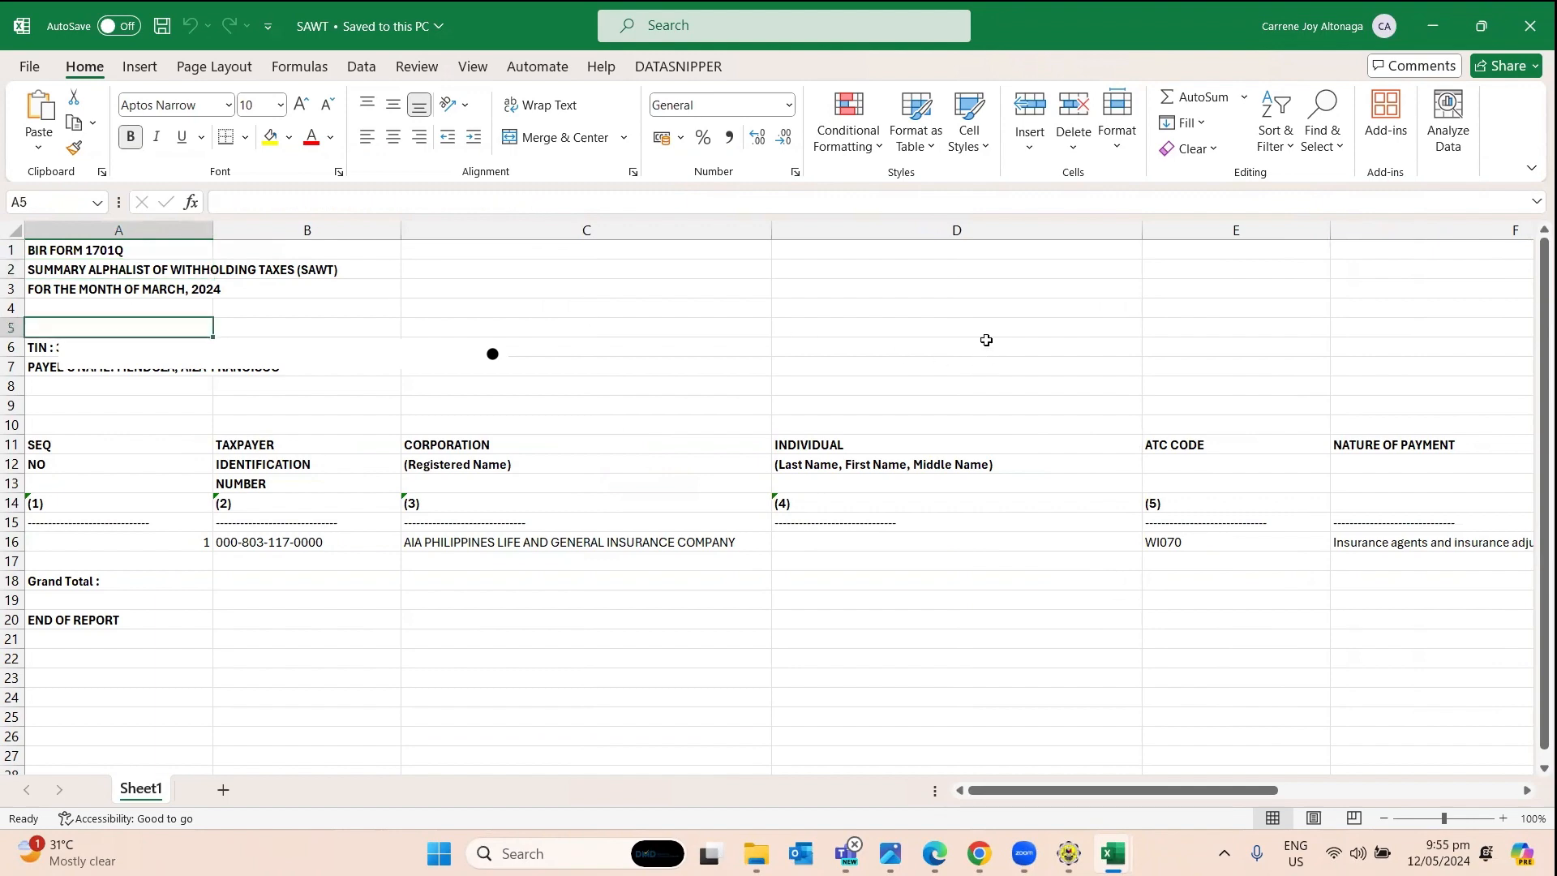
{"action": "left_click", "coordinate": [1530, 47]}
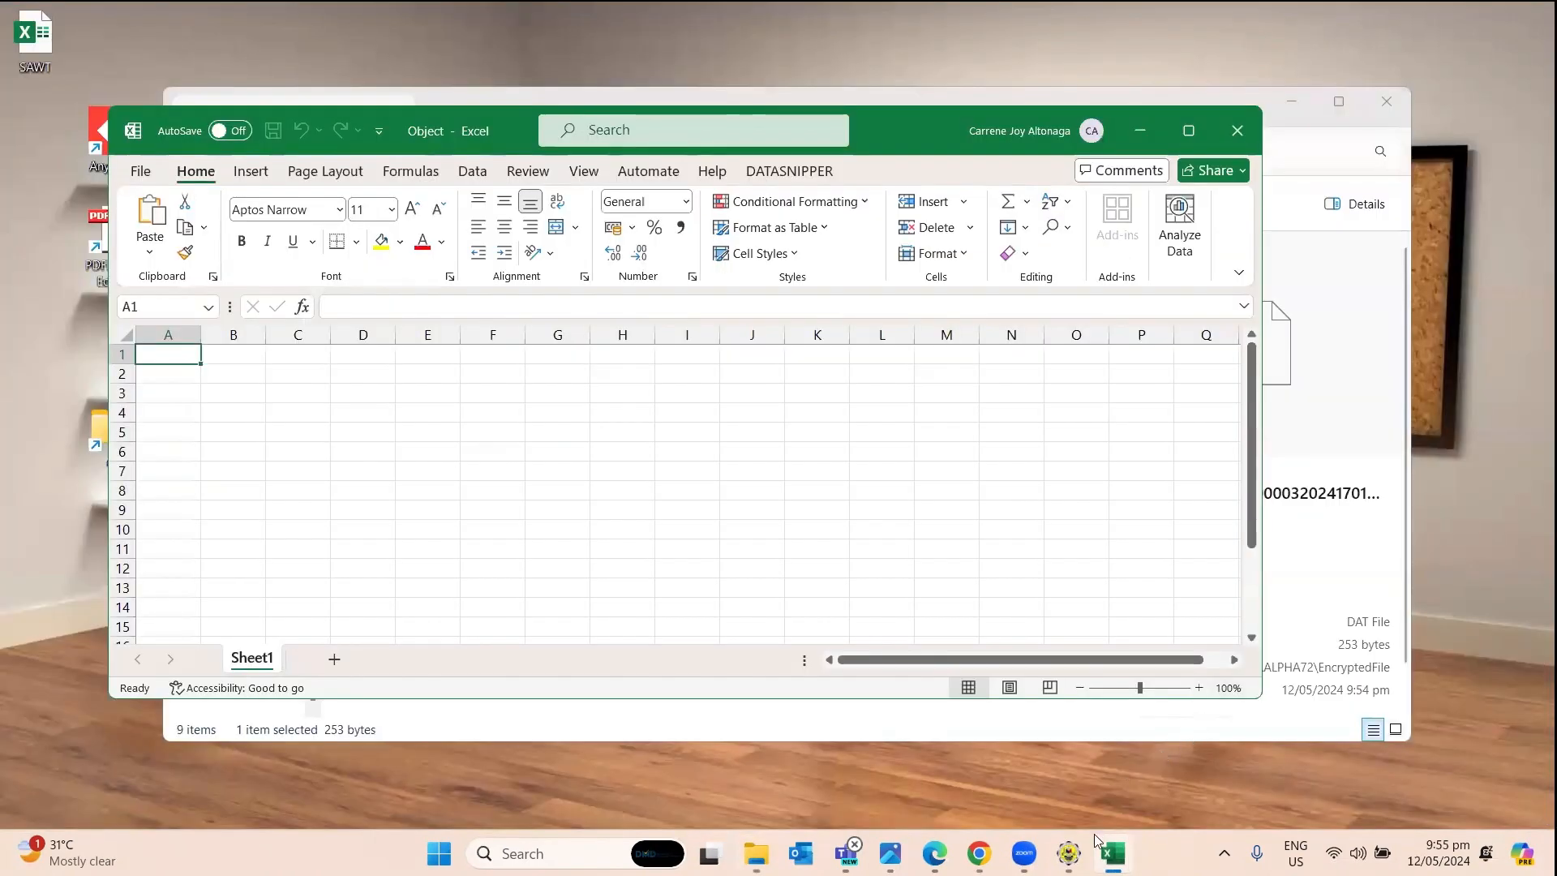
Return to page 1 of the 1701Q return and submit it as a final copy.
{"action": "left_click", "coordinate": [1068, 854]}
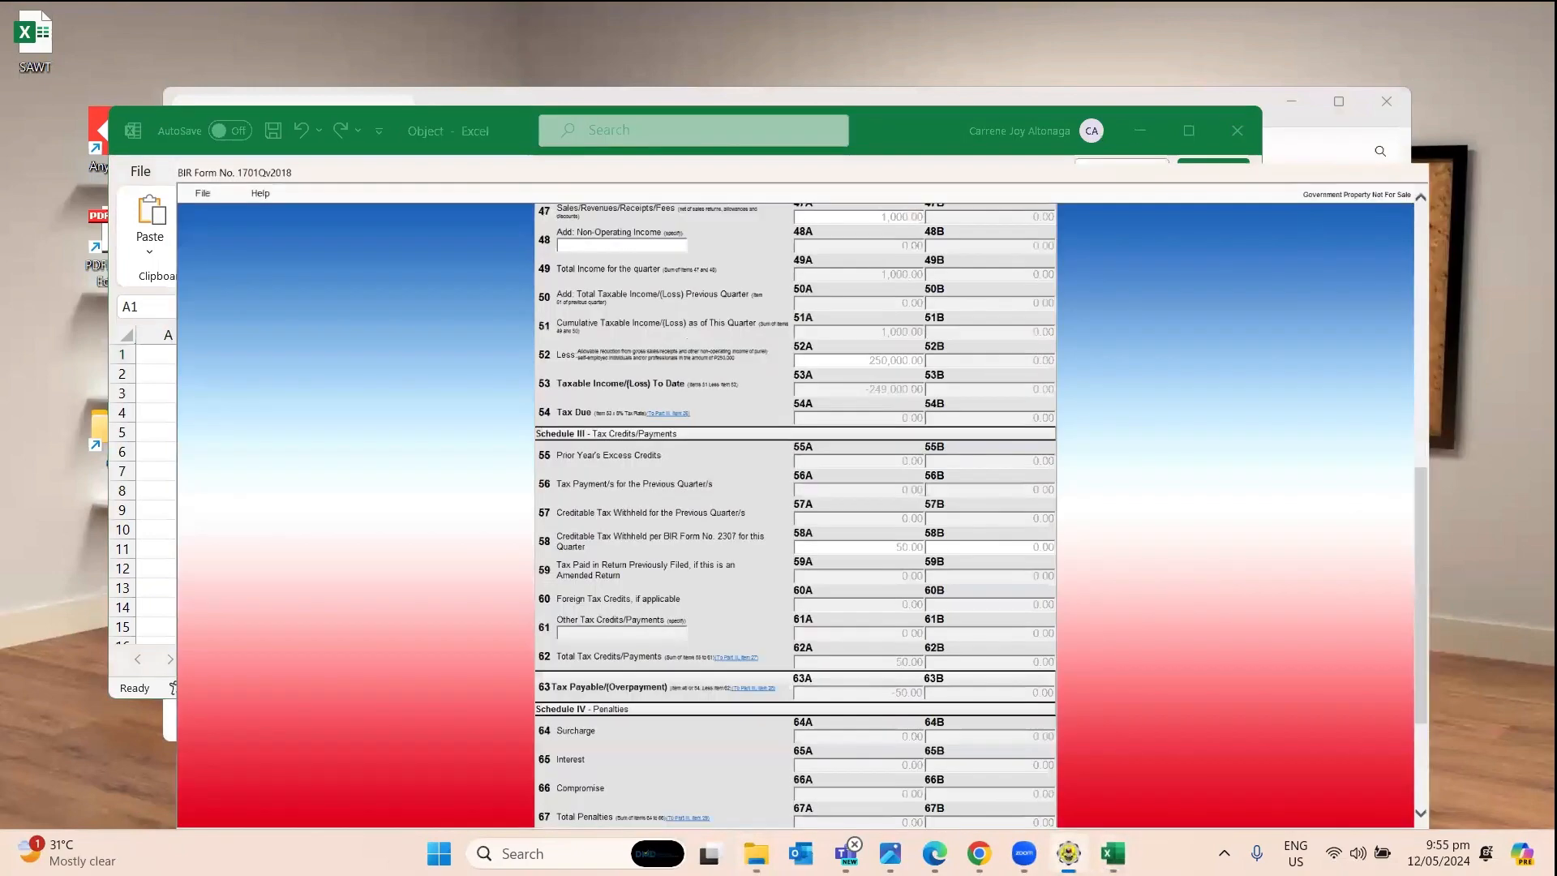
{"action": "scroll", "coordinate": [1243, 563], "scroll_direction": "down", "scroll_amount": 5}
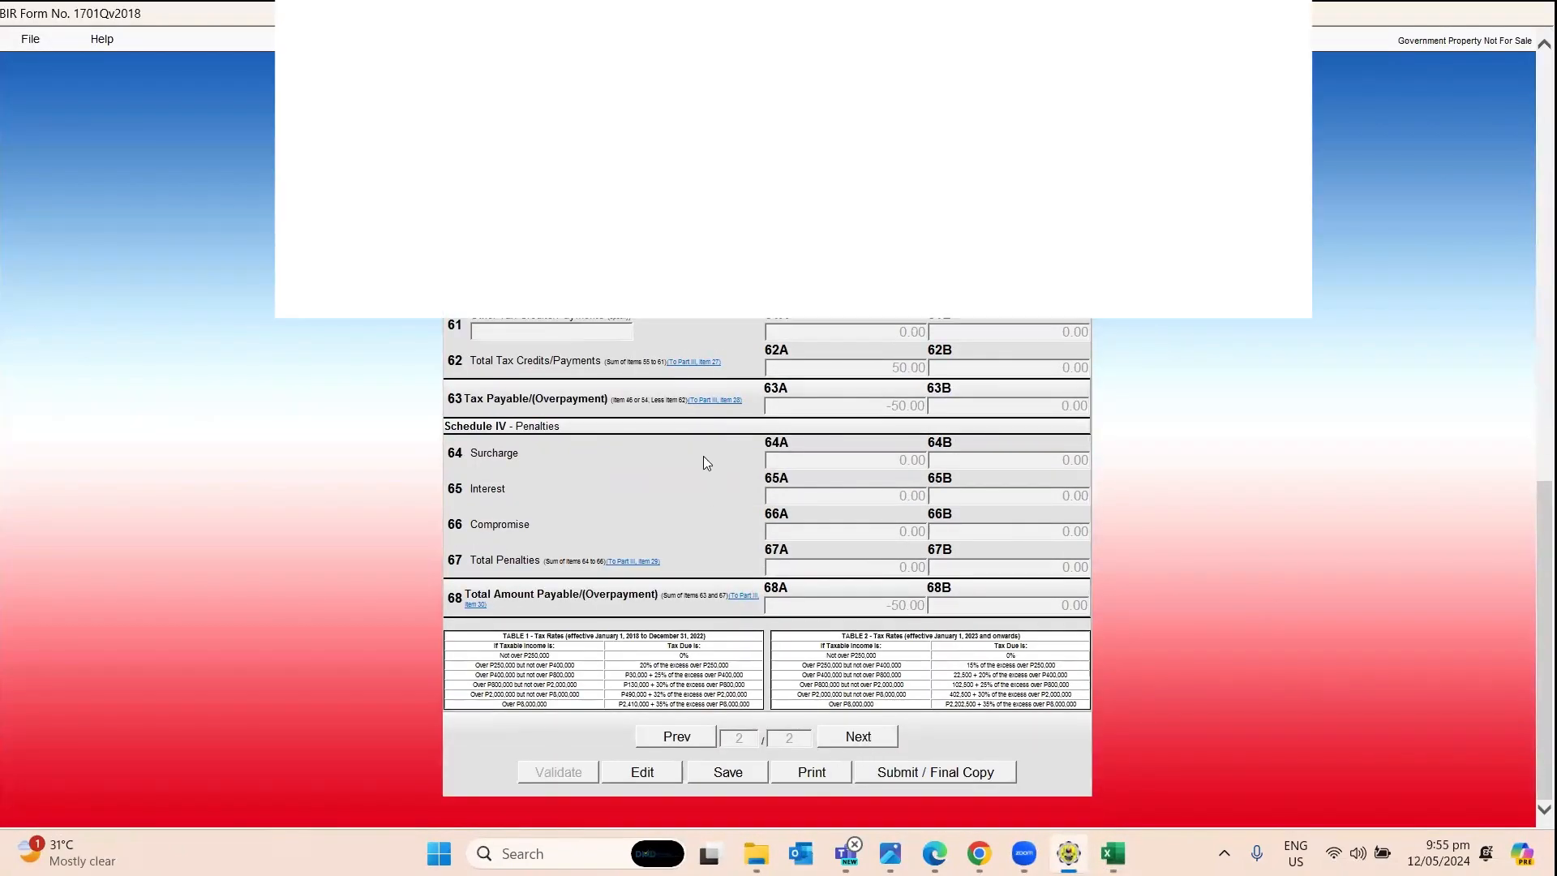
{"action": "scroll", "coordinate": [703, 456], "scroll_direction": "up", "scroll_amount": 20}
{"action": "scroll", "coordinate": [703, 456], "scroll_direction": "down", "scroll_amount": 20}
{"action": "left_click", "coordinate": [704, 736]}
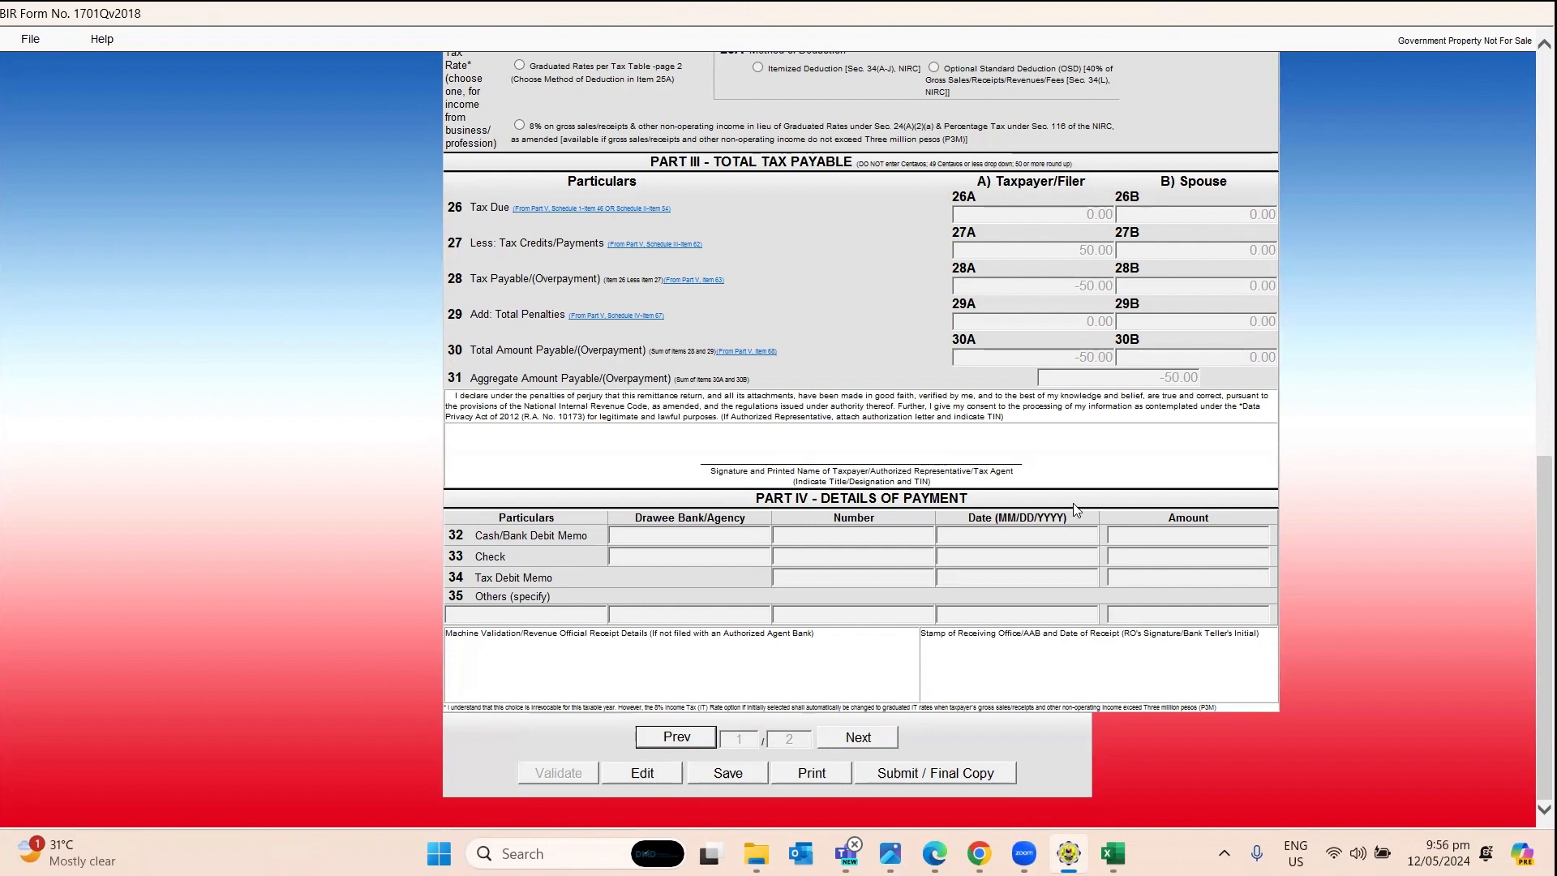
{"action": "left_click", "coordinate": [927, 779]}
{"action": "left_click", "coordinate": [855, 519]}
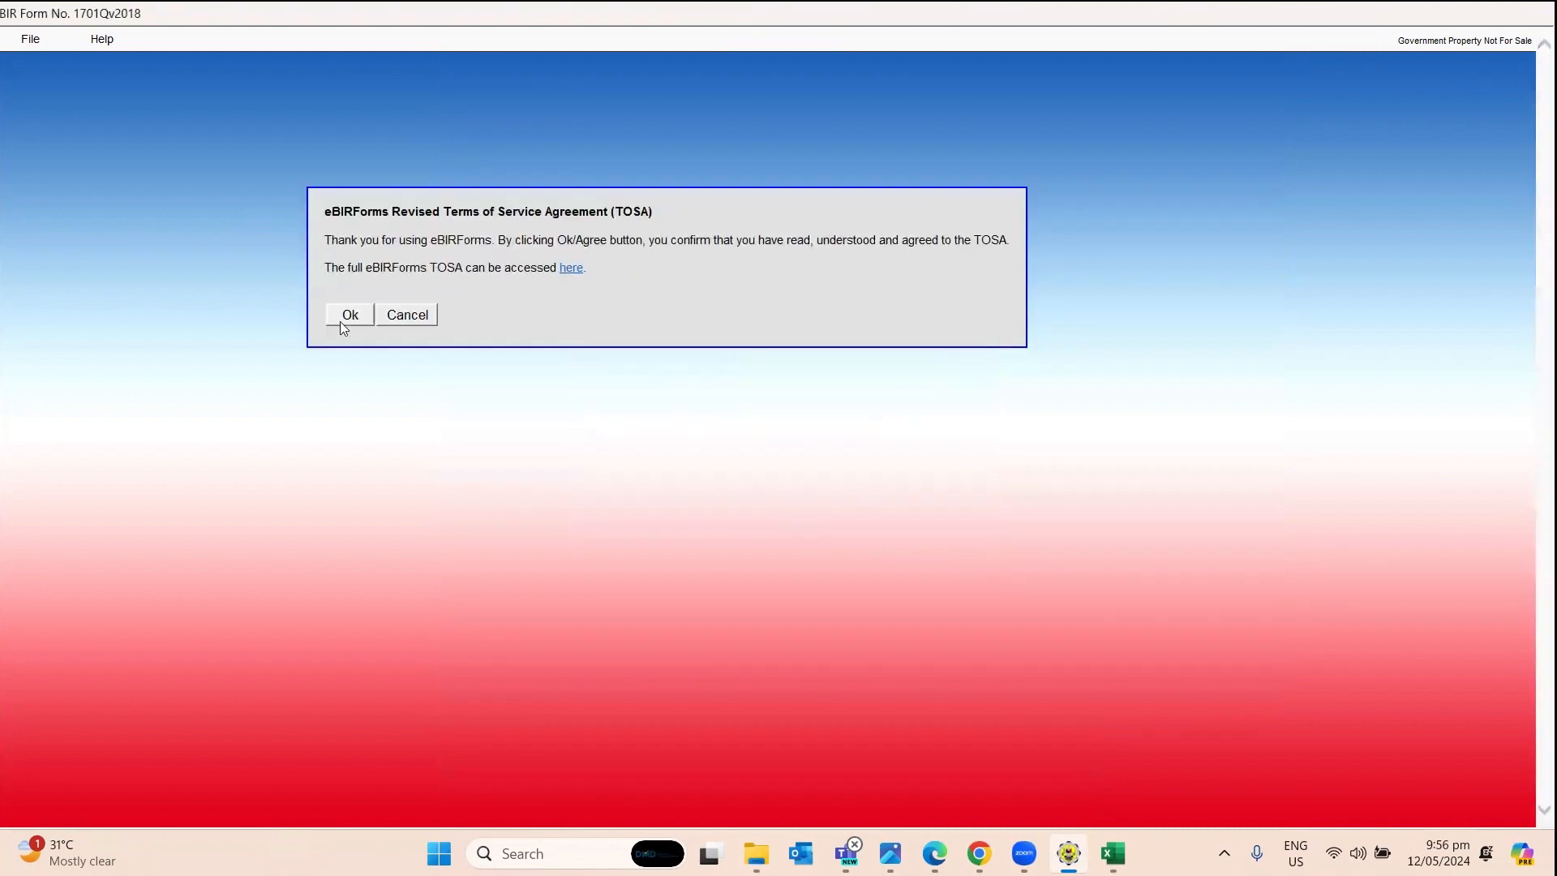
Accept the eBIRForms terms of service and acknowledge the not-submitted-online connection warning.
{"action": "left_click", "coordinate": [330, 317]}
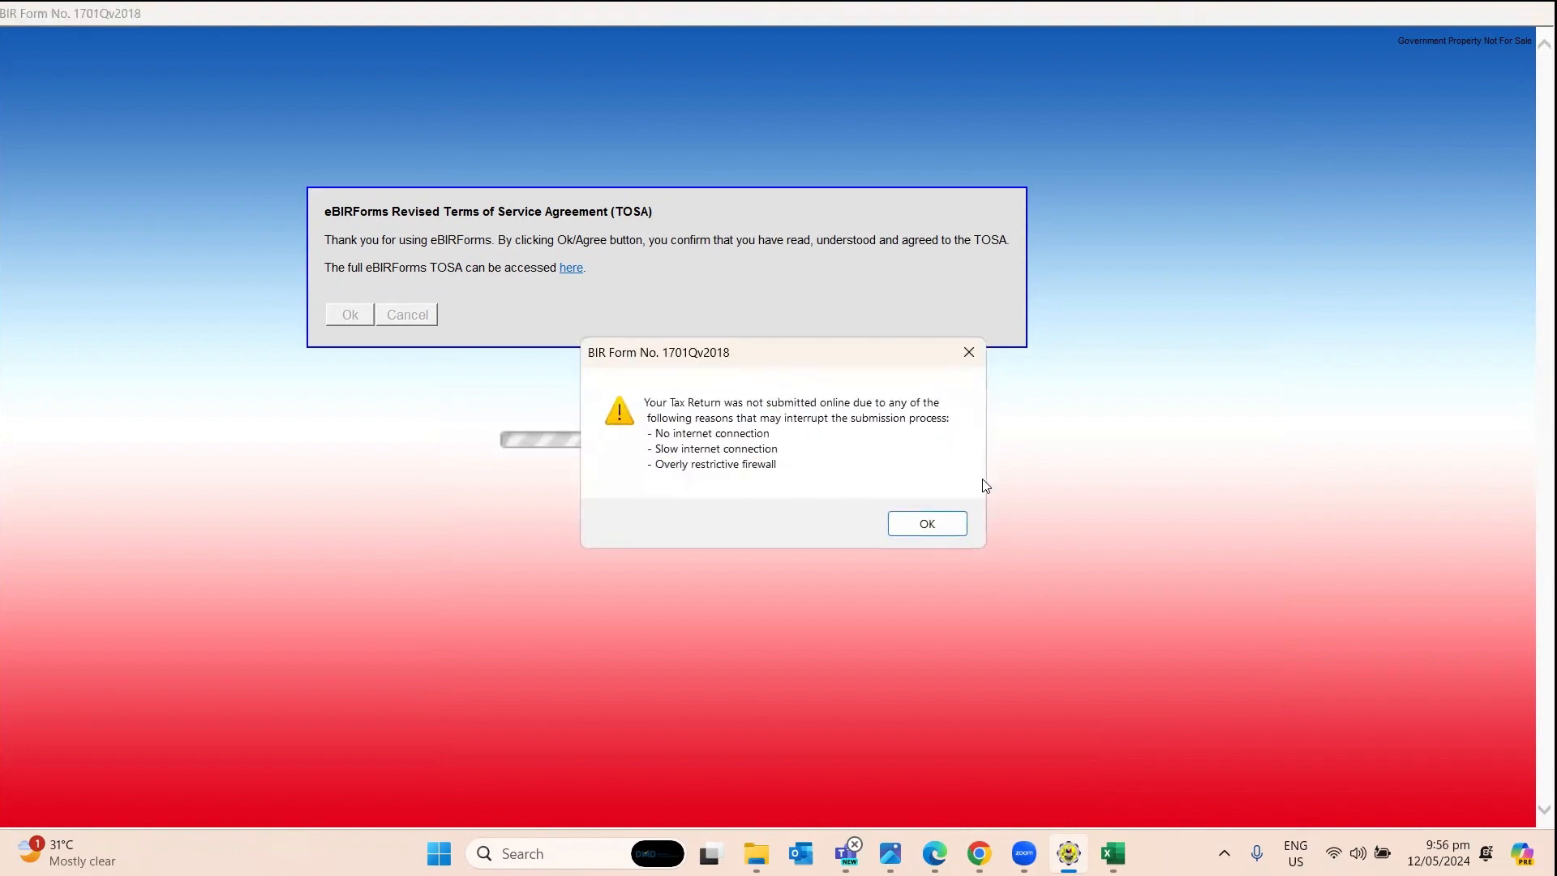
{"action": "left_click", "coordinate": [941, 527]}
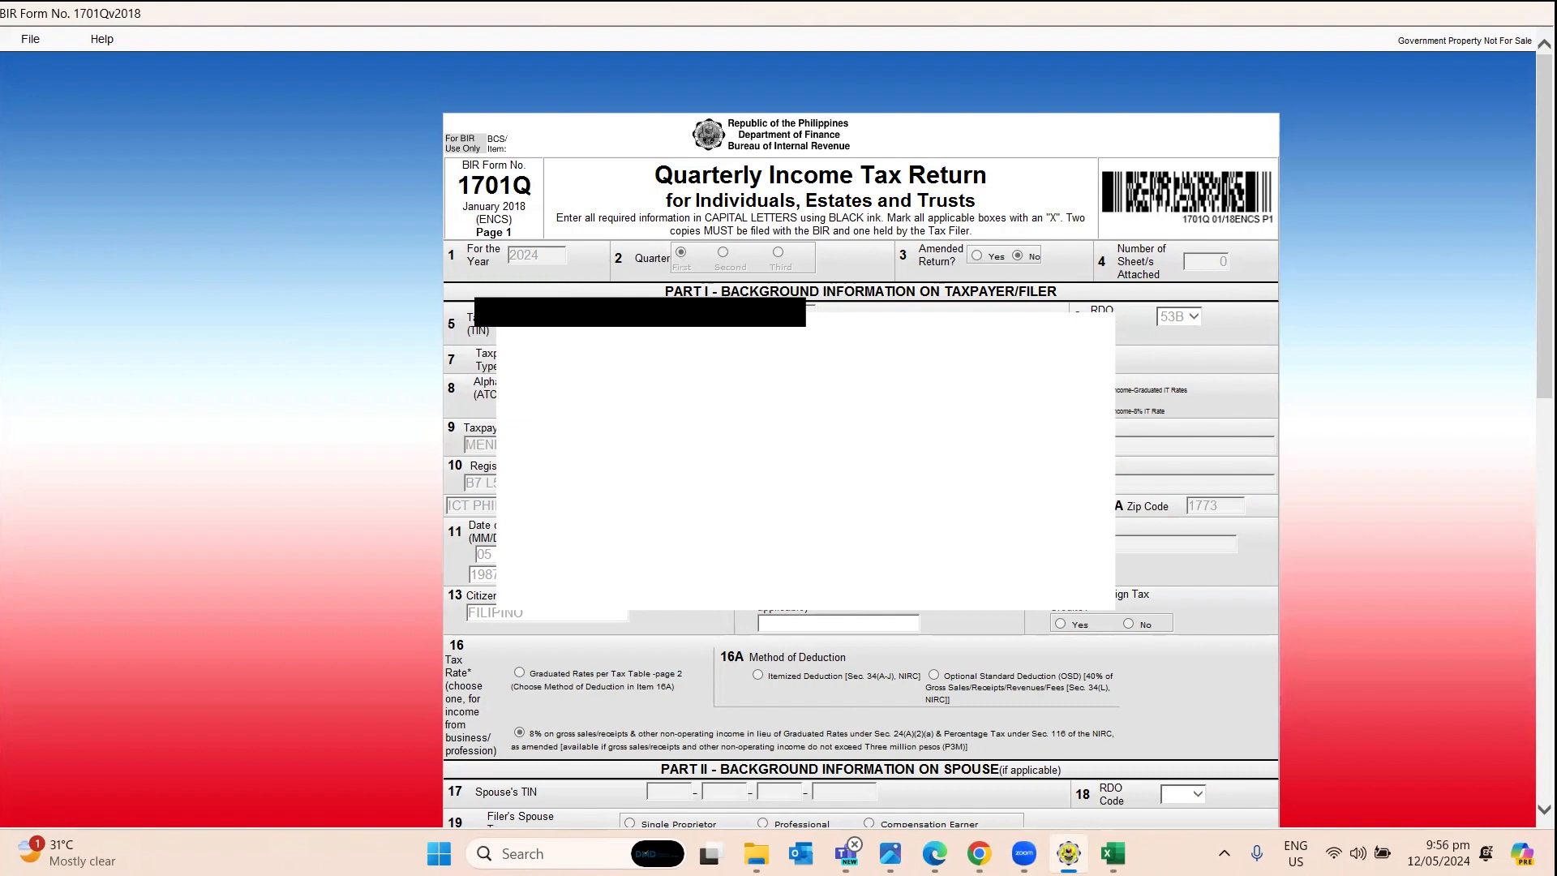
Resend the 1701Q return as a final copy and confirm the online resend.
{"action": "scroll", "coordinate": [859, 438], "scroll_direction": "down", "scroll_amount": 15}
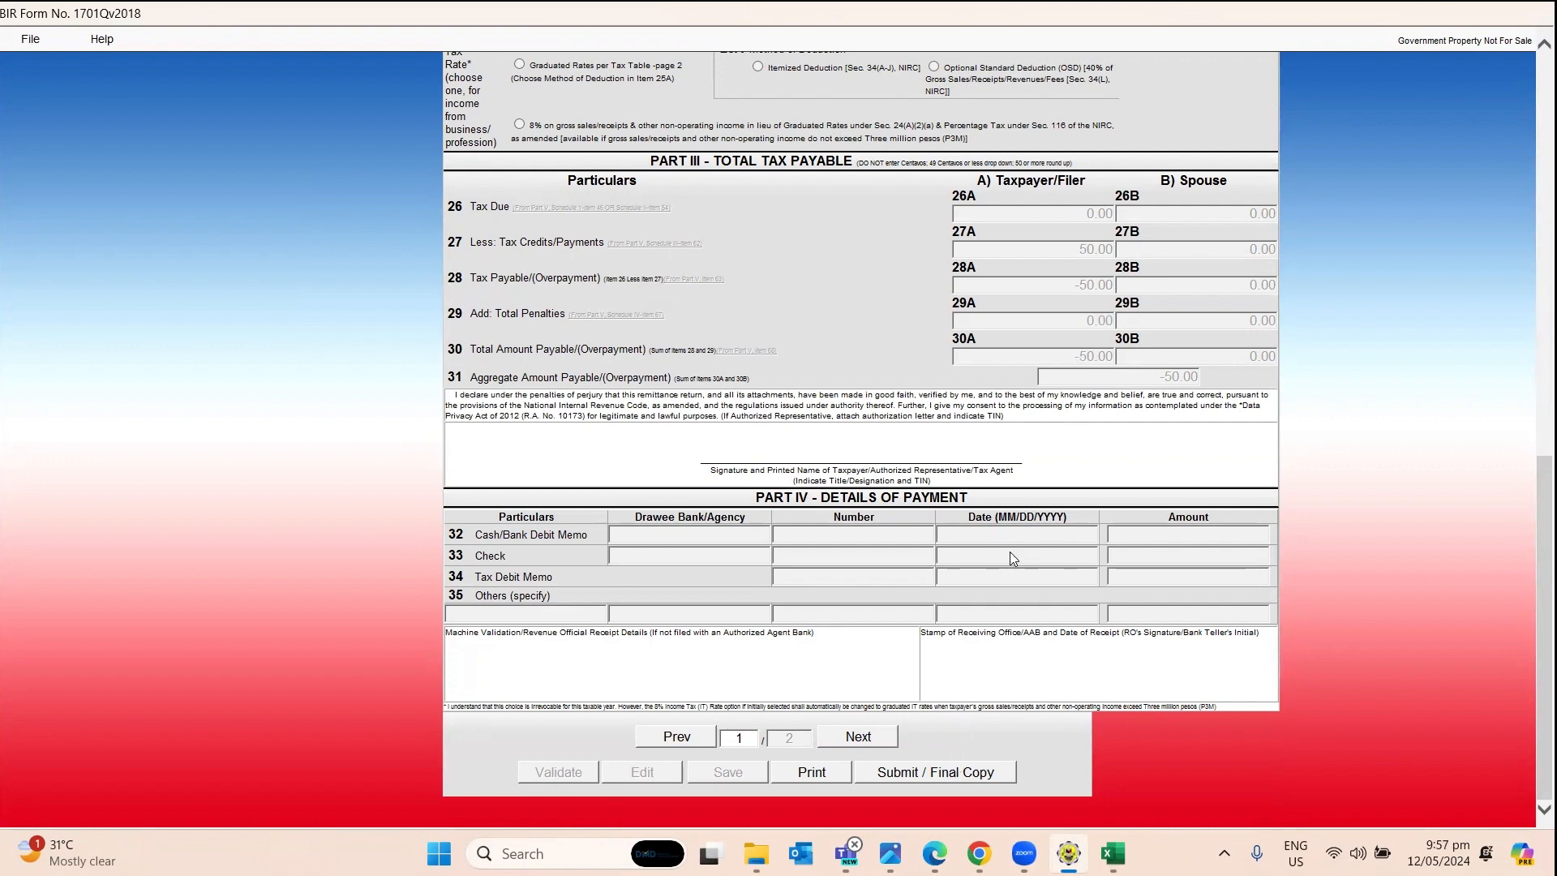
{"action": "left_click", "coordinate": [947, 774]}
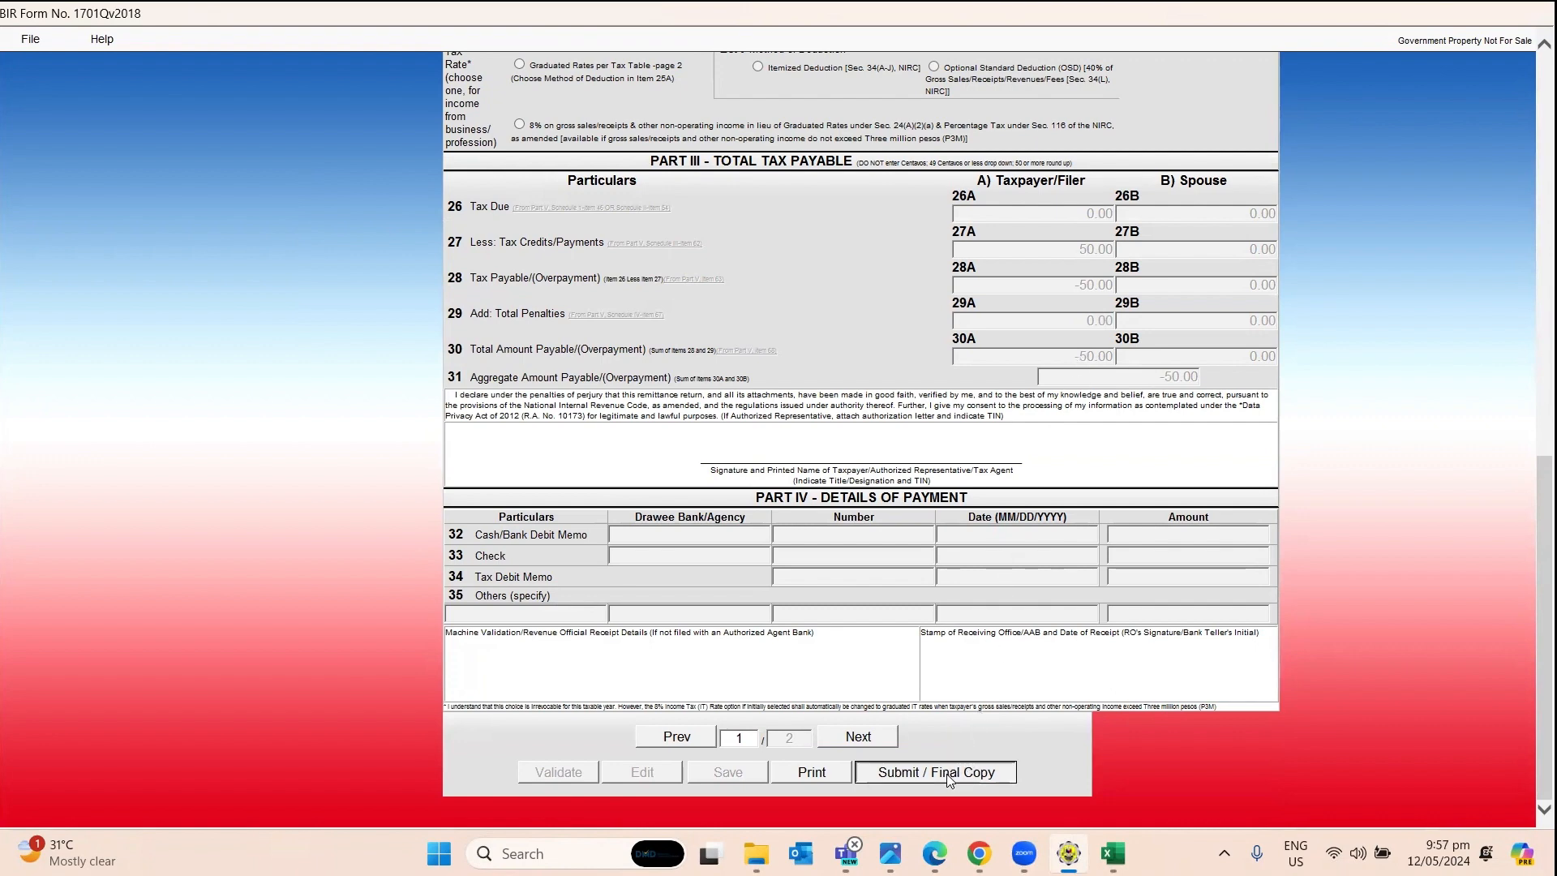
{"action": "left_click", "coordinate": [895, 519]}
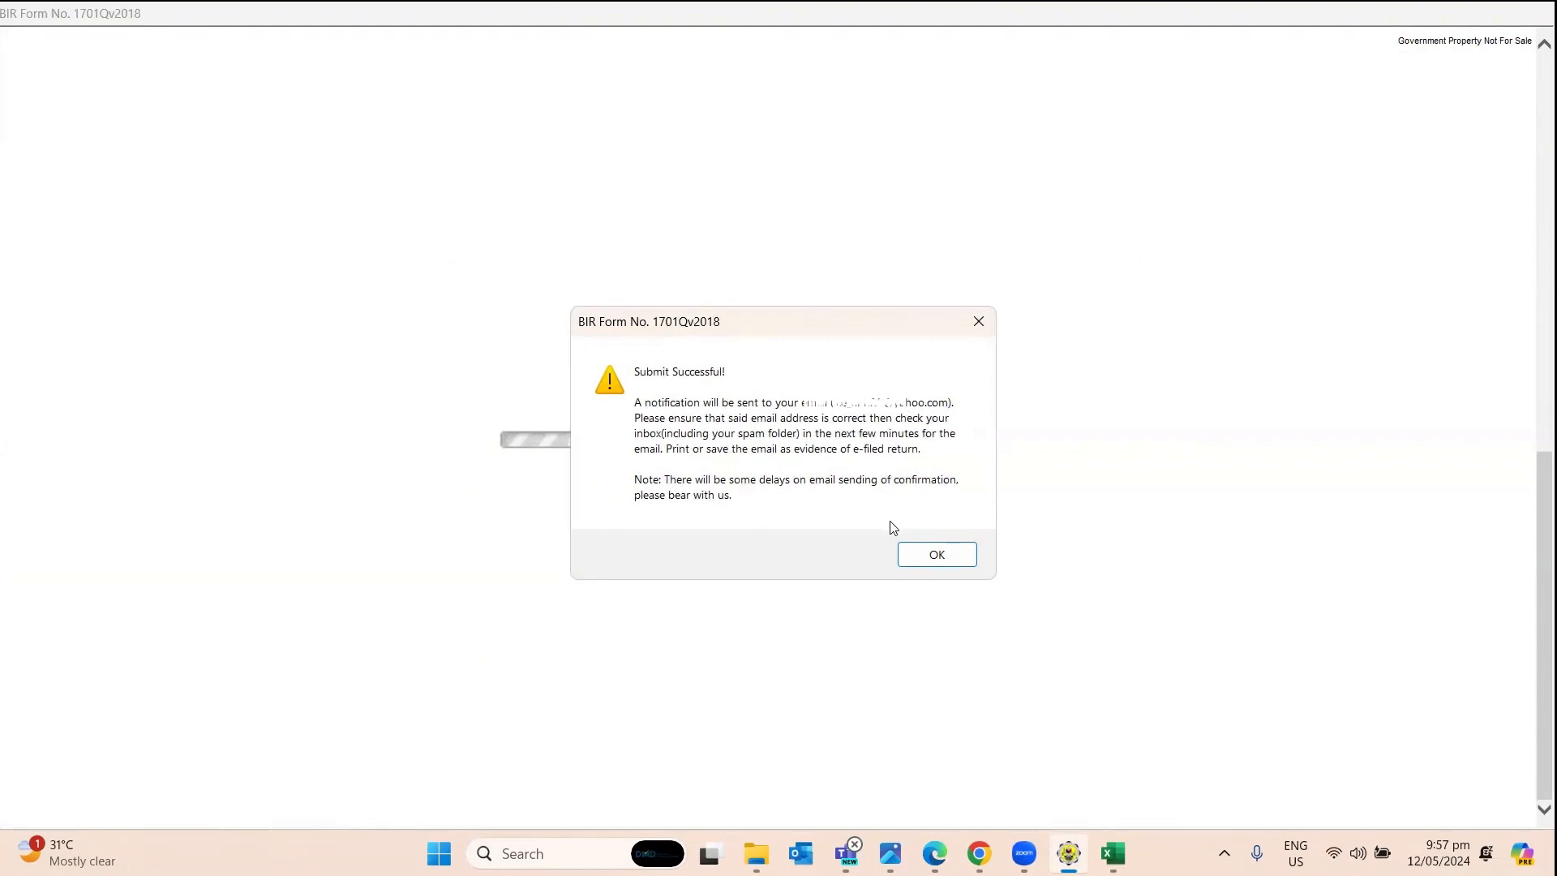
Dismiss the success and ePay notices, exit the 1701Q form, and close the empty Excel object.
{"action": "left_click", "coordinate": [939, 557]}
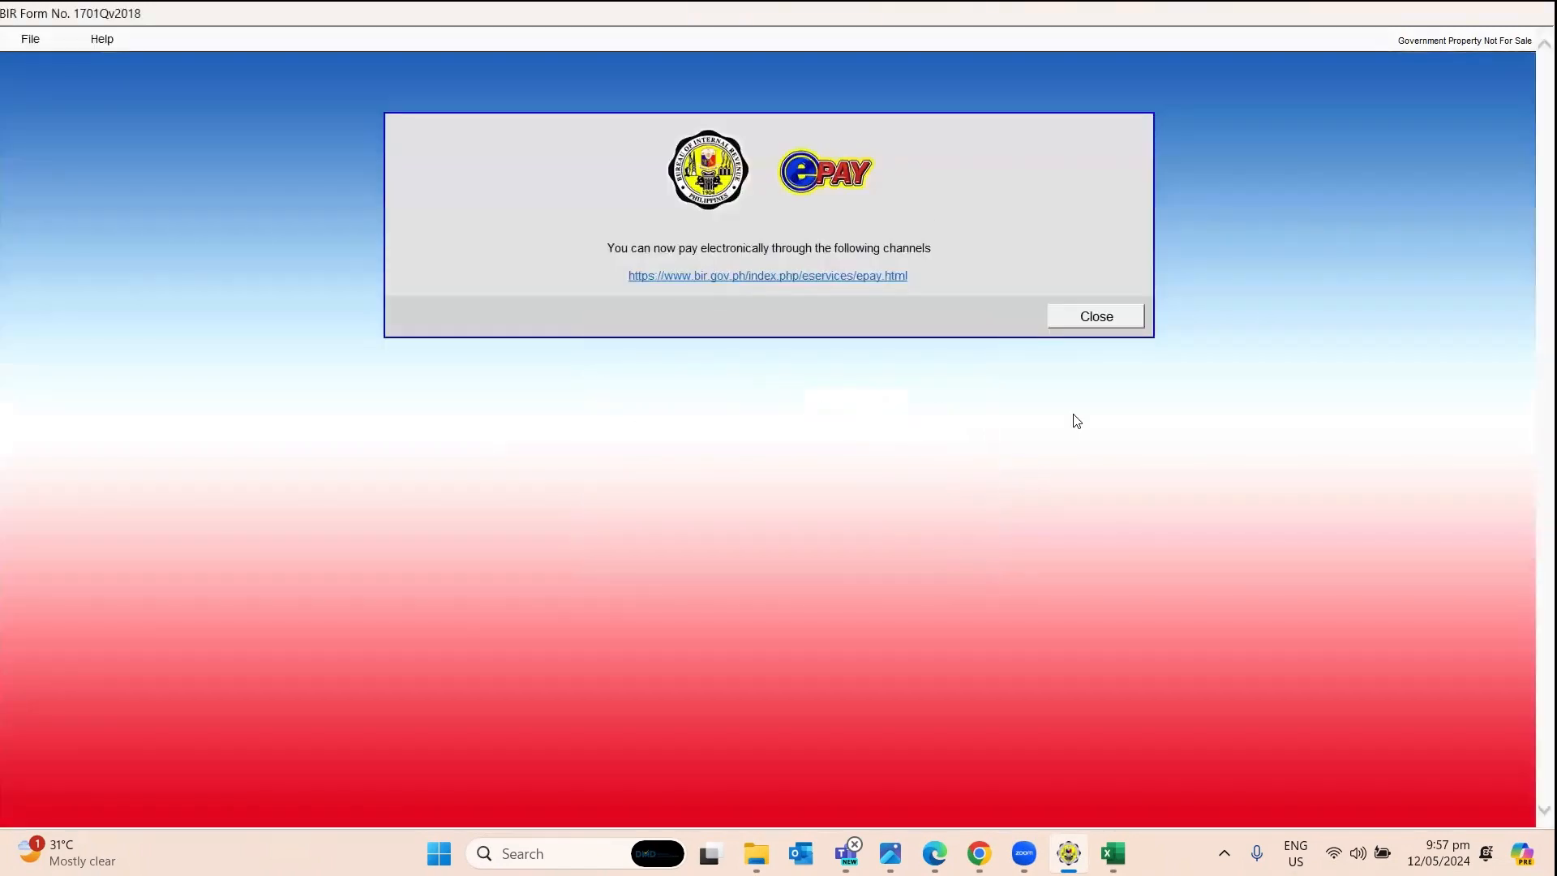
{"action": "left_click", "coordinate": [1094, 316]}
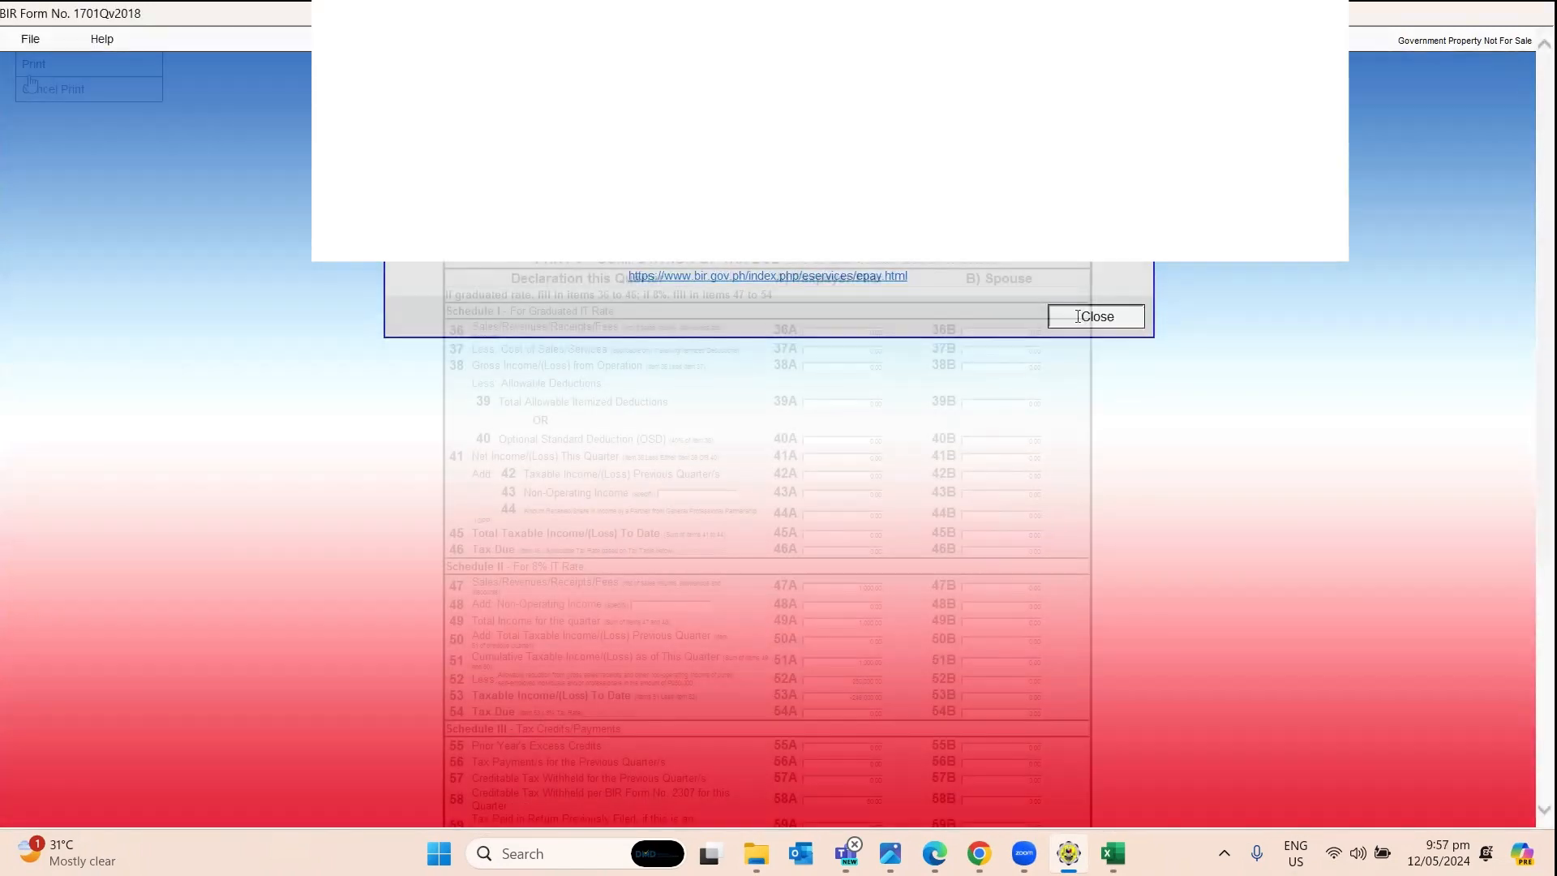
{"action": "left_click", "coordinate": [30, 39]}
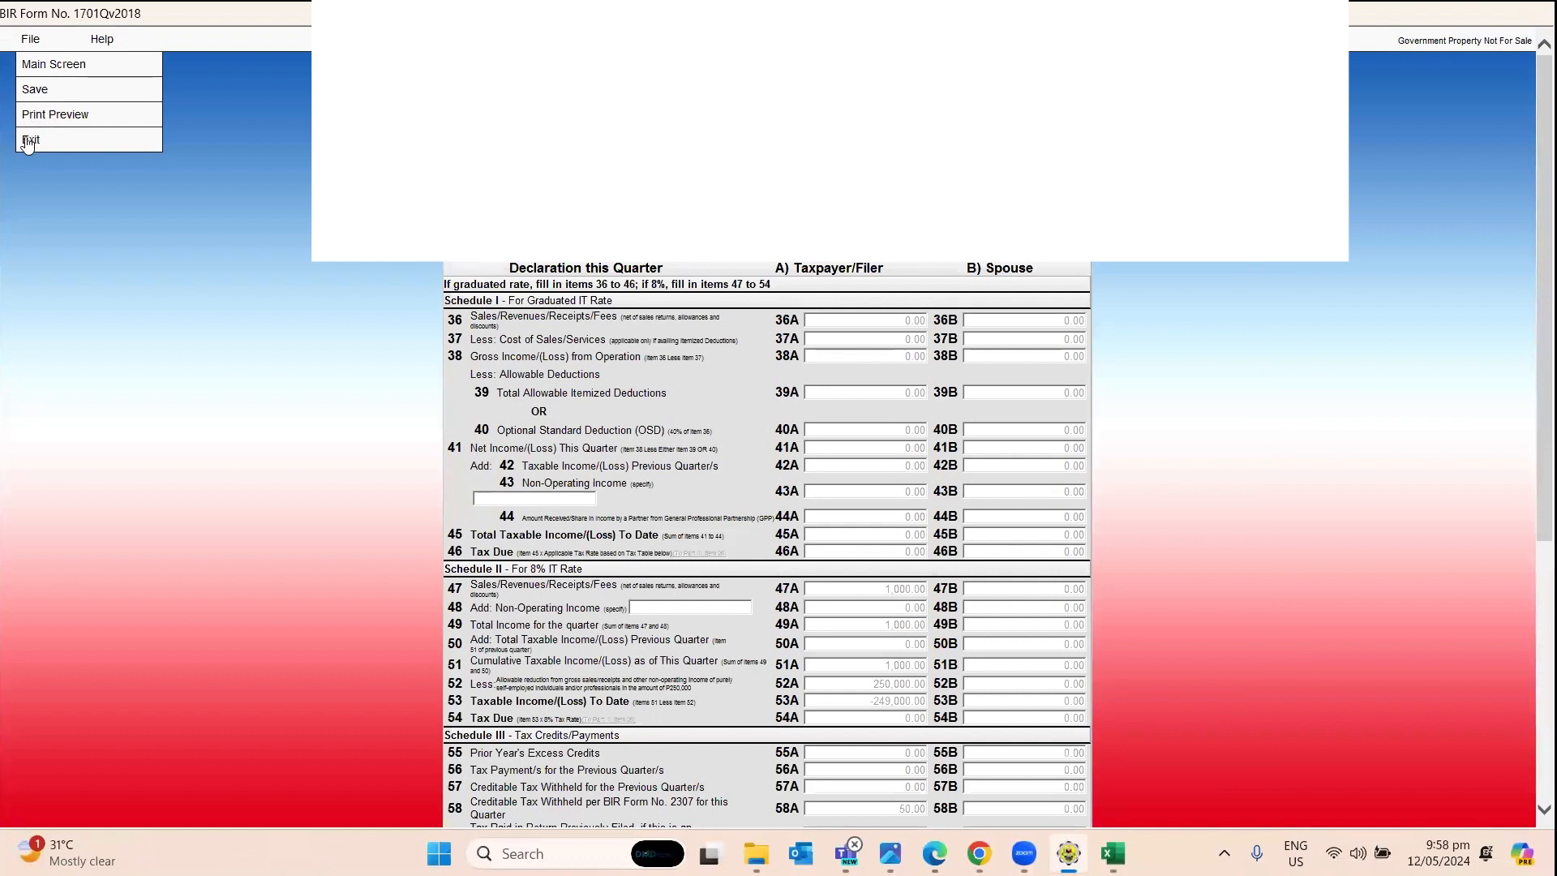
{"action": "left_click", "coordinate": [36, 141]}
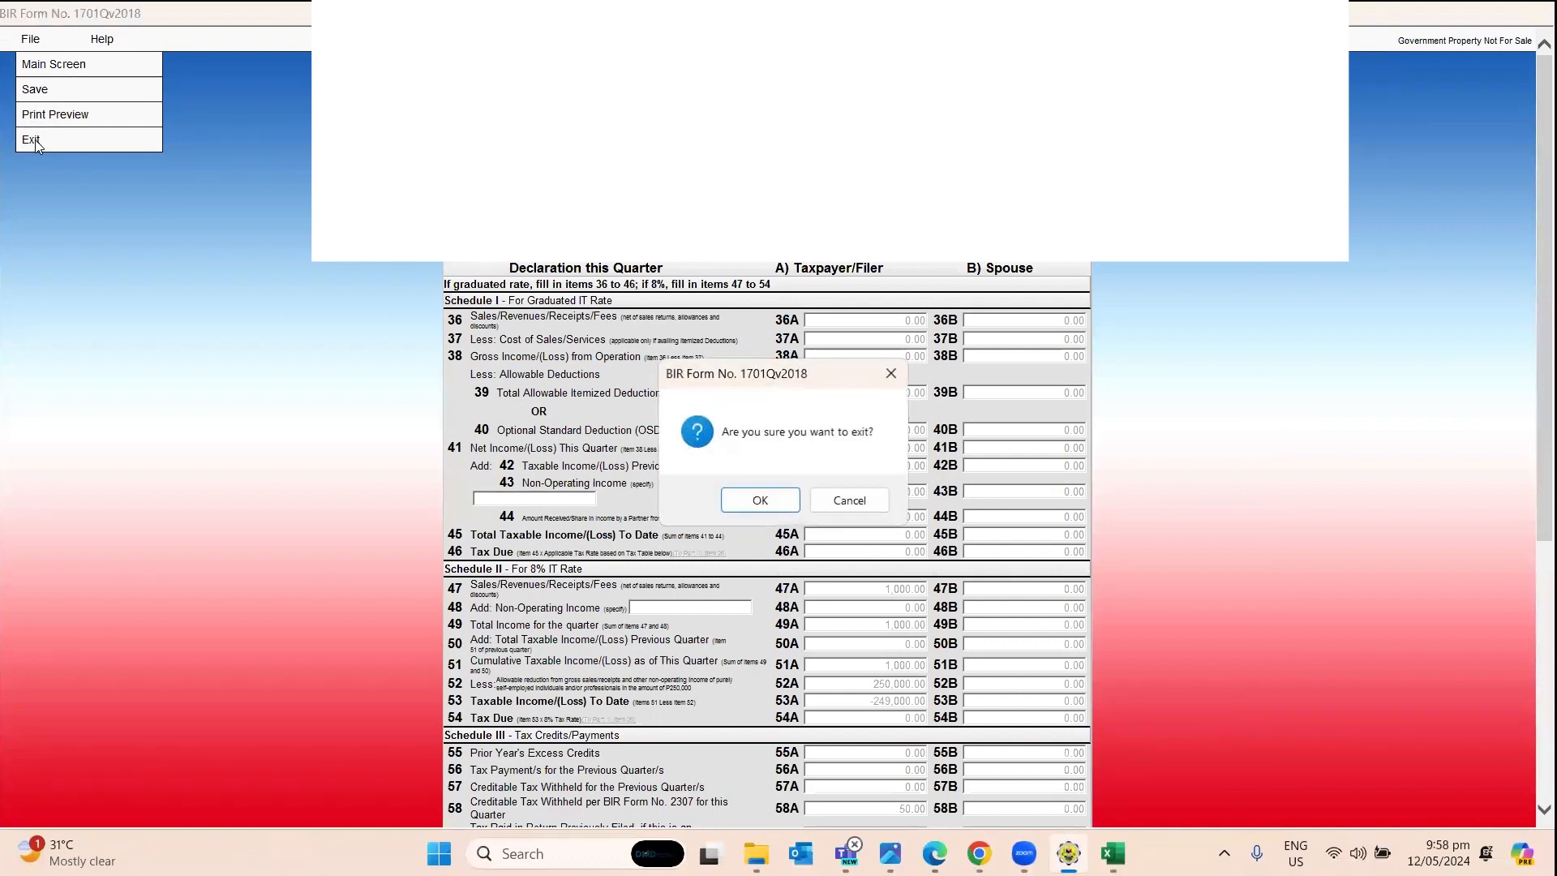
{"action": "left_click", "coordinate": [763, 501]}
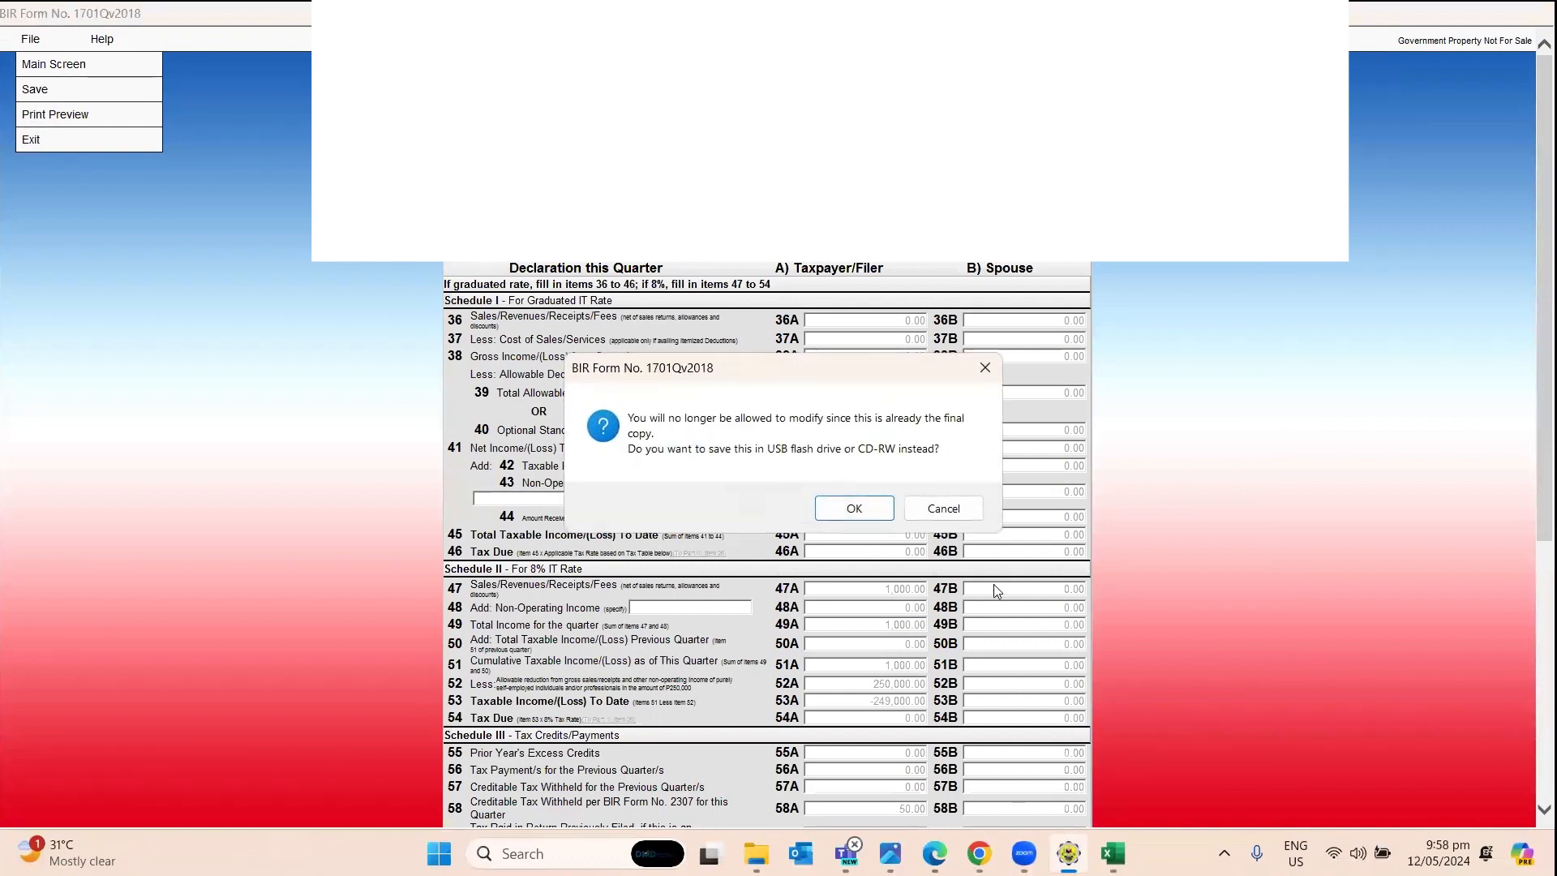
{"action": "left_click", "coordinate": [852, 508]}
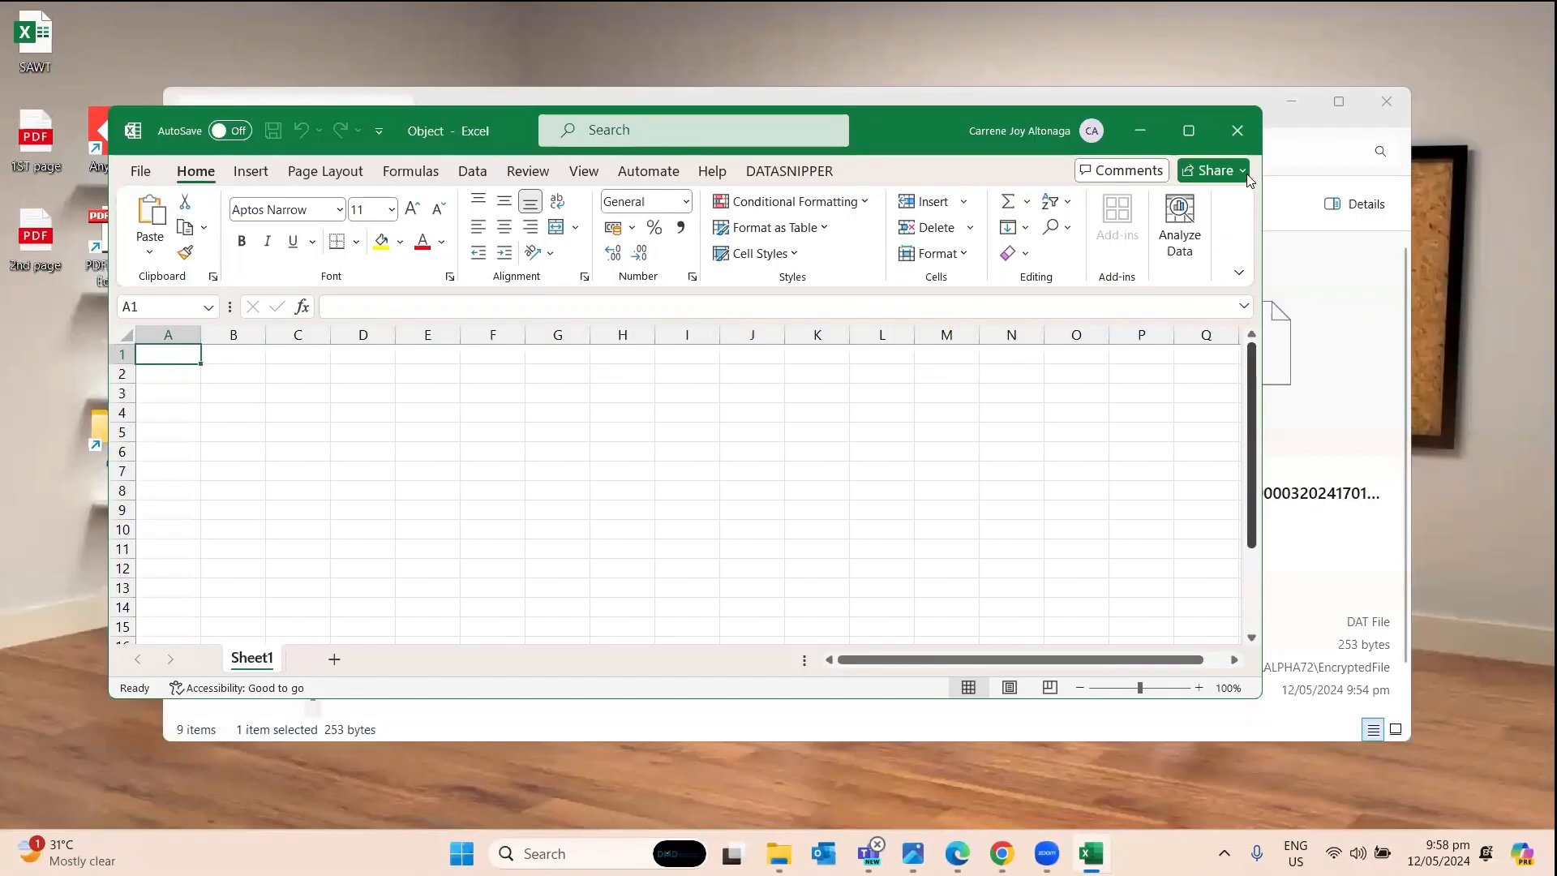
{"action": "left_click", "coordinate": [1237, 131]}
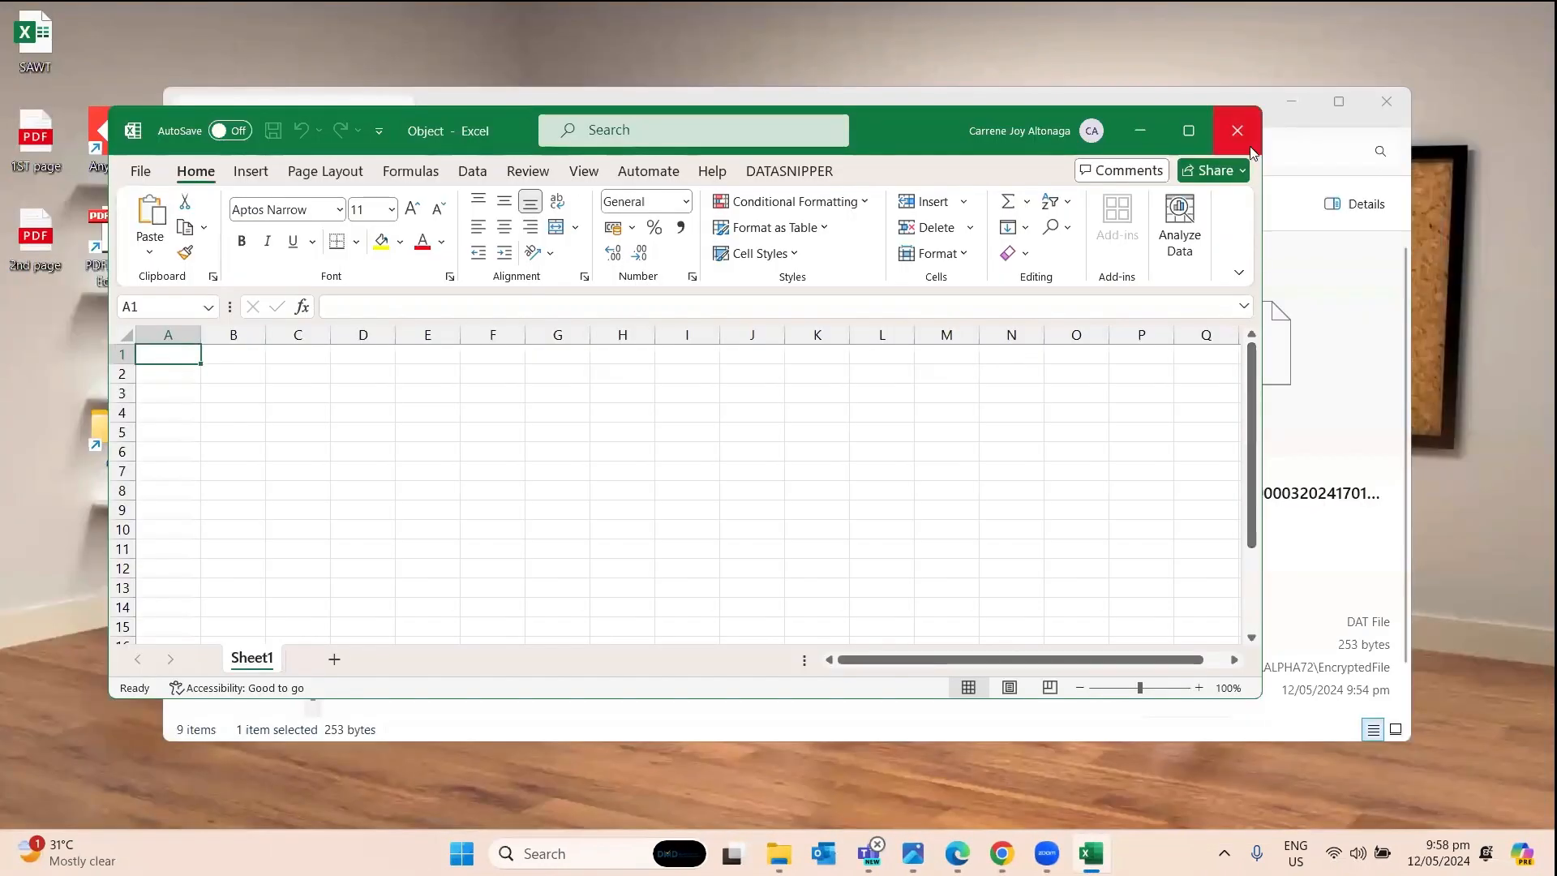
Close the EncryptedFile folder window and tick the submission e-mail address on the slide.
{"action": "left_click", "coordinate": [1387, 107]}
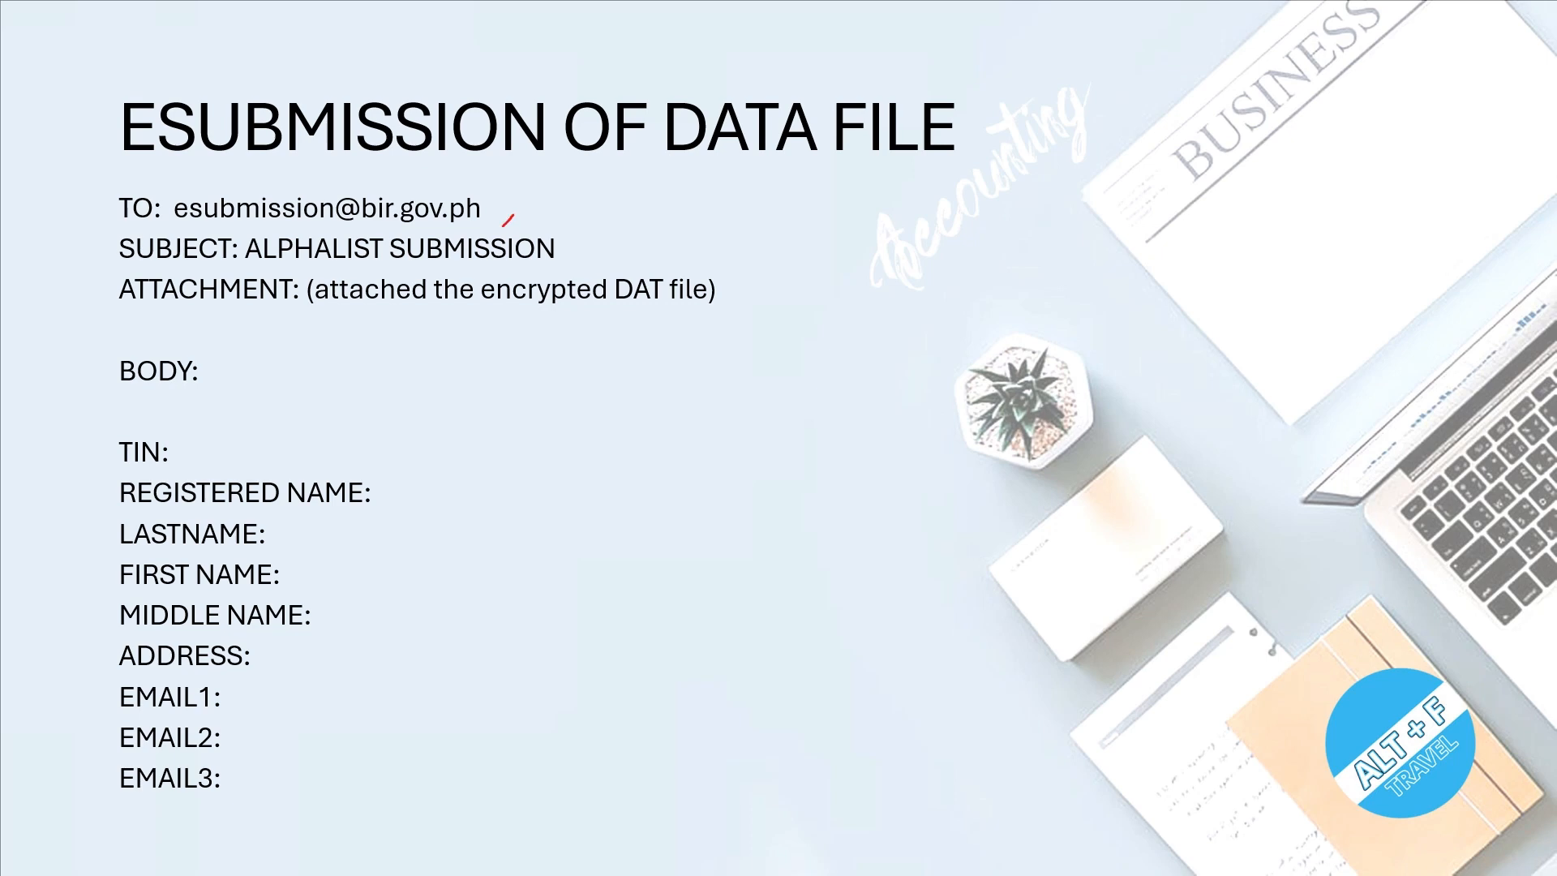
{"action": "left_click_drag", "start_coordinate": [514, 216], "coordinate": [529, 206]}
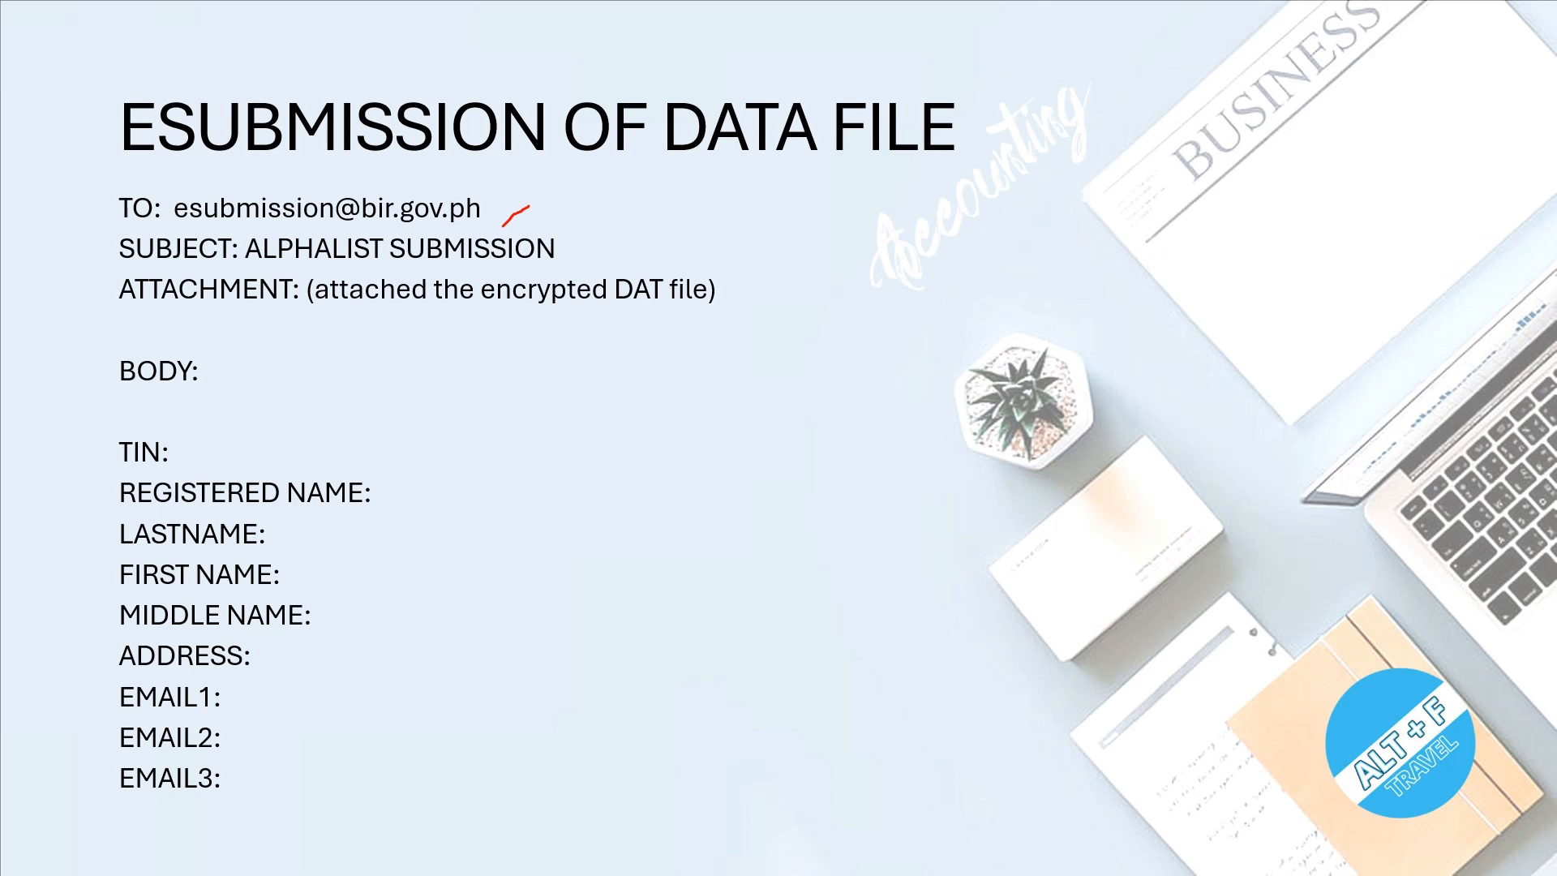